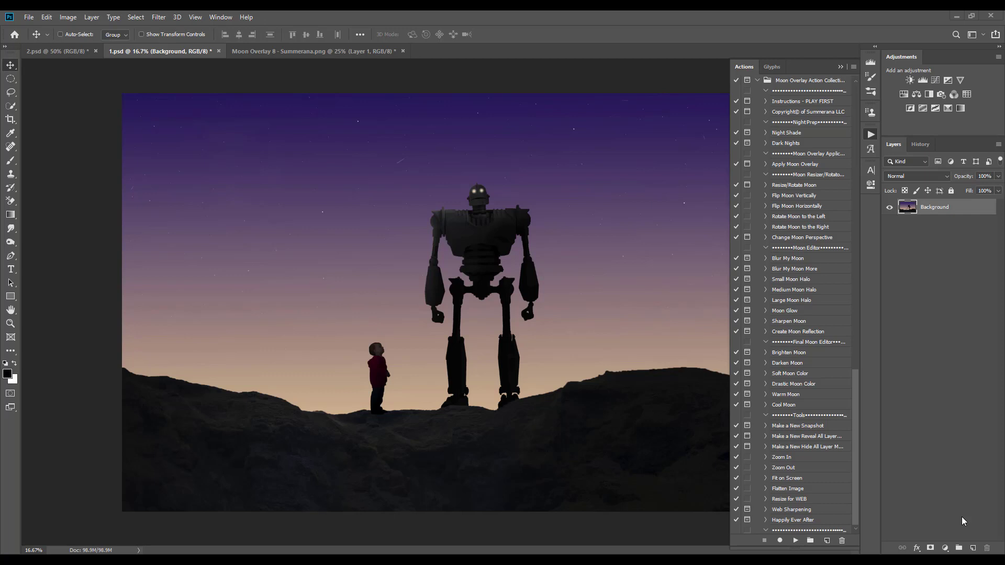
Run the Night Shade action from the Moon Overlay Action Collection and continue past its message
{"action": "left_click", "coordinate": [791, 81]}
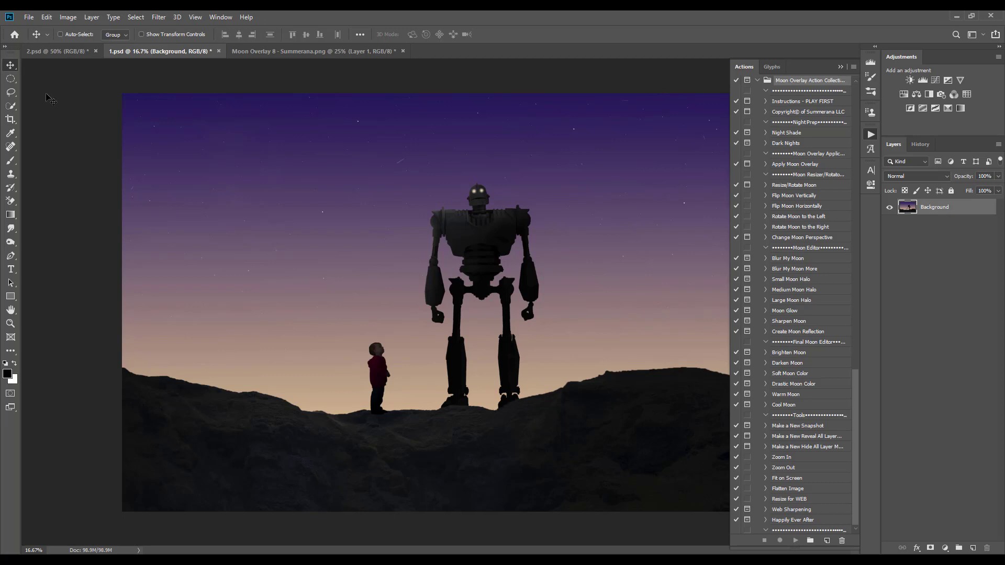
{"action": "left_click", "coordinate": [796, 165]}
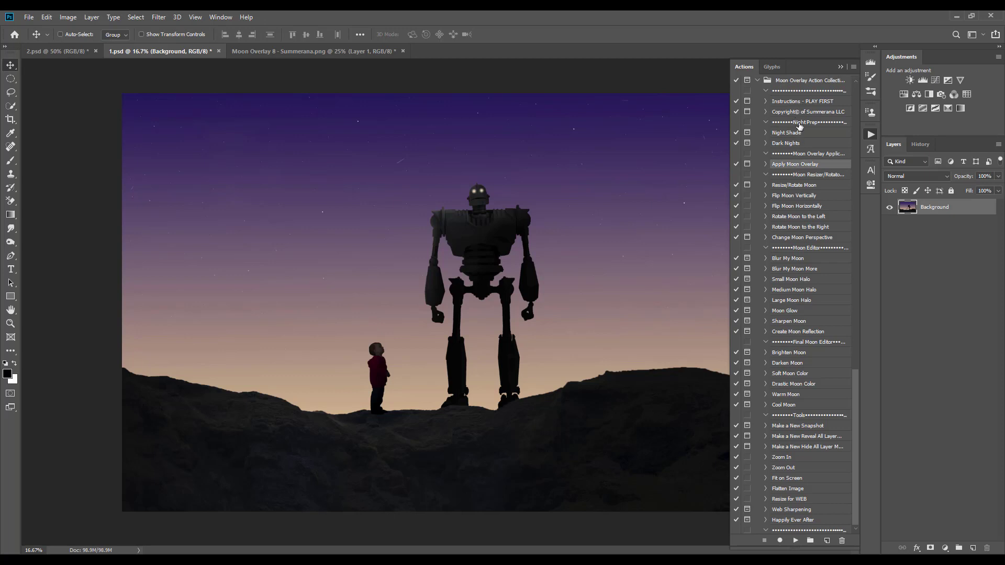
{"action": "left_click", "coordinate": [797, 135]}
{"action": "left_click", "coordinate": [794, 147]}
{"action": "left_click", "coordinate": [791, 135]}
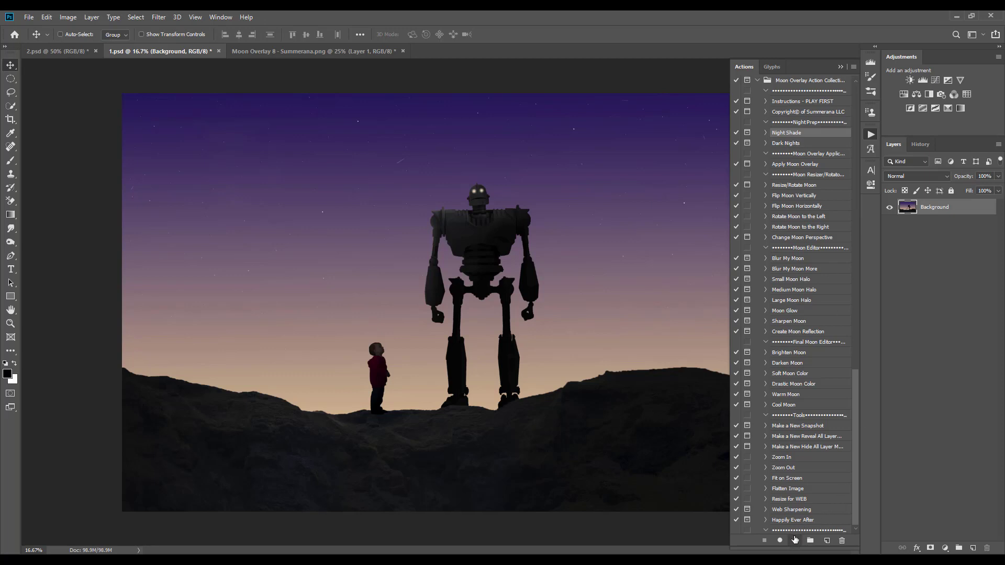
{"action": "left_click", "coordinate": [795, 540]}
{"action": "left_click", "coordinate": [465, 217]}
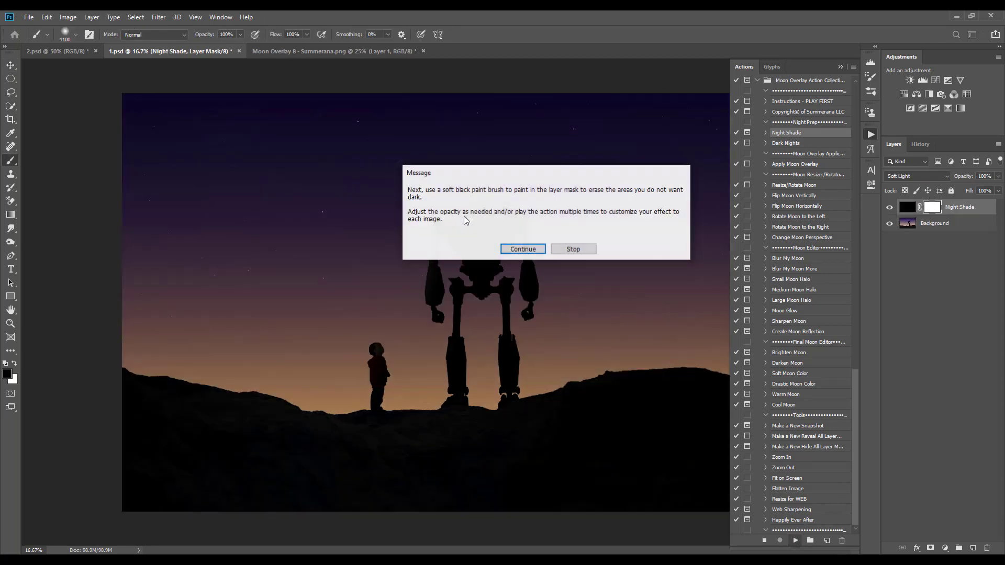
{"action": "left_click", "coordinate": [521, 247]}
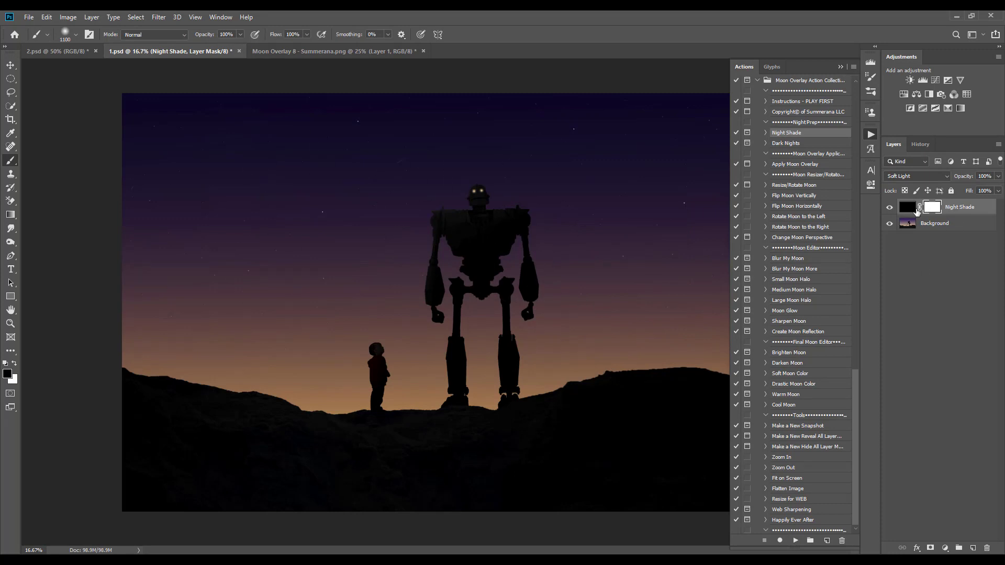
Compare the image with and without the Night Shade layer, and invert the layer's mask
{"action": "left_click", "coordinate": [891, 210]}
{"action": "left_click", "coordinate": [891, 210]}
{"action": "left_click", "coordinate": [980, 211]}
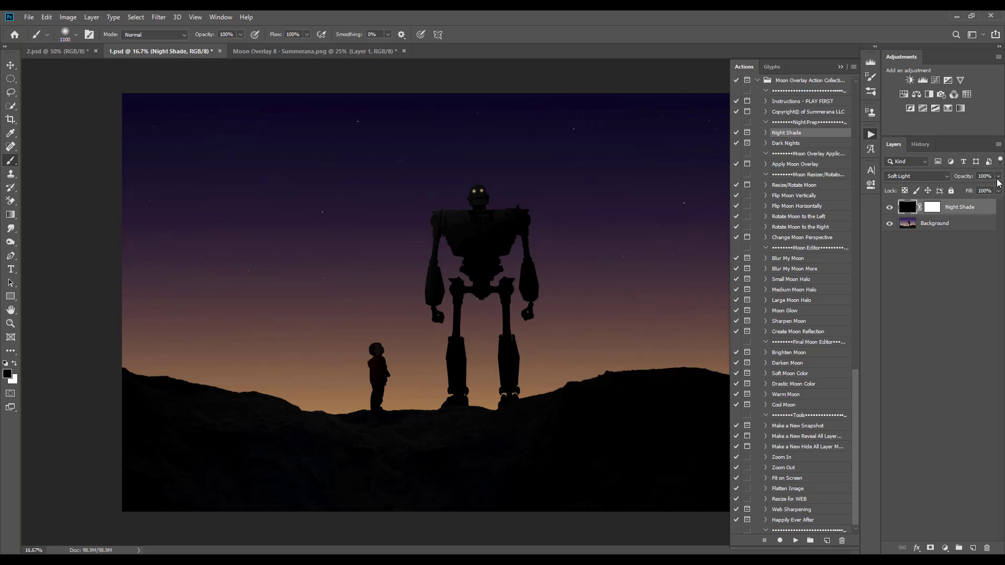
{"action": "left_click", "coordinate": [935, 212]}
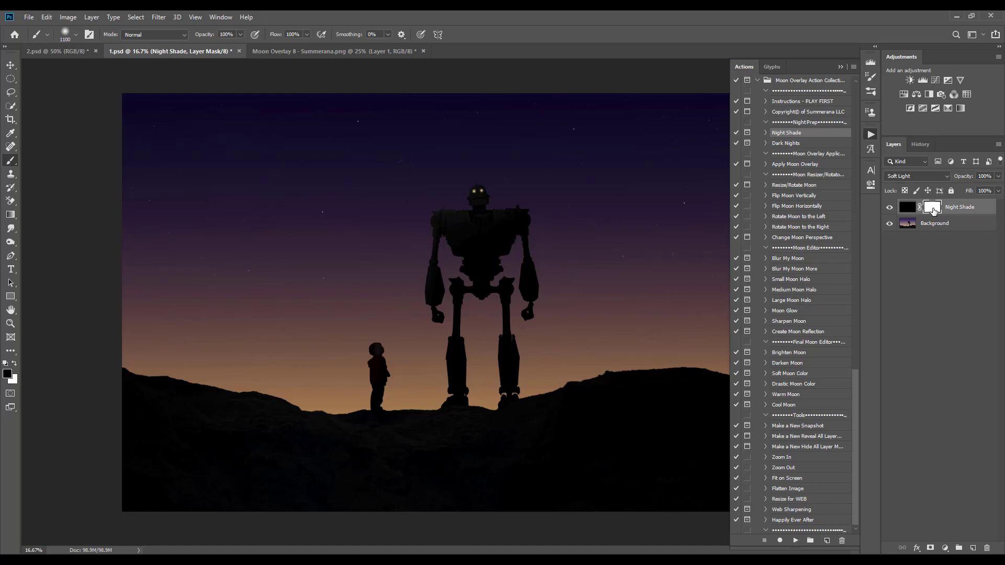
{"action": "key", "text": "ctrl+i"}
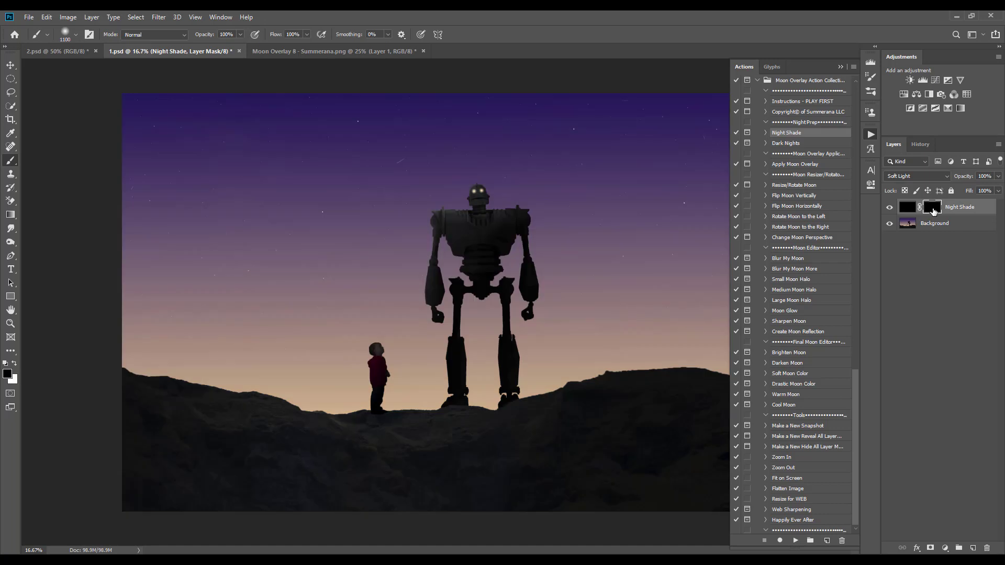
Set the foreground colour to white, enlarge the soft brush to 1700 px and paint a spot of upper-left sky on the Night Shade mask
{"action": "left_click", "coordinate": [15, 363]}
{"action": "left_click", "coordinate": [76, 34]}
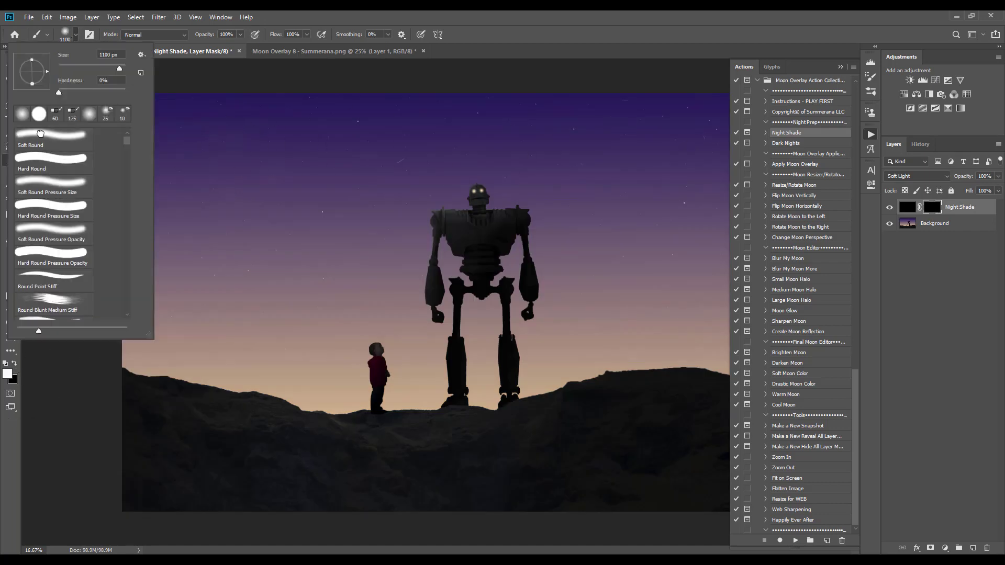
{"action": "left_click", "coordinate": [75, 34]}
{"action": "key", "text": "bracketright"}
{"action": "key", "text": "bracketright"}
{"action": "key", "text": "bracketright"}
{"action": "key", "text": "bracketright"}
{"action": "key", "text": "bracketright"}
{"action": "key", "text": "bracketright"}
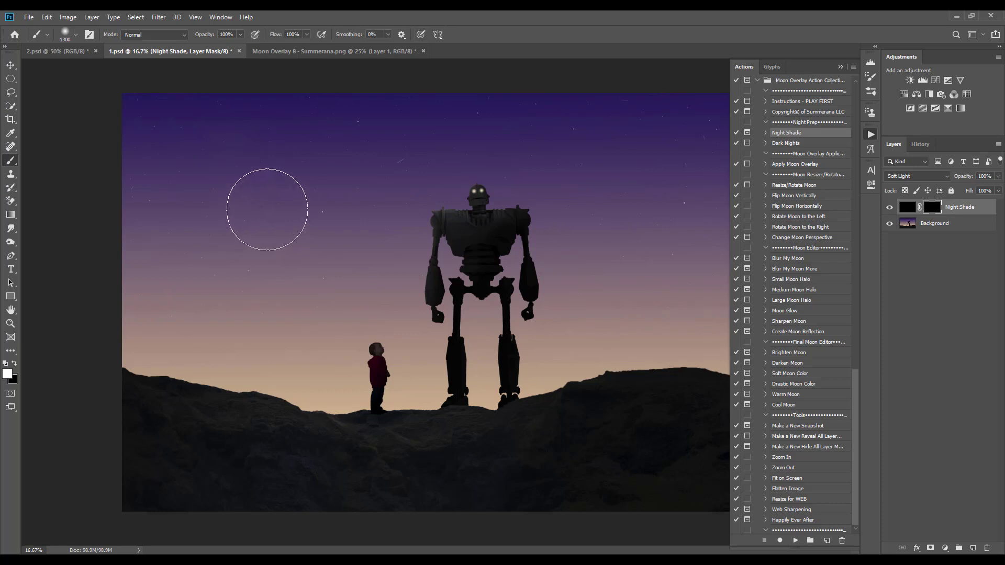
{"action": "left_click", "coordinate": [229, 186]}
{"action": "mouse_move", "coordinate": [229, 186]}
{"action": "left_mouse_down"}
{"action": "mouse_move", "coordinate": [253, 181]}
{"action": "mouse_move", "coordinate": [238, 195]}
{"action": "left_mouse_up"}
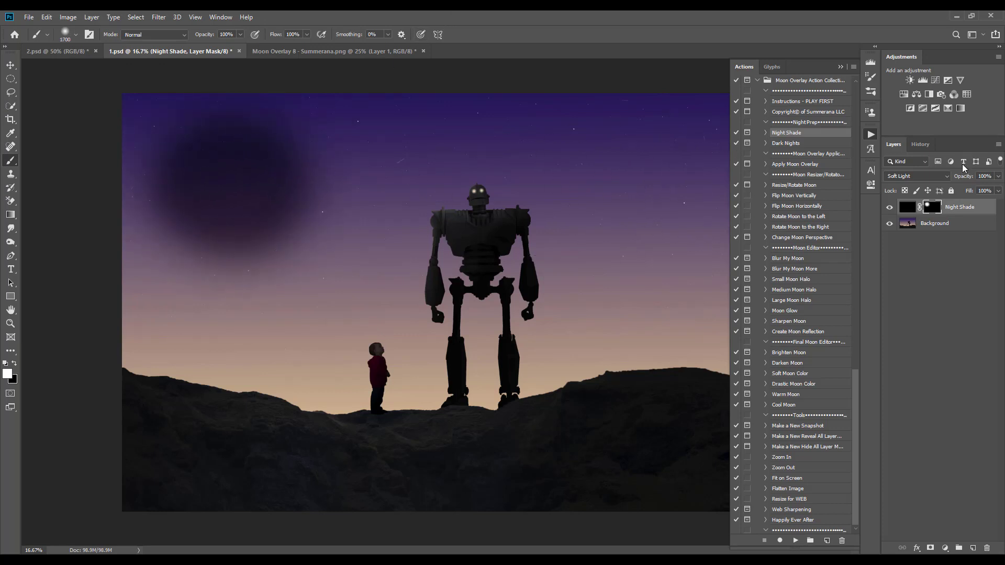
Set the Night Shade layer's opacity to 21% and paint its mask across the upper sky with a much larger soft brush
{"action": "left_click", "coordinate": [998, 191]}
{"action": "left_click_drag", "start_coordinate": [944, 189], "coordinate": [962, 192]}
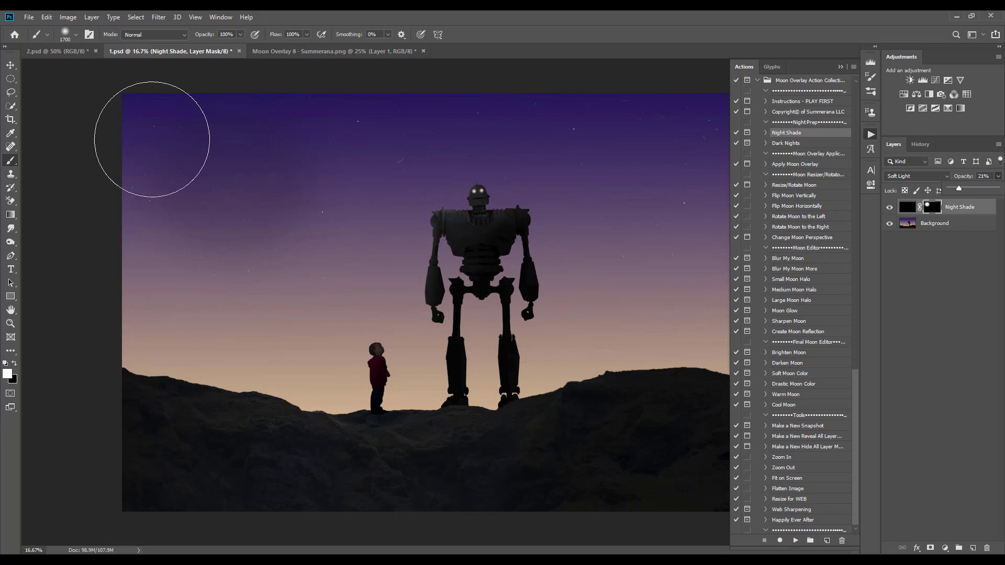
{"action": "key", "text": "bracketright"}
{"action": "key", "text": "bracketright"}
{"action": "key", "text": "bracketright"}
{"action": "key", "text": "bracketright"}
{"action": "key", "text": "bracketright"}
{"action": "key", "text": "bracketright"}
{"action": "key", "text": "bracketright"}
{"action": "key", "text": "bracketright"}
{"action": "key", "text": "bracketright"}
{"action": "key", "text": "bracketright"}
{"action": "key", "text": "bracketright"}
{"action": "key", "text": "bracketright"}
{"action": "key", "text": "bracketright"}
{"action": "key", "text": "bracketright"}
{"action": "key", "text": "bracketright"}
{"action": "key", "text": "bracketright"}
{"action": "key", "text": "bracketright"}
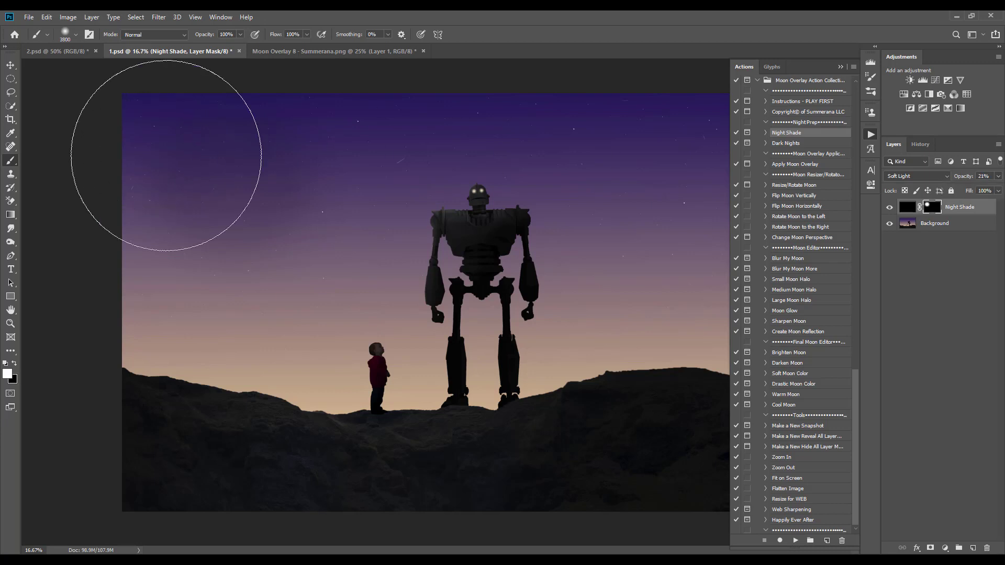
{"action": "mouse_move", "coordinate": [288, 113]}
{"action": "left_mouse_down"}
{"action": "mouse_move", "coordinate": [356, 101]}
{"action": "mouse_move", "coordinate": [365, 83]}
{"action": "left_mouse_up"}
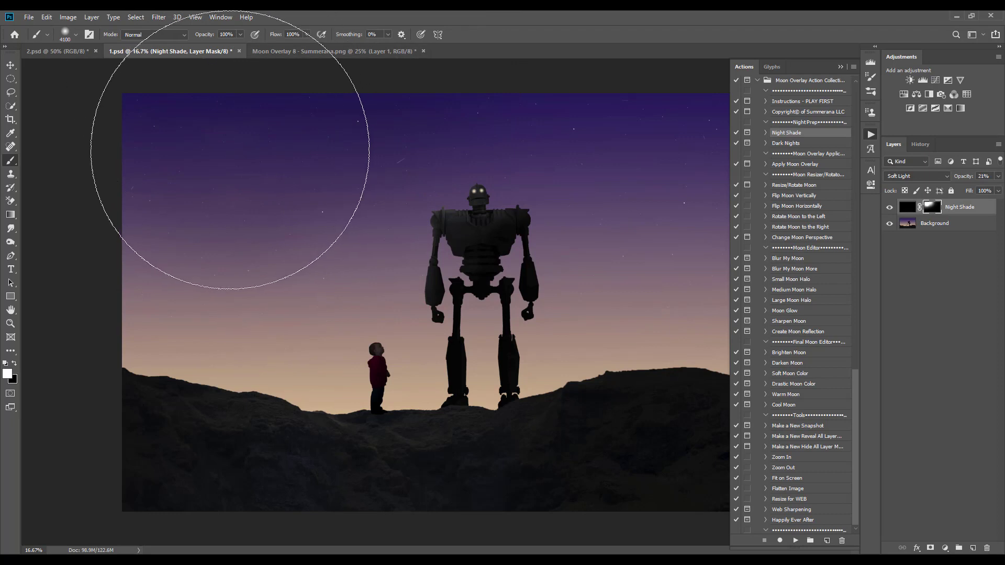
Reduce the soft brush to 2400 px while painting more of the sky in white on the Night Shade mask
{"action": "key", "text": "bracketleft"}
{"action": "key", "text": "bracketleft"}
{"action": "key", "text": "bracketleft"}
{"action": "key", "text": "bracketleft"}
{"action": "key", "text": "bracketleft"}
{"action": "key", "text": "bracketleft"}
{"action": "key", "text": "bracketleft"}
{"action": "key", "text": "bracketleft"}
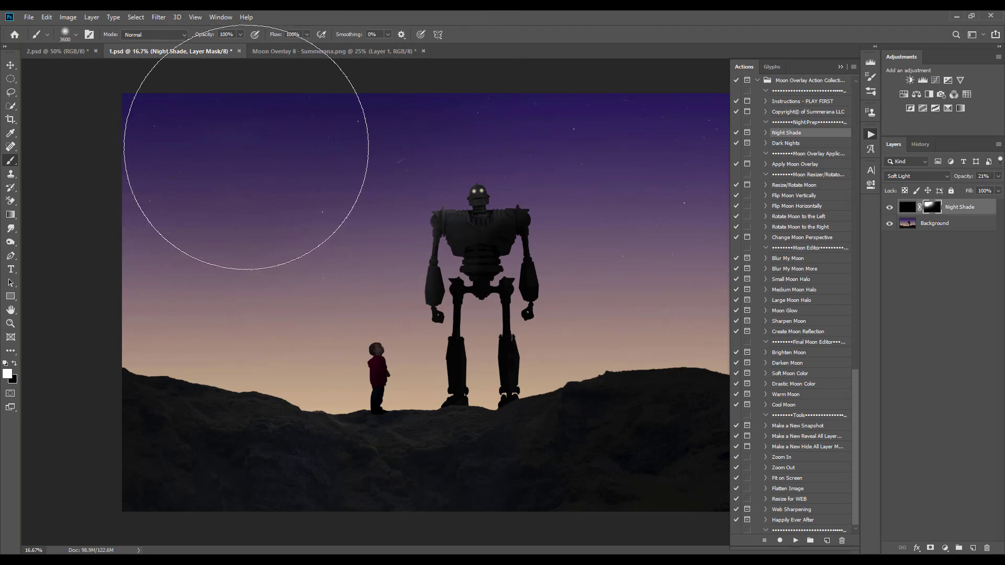
{"action": "key", "text": "bracketleft"}
{"action": "key", "text": "bracketleft"}
{"action": "key", "text": "bracketleft"}
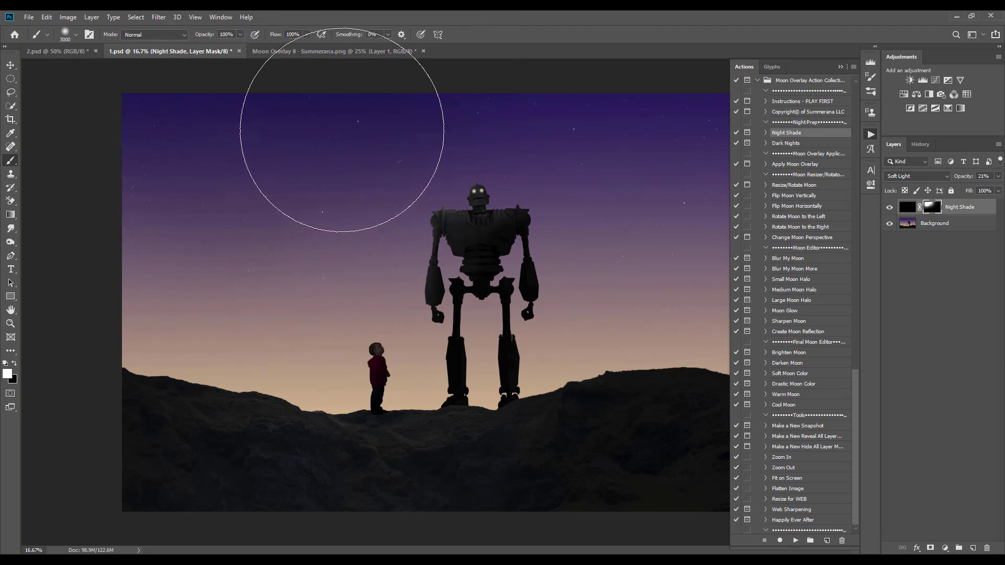
{"action": "key", "text": "bracketleft"}
{"action": "key", "text": "bracketleft"}
{"action": "key", "text": "bracketleft"}
{"action": "key", "text": "bracketleft"}
{"action": "key", "text": "bracketleft"}
{"action": "key", "text": "bracketleft"}
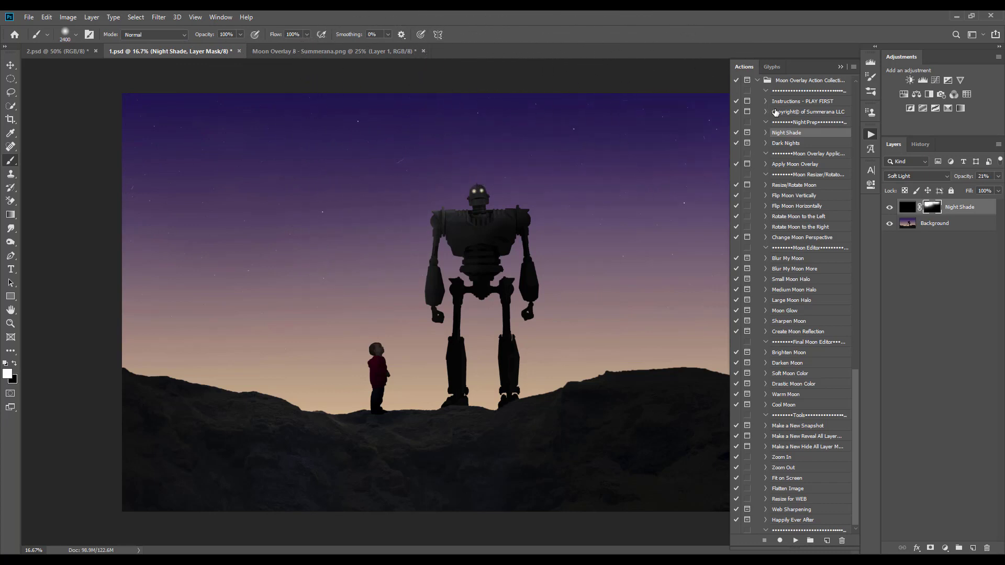
Collapse the action list to reveal the whole image, and set the Night Shade layer's opacity to 18%
{"action": "left_click", "coordinate": [842, 67]}
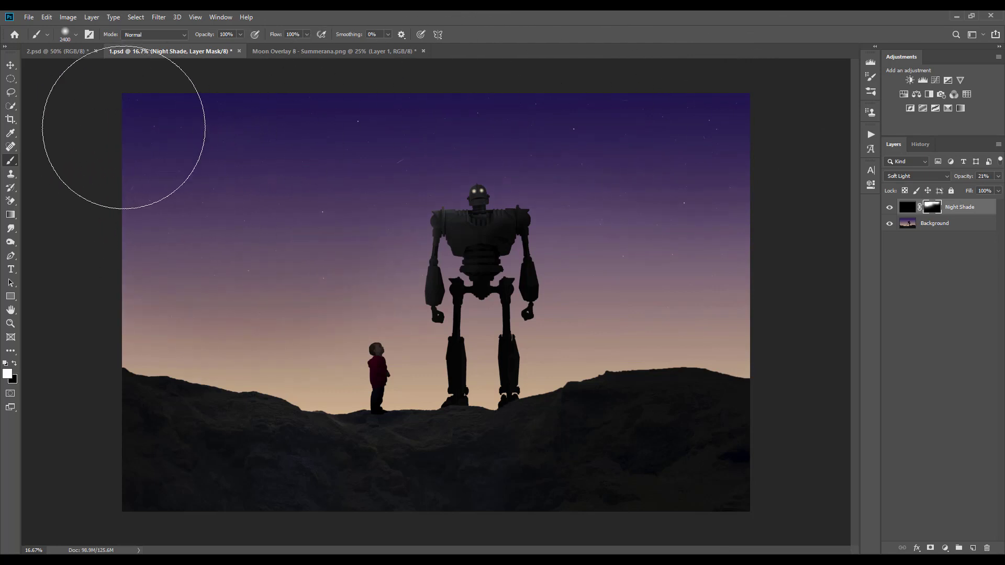
{"action": "left_click", "coordinate": [998, 176]}
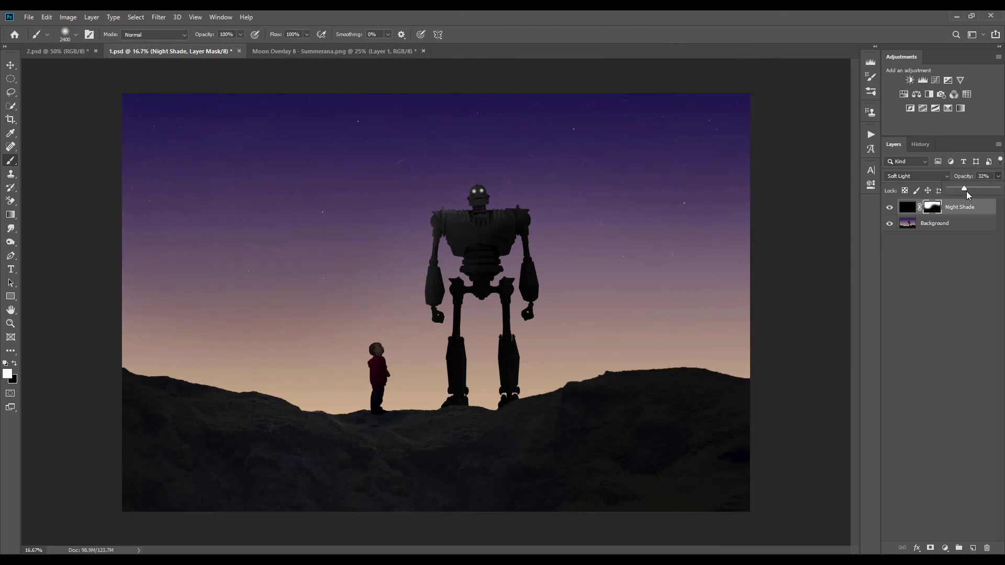
{"action": "left_click_drag", "start_coordinate": [959, 189], "coordinate": [958, 190]}
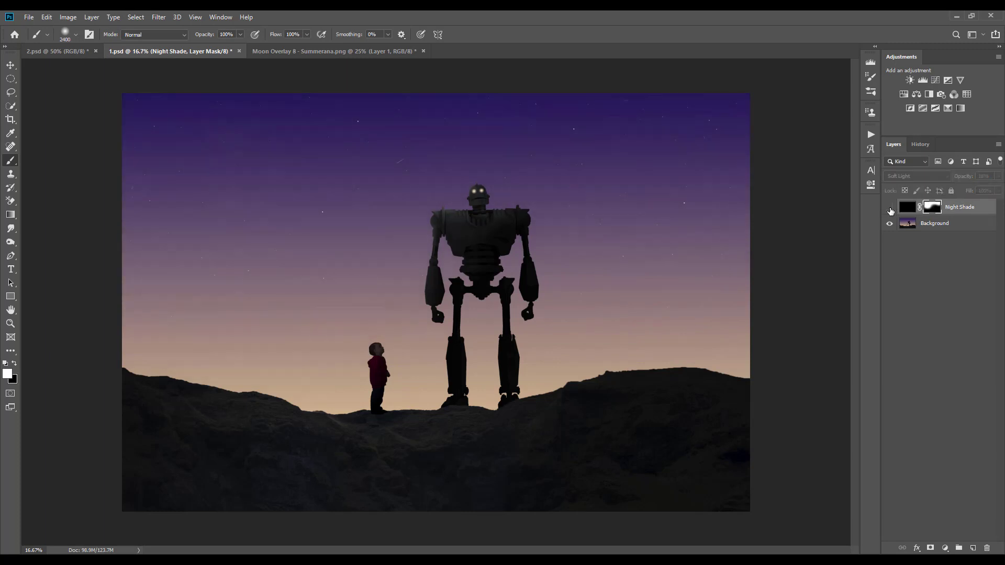
Compare the image with and without the Night Shade layer, and delete the layer
{"action": "left_click", "coordinate": [890, 210]}
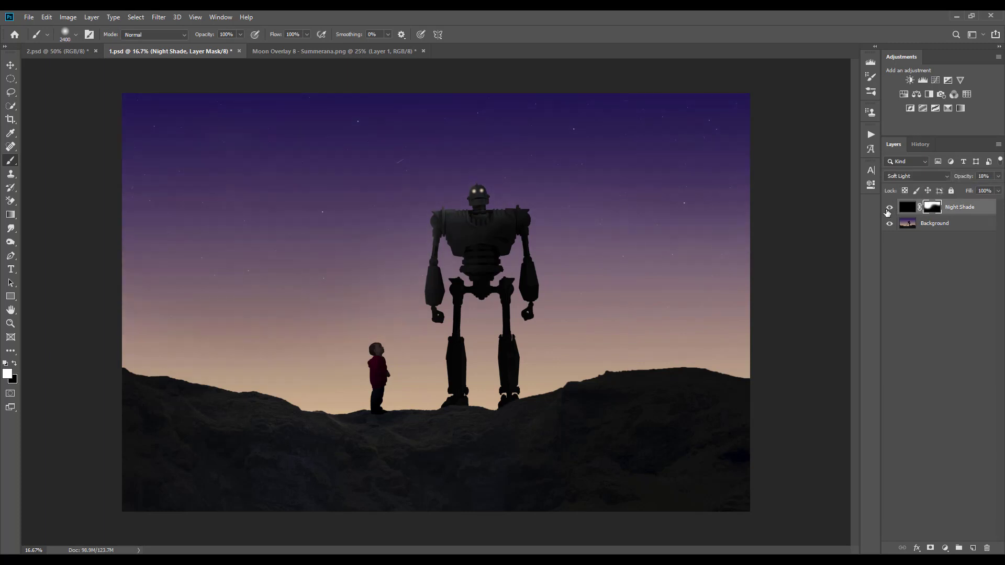
{"action": "left_click", "coordinate": [889, 210]}
{"action": "left_click", "coordinate": [889, 208]}
{"action": "left_click_drag", "start_coordinate": [977, 209], "coordinate": [987, 549]}
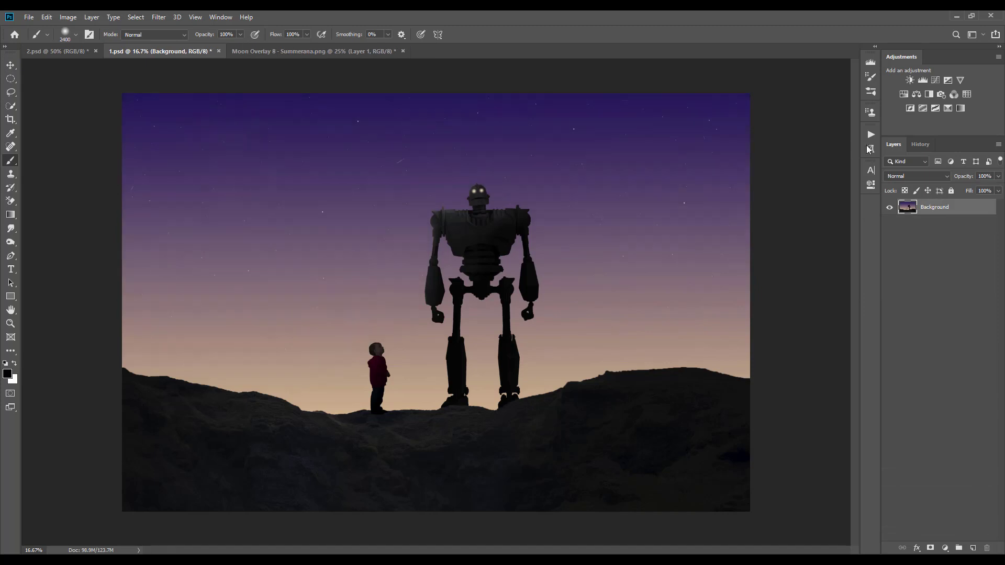
Run the Dark Nights action on the image and continue past its message
{"action": "left_click", "coordinate": [871, 136]}
{"action": "left_click", "coordinate": [796, 157]}
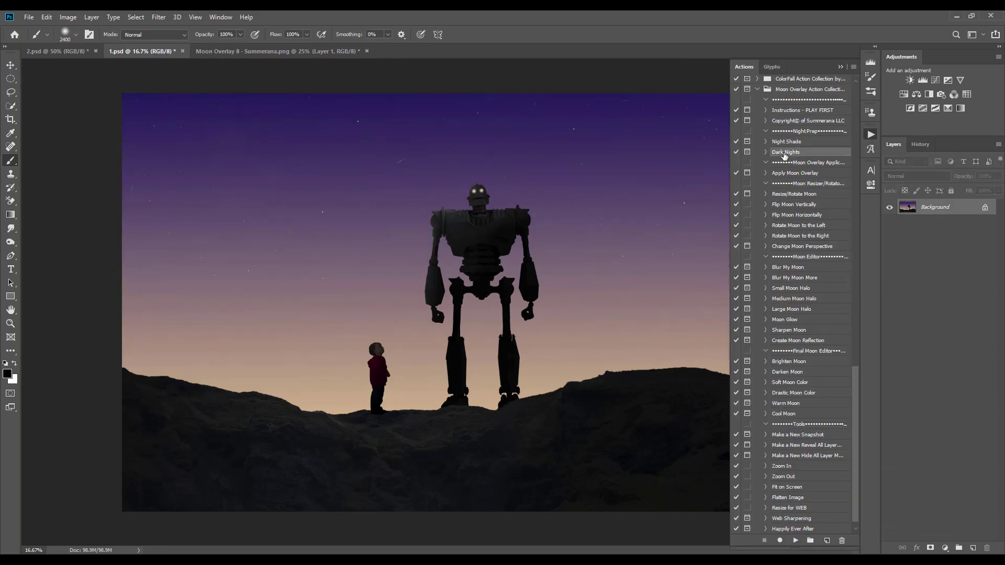
{"action": "left_click", "coordinate": [795, 541]}
{"action": "left_click", "coordinate": [471, 217]}
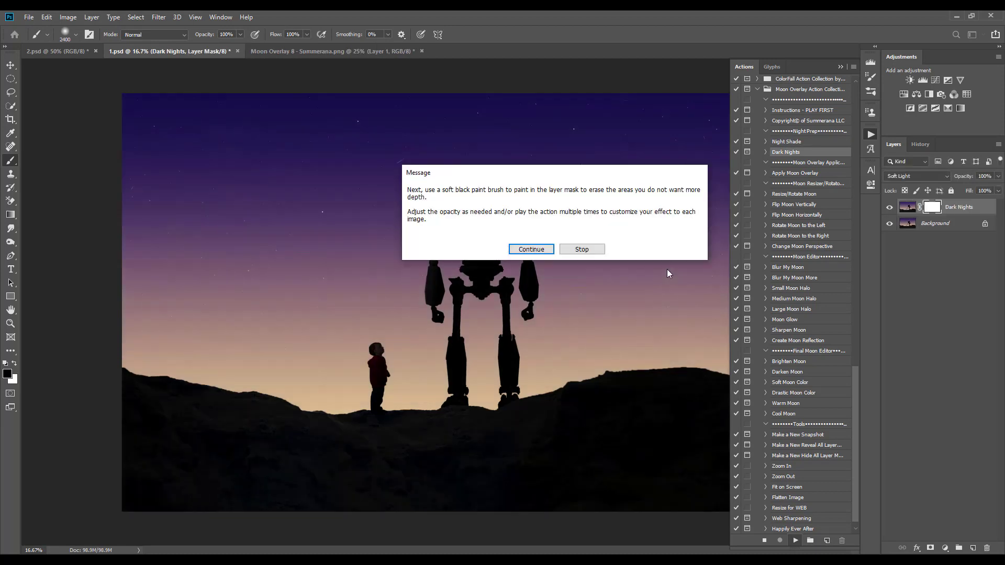
{"action": "left_click", "coordinate": [532, 249]}
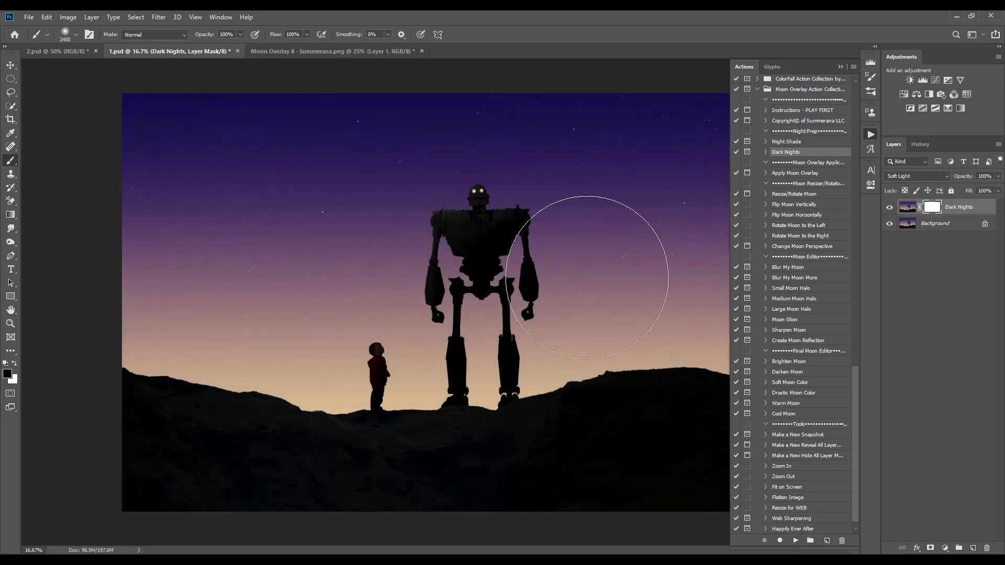
Compare the image with and without the Dark Nights layer, and set its opacity to 48%
{"action": "left_click", "coordinate": [889, 208]}
{"action": "left_click", "coordinate": [889, 207]}
{"action": "left_click", "coordinate": [998, 177]}
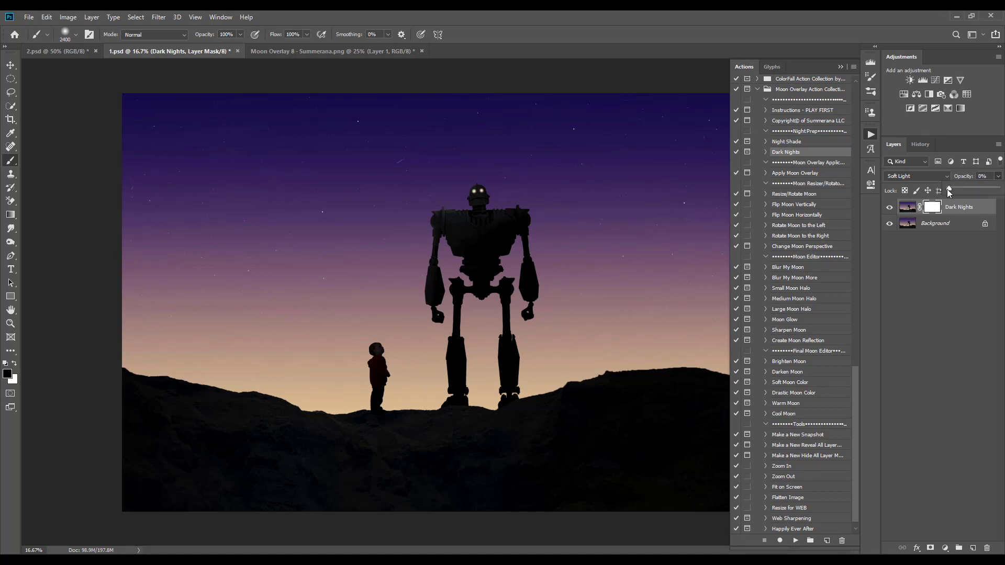
{"action": "left_click_drag", "start_coordinate": [948, 192], "coordinate": [960, 193]}
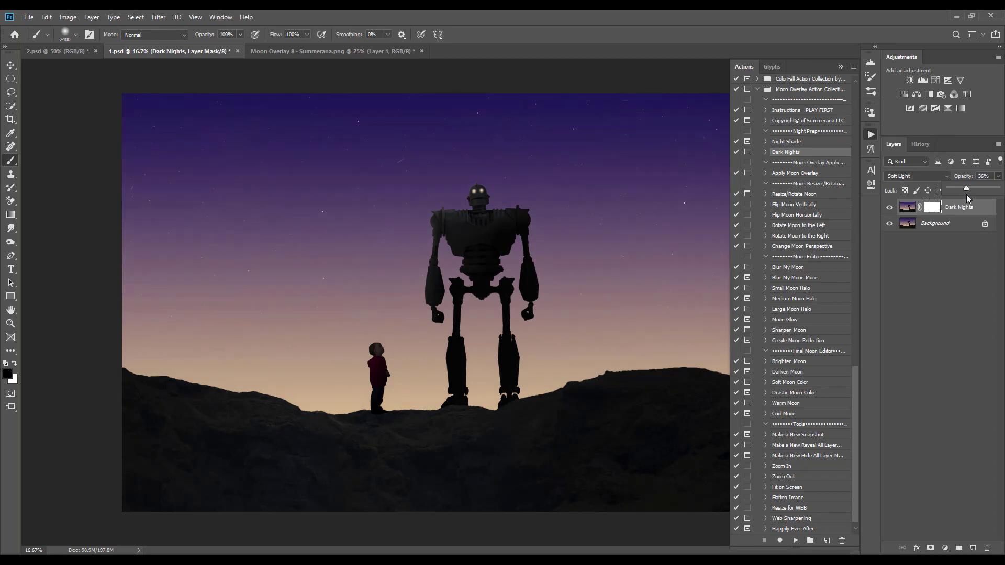
{"action": "left_click_drag", "start_coordinate": [968, 196], "coordinate": [947, 196]}
{"action": "left_click", "coordinate": [934, 211]}
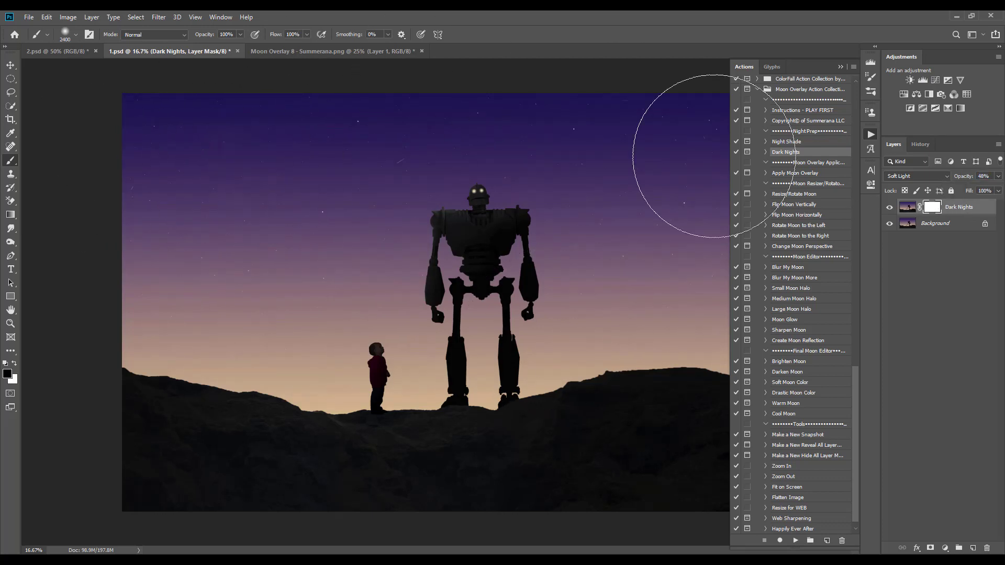
Hide the Dark Nights layer to view the original image, and delete the layer
{"action": "left_click", "coordinate": [890, 208]}
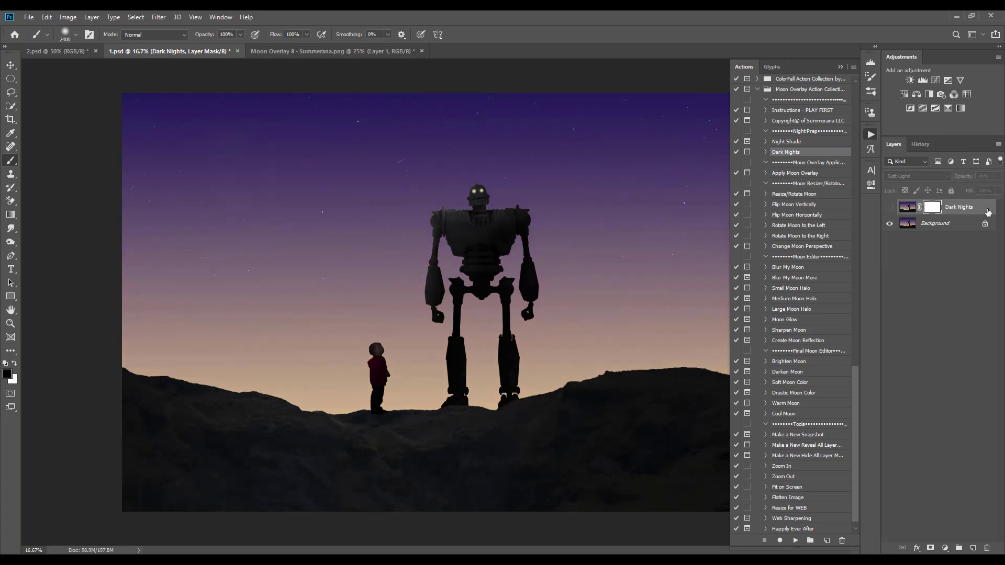
{"action": "left_click_drag", "start_coordinate": [985, 211], "coordinate": [987, 548]}
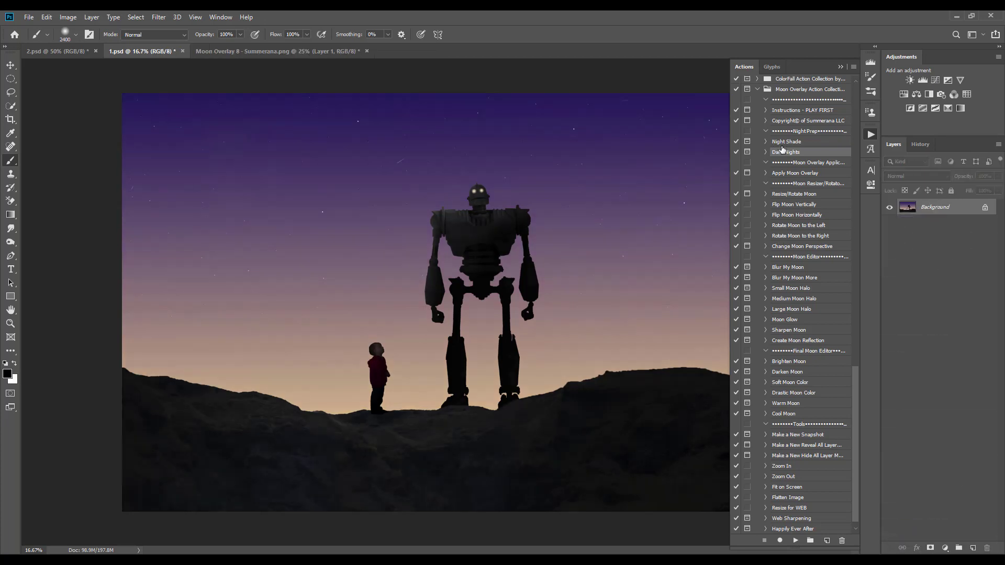
Run the Apply Moon Overlay action, continue past its message, and place the Moon Overlay 8 - Summerana file in the image
{"action": "left_click", "coordinate": [786, 142]}
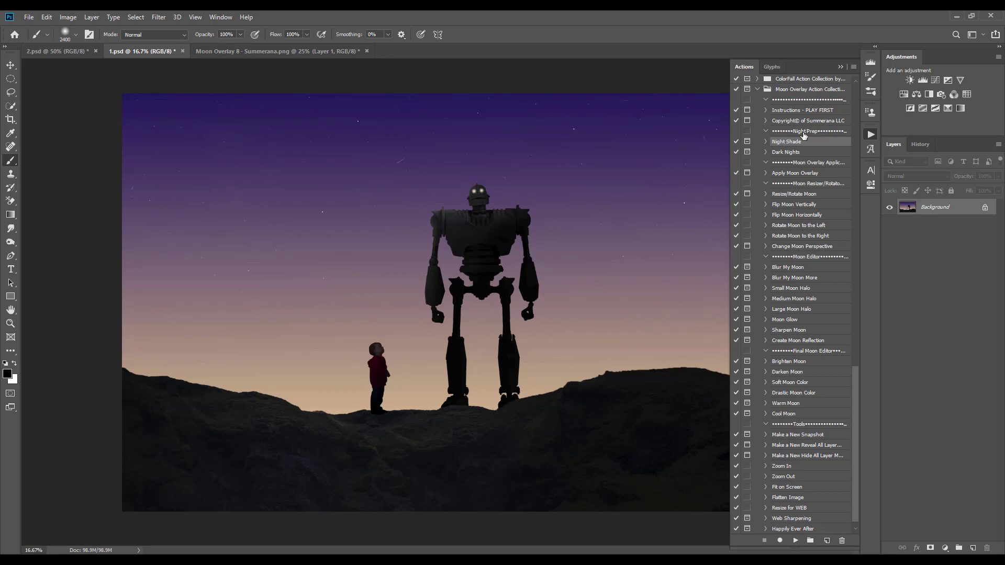
{"action": "left_click", "coordinate": [798, 152]}
{"action": "left_click", "coordinate": [796, 173]}
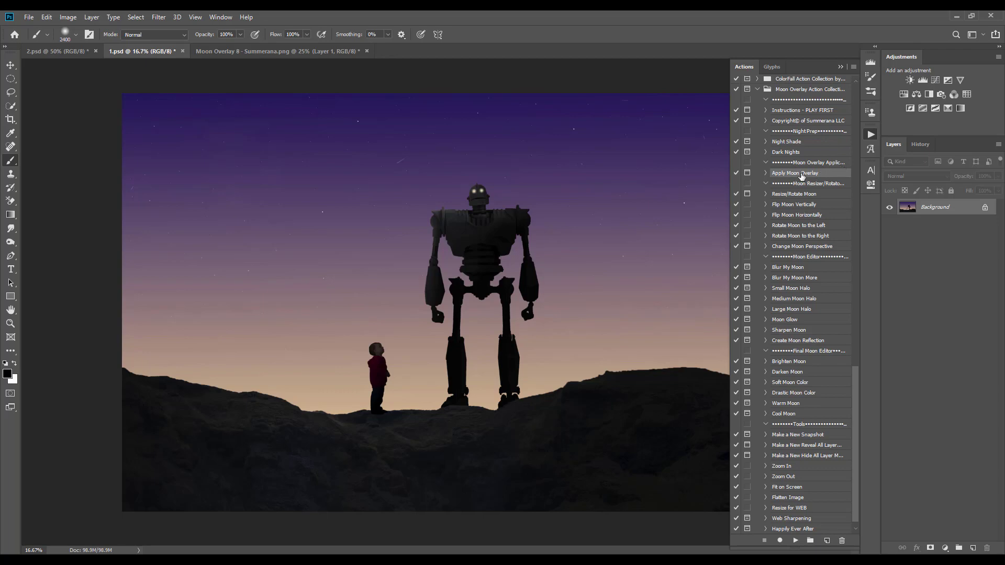
{"action": "left_click", "coordinate": [795, 541]}
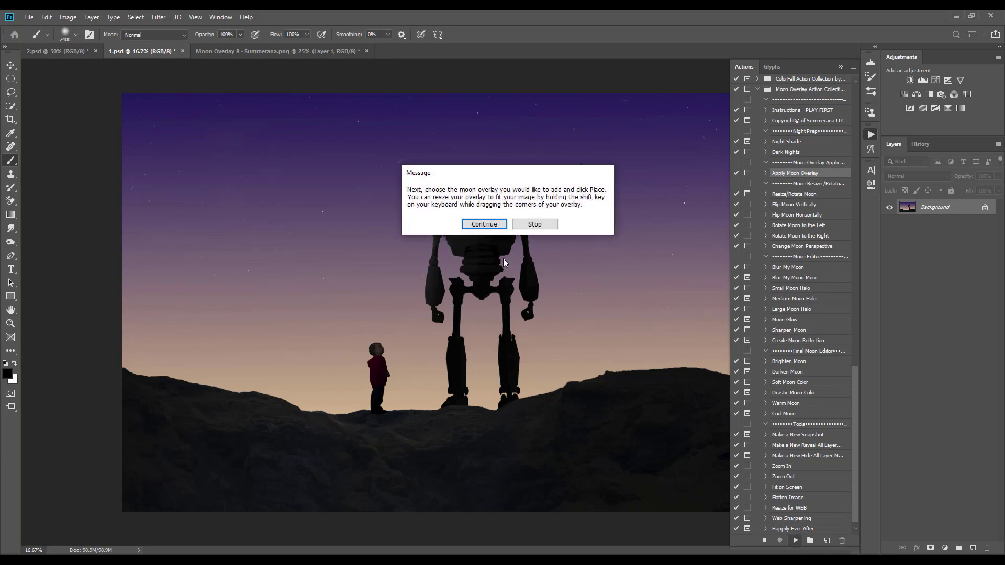
{"action": "left_click", "coordinate": [484, 225]}
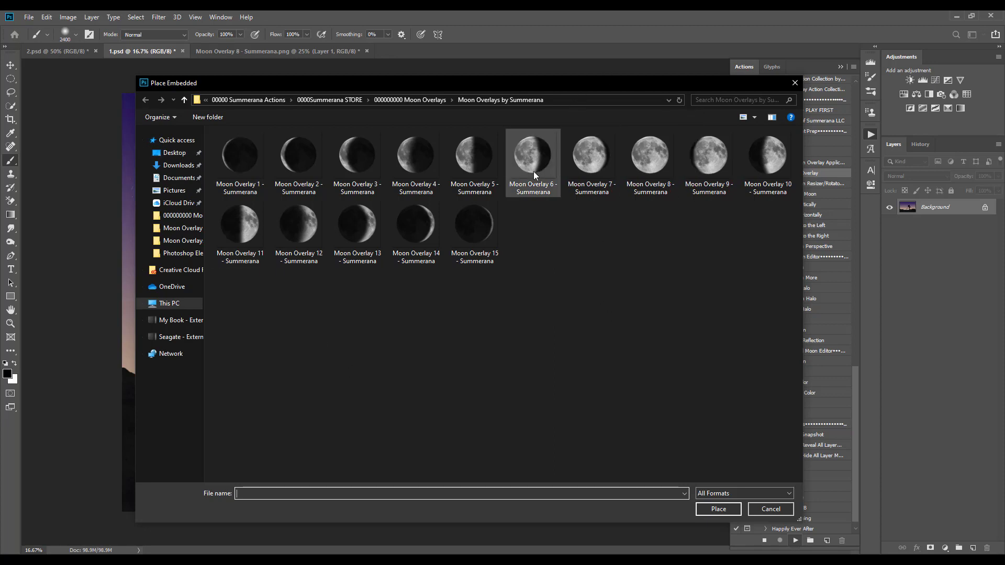
{"action": "left_click", "coordinate": [648, 159]}
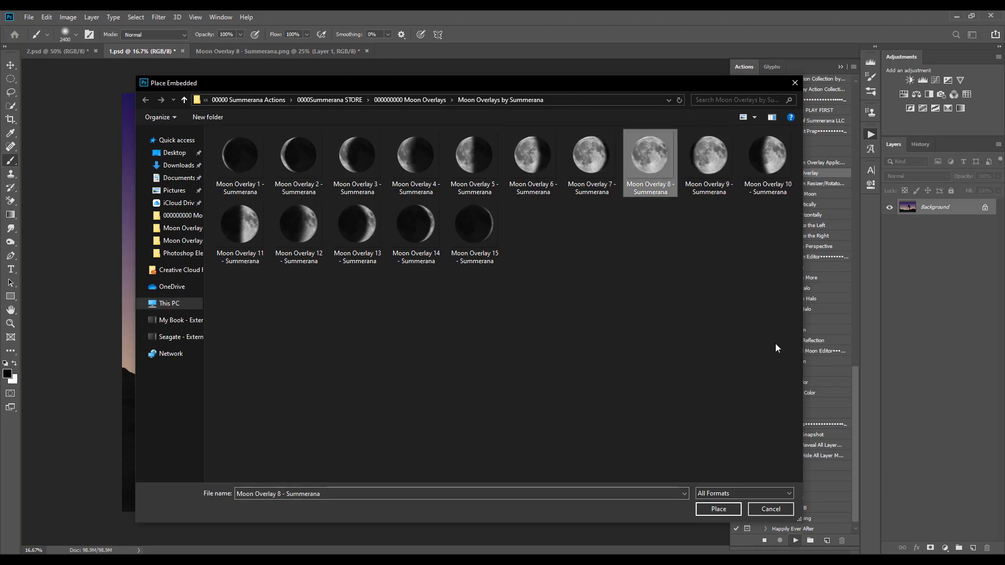
{"action": "left_click", "coordinate": [719, 509]}
Scale the placed moon to 62.70% and move it into the sky to the left of the robot
{"action": "left_click_drag", "start_coordinate": [453, 305], "coordinate": [342, 228]}
{"action": "left_click_drag", "start_coordinate": [249, 147], "coordinate": [310, 167]}
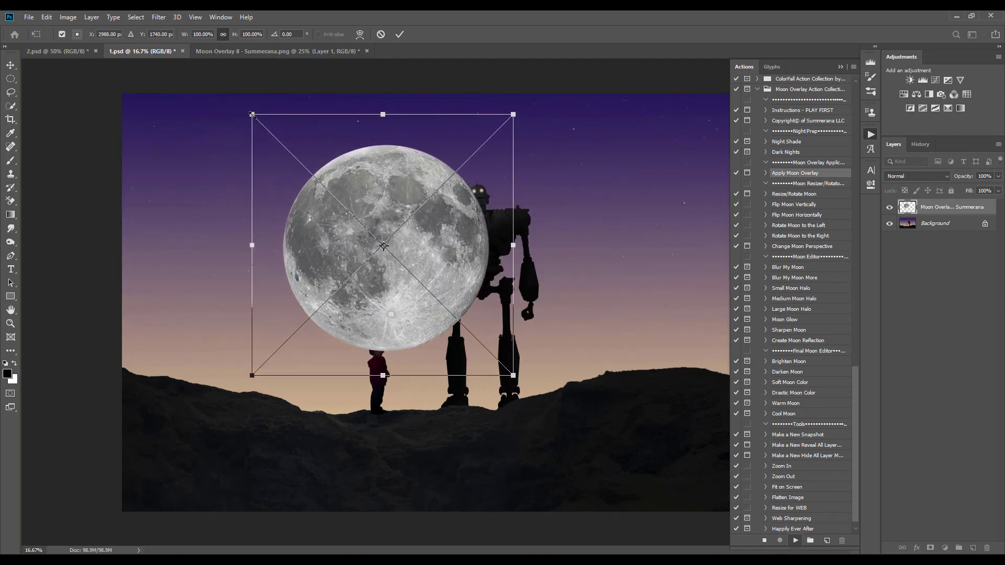
{"action": "left_click_drag", "start_coordinate": [252, 114], "coordinate": [350, 213]}
{"action": "left_click_drag", "start_coordinate": [443, 266], "coordinate": [271, 161]}
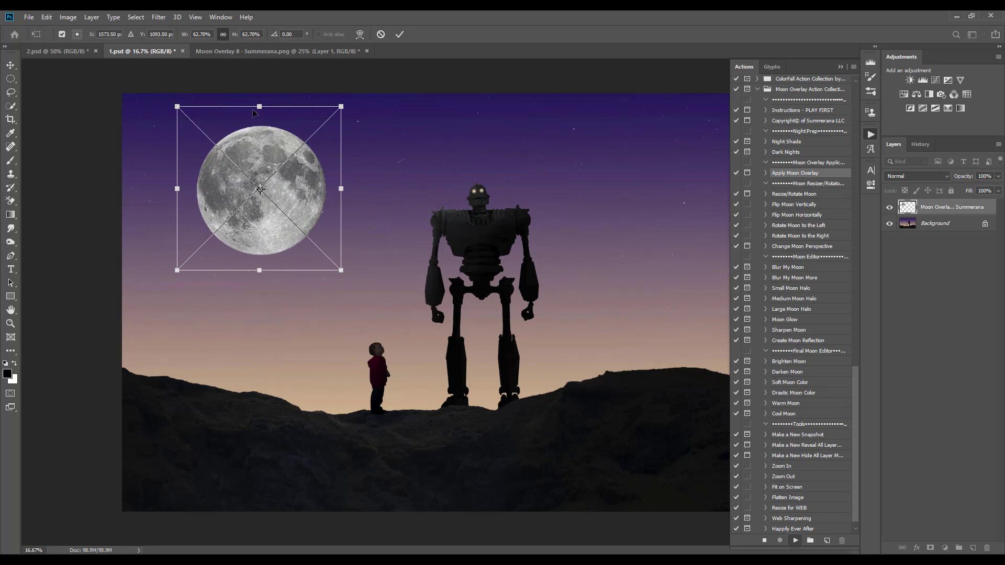
Restore the moon's linked proportions, shrink it to 39.00% in the upper-left sky, and commit the placement, continuing past the masking message
{"action": "mouse_move", "coordinate": [259, 104]}
{"action": "left_mouse_down"}
{"action": "mouse_move", "coordinate": [258, 88]}
{"action": "mouse_move", "coordinate": [253, 119]}
{"action": "mouse_move", "coordinate": [261, 111]}
{"action": "left_mouse_up"}
{"action": "left_click_drag", "start_coordinate": [261, 147], "coordinate": [257, 116]}
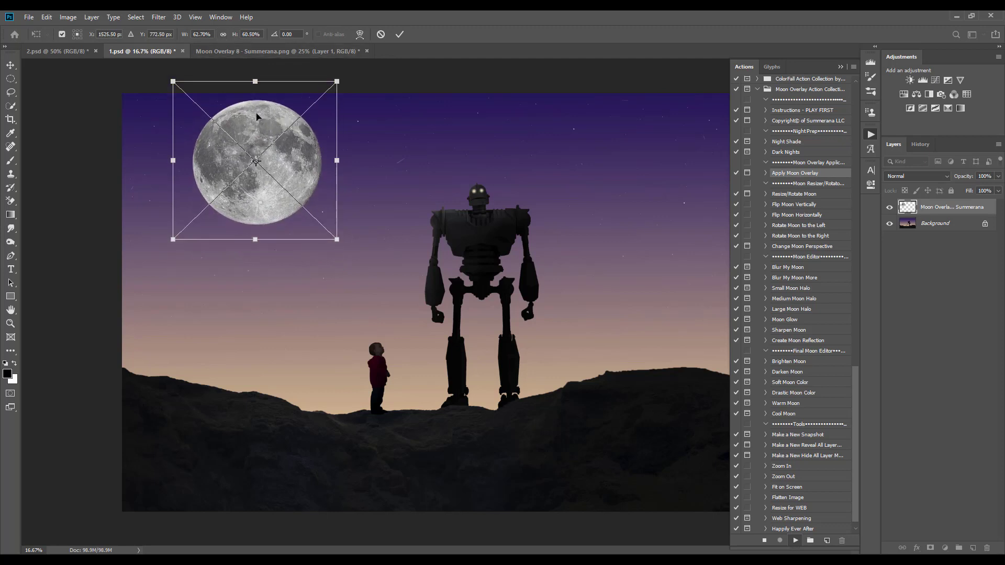
{"action": "left_click", "coordinate": [222, 34]}
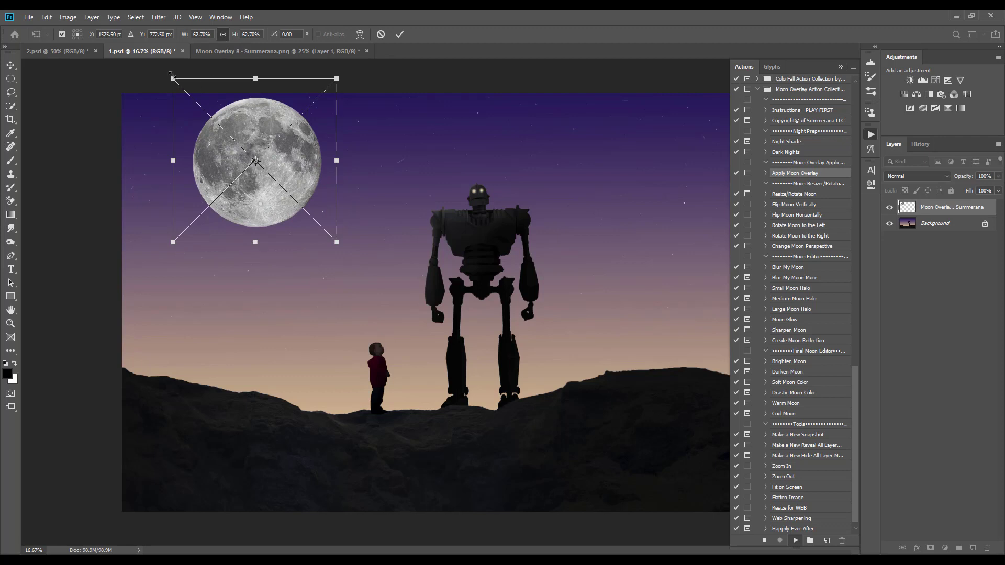
{"action": "left_click_drag", "start_coordinate": [173, 79], "coordinate": [228, 139]}
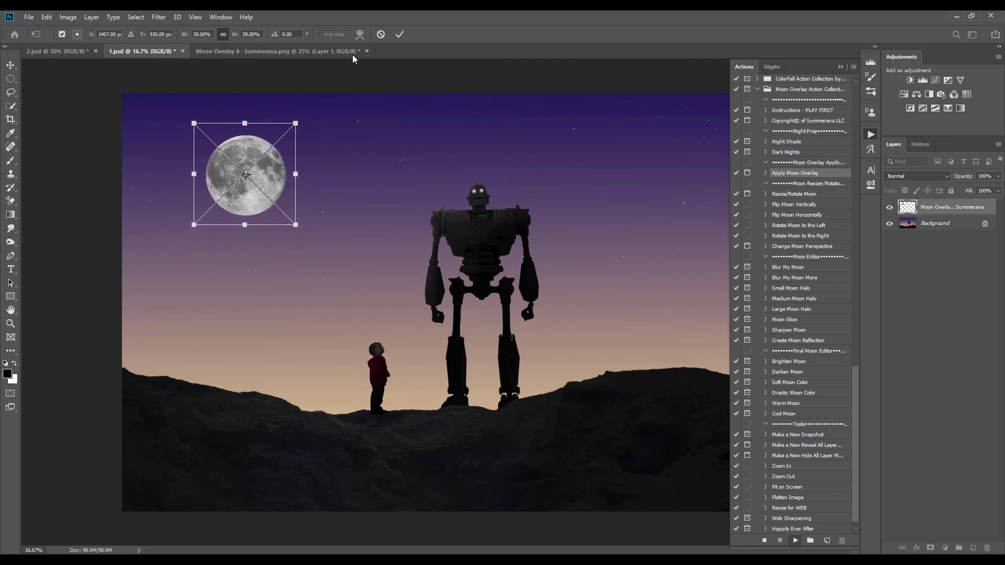
{"action": "left_click", "coordinate": [400, 34]}
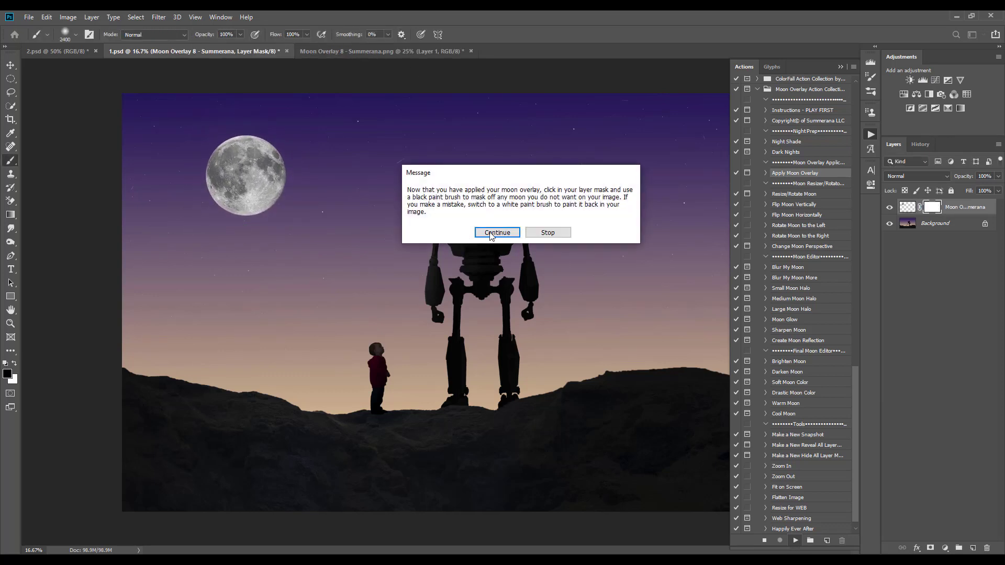
{"action": "left_click", "coordinate": [493, 241]}
Activate the Move tool and select the moon layer's image instead of its mask
{"action": "left_click", "coordinate": [10, 64]}
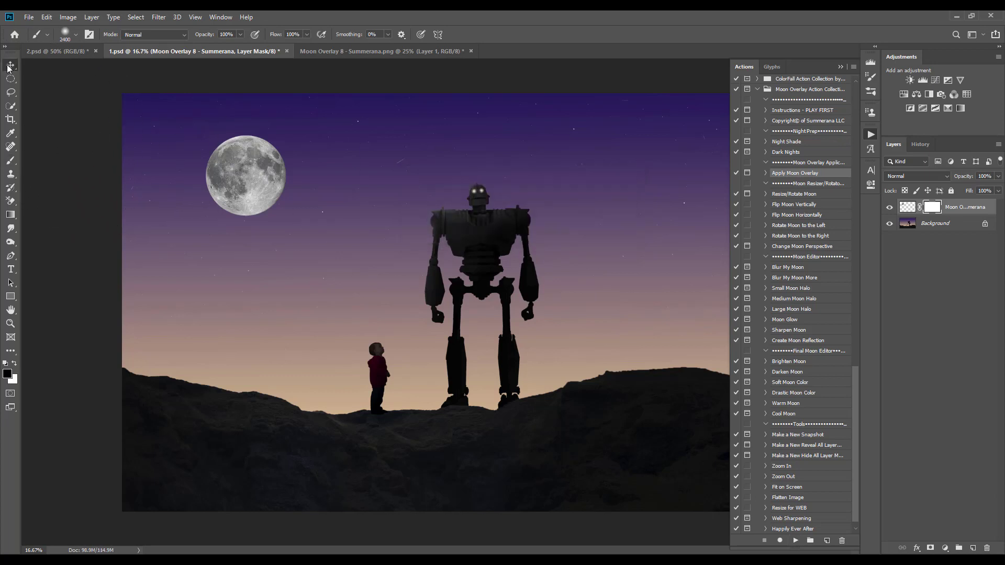
{"action": "left_click", "coordinate": [908, 208]}
{"action": "left_click", "coordinate": [931, 208]}
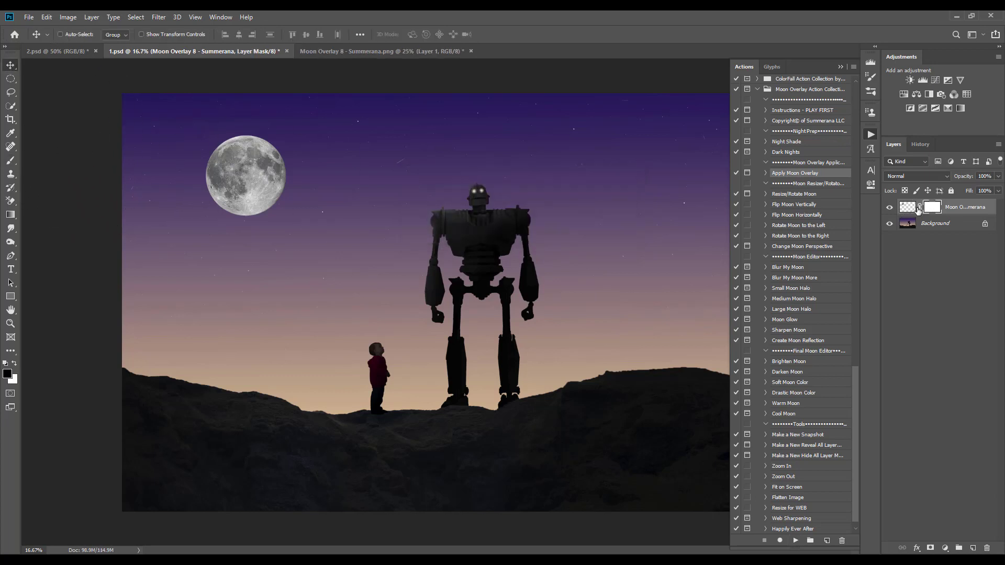
{"action": "left_click", "coordinate": [913, 209]}
{"action": "left_click", "coordinate": [806, 195]}
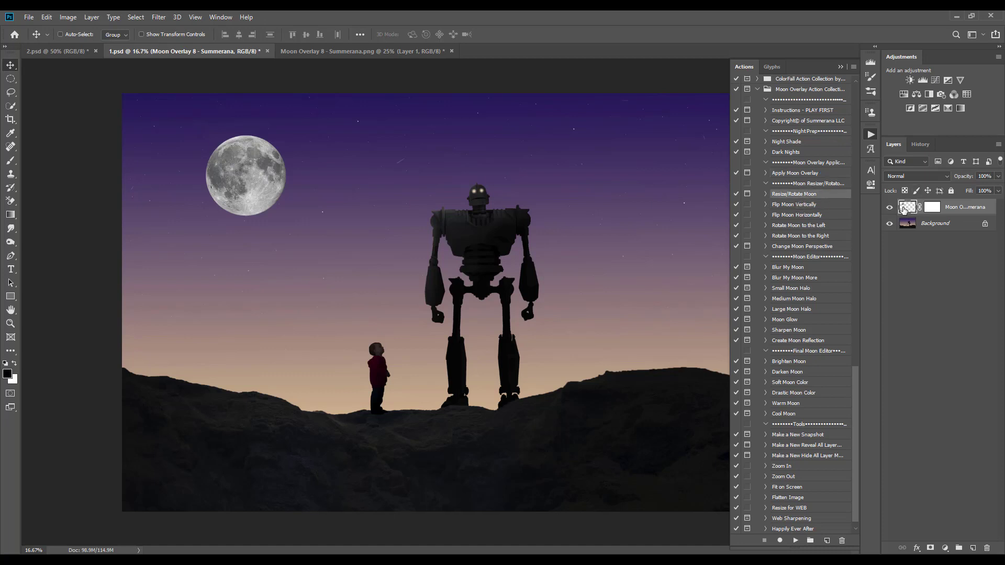
{"action": "left_click", "coordinate": [794, 206]}
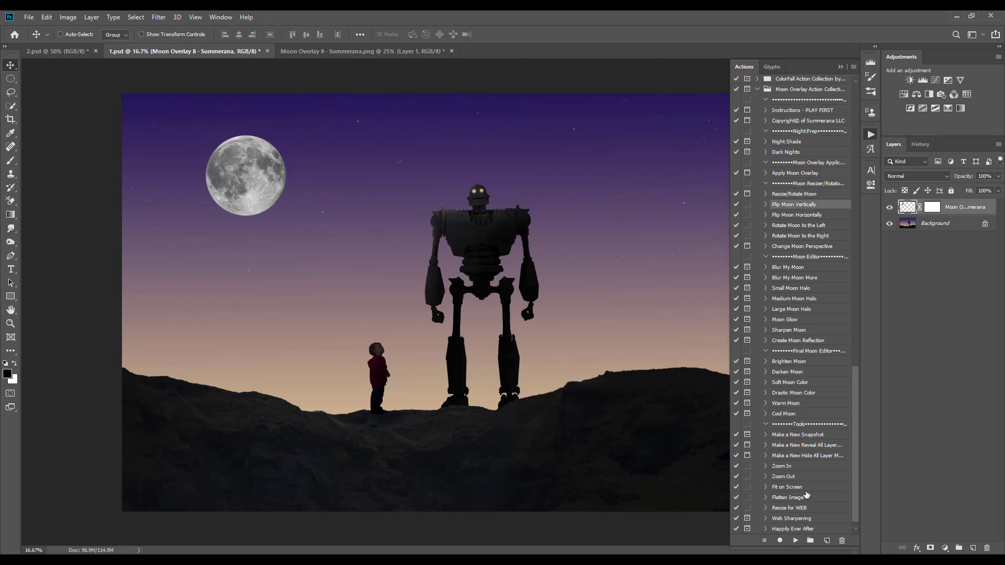
{"action": "left_click", "coordinate": [796, 226]}
{"action": "left_click", "coordinate": [792, 194]}
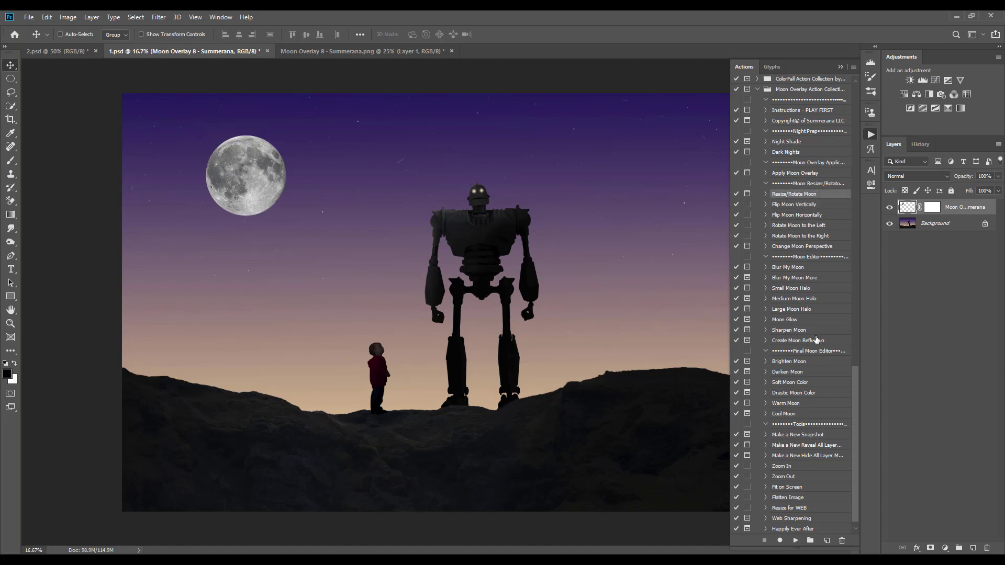
{"action": "left_click", "coordinate": [801, 246]}
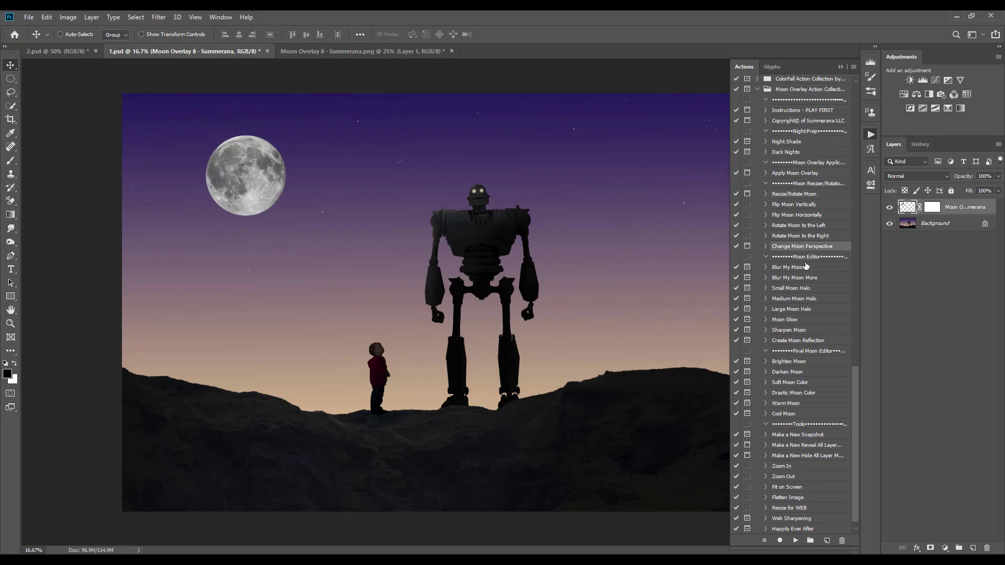
{"action": "left_click", "coordinate": [797, 268]}
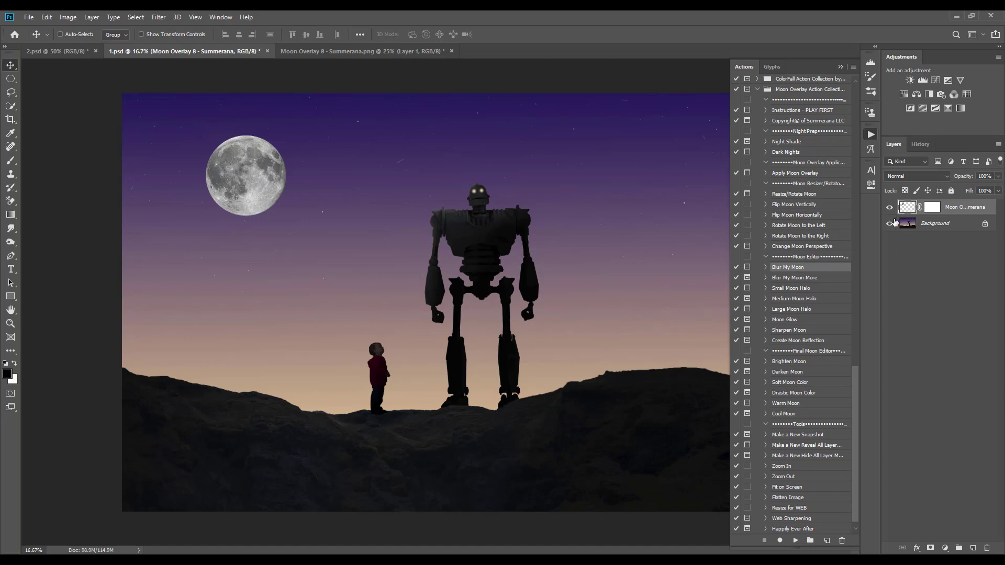
Shift the moon slightly to the right and run the Blur My Moon action on its layer
{"action": "left_click_drag", "start_coordinate": [269, 198], "coordinate": [274, 199]}
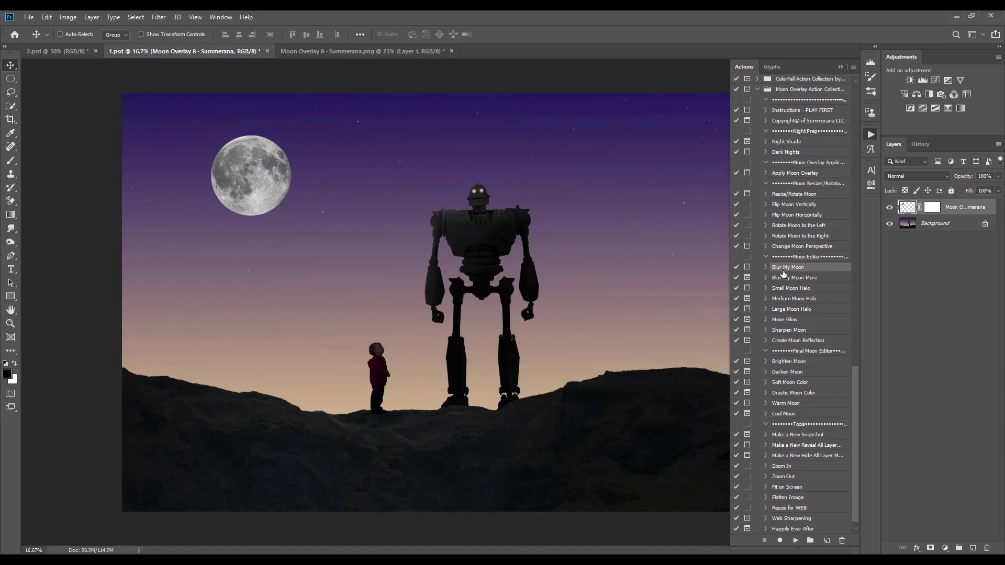
{"action": "left_click", "coordinate": [810, 280]}
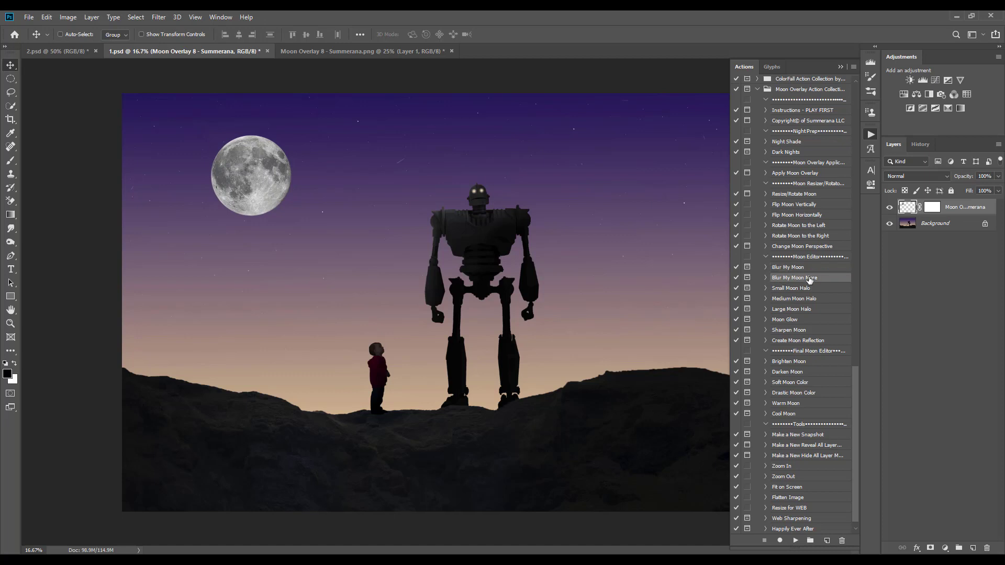
{"action": "left_click", "coordinate": [803, 267]}
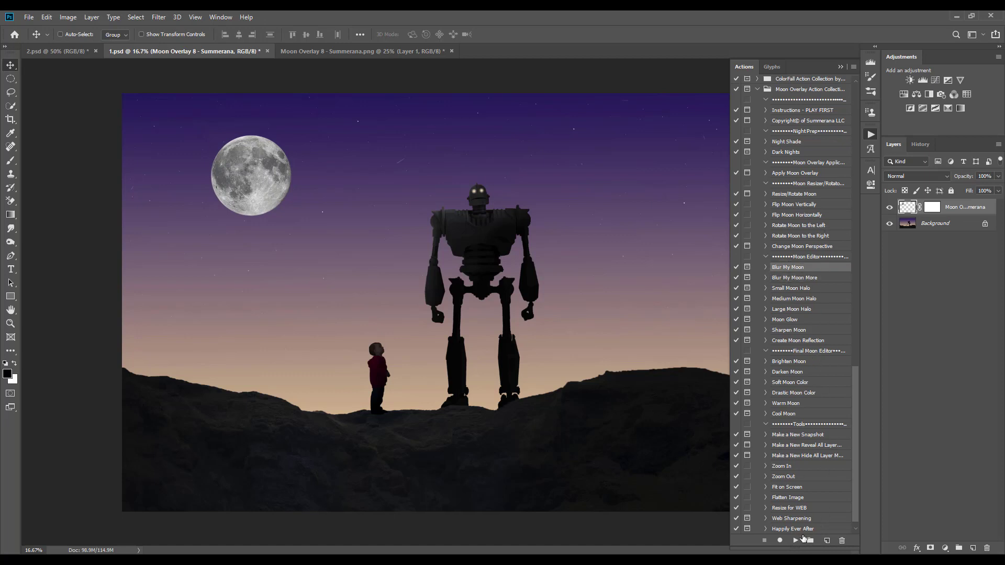
{"action": "left_click", "coordinate": [796, 541]}
{"action": "left_click", "coordinate": [466, 216]}
Run the Blur My Moon More action twice on the moon layer, and revert the image to before the moon was moved and blurred
{"action": "left_click", "coordinate": [793, 279]}
{"action": "left_click", "coordinate": [796, 540]}
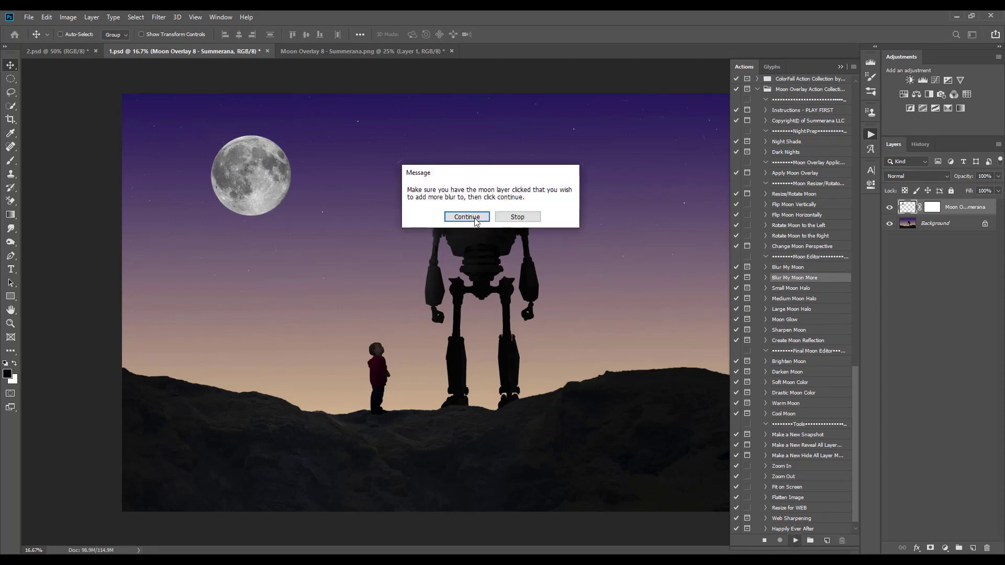
{"action": "left_click", "coordinate": [474, 217]}
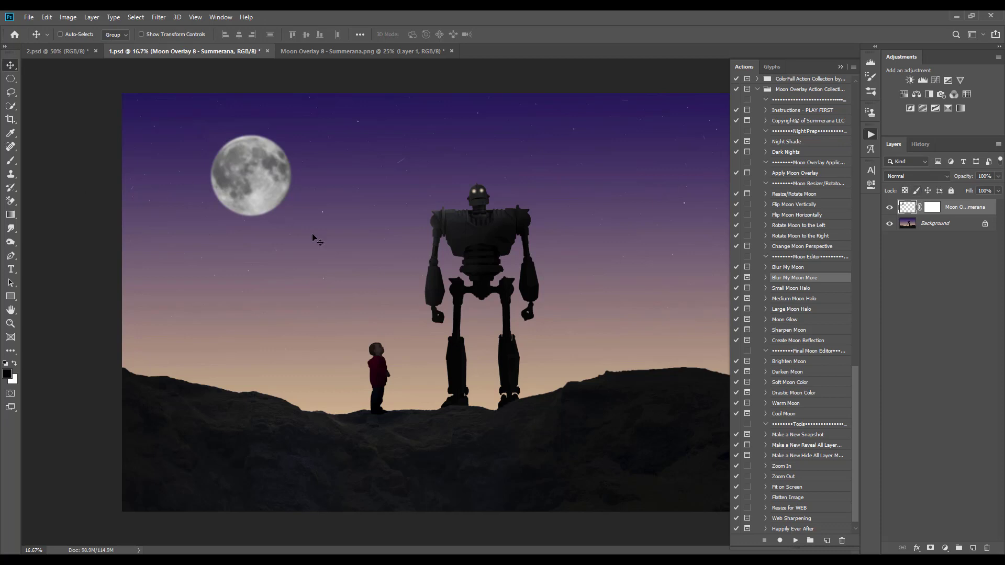
{"action": "left_click", "coordinate": [795, 540]}
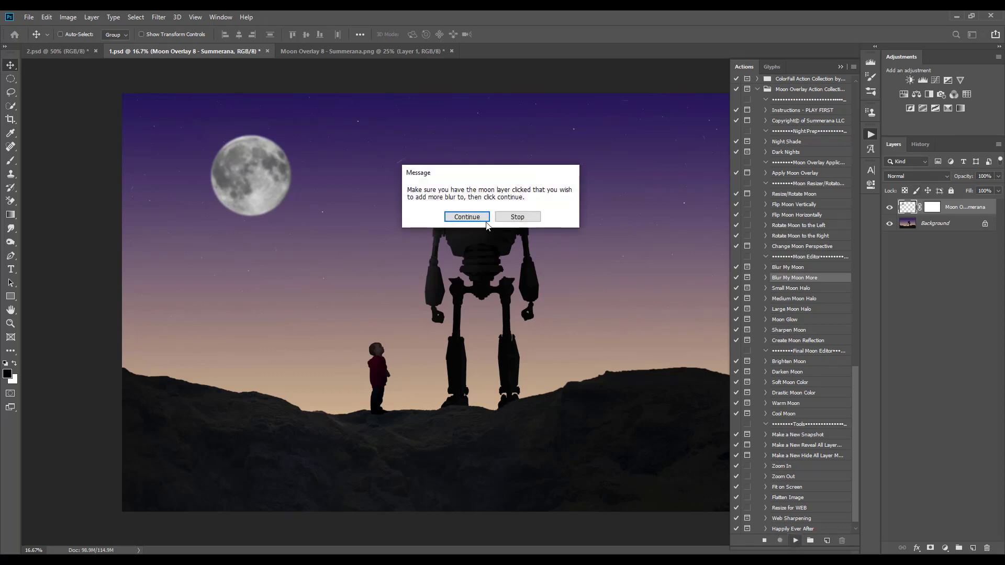
{"action": "left_click", "coordinate": [484, 220]}
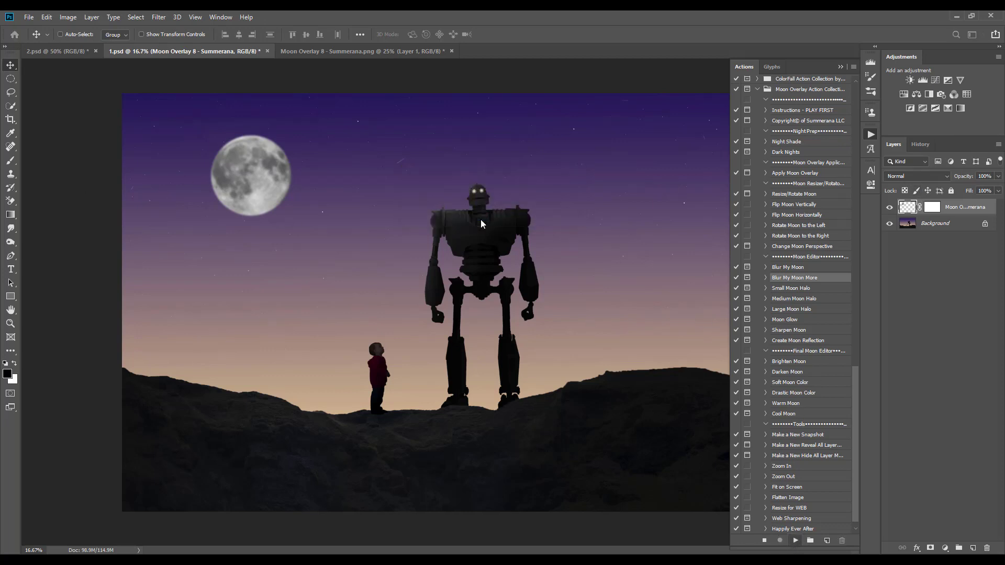
{"action": "left_click", "coordinate": [920, 145]}
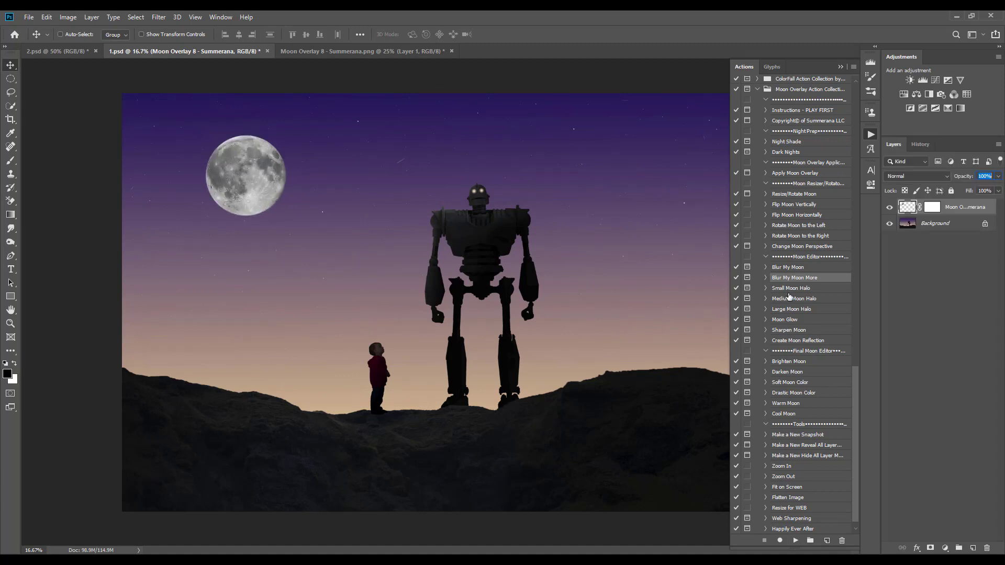
{"action": "key", "text": "Return"}
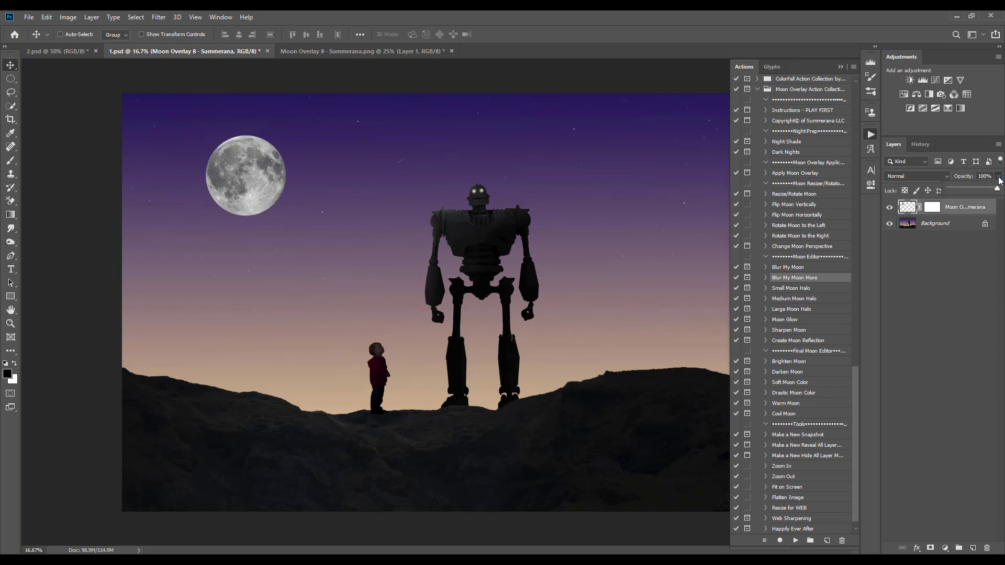
Run the Small Moon Halo action on the moon layer and continue past its message
{"action": "left_click", "coordinate": [794, 292]}
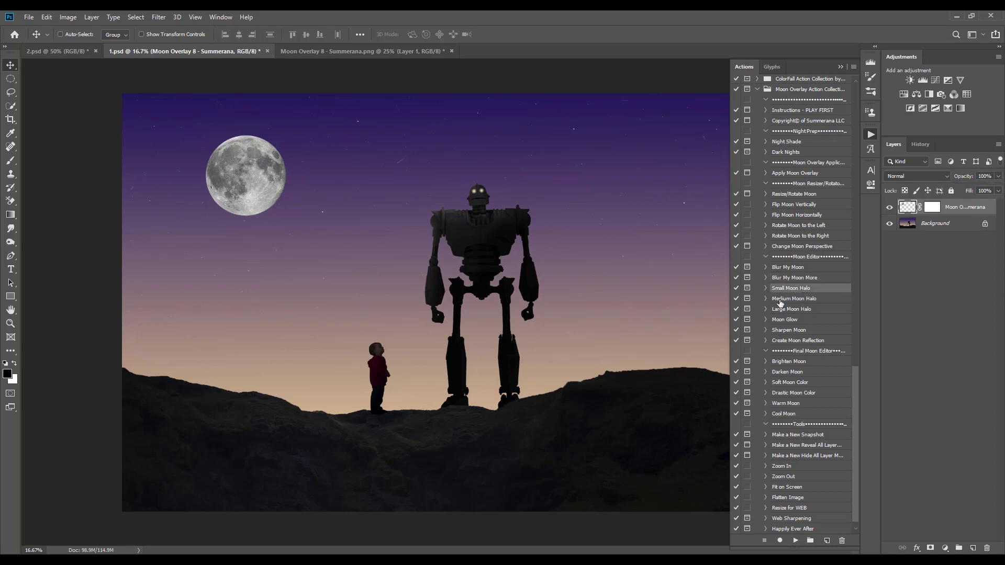
{"action": "left_click", "coordinate": [811, 311]}
{"action": "left_click", "coordinate": [787, 290]}
{"action": "left_click", "coordinate": [796, 540]}
{"action": "left_click", "coordinate": [499, 232]}
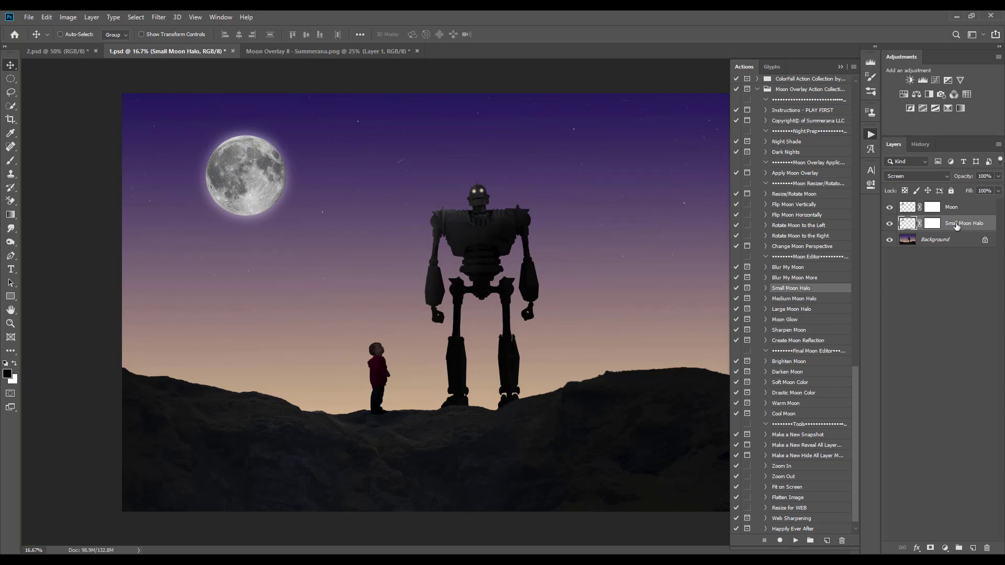
Try the Small Moon Halo layer above the Moon layer, compare it hidden and shown, and return it below the Moon layer
{"action": "left_click_drag", "start_coordinate": [955, 226], "coordinate": [957, 204]}
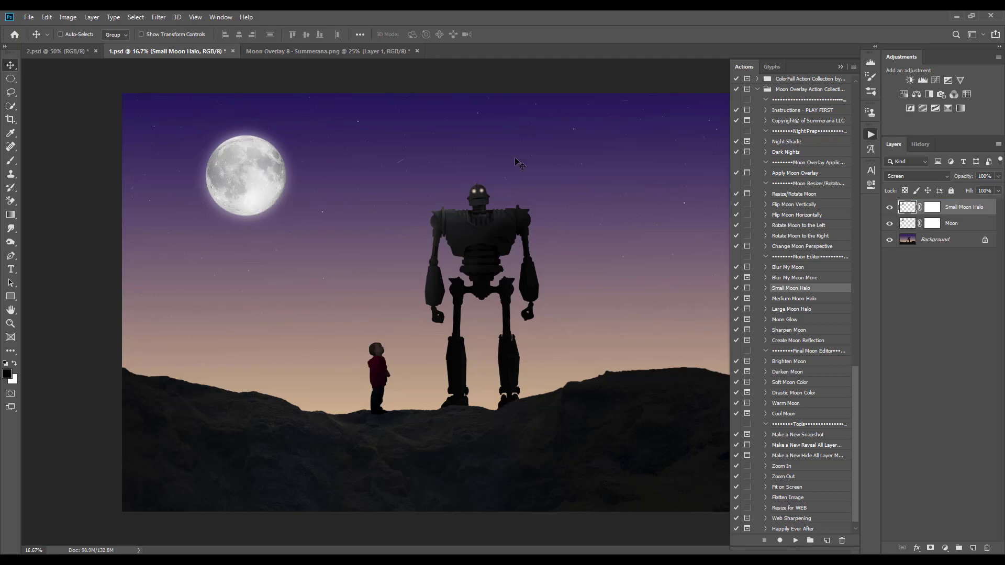
{"action": "left_click", "coordinate": [889, 208]}
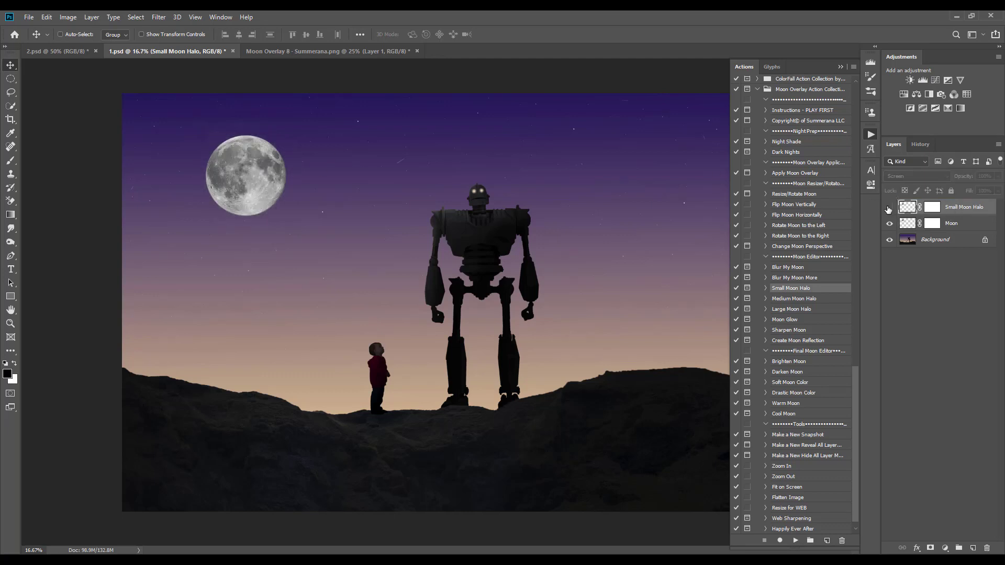
{"action": "left_click", "coordinate": [889, 208]}
{"action": "left_click_drag", "start_coordinate": [957, 209], "coordinate": [953, 224]}
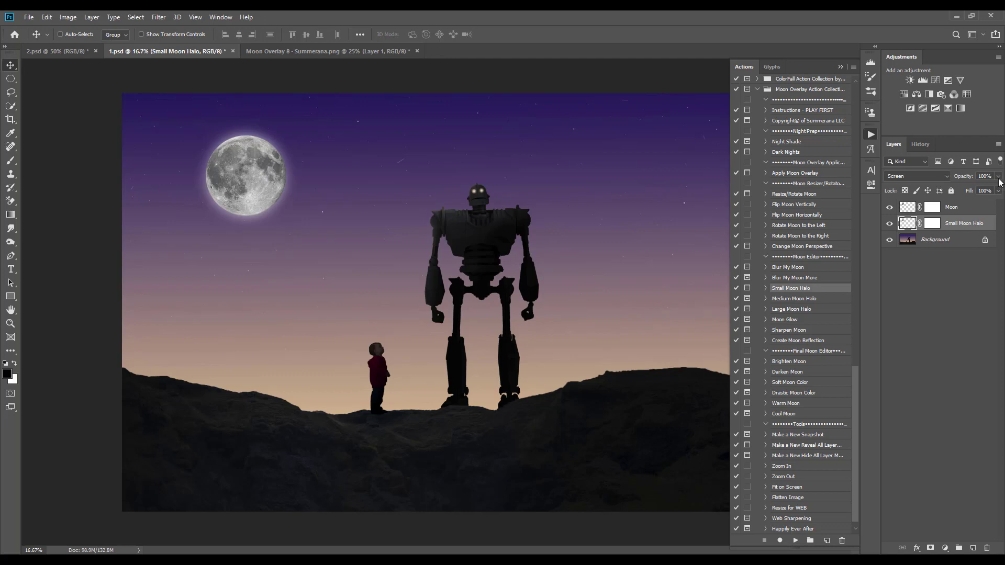
Try the Normal and Linear Dodge (Add) blend modes on the Small Moon Halo layer, and set it back to Screen
{"action": "mouse_move", "coordinate": [999, 178]}
{"action": "left_mouse_down"}
{"action": "mouse_move", "coordinate": [971, 190]}
{"action": "mouse_move", "coordinate": [1003, 197]}
{"action": "left_mouse_up"}
{"action": "left_click", "coordinate": [906, 179]}
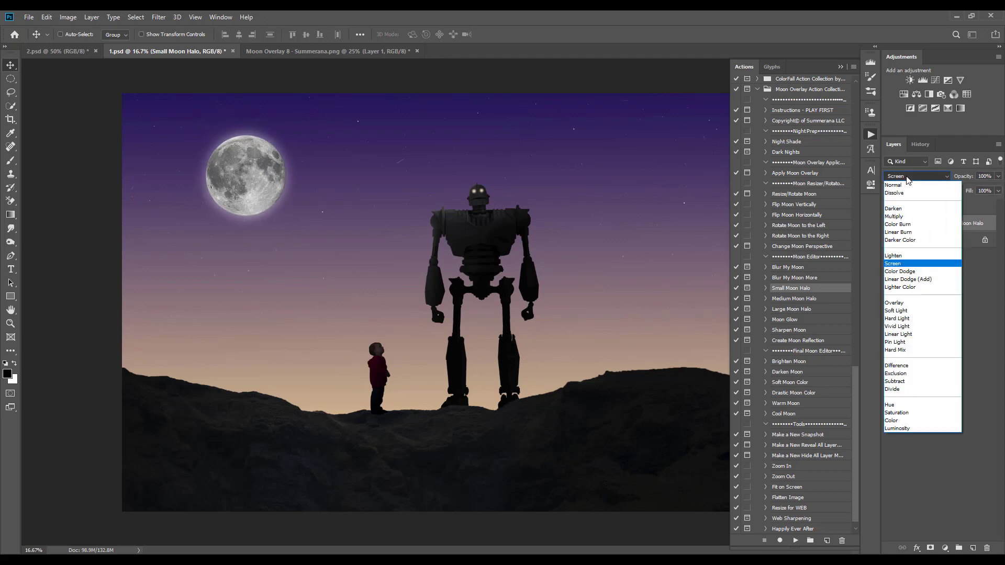
{"action": "left_click", "coordinate": [909, 186]}
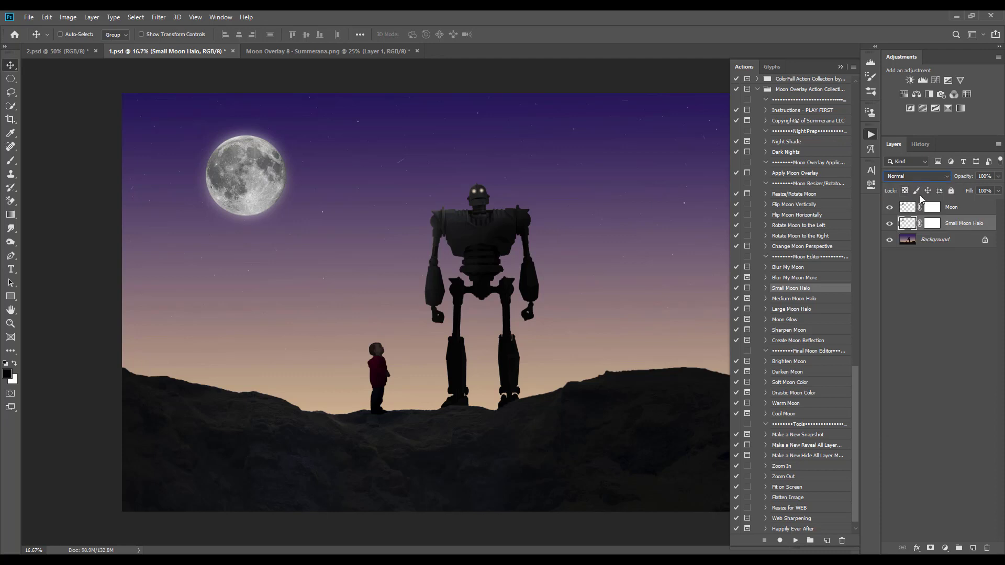
{"action": "left_click", "coordinate": [916, 177]}
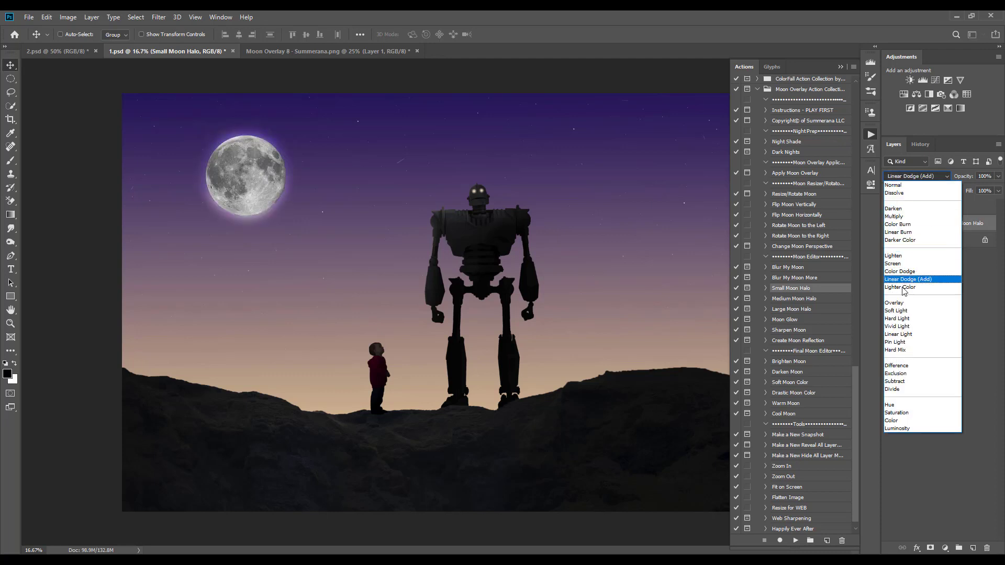
{"action": "left_click", "coordinate": [898, 264]}
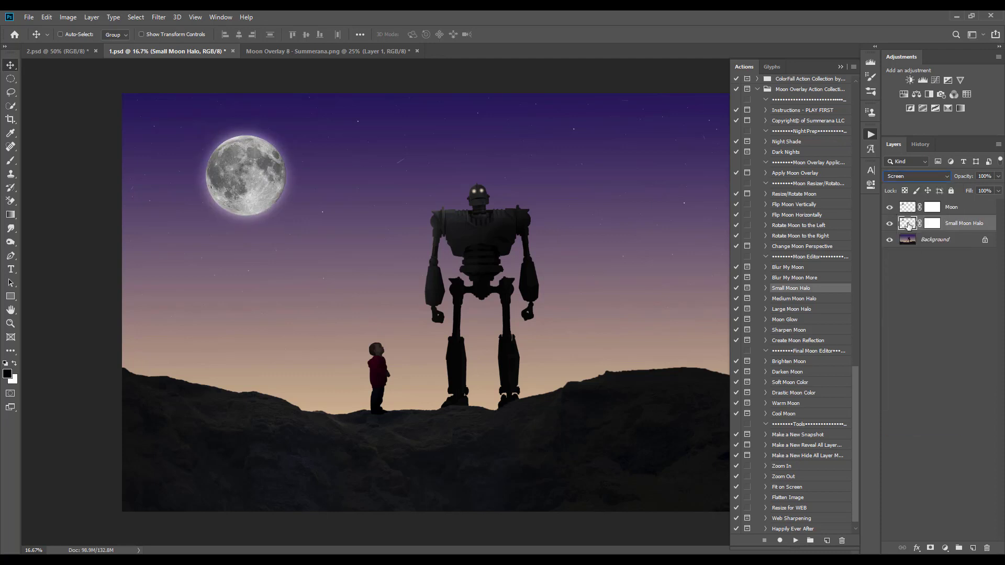
Delete the Small Moon Halo layer and run the Medium Moon Halo action on the Moon layer
{"action": "left_click_drag", "start_coordinate": [965, 225], "coordinate": [989, 547]}
{"action": "left_click", "coordinate": [792, 302]}
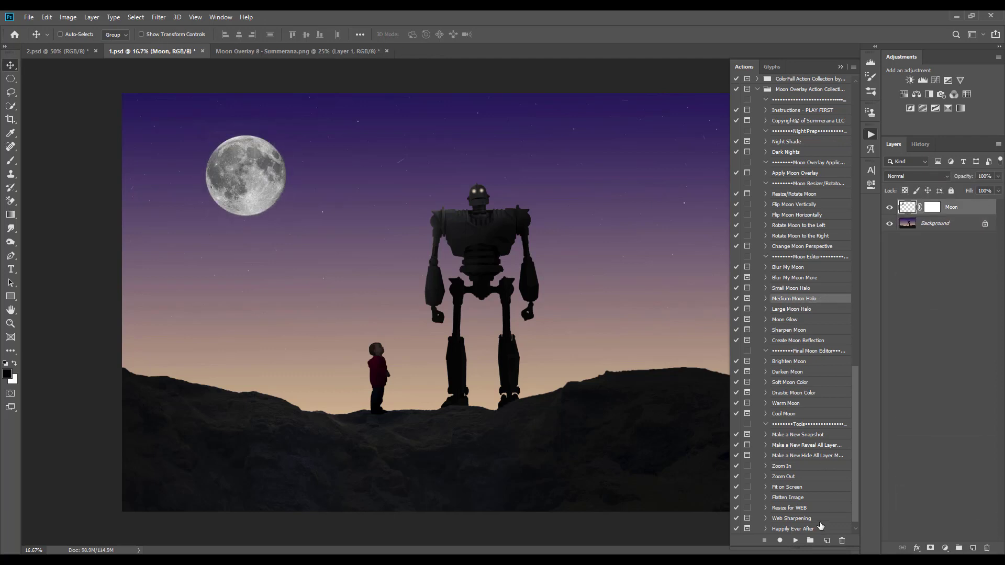
{"action": "left_click", "coordinate": [795, 540]}
{"action": "left_click", "coordinate": [500, 231]}
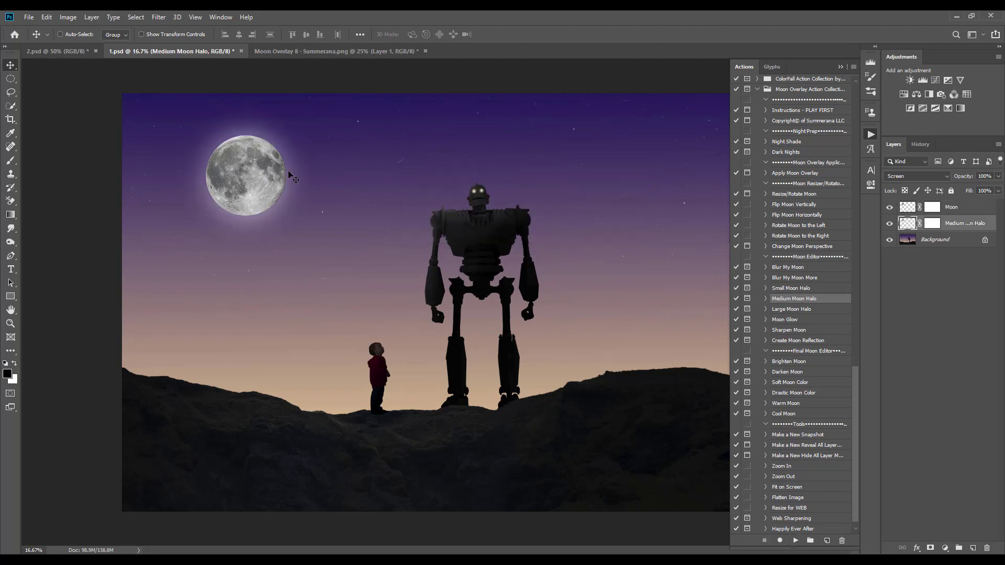
Swap the medium halo for one from the Large Moon Halo action, and switch back by rerunning Medium Moon Halo on the Moon layer
{"action": "left_click_drag", "start_coordinate": [956, 225], "coordinate": [988, 547]}
{"action": "left_click", "coordinate": [919, 205]}
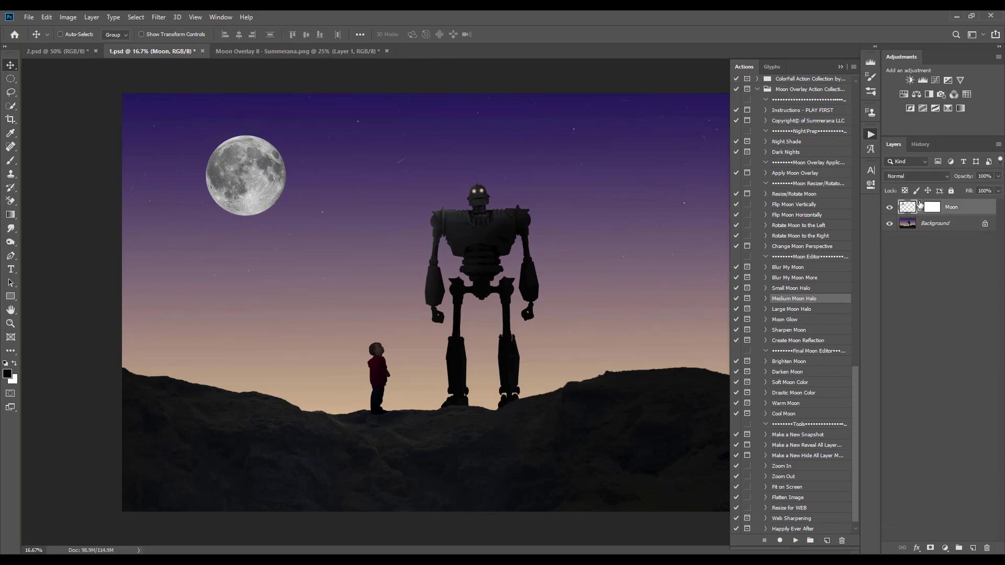
{"action": "left_click", "coordinate": [792, 309]}
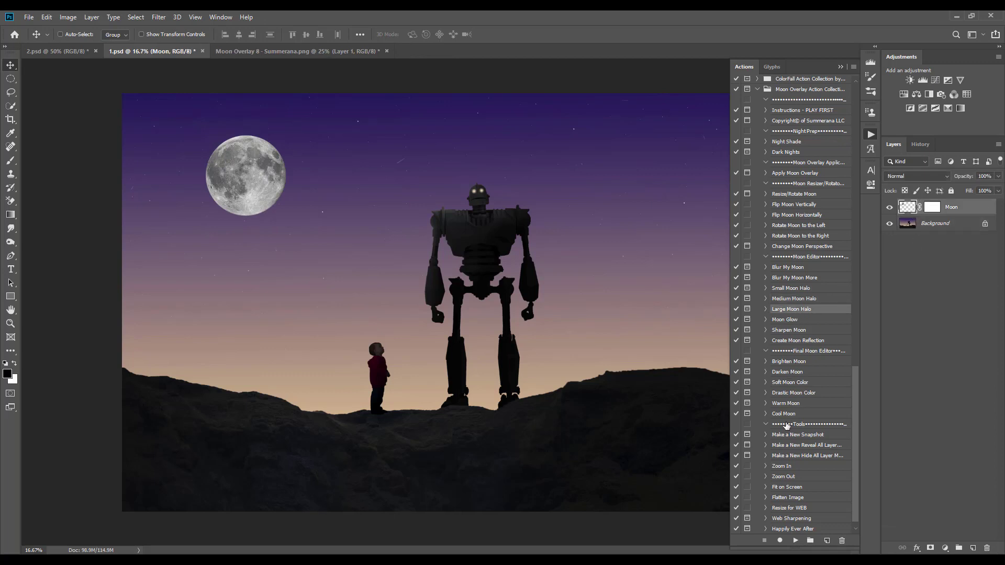
{"action": "left_click", "coordinate": [795, 540]}
{"action": "left_click", "coordinate": [489, 232]}
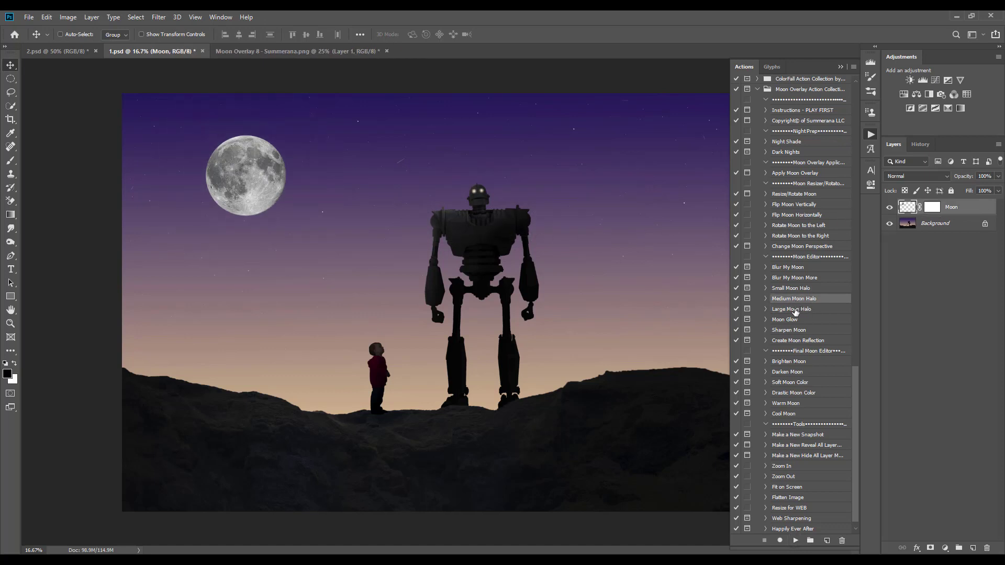
{"action": "left_click", "coordinate": [795, 540]}
{"action": "left_click", "coordinate": [491, 233]}
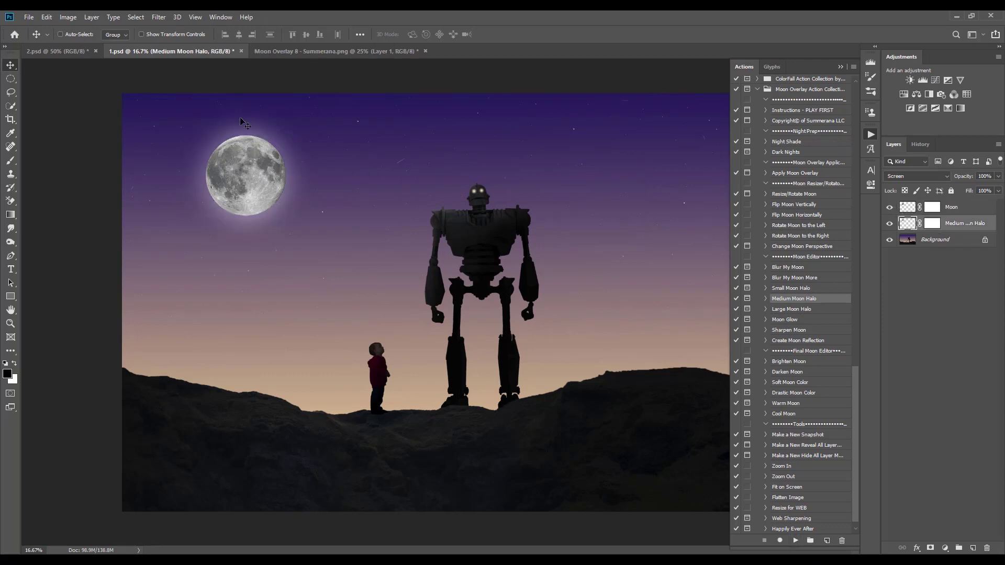
Run the Resize/Rotate Moon action on the Medium Moon Halo layer, scaling the halo to 100.36% and centring it behind the moon
{"action": "left_click", "coordinate": [47, 17]}
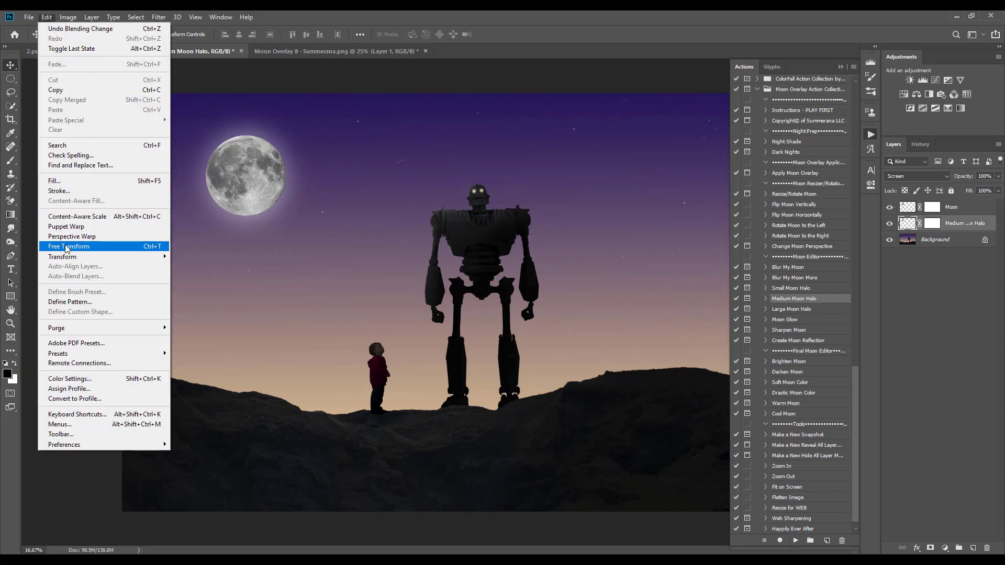
{"action": "left_click", "coordinate": [790, 197]}
{"action": "left_click", "coordinate": [793, 195]}
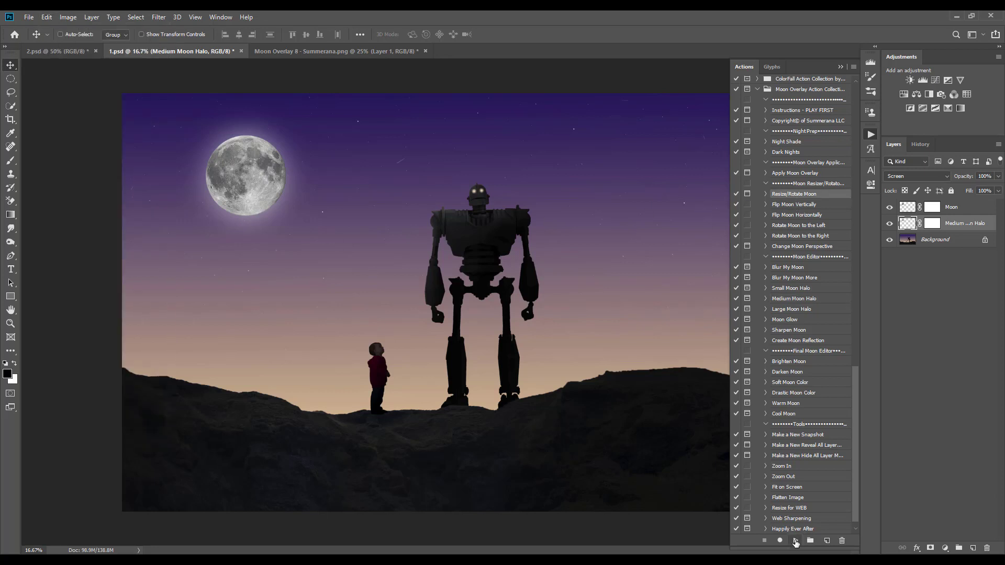
{"action": "left_click", "coordinate": [796, 541]}
{"action": "left_click", "coordinate": [466, 217]}
{"action": "left_click", "coordinate": [498, 231]}
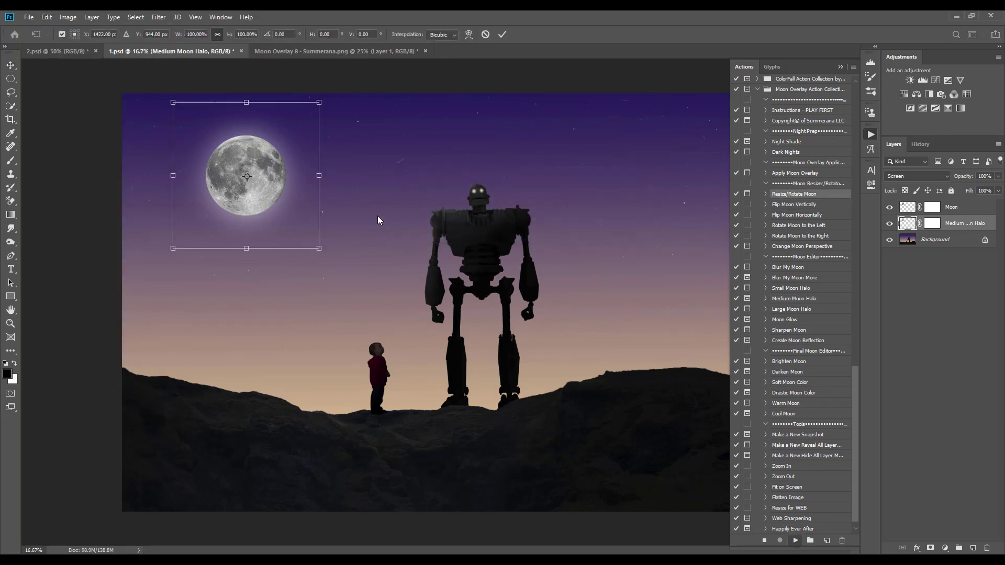
{"action": "left_click_drag", "start_coordinate": [320, 249], "coordinate": [367, 290]}
{"action": "left_click_drag", "start_coordinate": [313, 229], "coordinate": [291, 215]}
{"action": "left_click_drag", "start_coordinate": [150, 86], "coordinate": [193, 130]}
{"action": "left_click_drag", "start_coordinate": [296, 218], "coordinate": [274, 193]}
{"action": "left_click_drag", "start_coordinate": [175, 108], "coordinate": [174, 108]}
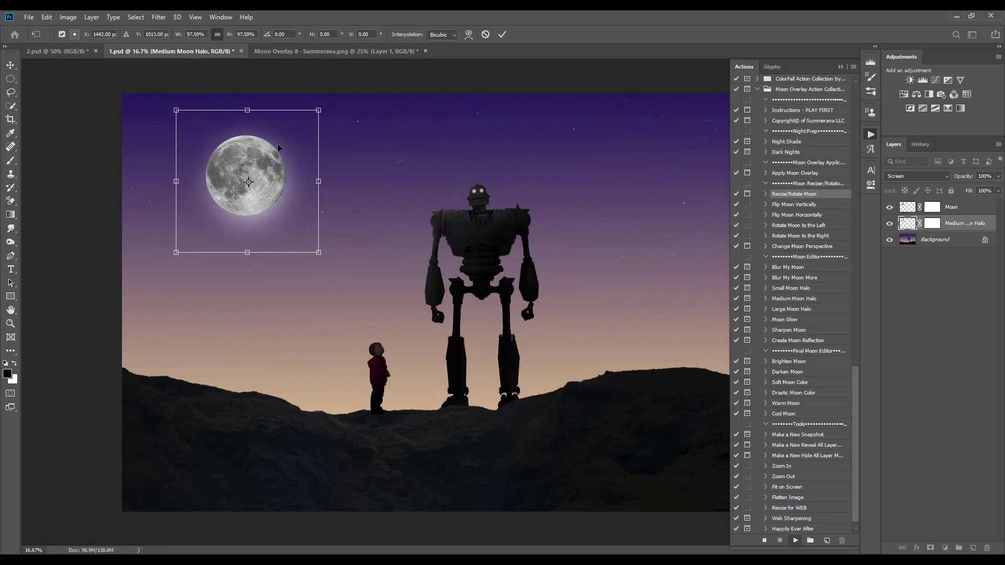
{"action": "left_click_drag", "start_coordinate": [278, 142], "coordinate": [278, 145]}
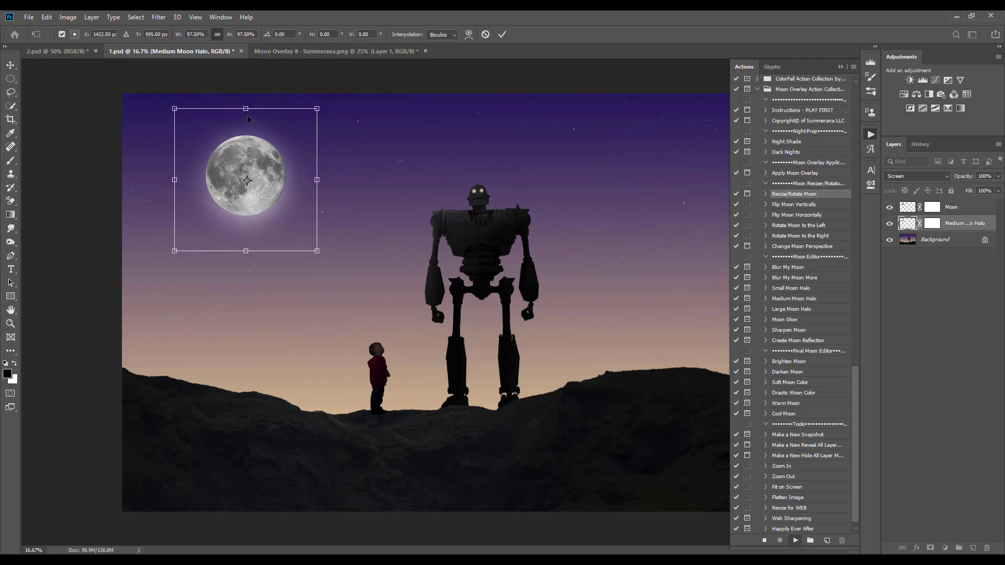
{"action": "left_click_drag", "start_coordinate": [246, 109], "coordinate": [246, 106]}
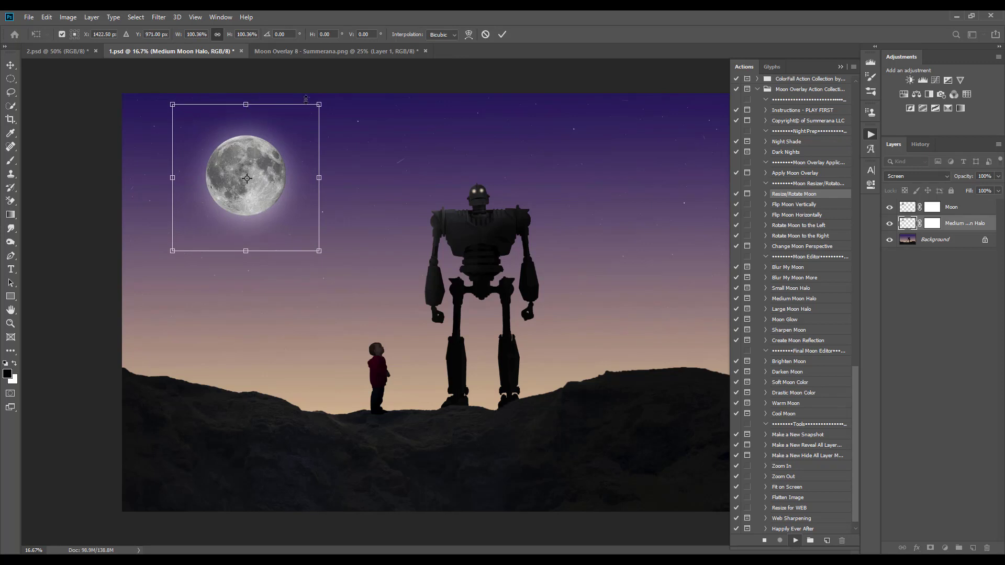
{"action": "left_click", "coordinate": [503, 35]}
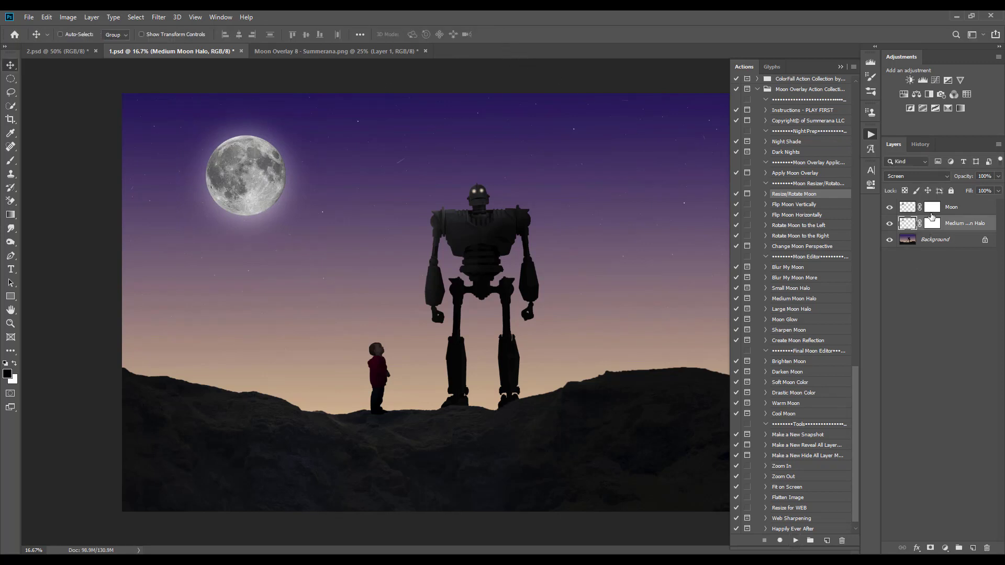
Run the Moon Glow action on the Moon layer and continue past its messages
{"action": "left_click", "coordinate": [968, 210]}
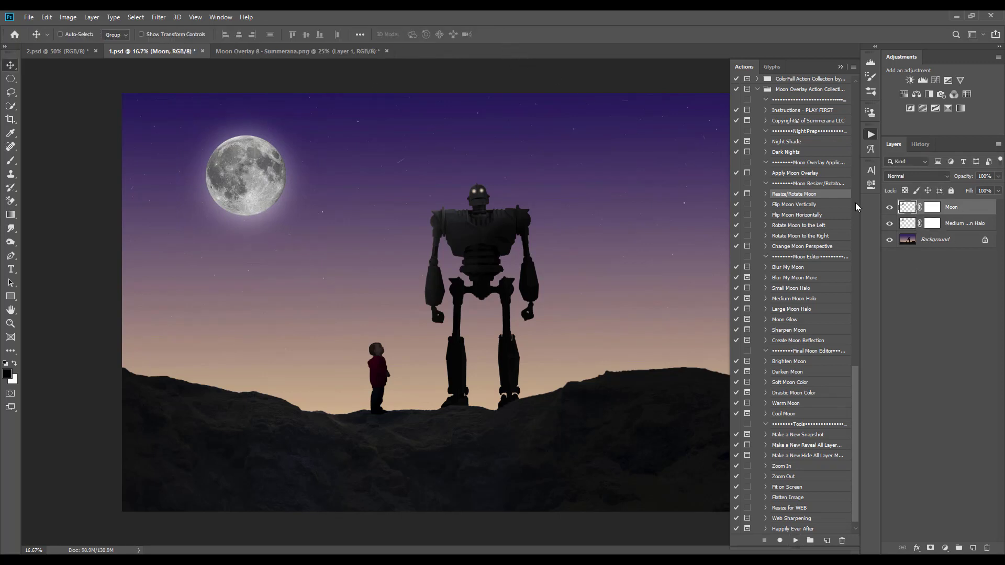
{"action": "left_click", "coordinate": [794, 320]}
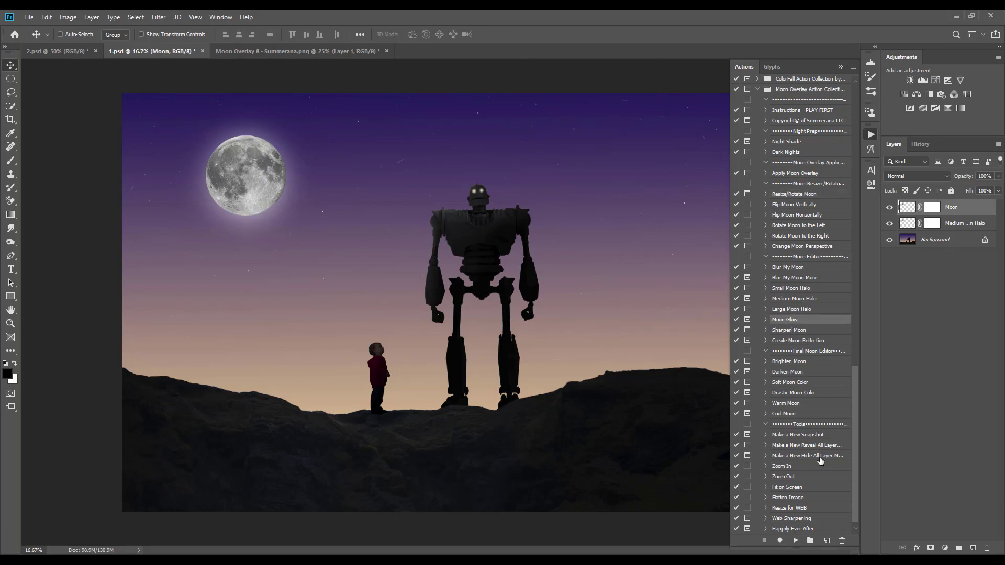
{"action": "left_click", "coordinate": [795, 541]}
{"action": "left_click", "coordinate": [475, 217]}
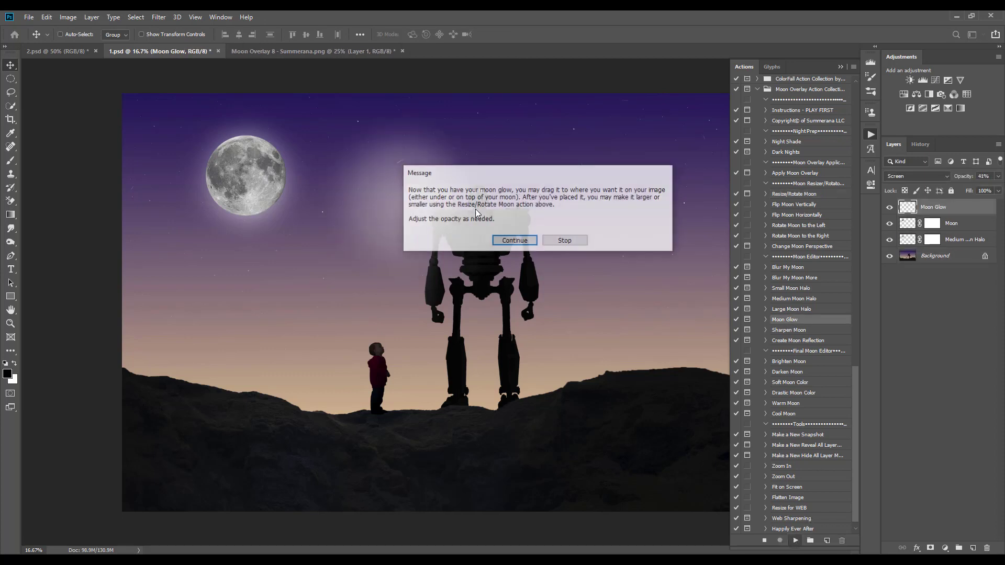
{"action": "left_click", "coordinate": [499, 242]}
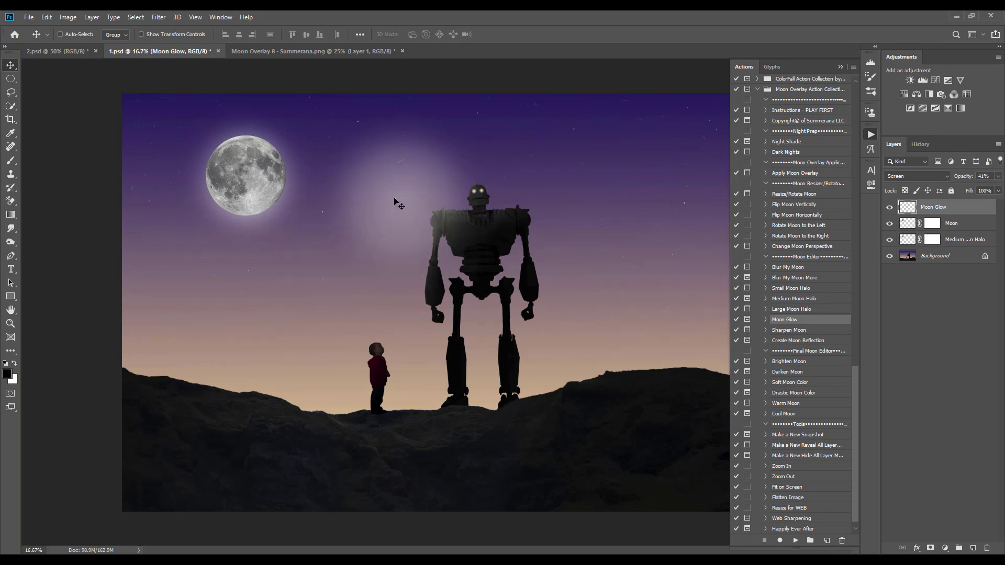
Move the glow over the moon, hiding the Medium Moon Halo layer while positioning it and showing that layer again
{"action": "left_click_drag", "start_coordinate": [396, 202], "coordinate": [263, 187]}
{"action": "left_click", "coordinate": [889, 240]}
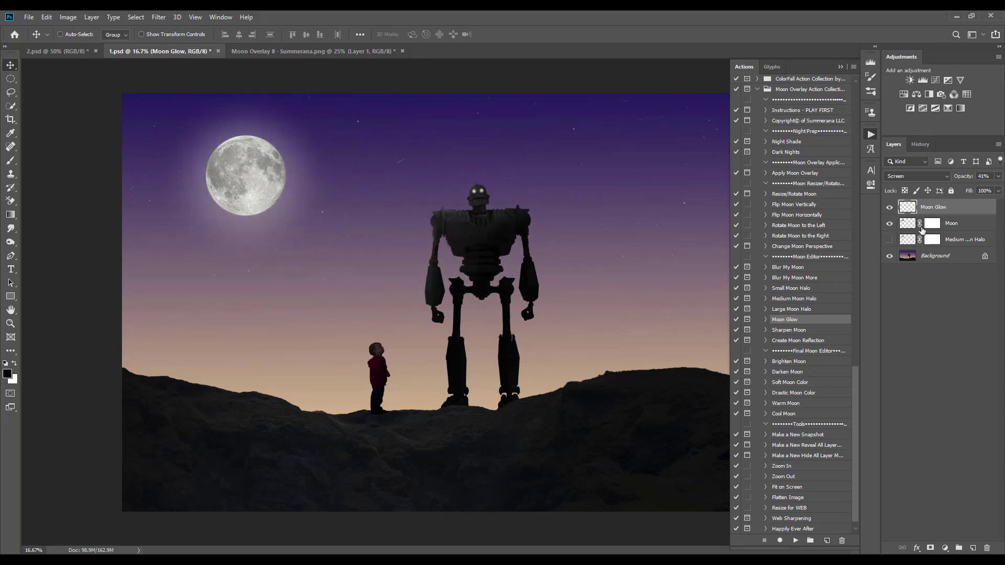
{"action": "left_click_drag", "start_coordinate": [236, 183], "coordinate": [286, 168]}
{"action": "mouse_move", "coordinate": [290, 171]}
{"action": "left_mouse_down"}
{"action": "mouse_move", "coordinate": [382, 189]}
{"action": "mouse_move", "coordinate": [283, 169]}
{"action": "mouse_move", "coordinate": [292, 169]}
{"action": "left_mouse_up"}
{"action": "left_click", "coordinate": [889, 239]}
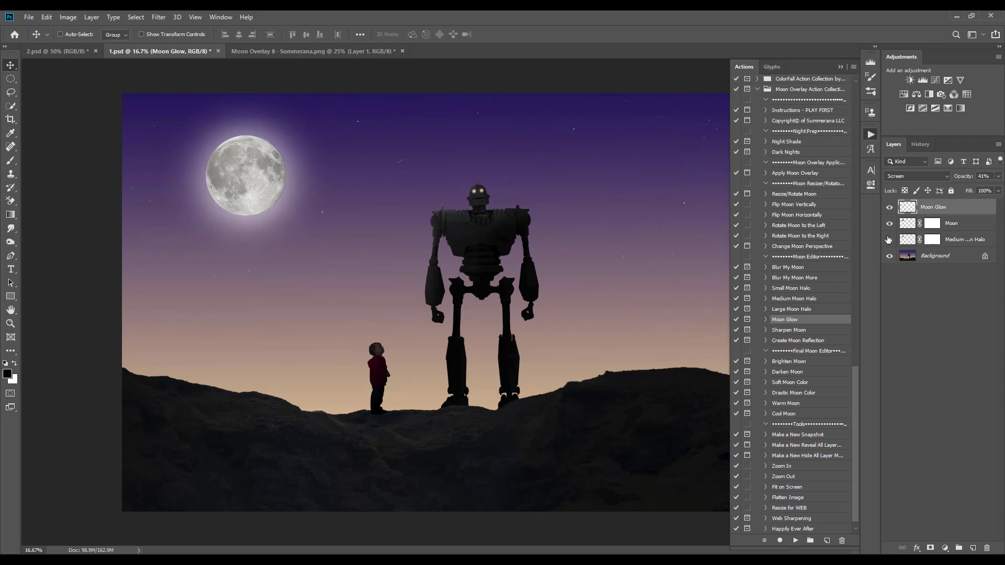
Reduce the Medium Moon Halo layer's opacity to about 29%
{"action": "left_click", "coordinate": [997, 176]}
{"action": "left_click", "coordinate": [963, 239]}
{"action": "left_click", "coordinate": [997, 177]}
{"action": "left_click_drag", "start_coordinate": [951, 187], "coordinate": [961, 188]}
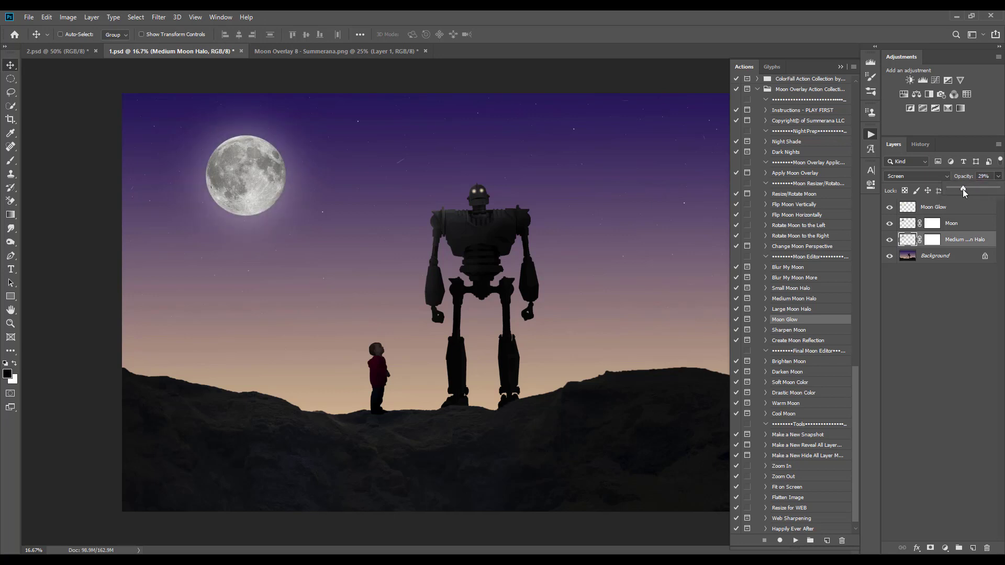
Try the Moon Glow layer at 15% opacity, and raise it to 40%
{"action": "left_click", "coordinate": [964, 206]}
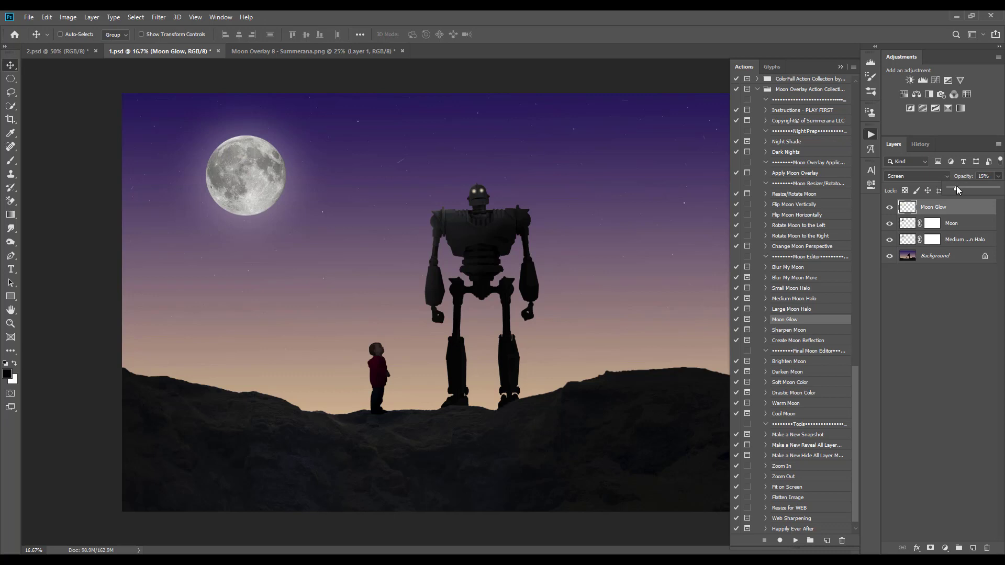
{"action": "left_click_drag", "start_coordinate": [956, 186], "coordinate": [956, 187]}
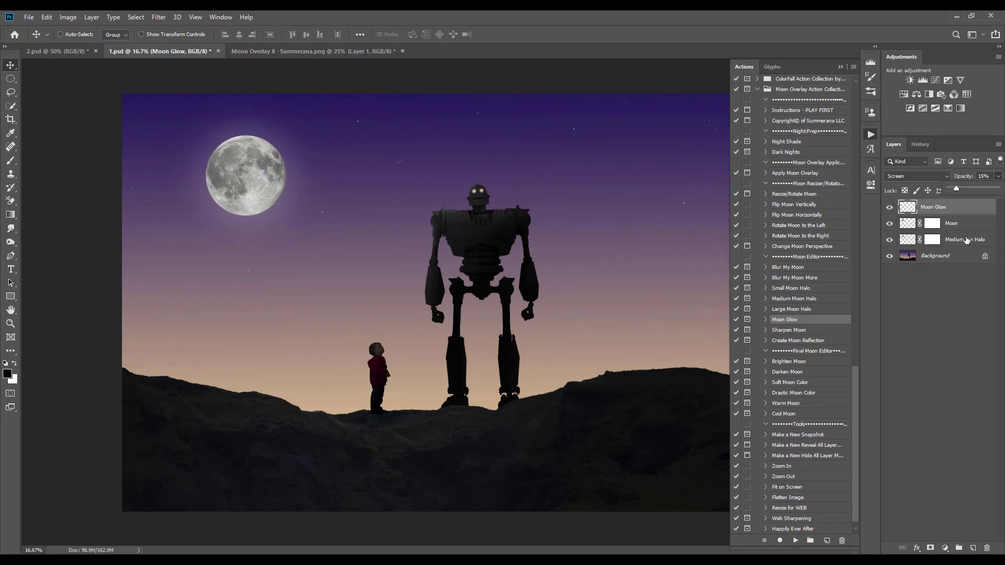
{"action": "left_click", "coordinate": [965, 239]}
{"action": "left_click", "coordinate": [955, 211]}
{"action": "left_click_drag", "start_coordinate": [963, 190], "coordinate": [968, 190]}
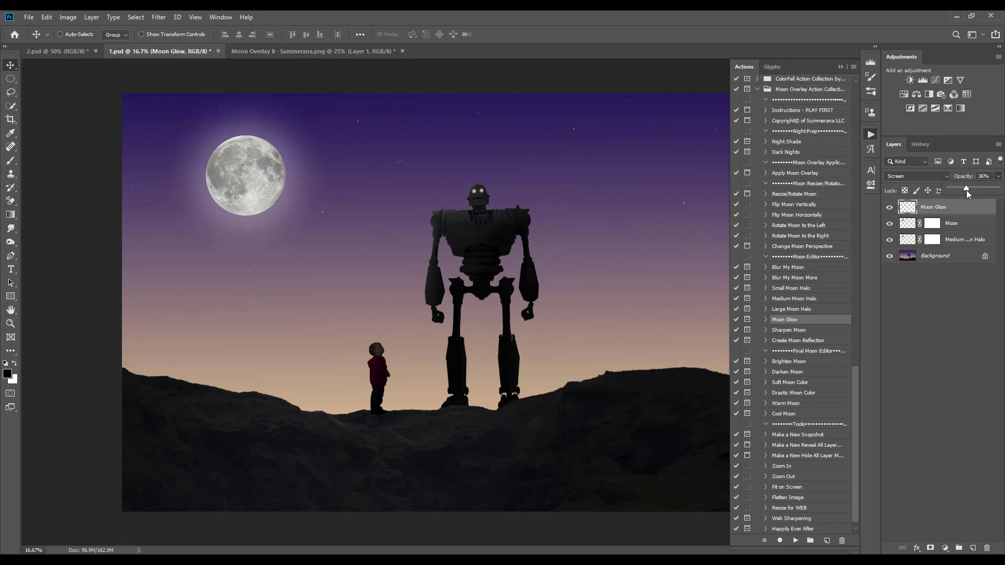
Hide the Medium Moon Halo layer and try clipping the Moon Glow layer to the Moon layer at about 39% opacity
{"action": "left_click", "coordinate": [889, 242]}
{"action": "right_click", "coordinate": [967, 210]}
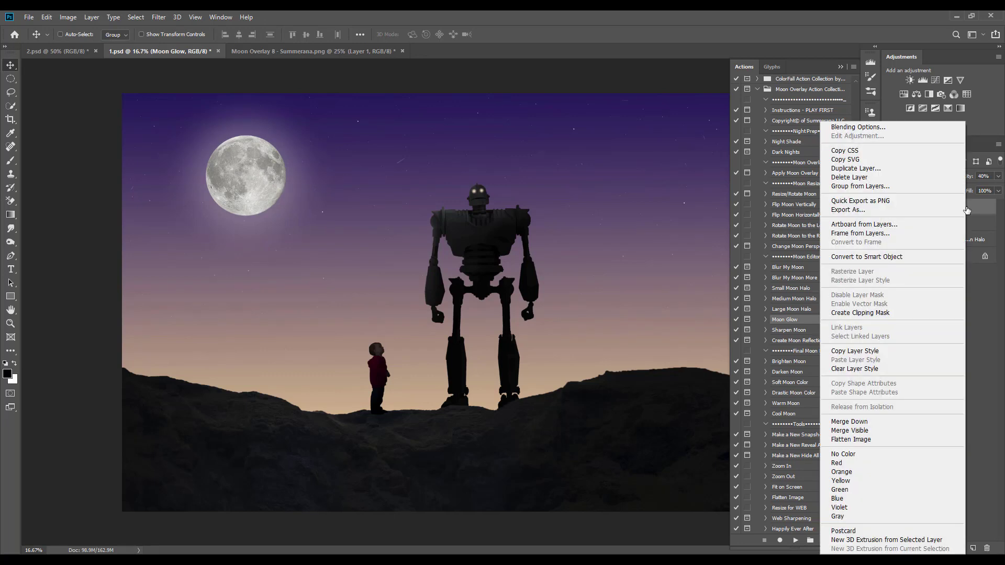
{"action": "left_click", "coordinate": [870, 313]}
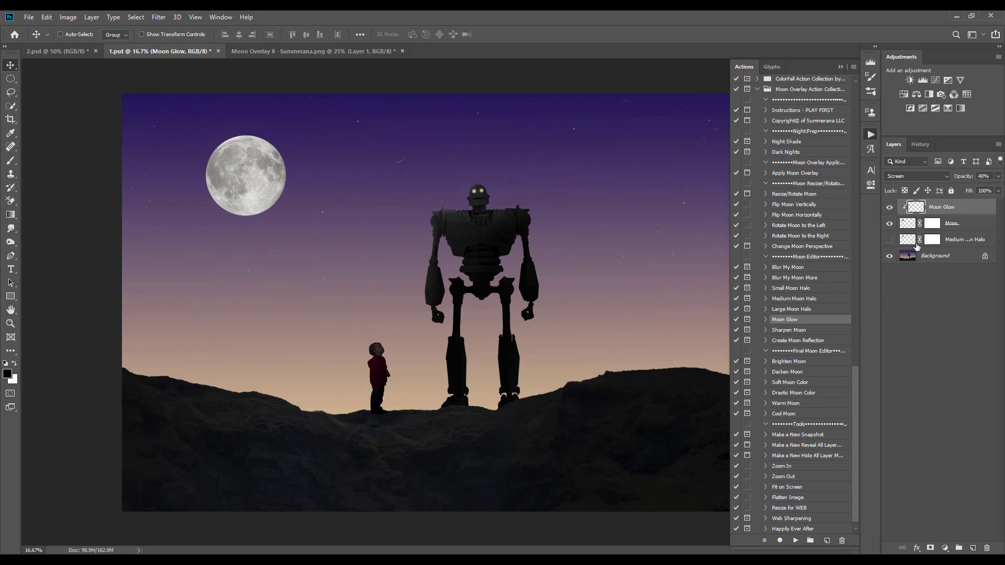
{"action": "left_click_drag", "start_coordinate": [984, 191], "coordinate": [964, 191]}
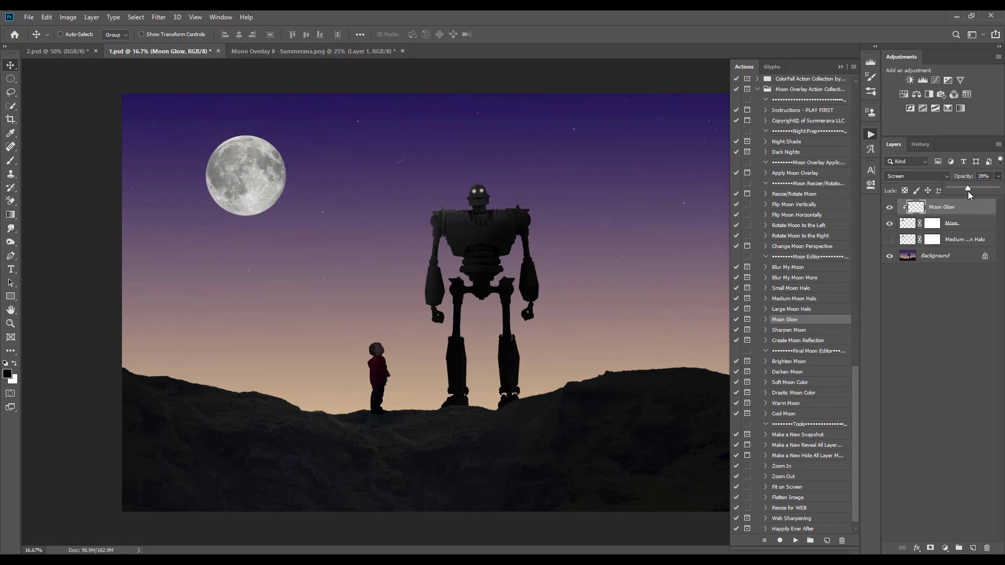
Revert the image to the history state before the clipping mask, with the Medium Moon Halo layer shown again
{"action": "left_click", "coordinate": [926, 145]}
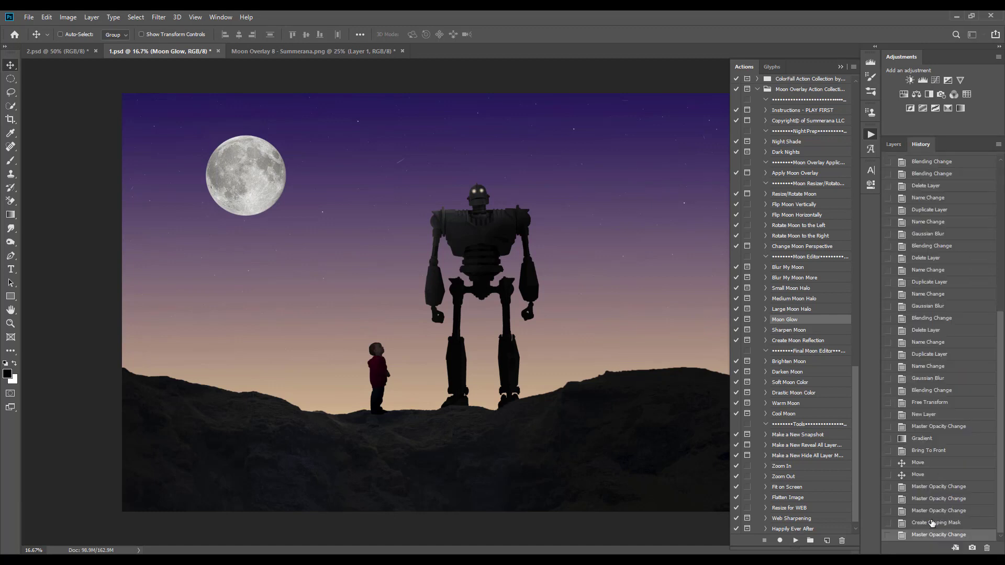
{"action": "left_click", "coordinate": [932, 511]}
{"action": "left_click", "coordinate": [901, 143]}
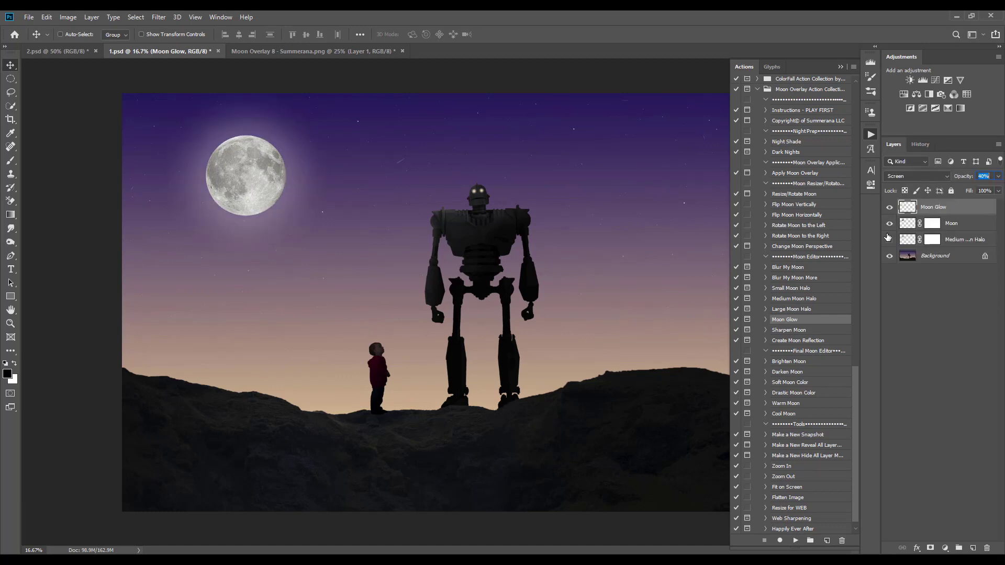
Reduce the Moon Glow layer's opacity to leave only a faint glow, and select the Moon layer
{"action": "left_click", "coordinate": [931, 205]}
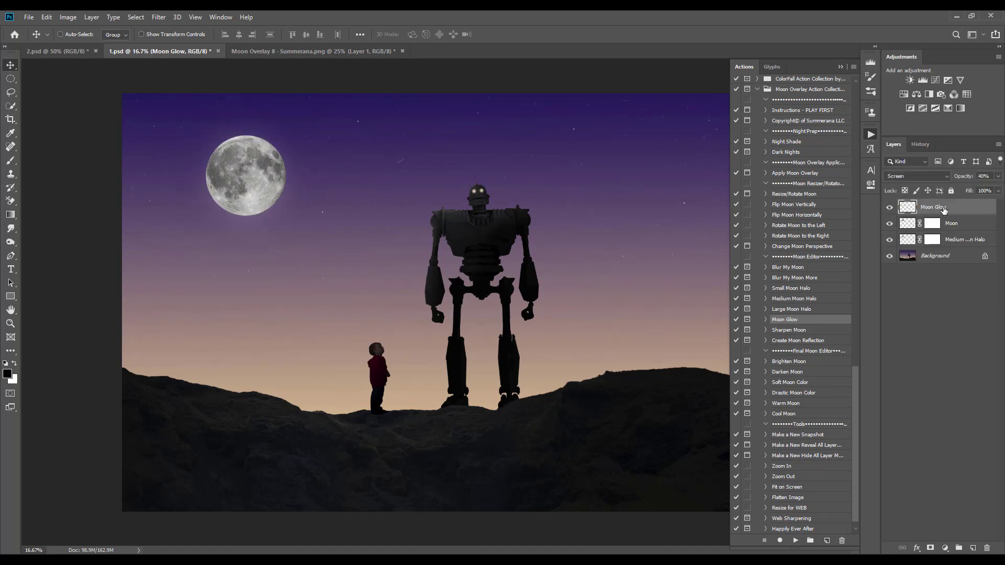
{"action": "left_click_drag", "start_coordinate": [950, 190], "coordinate": [957, 191]}
{"action": "left_click", "coordinate": [961, 241]}
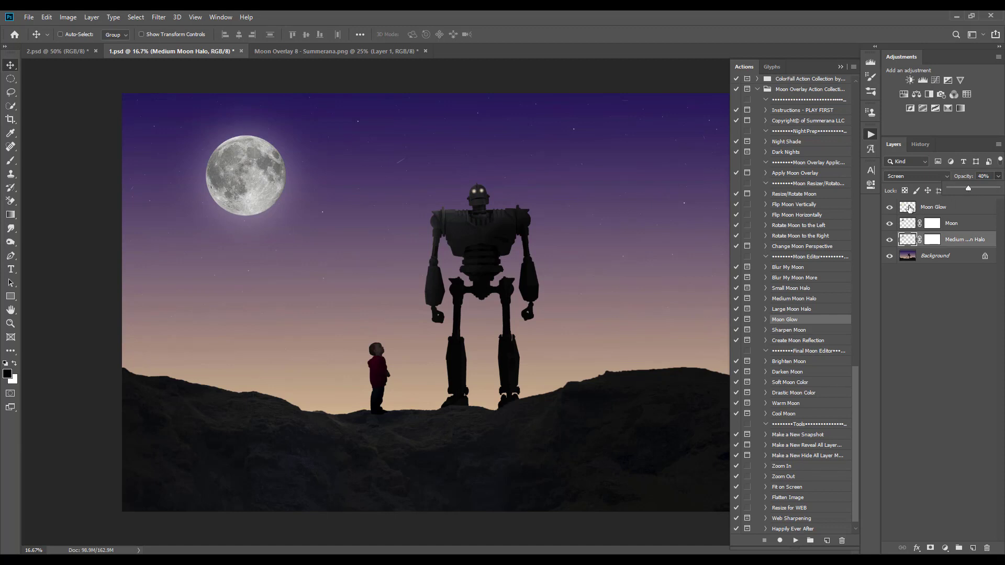
{"action": "left_click", "coordinate": [957, 223]}
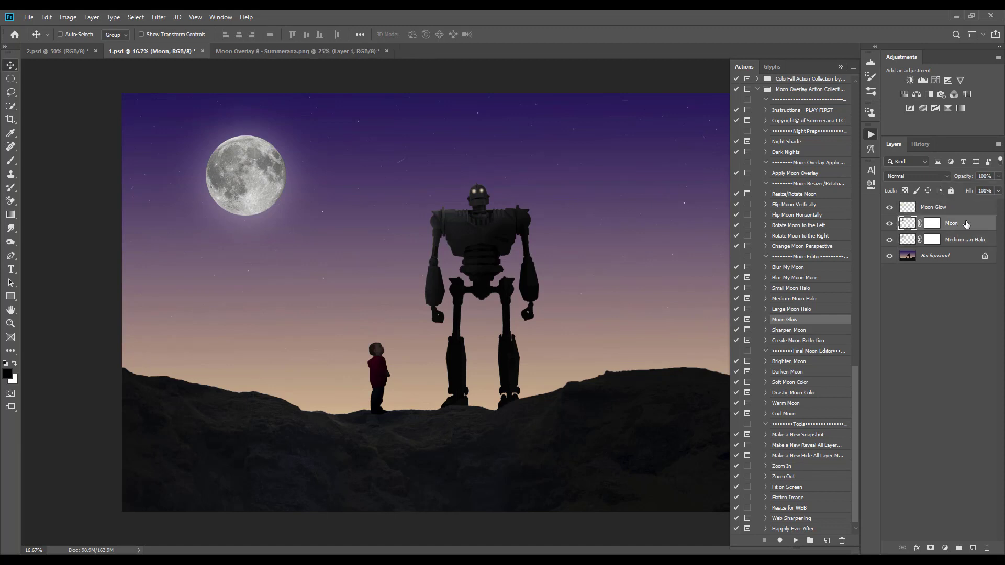
Try the Sharpen Moon action on the Moon layer at reduced opacity, and delete the Sharpen Moon layer
{"action": "left_click", "coordinate": [794, 331]}
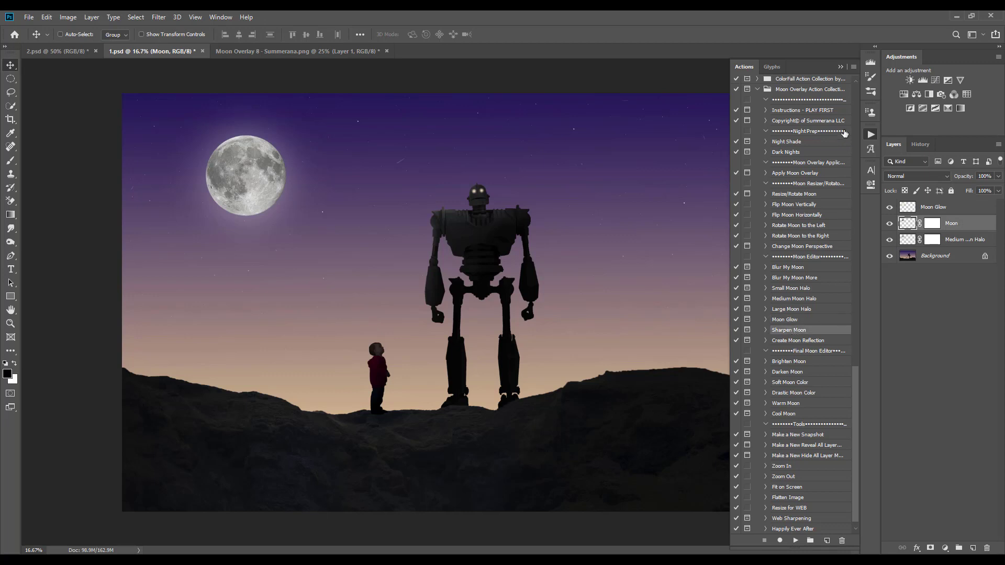
{"action": "left_click", "coordinate": [795, 541]}
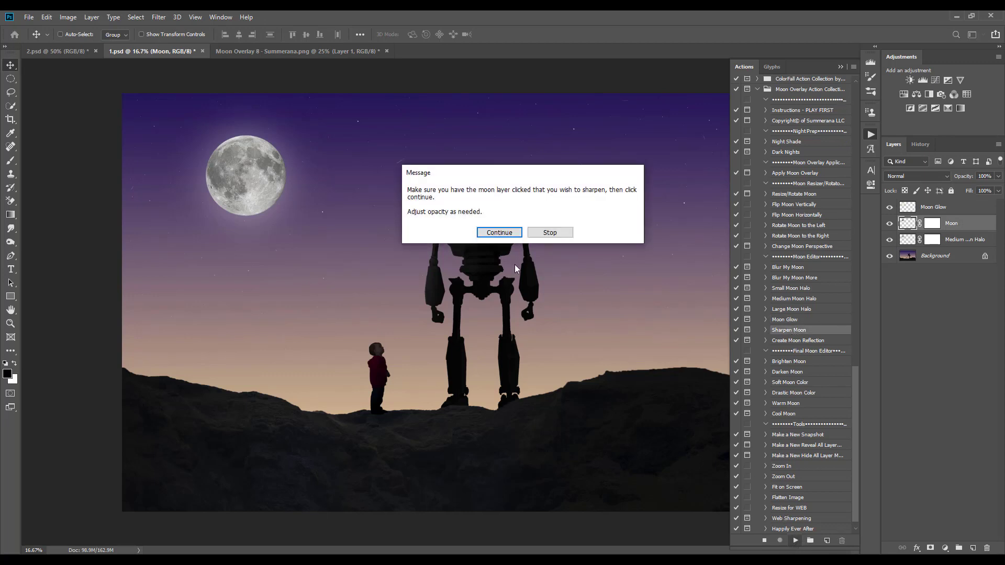
{"action": "left_click", "coordinate": [500, 236]}
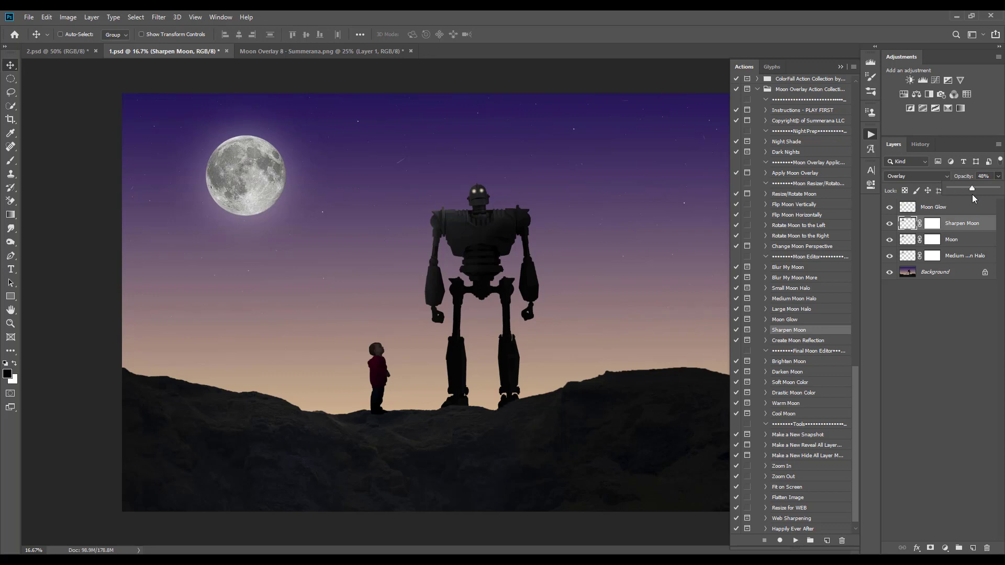
{"action": "left_click_drag", "start_coordinate": [973, 224], "coordinate": [986, 548]}
Run the Create Moon Reflection action and place the Moon Overlay 8 - Summerana file
{"action": "left_click", "coordinate": [793, 341]}
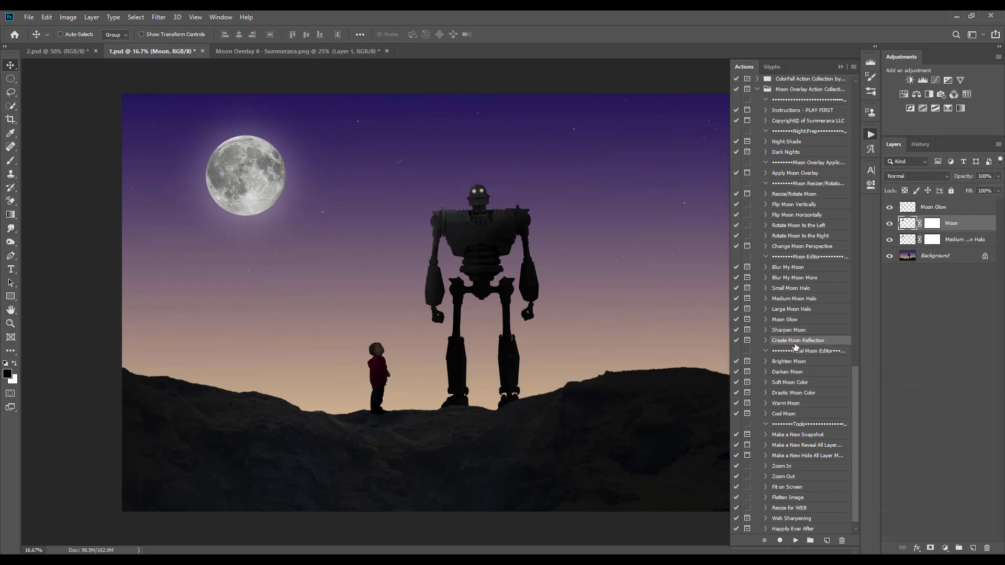
{"action": "left_click", "coordinate": [795, 540]}
{"action": "left_click", "coordinate": [528, 255]}
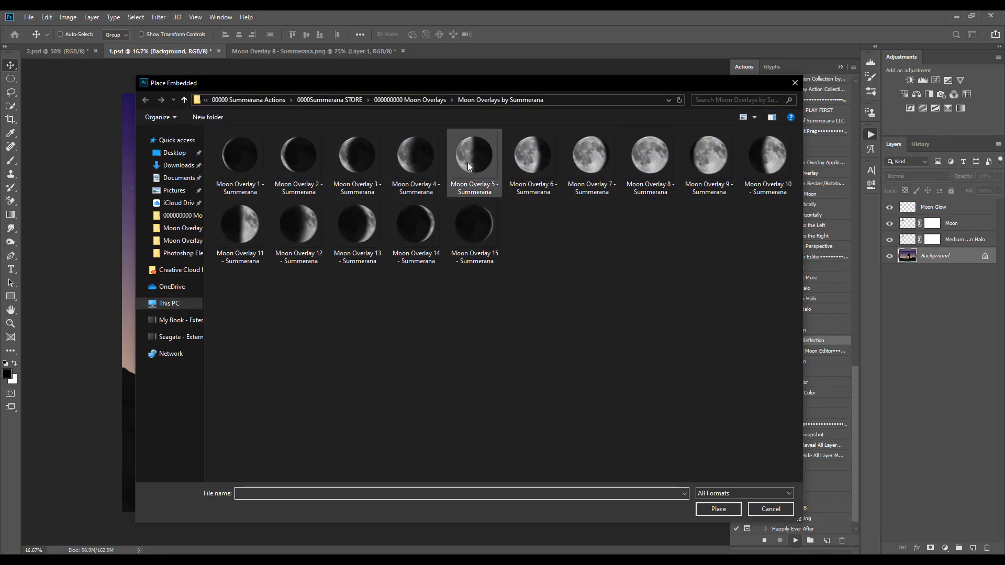
{"action": "left_click_drag", "start_coordinate": [512, 83], "coordinate": [545, 110]}
{"action": "left_click", "coordinate": [668, 180]}
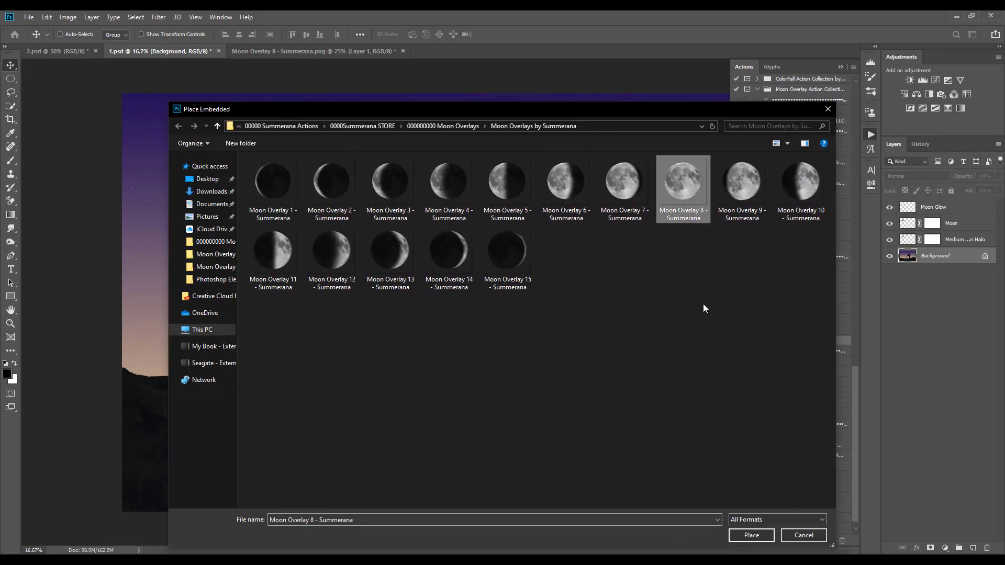
{"action": "left_click", "coordinate": [771, 542]}
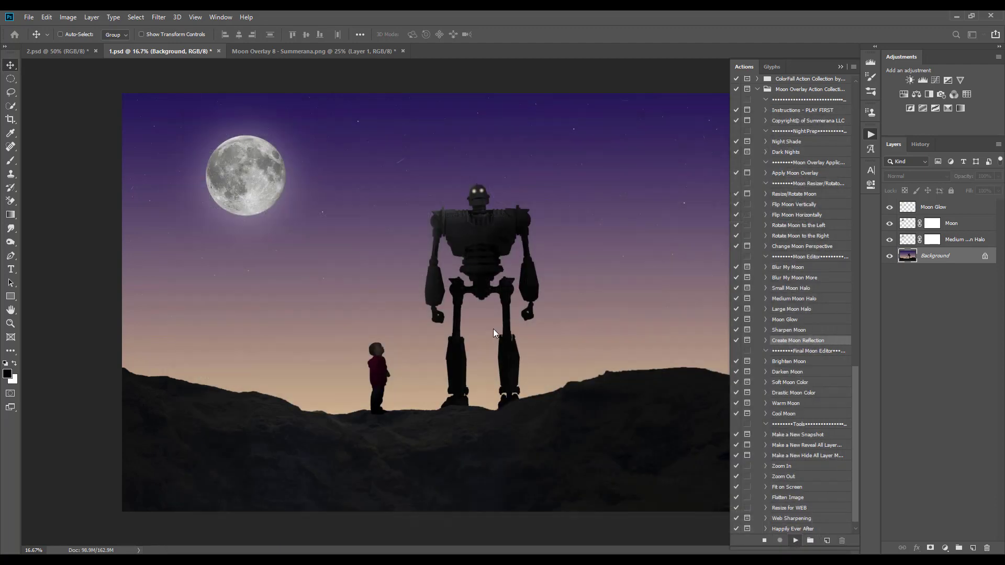
Scale the placed moon overlay to about 36.7% to match the original moon, and position it below the original
{"action": "left_click_drag", "start_coordinate": [438, 236], "coordinate": [292, 195]}
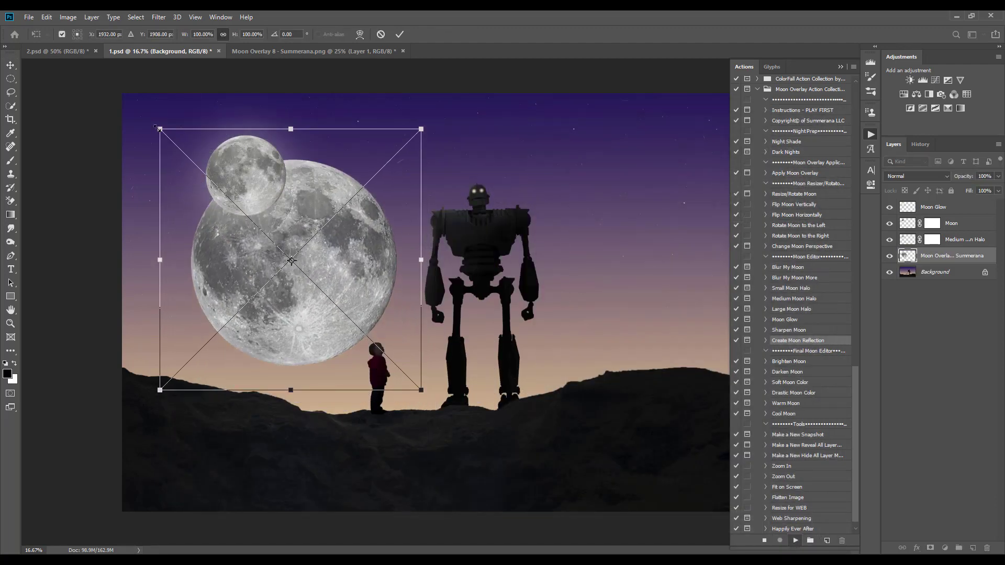
{"action": "left_click_drag", "start_coordinate": [160, 128], "coordinate": [341, 311]}
{"action": "left_click_drag", "start_coordinate": [381, 340], "coordinate": [236, 139]}
{"action": "left_click_drag", "start_coordinate": [275, 206], "coordinate": [291, 224]}
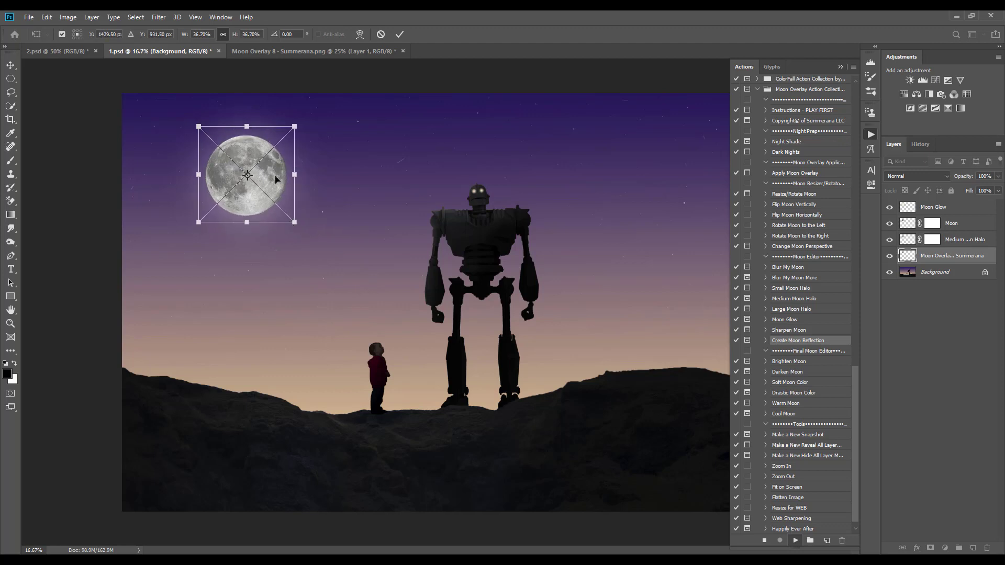
{"action": "left_click_drag", "start_coordinate": [276, 178], "coordinate": [284, 299]}
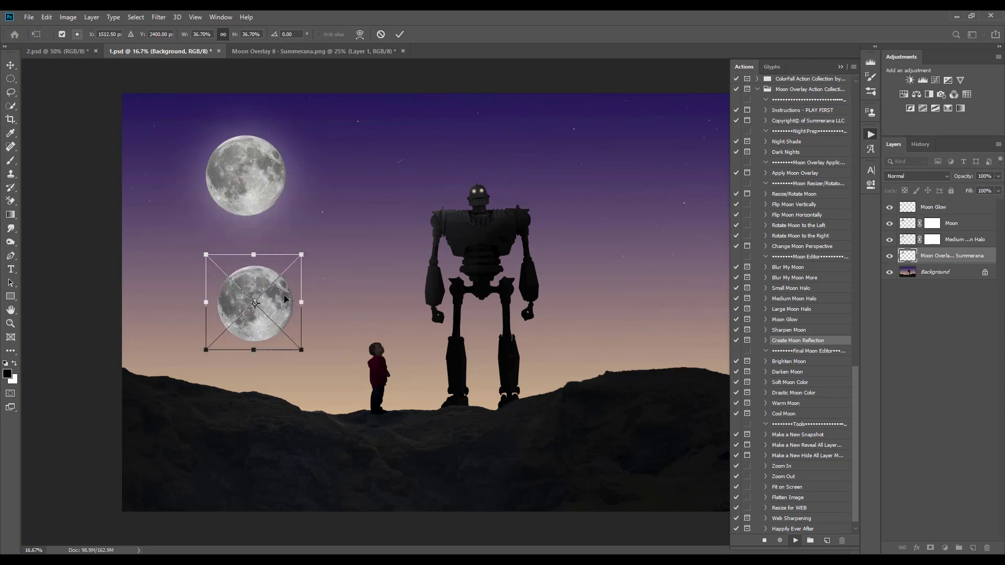
{"action": "left_click", "coordinate": [399, 35]}
Try the moon reflection closer below the original moon at a lower opacity, and delete the reflection layer
{"action": "left_click_drag", "start_coordinate": [277, 318], "coordinate": [259, 271]}
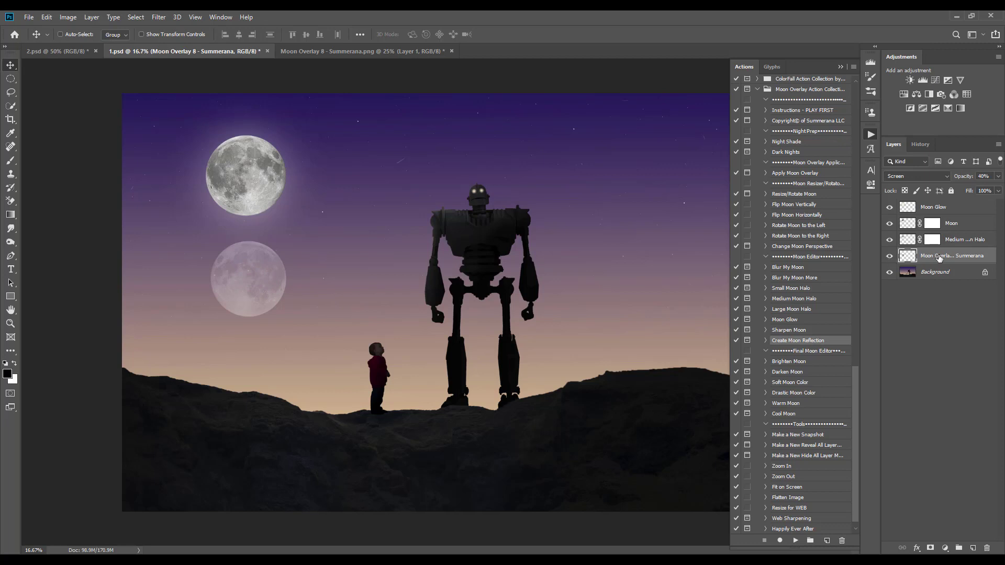
{"action": "left_click", "coordinate": [998, 178]}
{"action": "left_click_drag", "start_coordinate": [981, 190], "coordinate": [956, 191]}
{"action": "left_click_drag", "start_coordinate": [962, 250], "coordinate": [986, 548]}
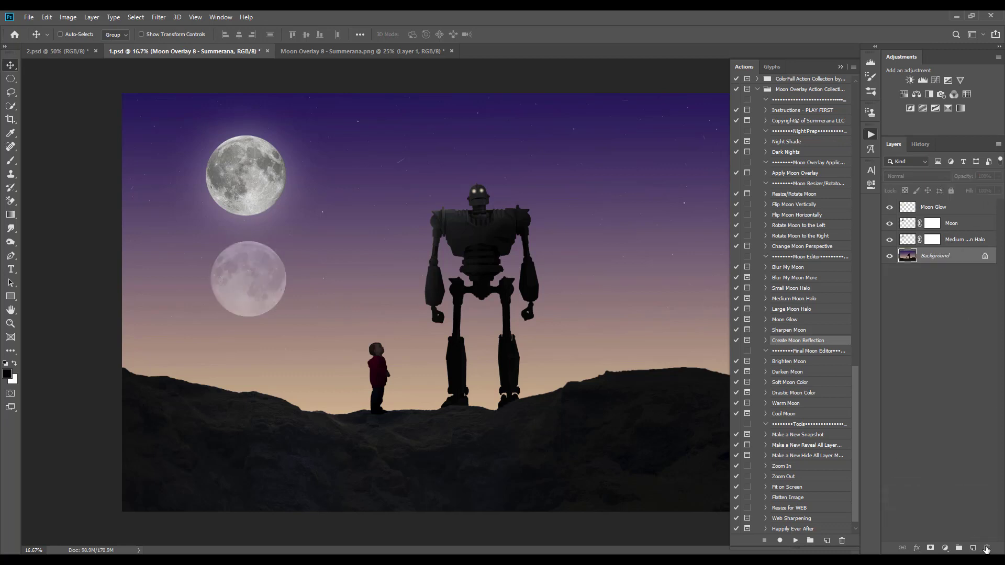
{"action": "left_click", "coordinate": [966, 225]}
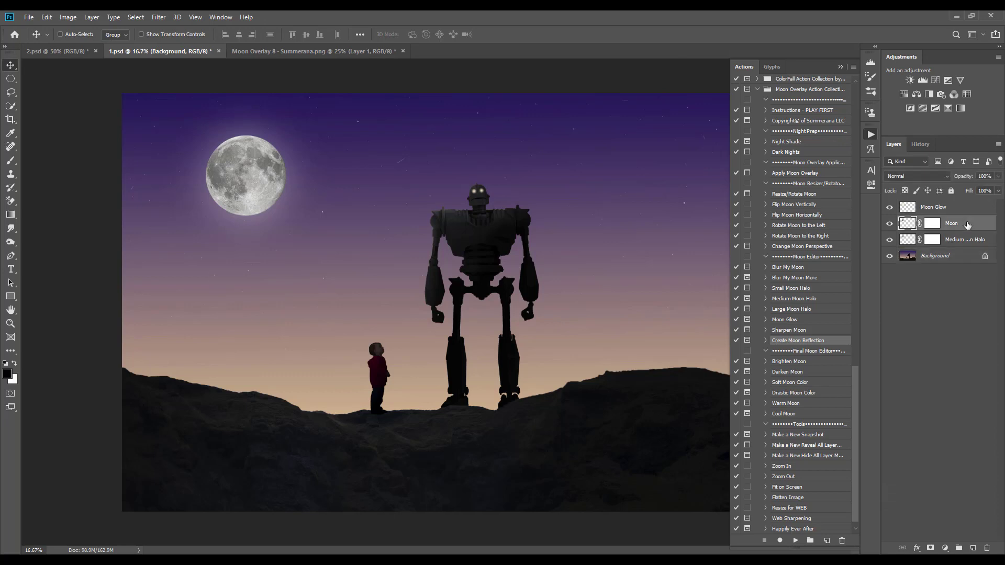
{"action": "left_click", "coordinate": [806, 352]}
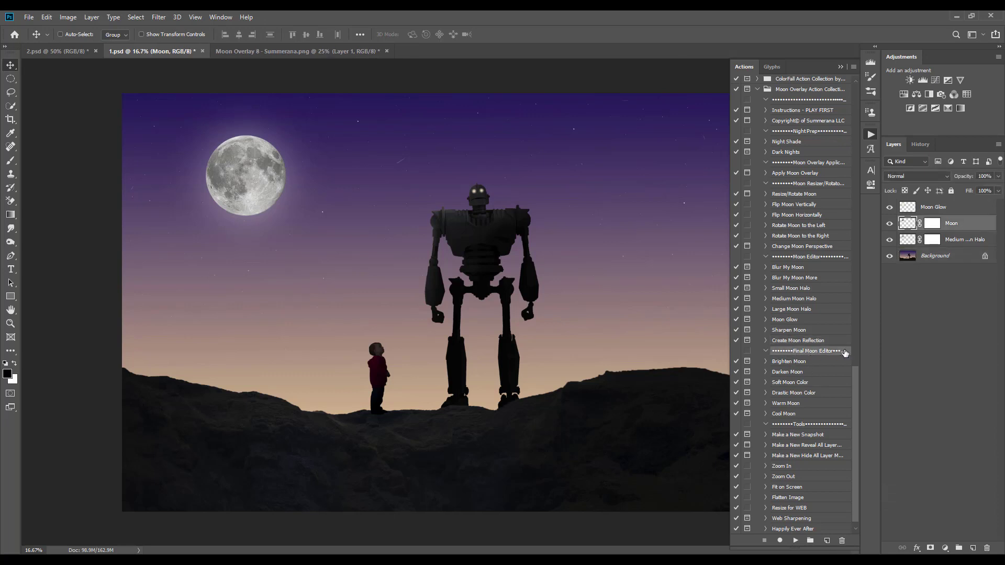
{"action": "left_click", "coordinate": [958, 240]}
{"action": "left_click", "coordinate": [959, 225]}
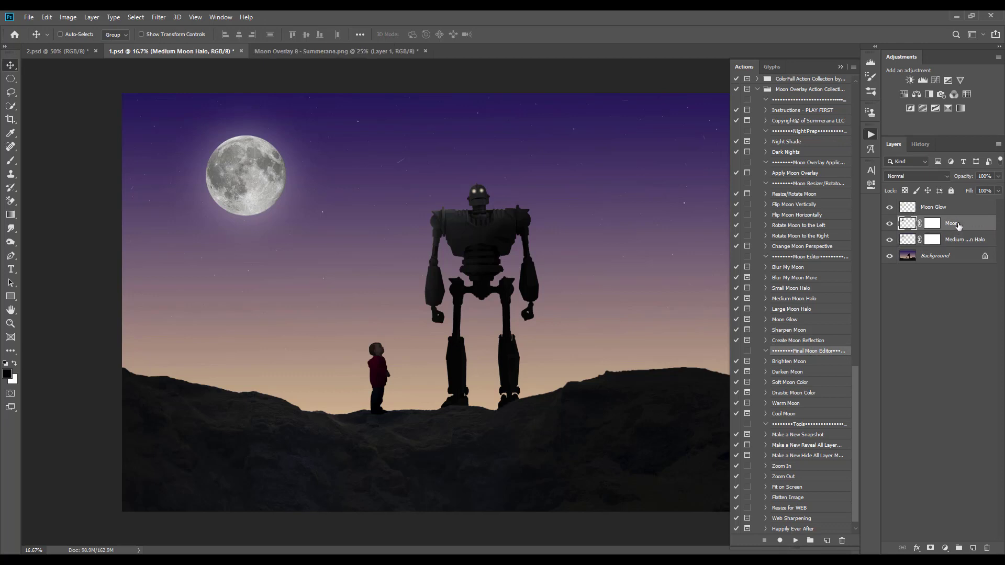
{"action": "left_click", "coordinate": [960, 210]}
{"action": "left_click", "coordinate": [959, 242]}
{"action": "left_click", "coordinate": [959, 225]}
{"action": "left_click", "coordinate": [958, 209]}
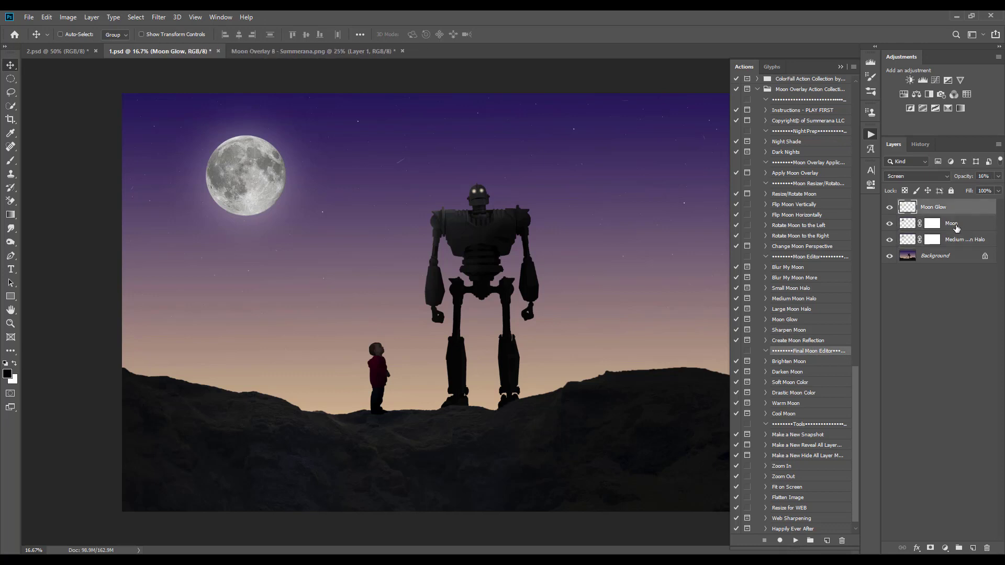
{"action": "left_click", "coordinate": [958, 225]}
{"action": "left_click", "coordinate": [909, 215]}
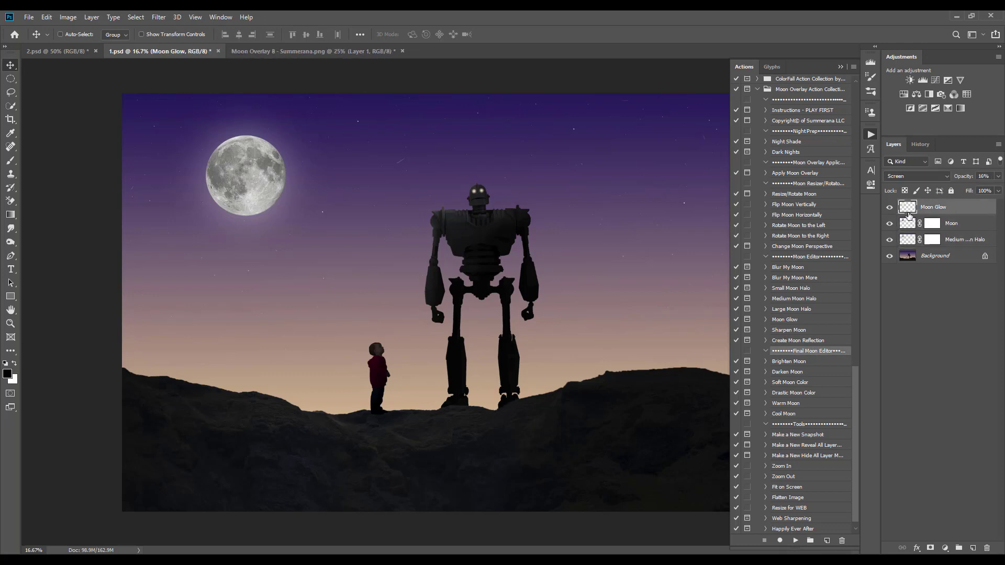
{"action": "left_click", "coordinate": [956, 227]}
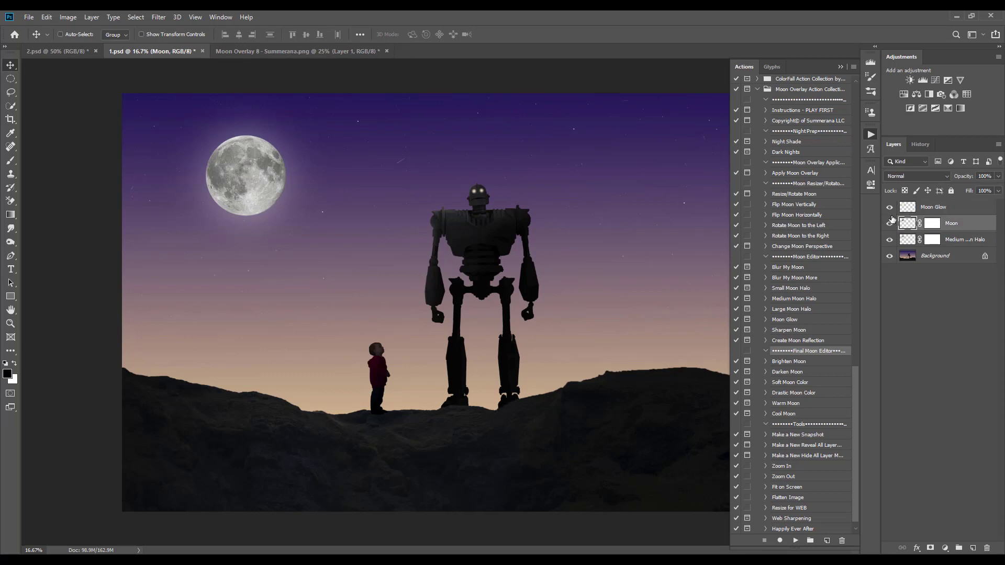
{"action": "left_click", "coordinate": [953, 241]}
{"action": "left_click", "coordinate": [946, 209]}
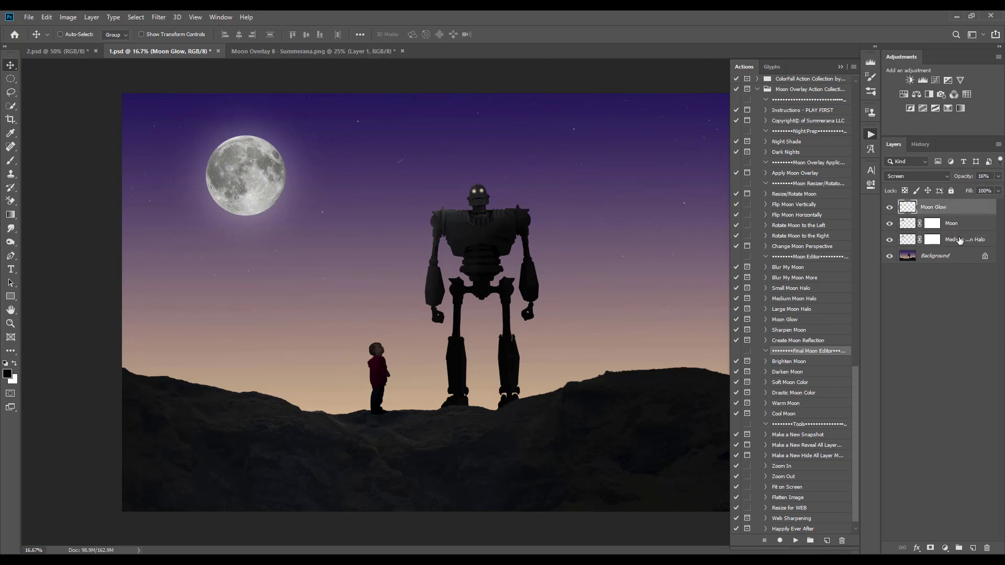
{"action": "left_click", "coordinate": [960, 241]}
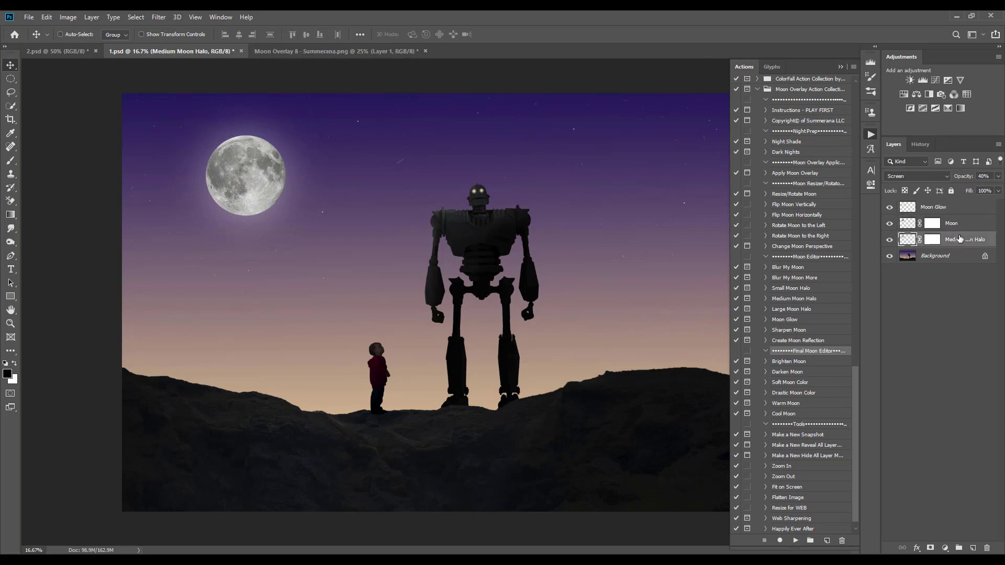
Merge the Moon Glow, Moon and Medium Moon Halo layers into one layer
{"action": "left_click", "coordinate": [964, 224]}
{"action": "left_click", "coordinate": [964, 210], "text": "ctrl"}
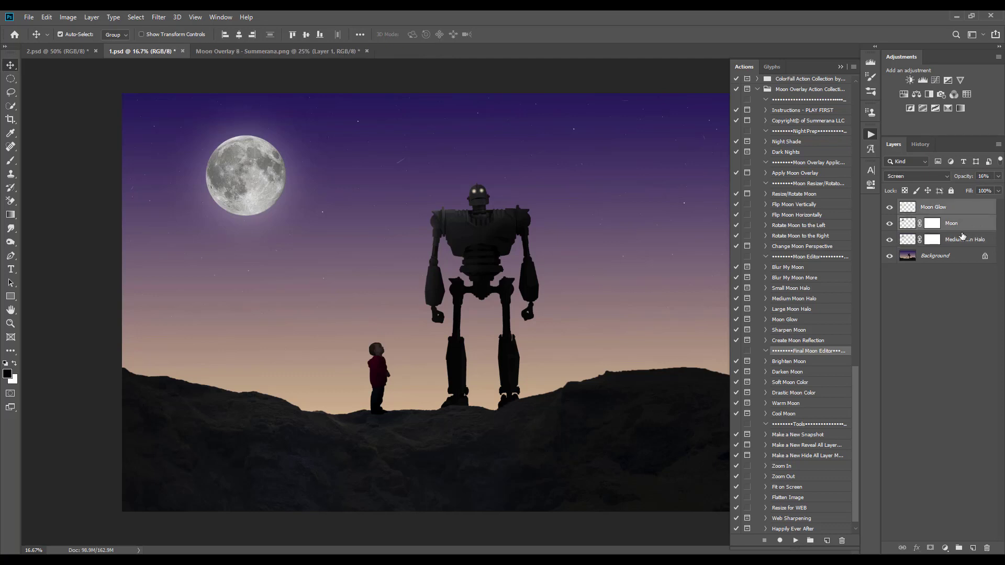
{"action": "left_click", "coordinate": [963, 239], "text": "ctrl"}
{"action": "left_click", "coordinate": [966, 209]}
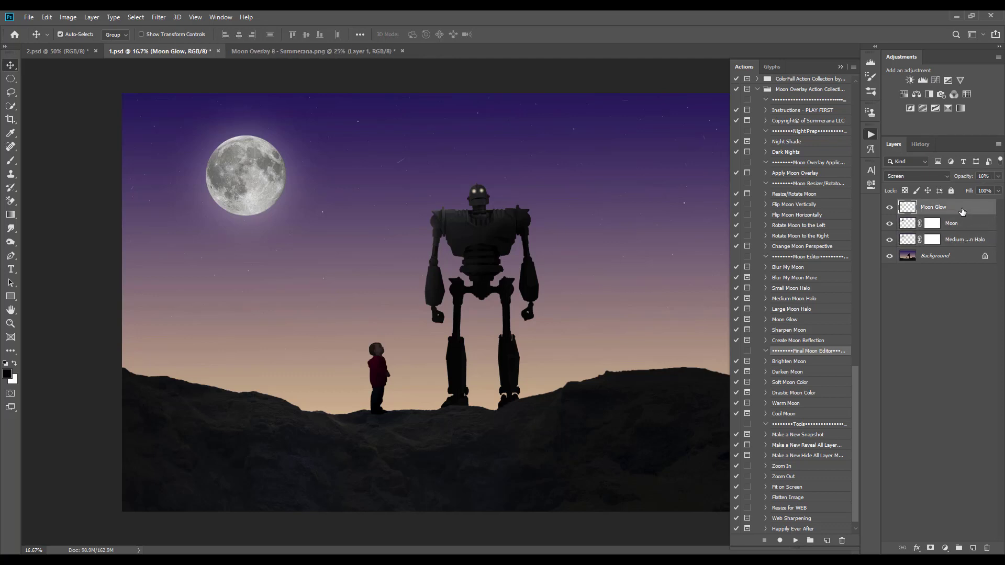
{"action": "left_click", "coordinate": [969, 224], "text": "ctrl"}
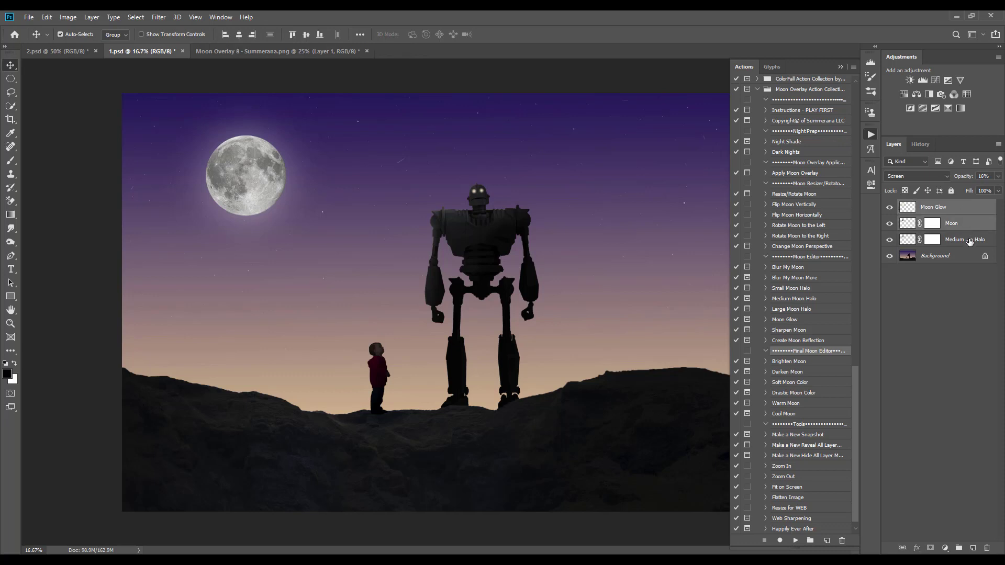
{"action": "left_click", "coordinate": [972, 238], "text": "ctrl"}
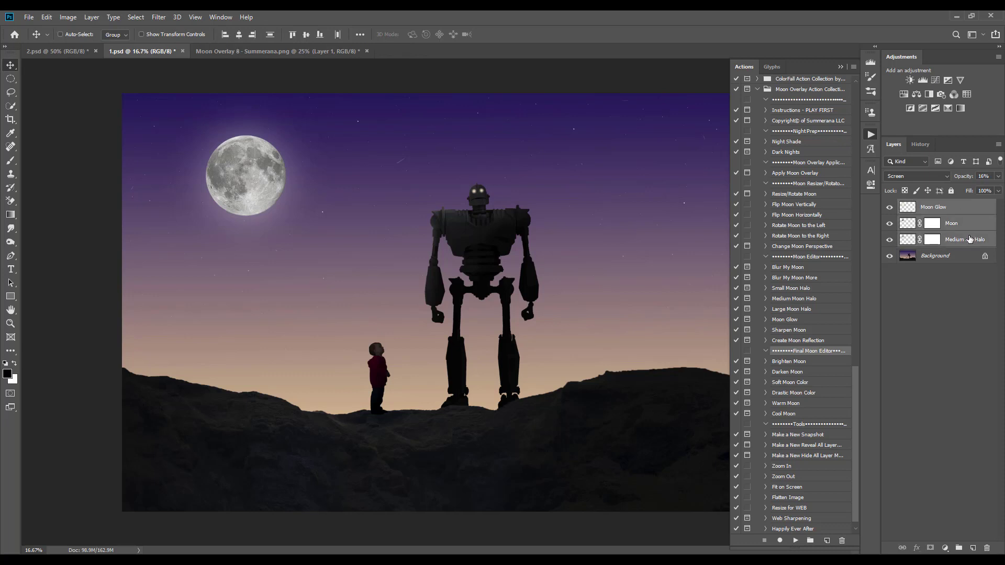
{"action": "right_click", "coordinate": [969, 239]}
{"action": "left_click", "coordinate": [864, 420]}
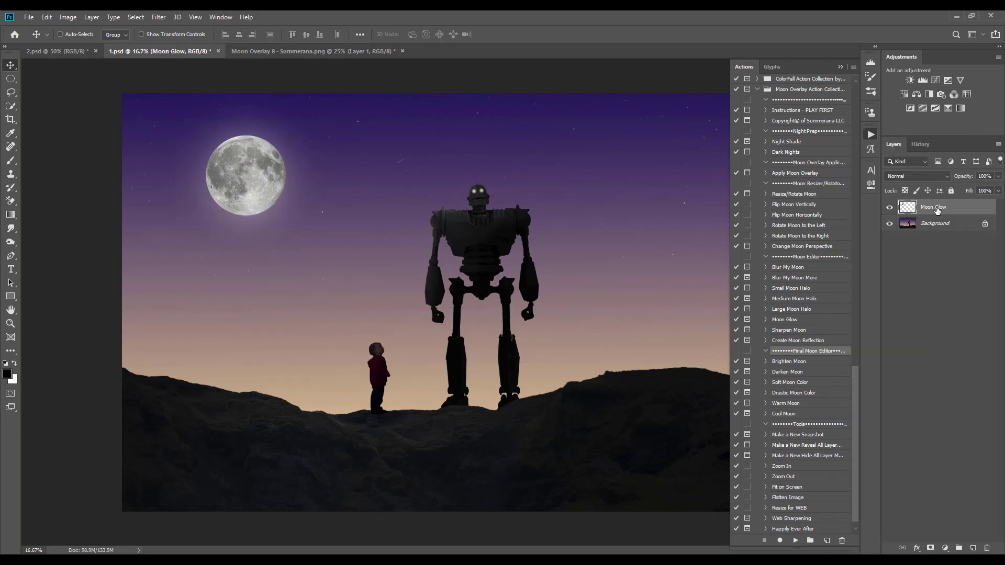
Rename the merged layer to Moon, and shift the moon slightly to the right in the sky
{"action": "double_click", "coordinate": [963, 206]}
{"action": "double_click", "coordinate": [962, 206]}
{"action": "key", "text": "BackSpace"}
{"action": "key", "text": "BackSpace"}
{"action": "key", "text": "Return"}
{"action": "left_click", "coordinate": [889, 207]}
{"action": "left_click", "coordinate": [889, 207]}
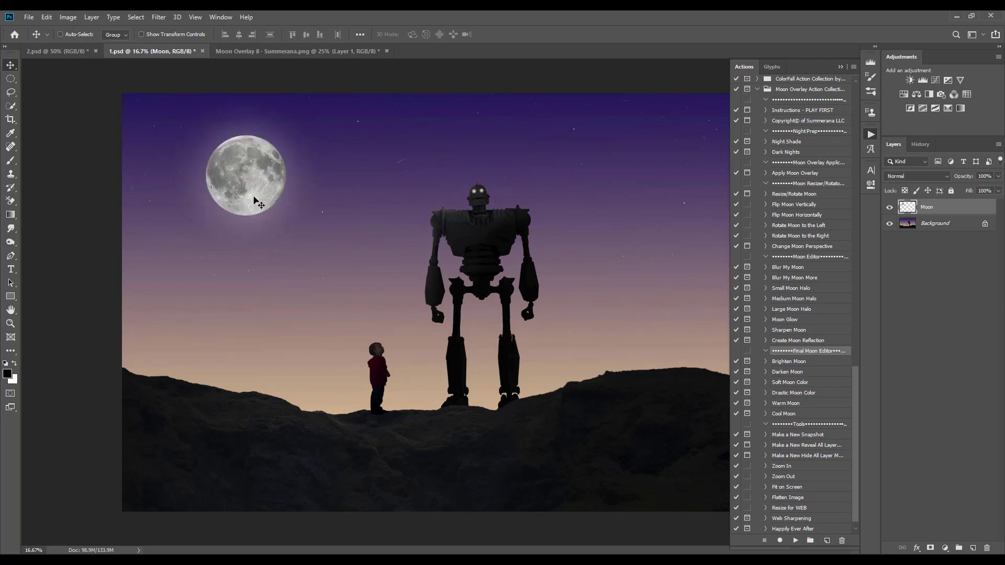
{"action": "left_click_drag", "start_coordinate": [251, 186], "coordinate": [272, 191]}
Apply the Brighten Moon action to the Moon layer, and hide the Brighten Moon layer after lowering its opacity to 0%
{"action": "left_click", "coordinate": [797, 362]}
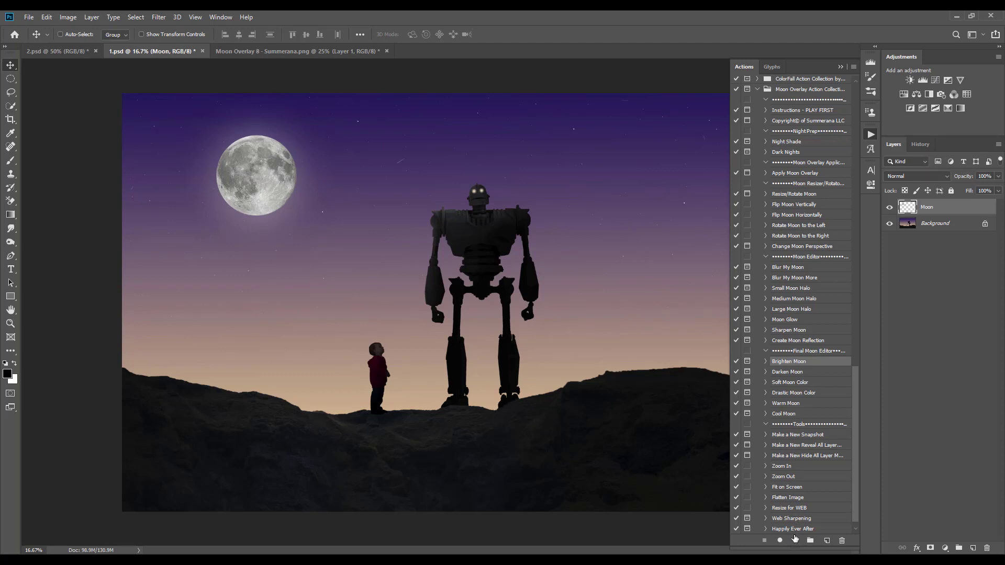
{"action": "left_click", "coordinate": [796, 541]}
{"action": "left_click", "coordinate": [511, 232]}
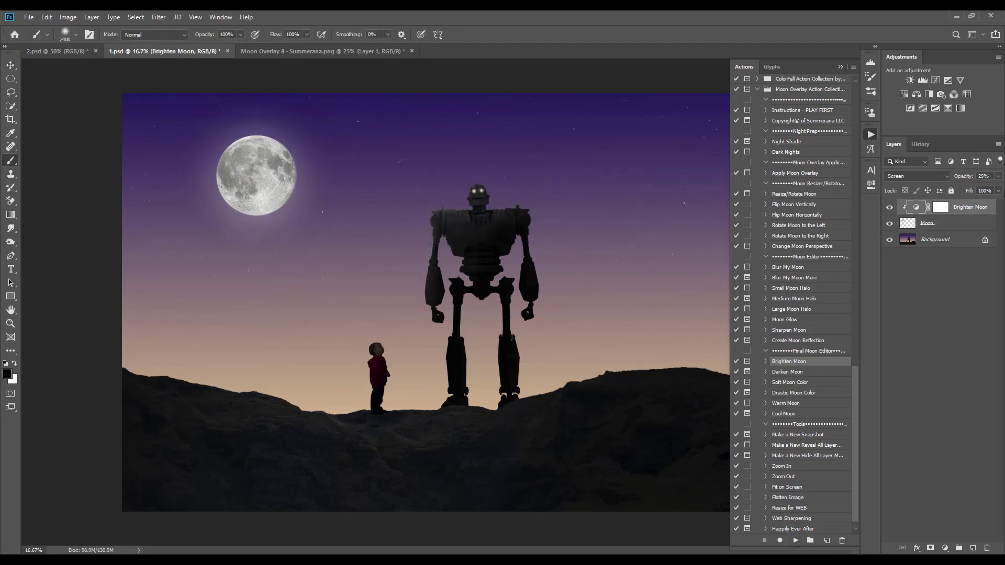
{"action": "left_click_drag", "start_coordinate": [977, 191], "coordinate": [943, 190]}
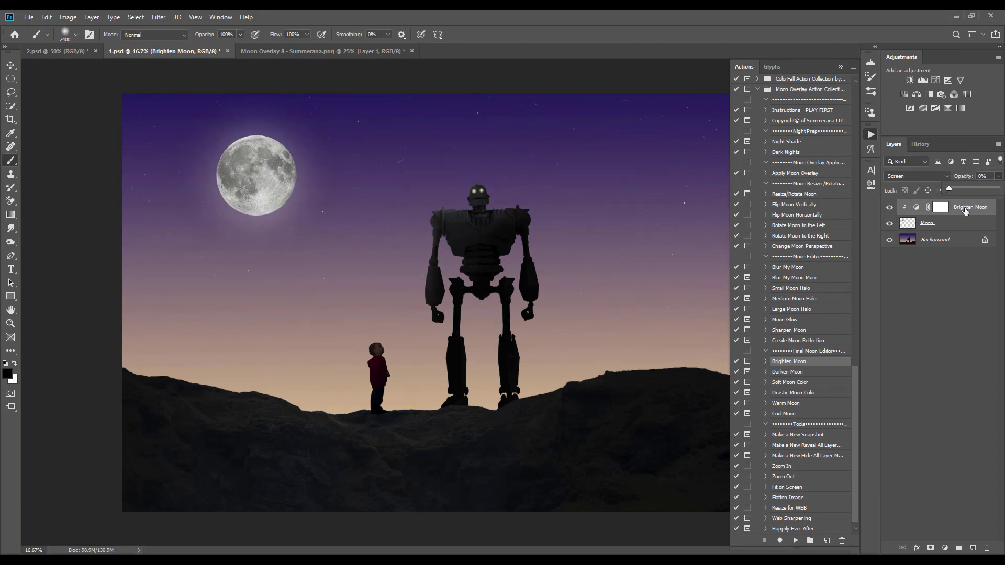
{"action": "left_click", "coordinate": [890, 211]}
Apply the Darken Moon action to the Moon layer, and hide the Darken Moon layer
{"action": "left_click", "coordinate": [793, 372]}
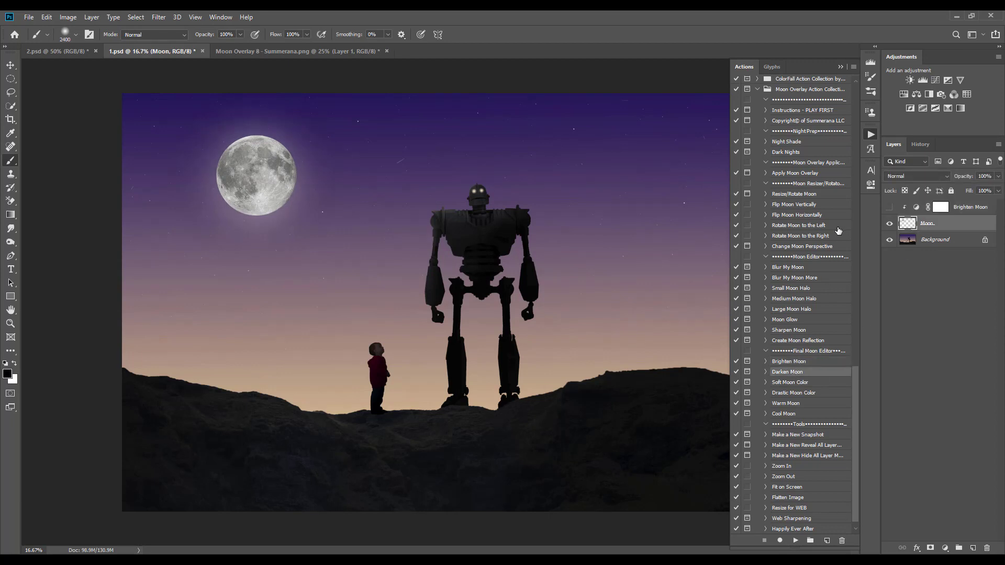
{"action": "left_click", "coordinate": [796, 541]}
{"action": "left_click", "coordinate": [504, 234]}
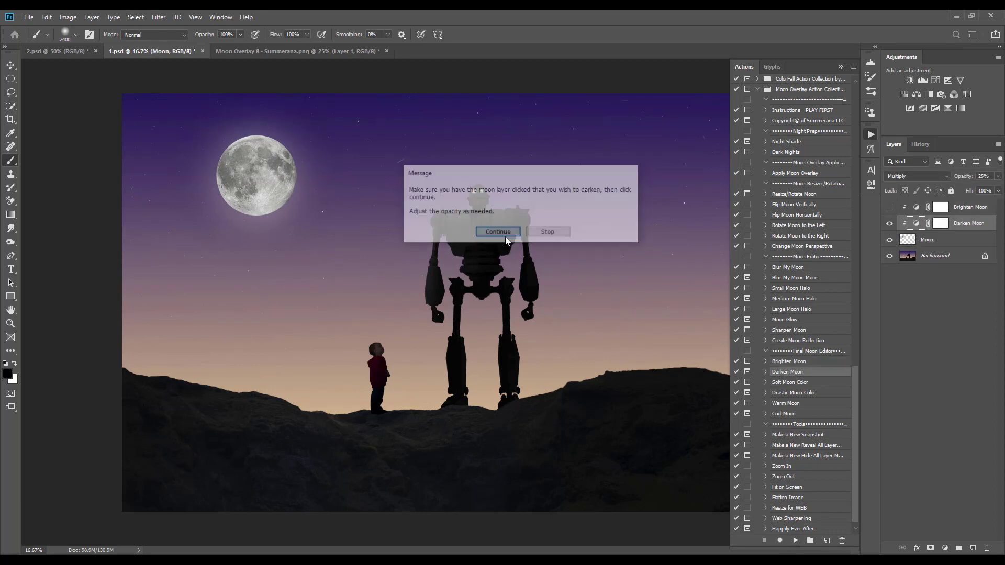
{"action": "left_click", "coordinate": [890, 223]}
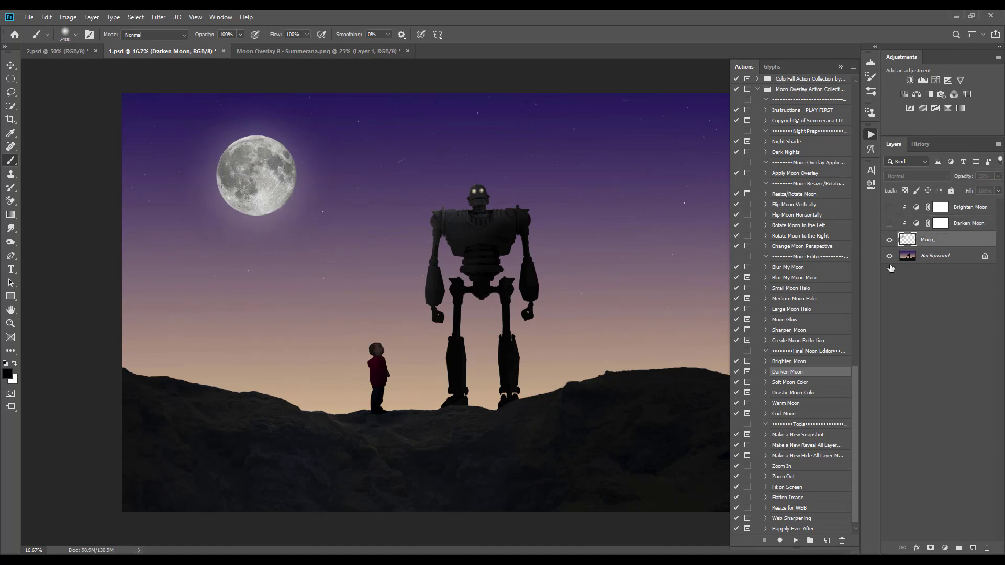
Run the Soft Moon Color action on the Moon layer and continue to its color choice
{"action": "left_click", "coordinate": [801, 383]}
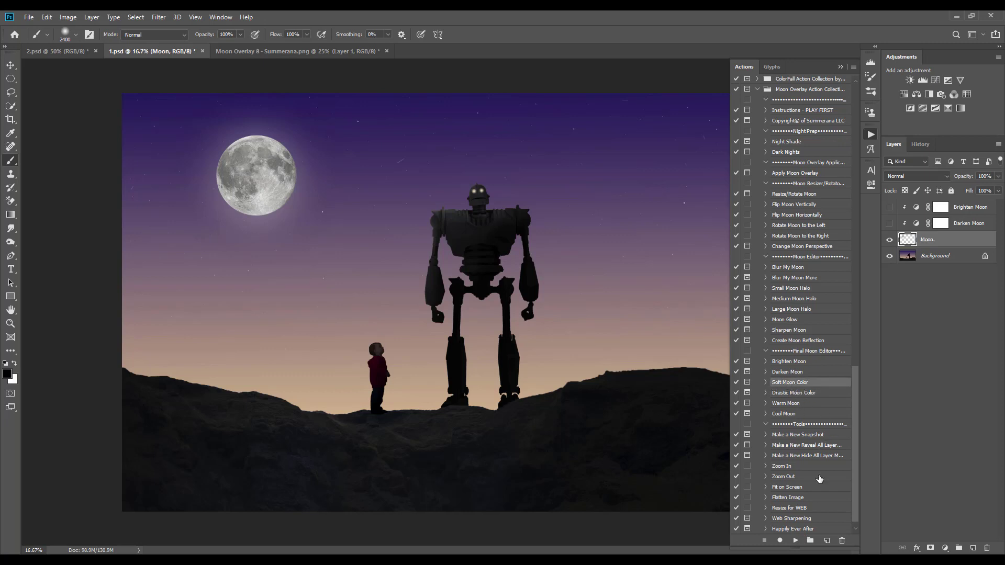
{"action": "left_click", "coordinate": [795, 540]}
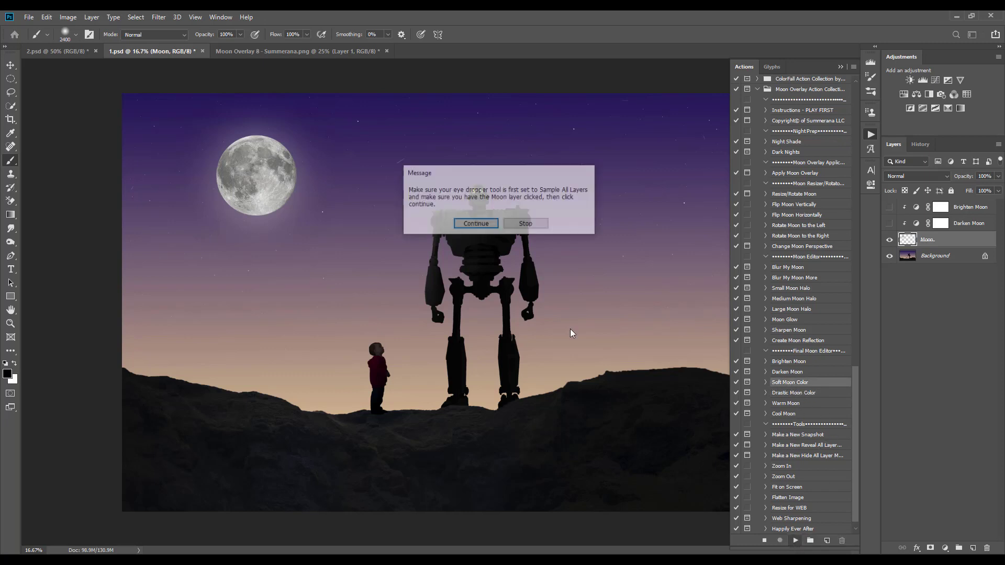
{"action": "left_click", "coordinate": [471, 226]}
{"action": "left_click", "coordinate": [481, 224]}
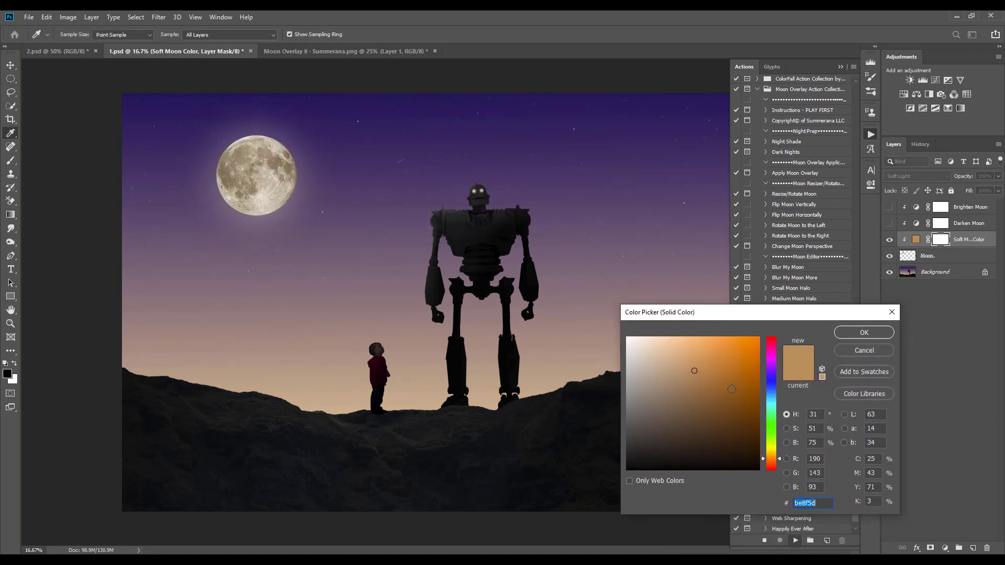
Sample several sky colors for the Soft Moon Color fill, and accept the dusky pink beside the boy (#a98d82)
{"action": "left_click", "coordinate": [414, 378]}
{"action": "left_click", "coordinate": [335, 378]}
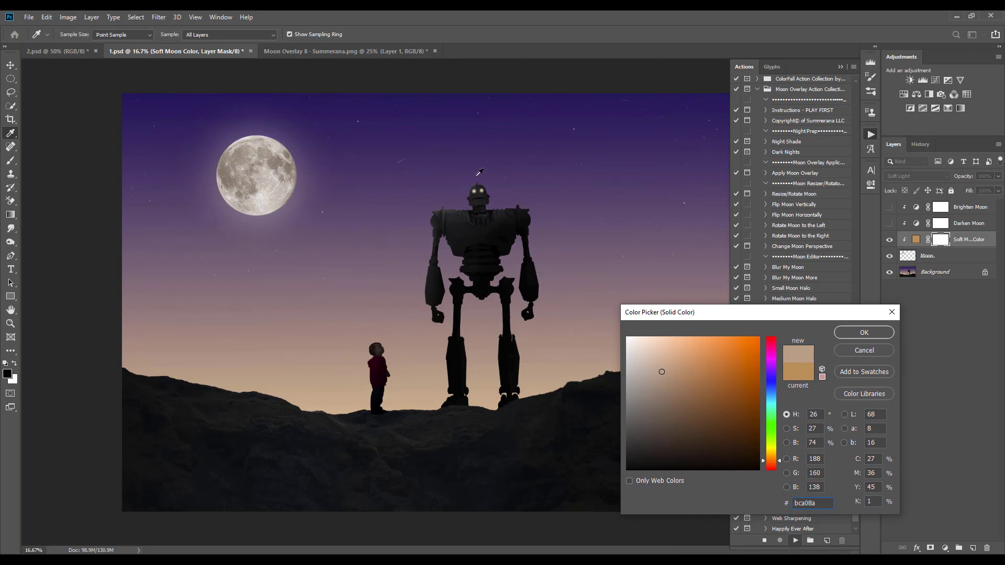
{"action": "left_click", "coordinate": [437, 204]}
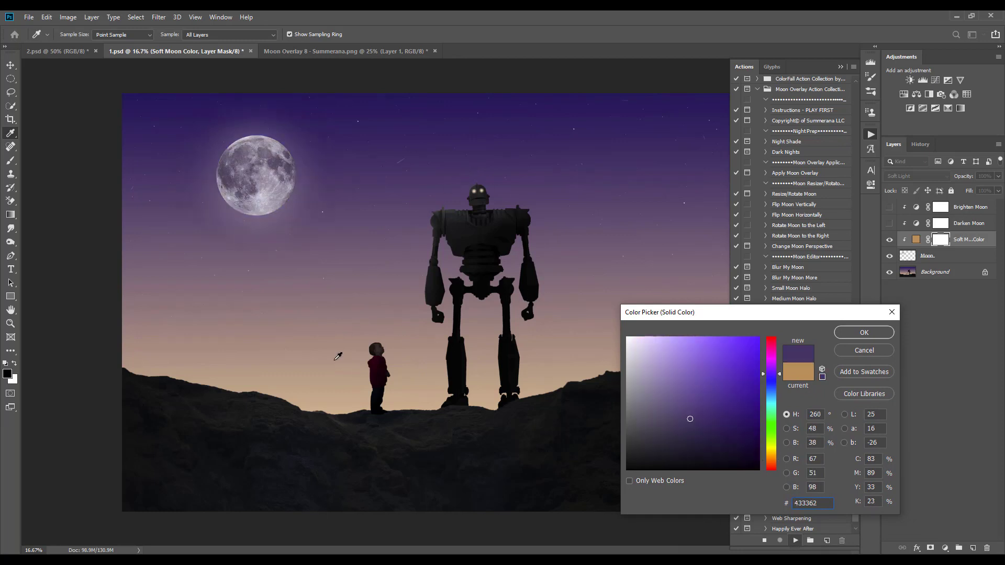
{"action": "left_click", "coordinate": [336, 358]}
{"action": "left_click", "coordinate": [348, 338]}
{"action": "left_click", "coordinate": [341, 344]}
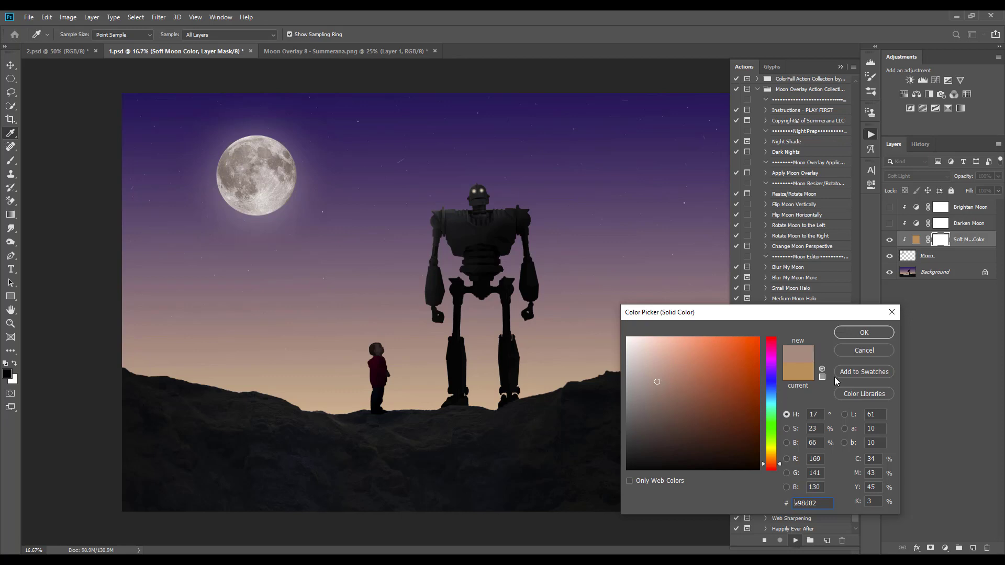
{"action": "left_click", "coordinate": [869, 333]}
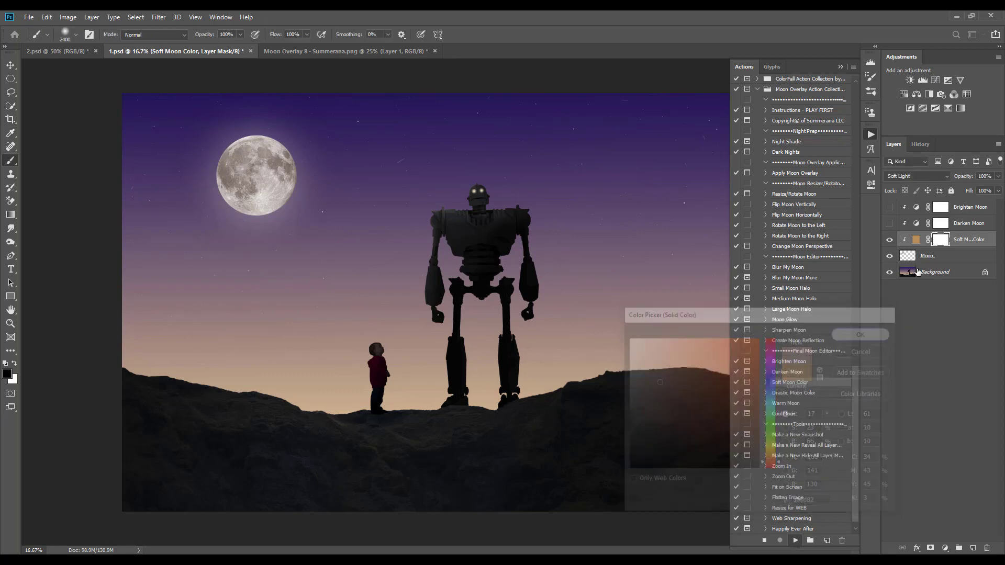
Try the Soft Moon Color layer's opacity, ending at 100%, and reopen its fill color without altering it
{"action": "left_click", "coordinate": [998, 176]}
{"action": "left_click_drag", "start_coordinate": [973, 188], "coordinate": [1004, 201]}
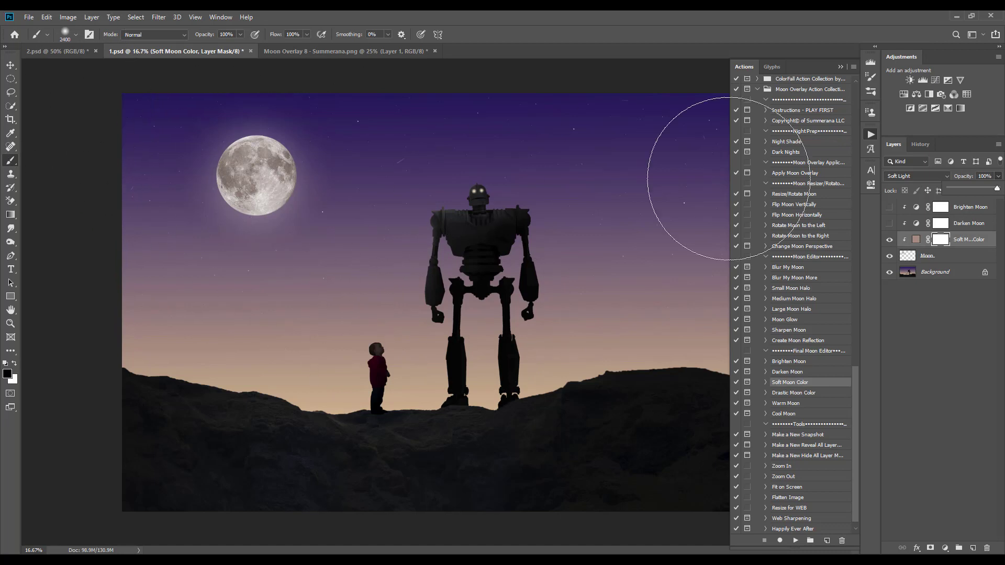
{"action": "left_click", "coordinate": [916, 240]}
{"action": "double_click", "coordinate": [916, 241]}
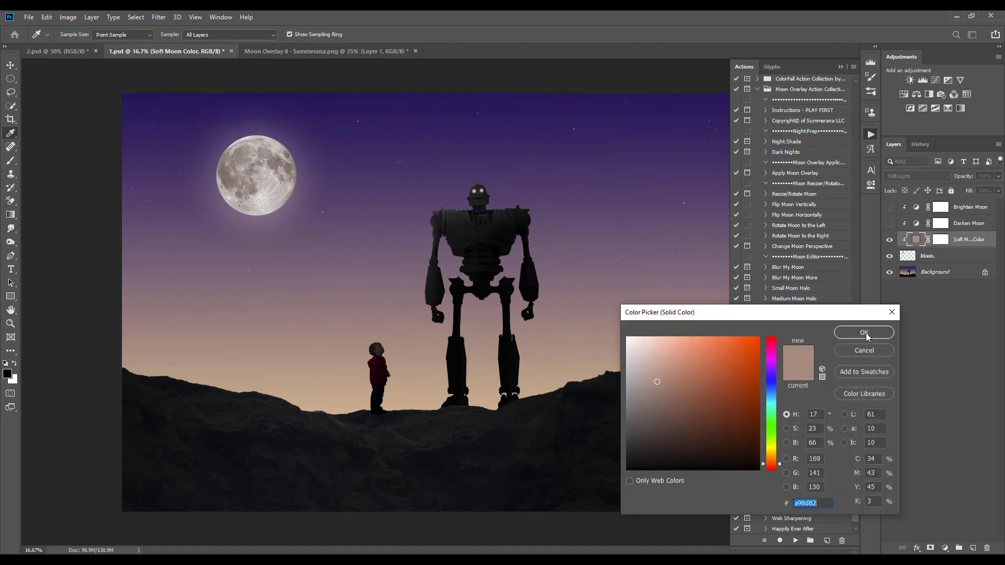
{"action": "key", "text": "Return"}
Apply the Warm Moon action to the Moon layer
{"action": "left_click", "coordinate": [907, 259]}
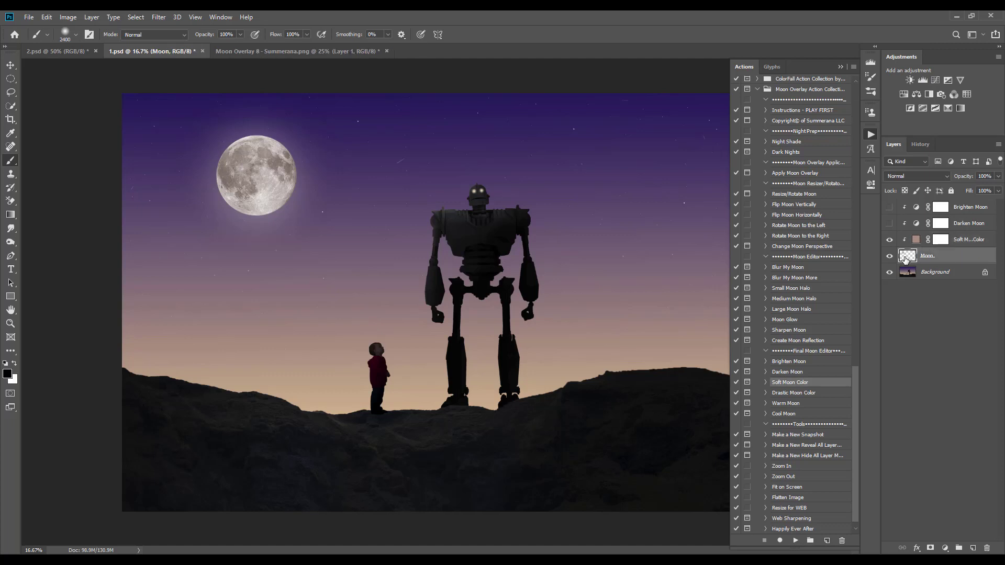
{"action": "left_click", "coordinate": [785, 395]}
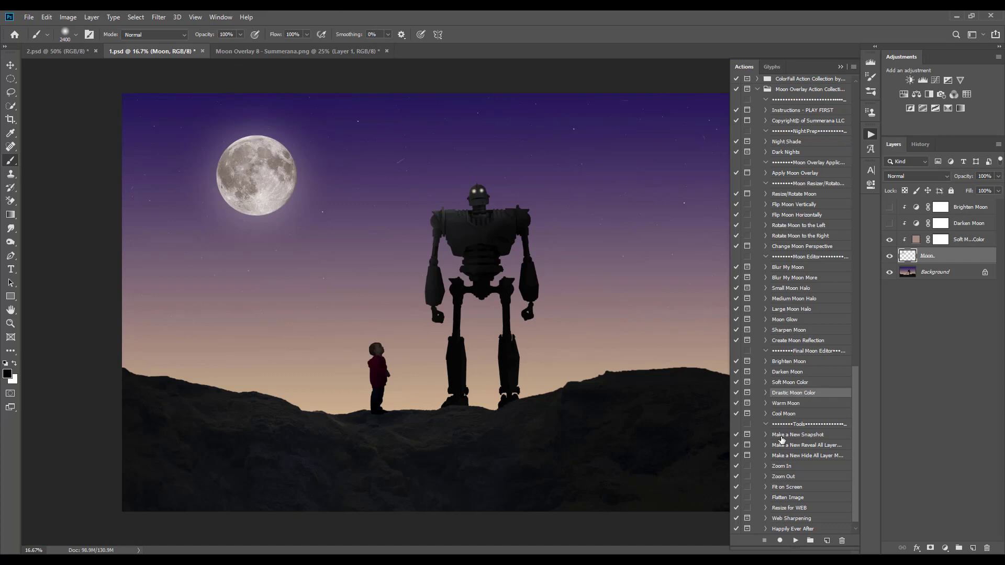
{"action": "left_click", "coordinate": [787, 408]}
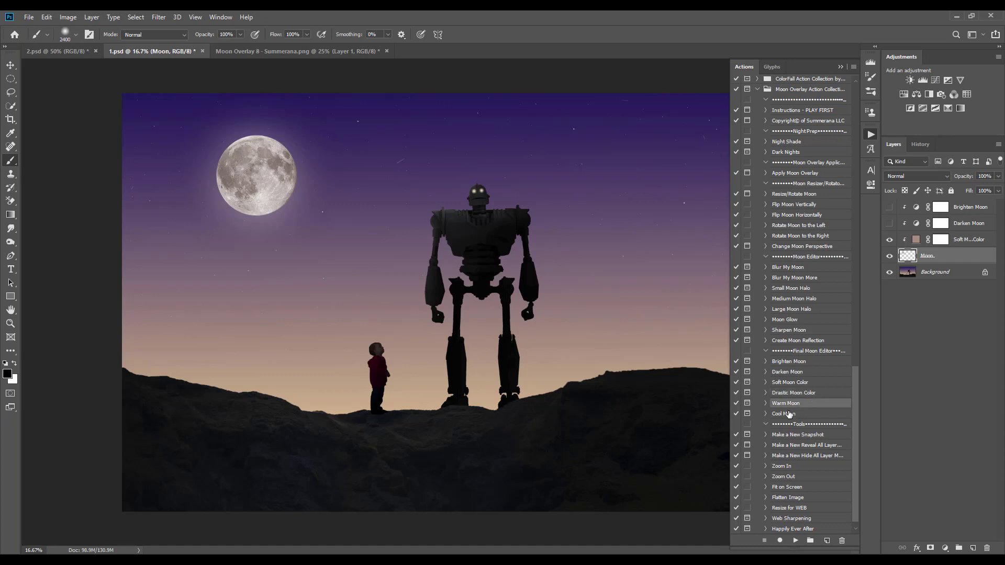
{"action": "left_click", "coordinate": [795, 540]}
{"action": "left_click", "coordinate": [478, 224]}
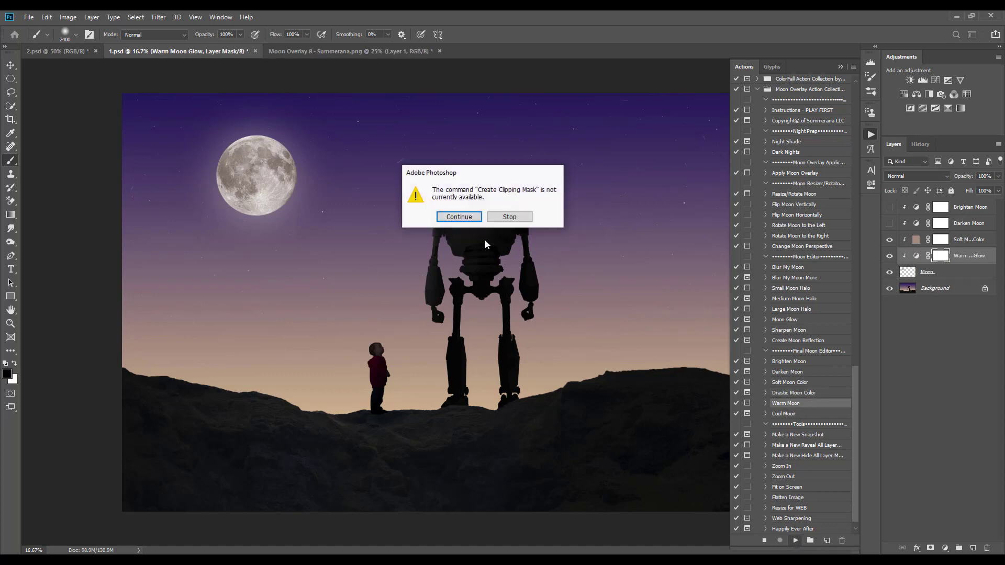
{"action": "key", "text": "Return"}
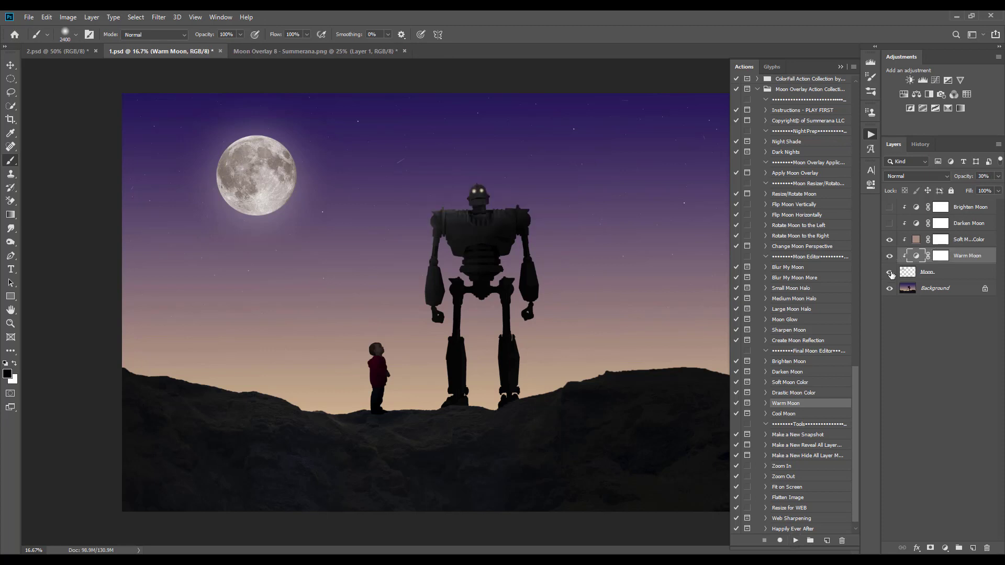
Compare the moon with and without the Warm Moon layer, and move that layer above Soft Moon Color
{"action": "left_click", "coordinate": [889, 257]}
{"action": "left_click", "coordinate": [889, 257]}
{"action": "left_click_drag", "start_coordinate": [959, 255], "coordinate": [957, 235]}
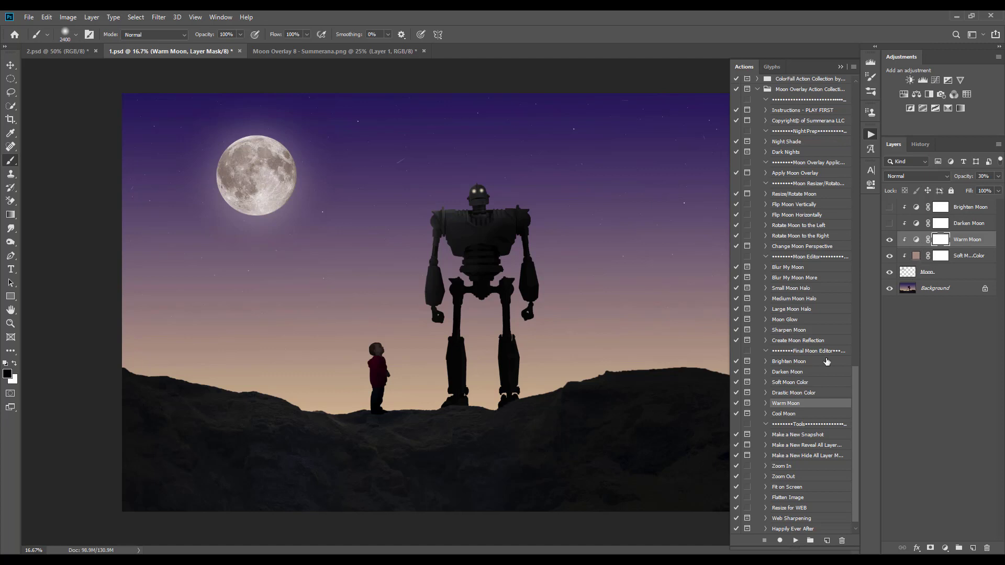
Hide the Warm Moon layer and apply the Cool Moon action above it
{"action": "left_click", "coordinate": [777, 415]}
{"action": "left_click", "coordinate": [889, 240]}
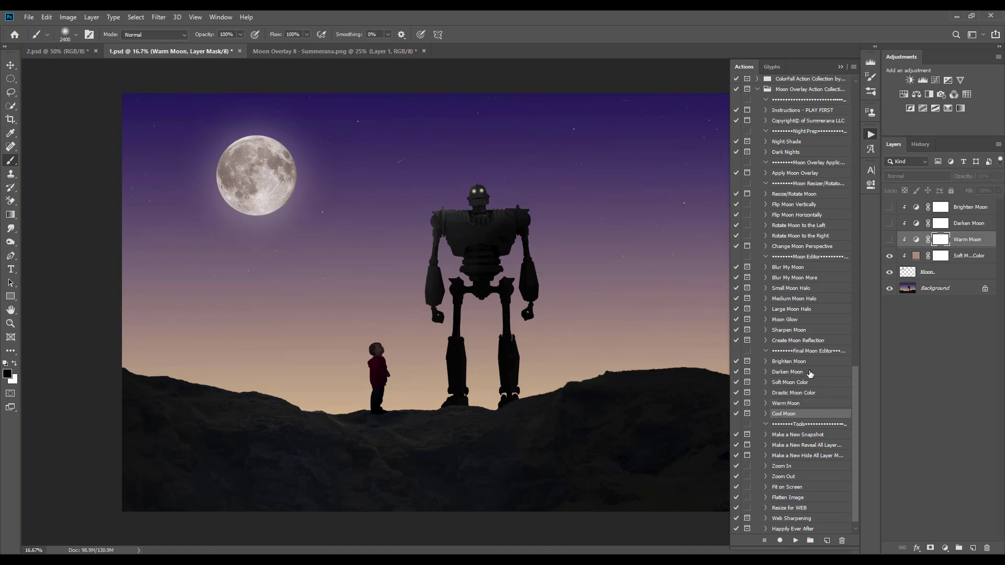
{"action": "left_click", "coordinate": [795, 542]}
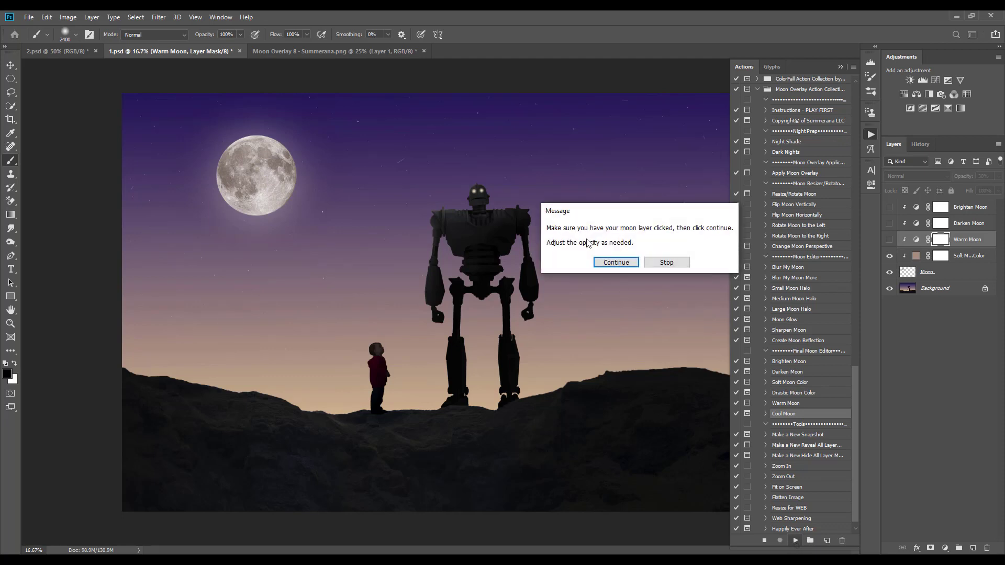
{"action": "left_click", "coordinate": [618, 262]}
{"action": "left_click", "coordinate": [606, 256]}
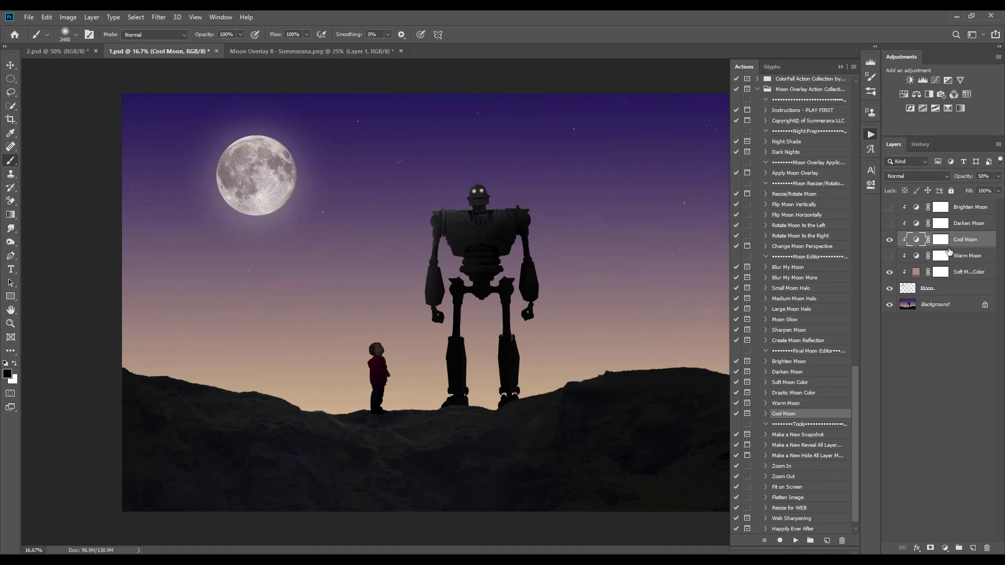
Raise the Cool Moon layer's opacity to 100% and hide it, and show the Warm Moon layer at 23% opacity
{"action": "mouse_move", "coordinate": [997, 177]}
{"action": "left_mouse_down"}
{"action": "mouse_move", "coordinate": [975, 192]}
{"action": "mouse_move", "coordinate": [1000, 195]}
{"action": "mouse_move", "coordinate": [932, 196]}
{"action": "mouse_move", "coordinate": [998, 196]}
{"action": "left_mouse_up"}
{"action": "left_click", "coordinate": [890, 239]}
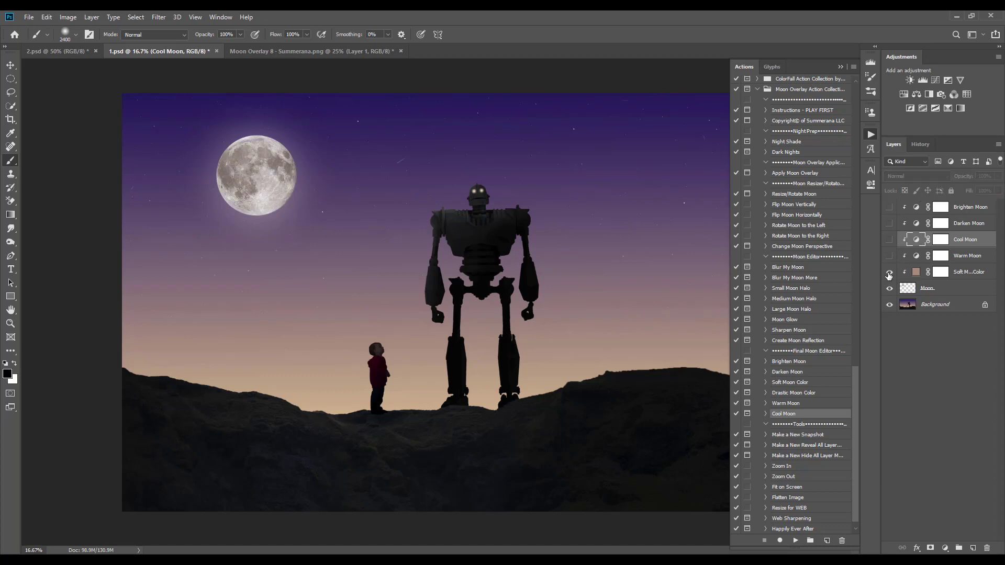
{"action": "left_click", "coordinate": [889, 256]}
{"action": "left_click", "coordinate": [977, 256]}
{"action": "left_click", "coordinate": [998, 176]}
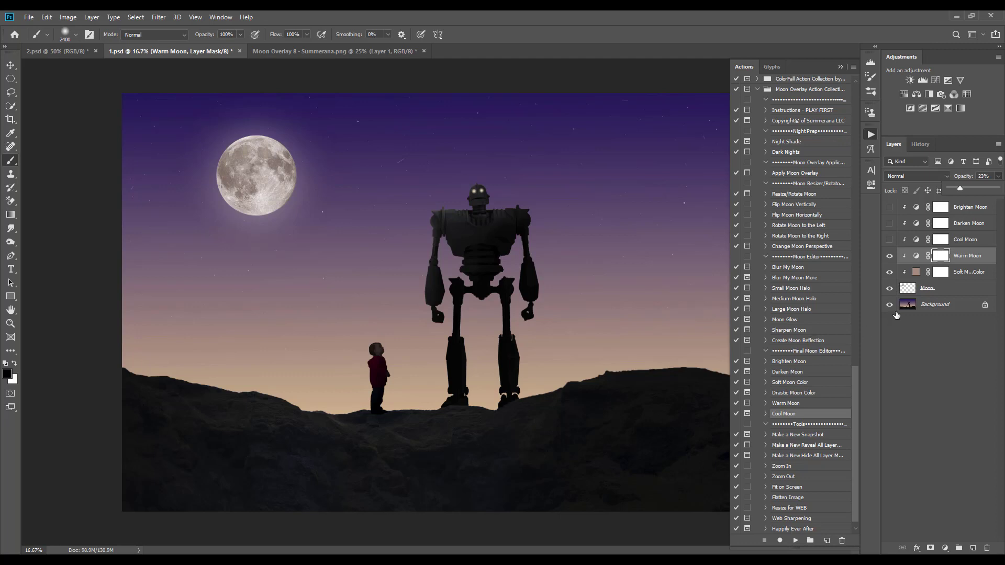
{"action": "left_click", "coordinate": [904, 292]}
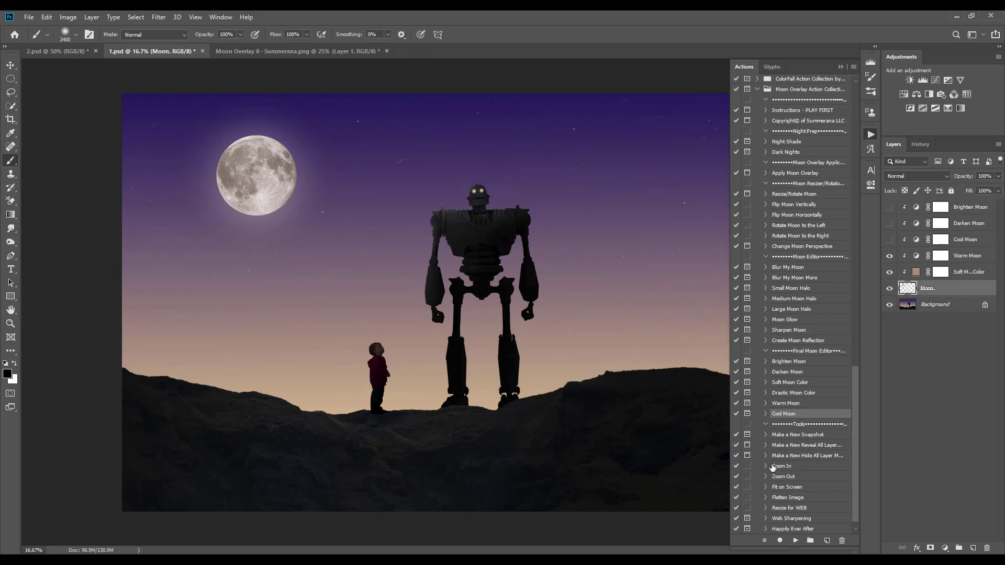
Switch to the Moon Overlay 8 document and run the Drastic Moon Color action on its moon layer
{"action": "left_click", "coordinate": [11, 65]}
{"action": "left_click", "coordinate": [228, 49]}
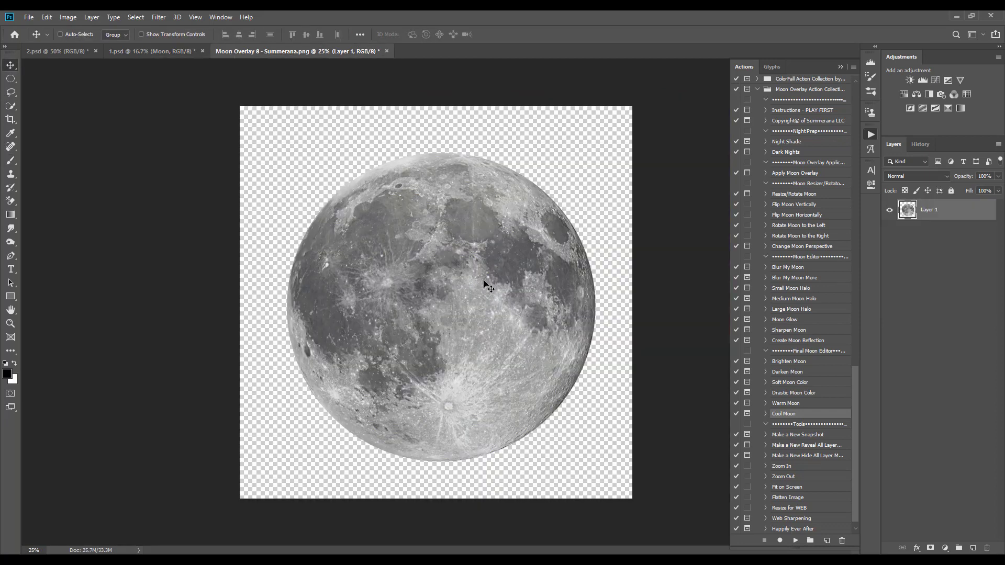
{"action": "left_click", "coordinate": [796, 394]}
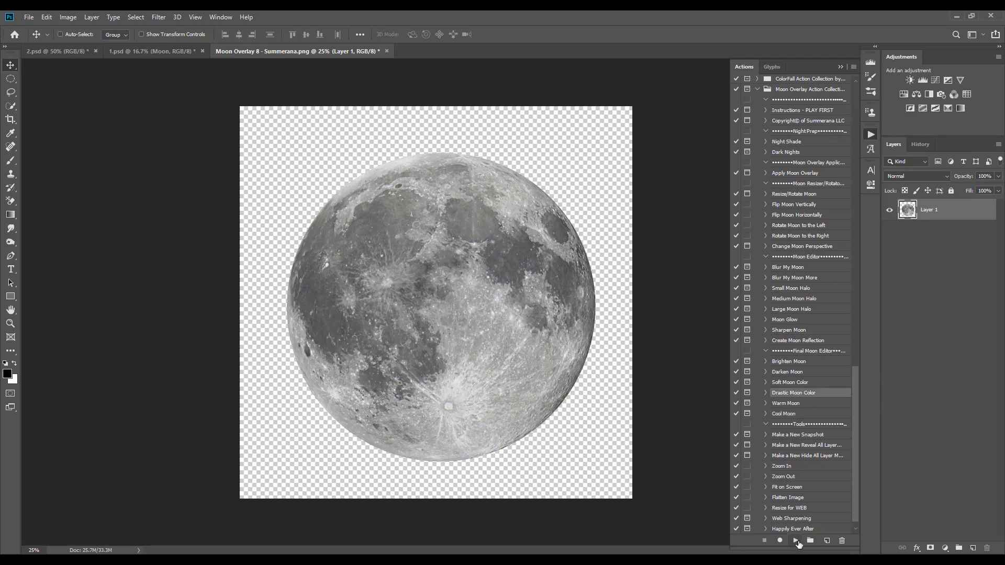
{"action": "left_click", "coordinate": [796, 540]}
{"action": "left_click", "coordinate": [617, 263]}
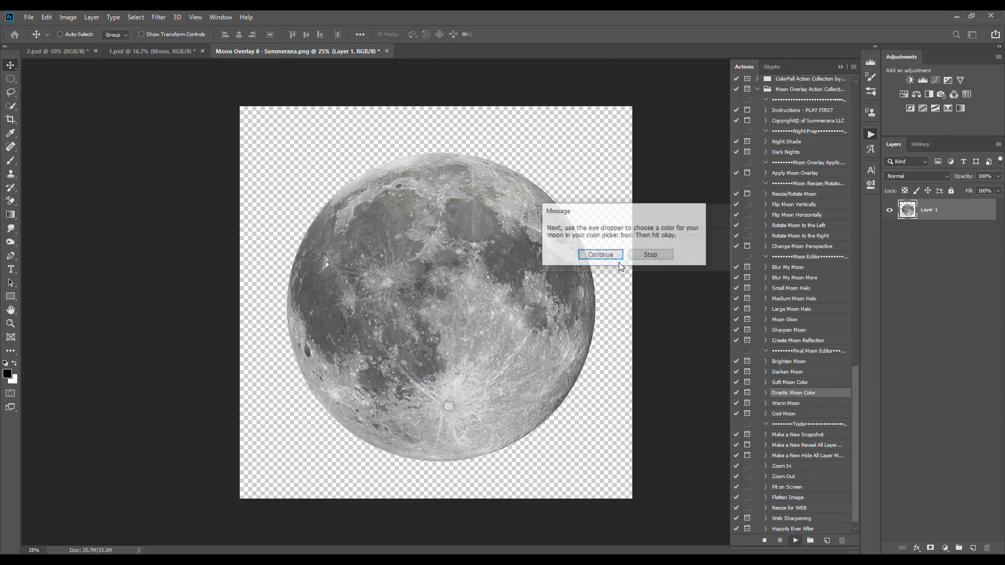
{"action": "left_click", "coordinate": [605, 259]}
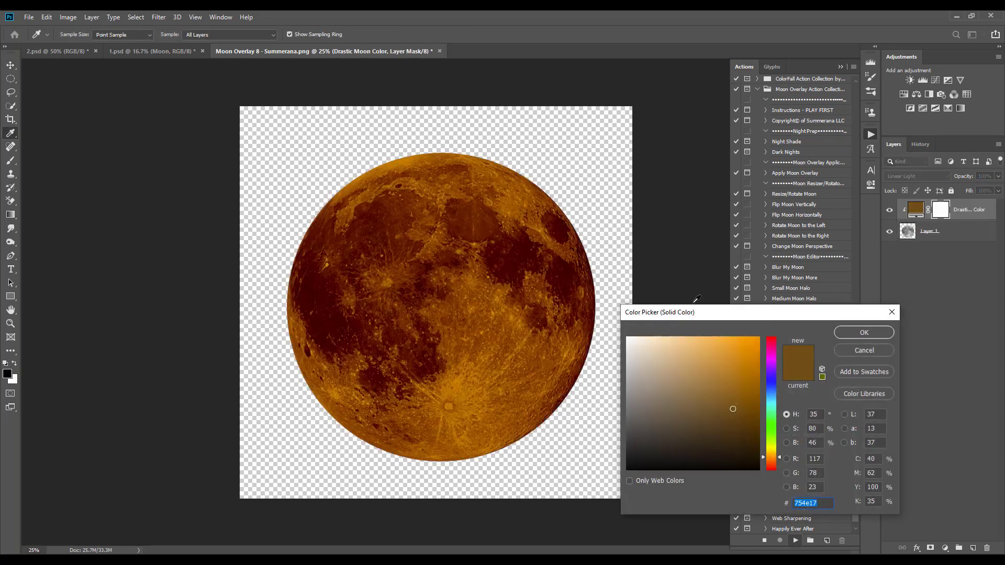
Choose a dark blood-red fill (#73321e) for the Drastic Moon Color layer and finish the action
{"action": "left_click_drag", "start_coordinate": [701, 317], "coordinate": [750, 248]}
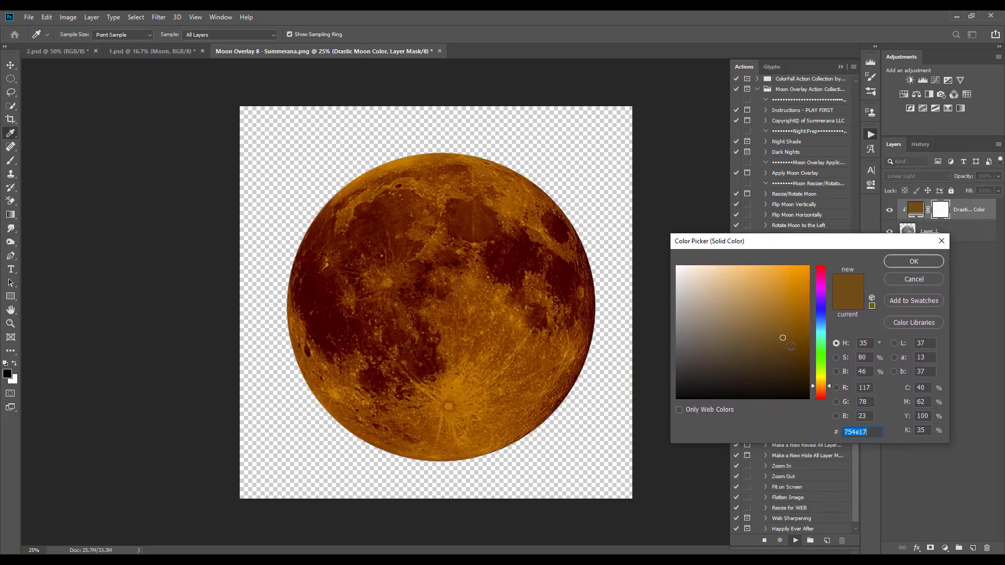
{"action": "mouse_move", "coordinate": [783, 338]}
{"action": "left_mouse_down"}
{"action": "mouse_move", "coordinate": [773, 344]}
{"action": "mouse_move", "coordinate": [780, 356]}
{"action": "mouse_move", "coordinate": [767, 327]}
{"action": "mouse_move", "coordinate": [774, 339]}
{"action": "left_mouse_up"}
{"action": "left_click_drag", "start_coordinate": [824, 385], "coordinate": [825, 397]}
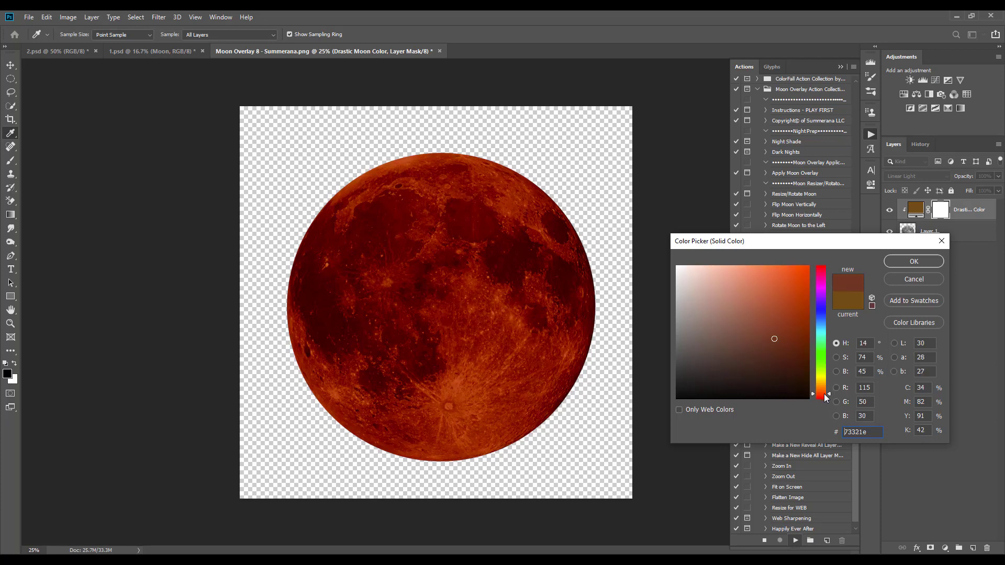
{"action": "left_click", "coordinate": [913, 262]}
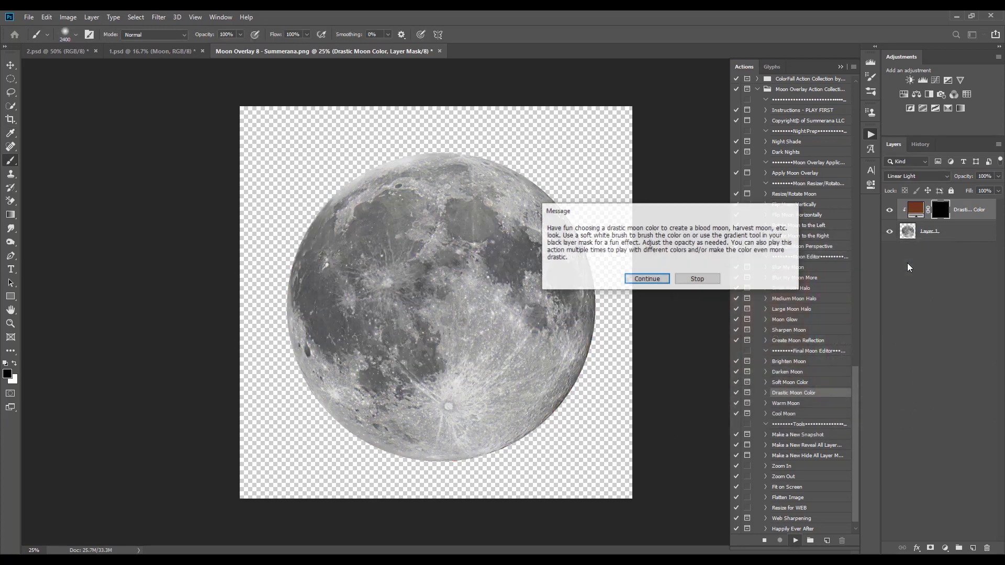
{"action": "left_click", "coordinate": [647, 279]}
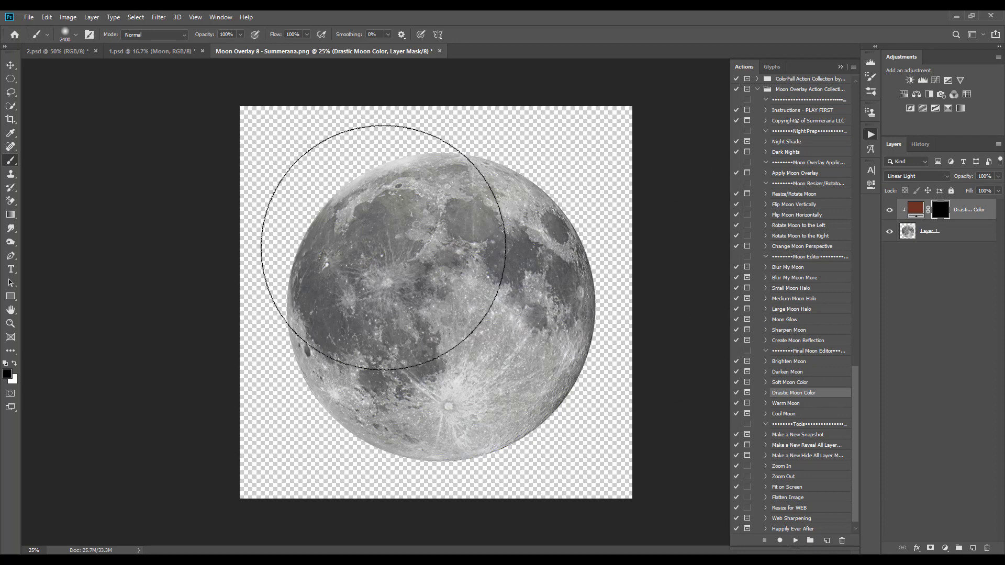
Make white the foreground color and enlarge the soft brush to 3500 px for painting the Drastic Moon Color mask
{"action": "left_click", "coordinate": [15, 363]}
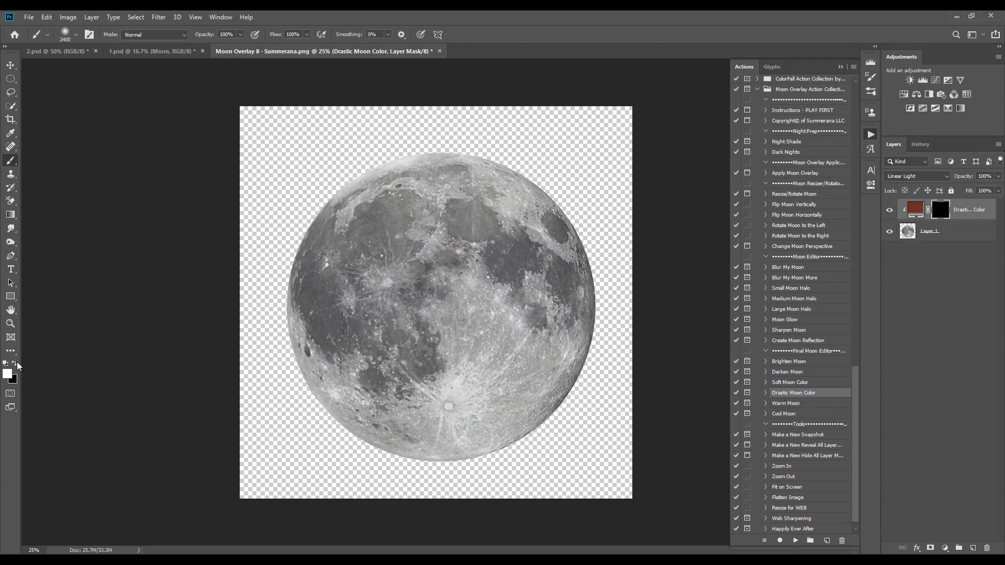
{"action": "key", "text": "bracketright"}
{"action": "key", "text": "bracketright"}
{"action": "key", "text": "bracketright"}
{"action": "key", "text": "bracketright"}
{"action": "key", "text": "bracketright"}
{"action": "key", "text": "bracketright"}
{"action": "key", "text": "bracketright"}
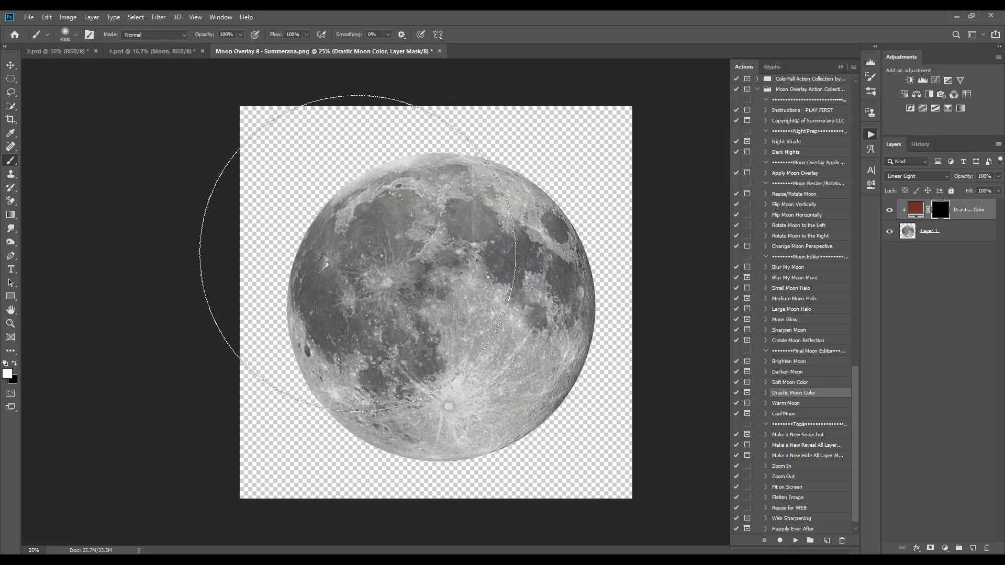
{"action": "key", "text": "bracketright"}
{"action": "key", "text": "bracketright"}
{"action": "key", "text": "bracketright"}
{"action": "key", "text": "bracketright"}
{"action": "key", "text": "bracketright"}
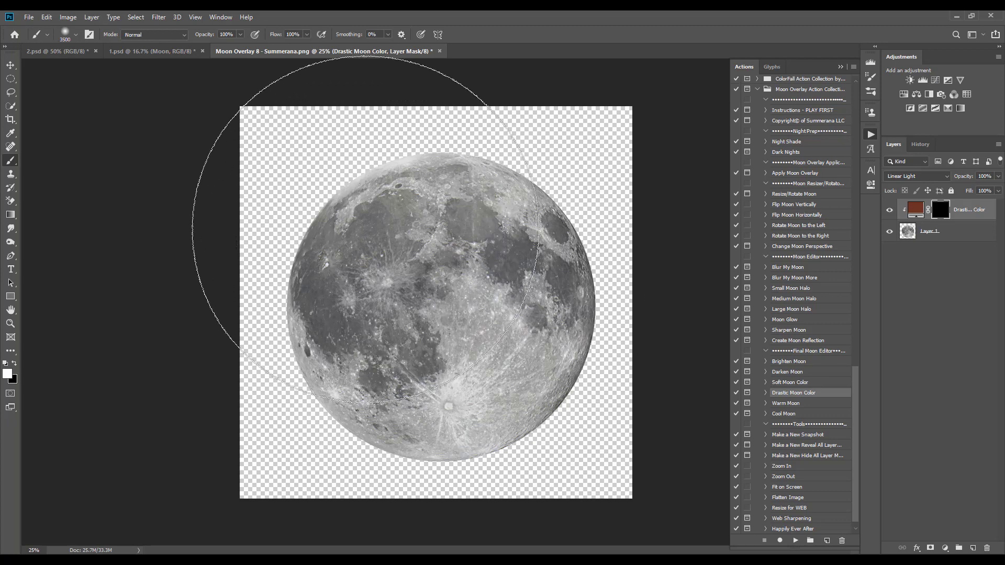
Paint white on the Drastic Moon Color mask over the moon's upper and left areas to reveal the red
{"action": "left_click", "coordinate": [365, 224]}
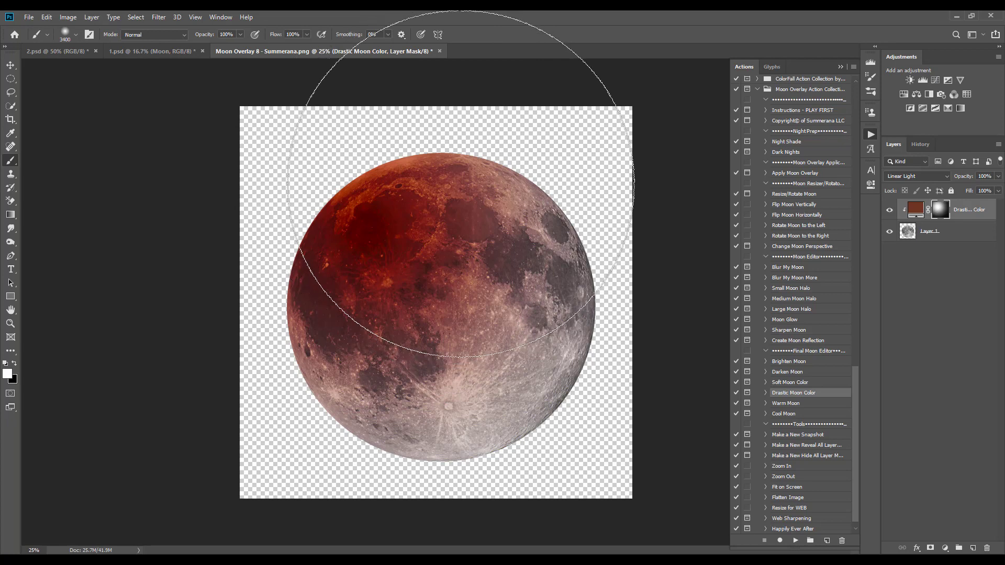
{"action": "left_click", "coordinate": [453, 196]}
{"action": "key", "text": "bracketleft"}
{"action": "key", "text": "bracketleft"}
{"action": "key", "text": "bracketleft"}
{"action": "left_click", "coordinate": [284, 301]}
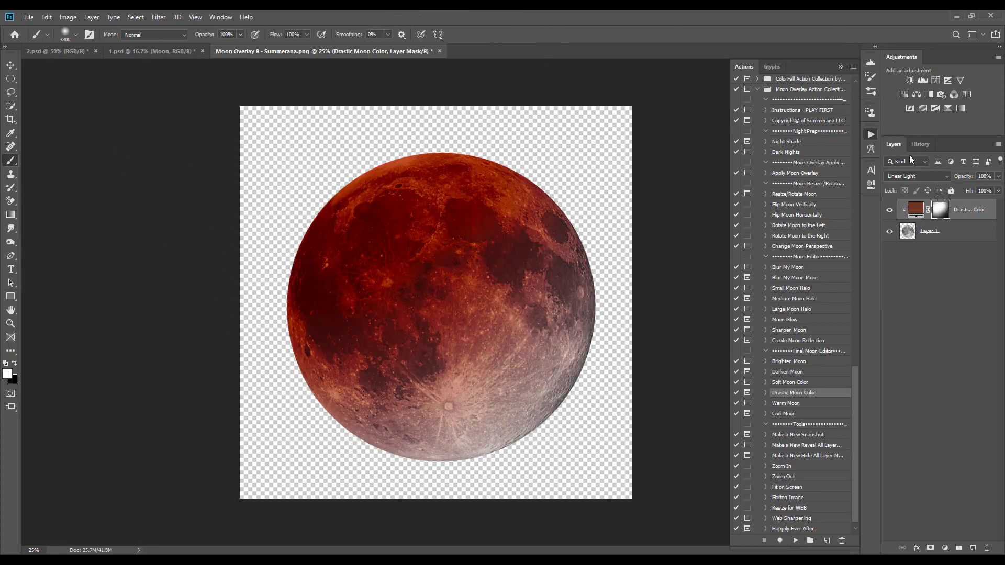
Revert the brush dabs on the Drastic Moon Color mask through the document history
{"action": "left_click", "coordinate": [920, 144]}
{"action": "left_click", "coordinate": [941, 207]}
{"action": "key", "text": "F7"}
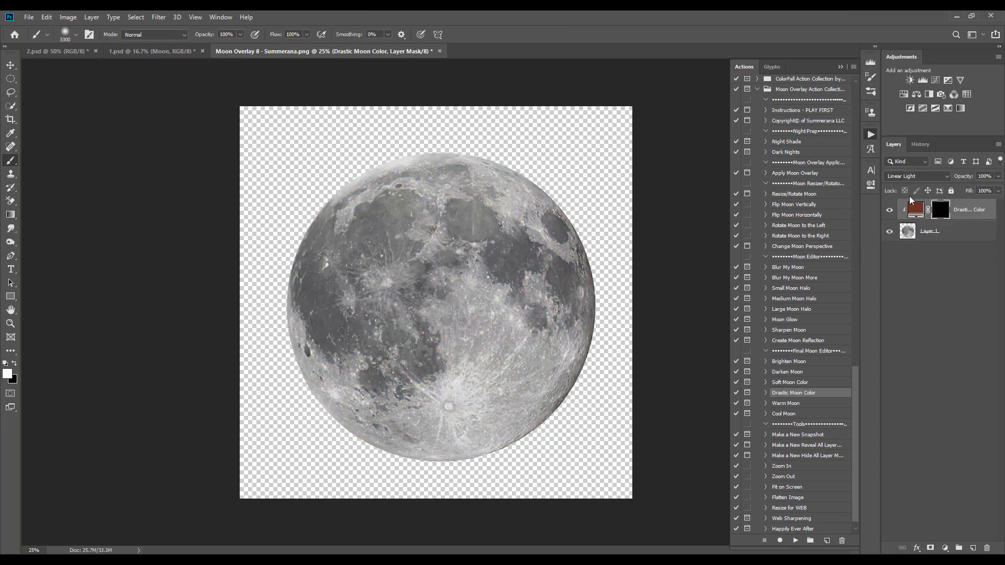
Draw white Foreground to Transparent radial gradients on the Drastic Moon Color mask from the moon's upper and left sides towards its lower right
{"action": "left_click", "coordinate": [10, 215]}
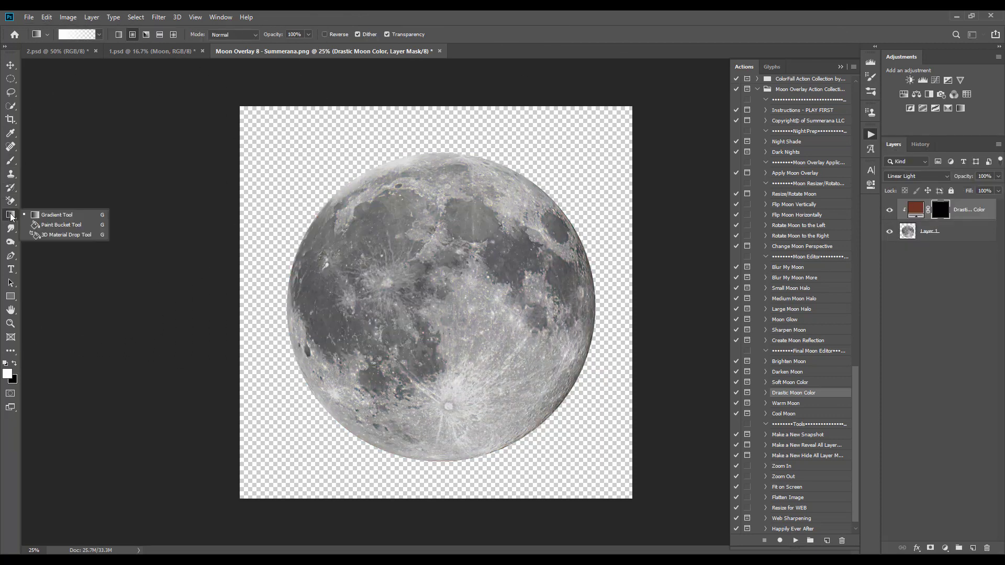
{"action": "left_click", "coordinate": [56, 215]}
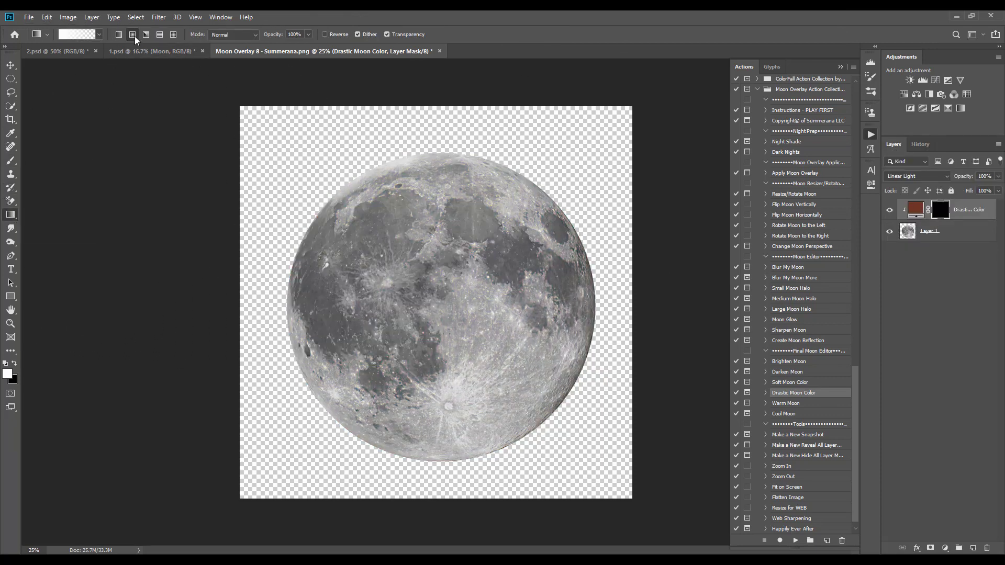
{"action": "left_click", "coordinate": [94, 38]}
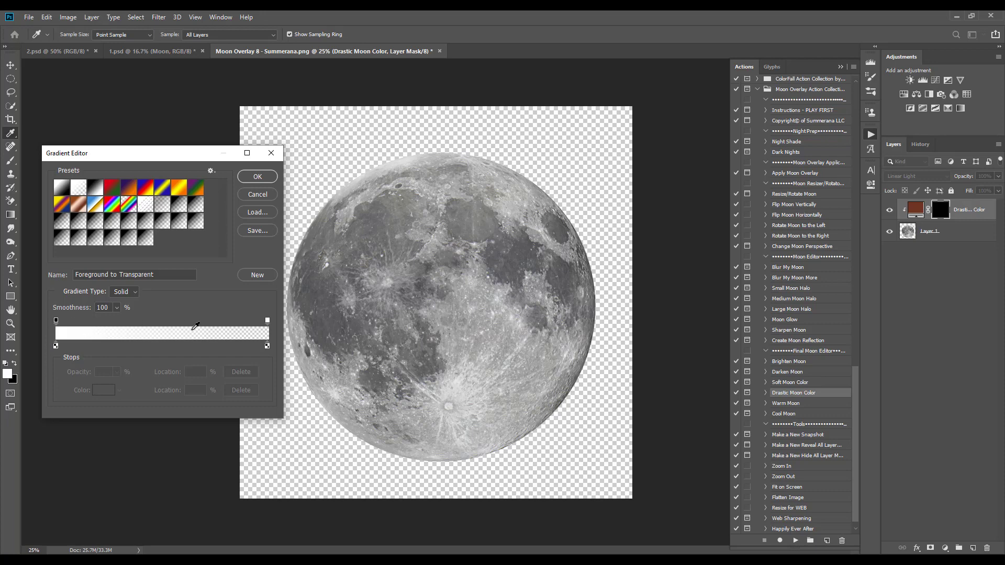
{"action": "left_click", "coordinate": [259, 175]}
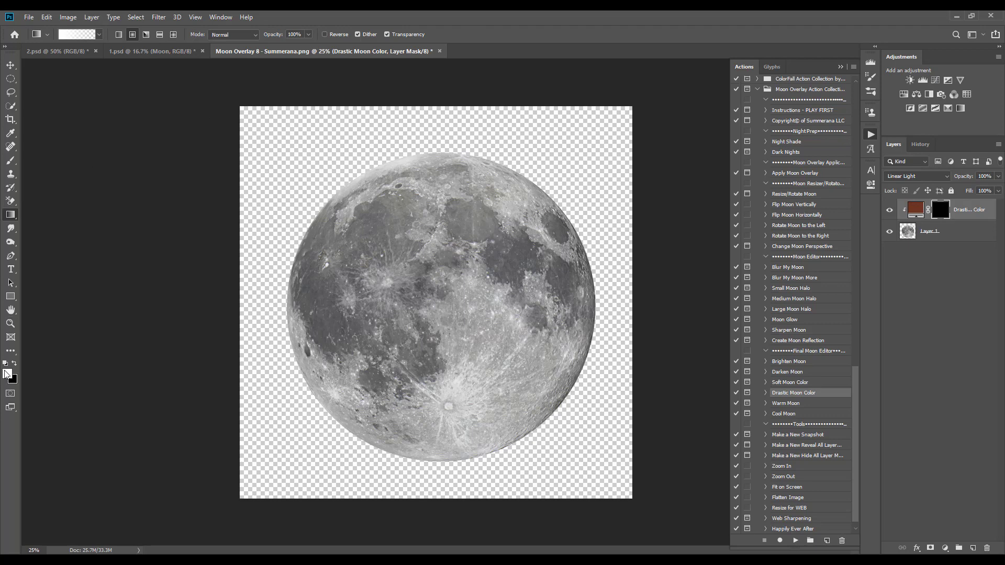
{"action": "left_click_drag", "start_coordinate": [330, 115], "coordinate": [461, 362]}
{"action": "left_click_drag", "start_coordinate": [457, 106], "coordinate": [457, 401]}
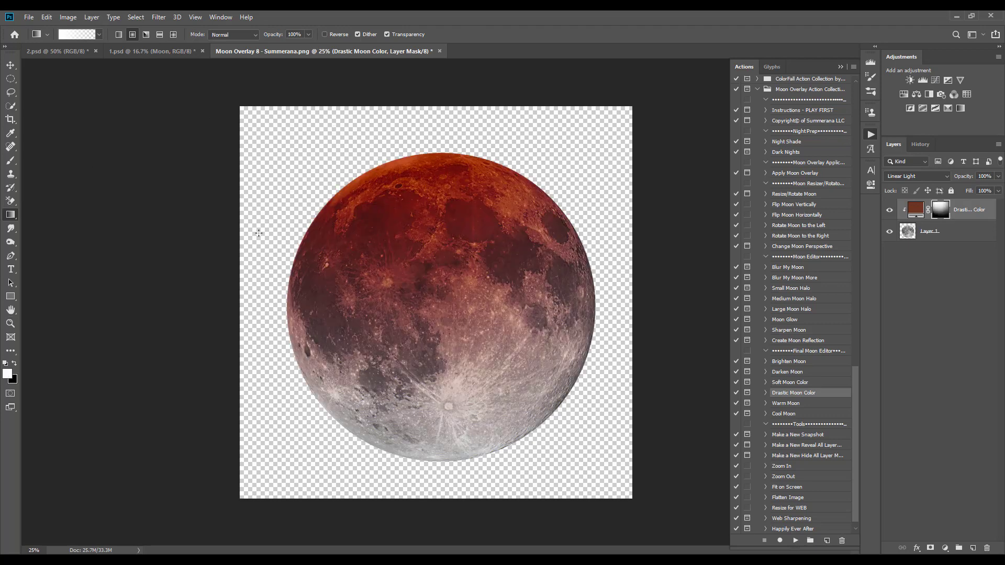
{"action": "left_click_drag", "start_coordinate": [256, 231], "coordinate": [530, 396]}
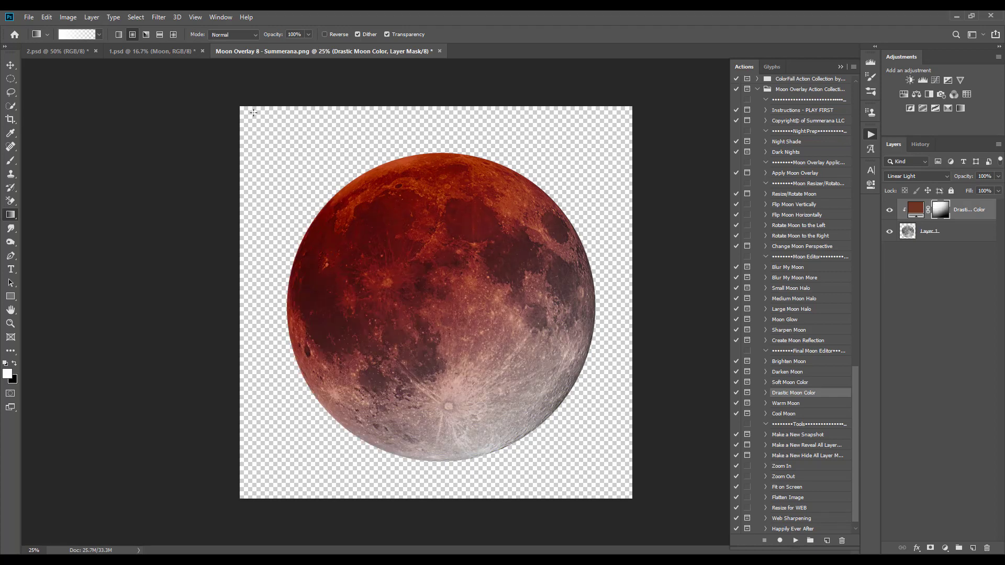
{"action": "left_click_drag", "start_coordinate": [251, 119], "coordinate": [521, 392]}
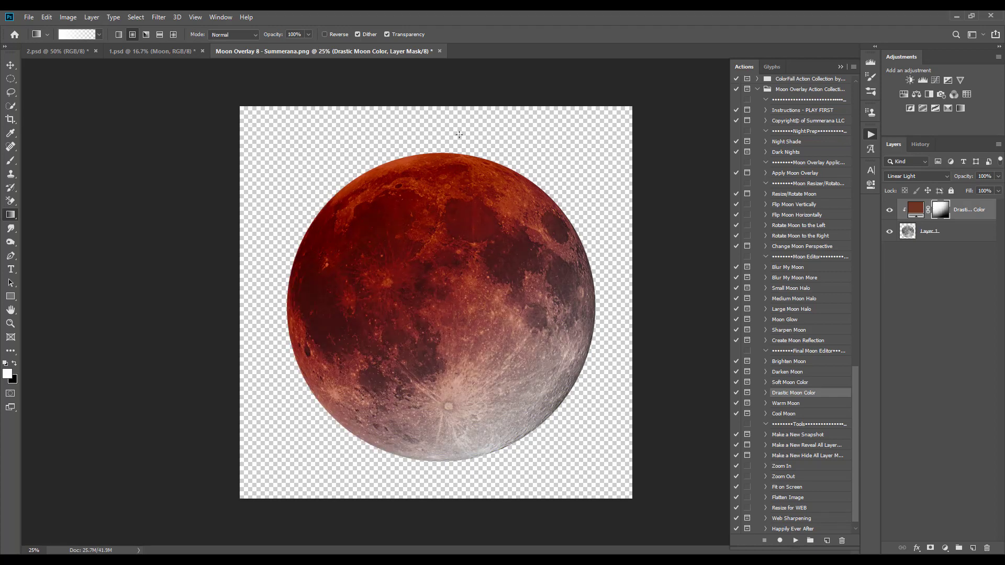
{"action": "left_click_drag", "start_coordinate": [390, 122], "coordinate": [413, 217]}
Duplicate the Drastic Moon Color layer and lower the copy's opacity to 52%
{"action": "right_click", "coordinate": [967, 209]}
{"action": "left_click", "coordinate": [914, 168]}
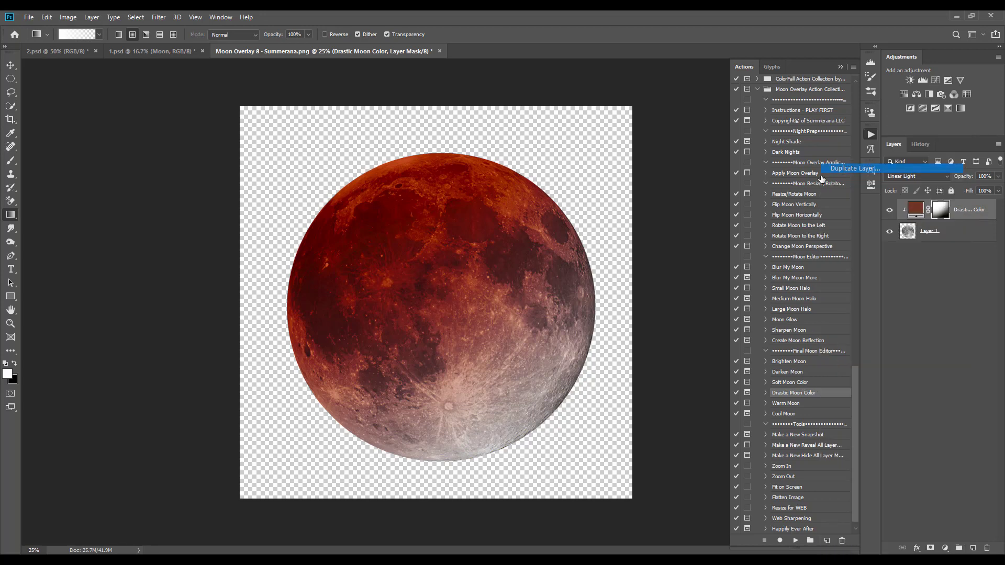
{"action": "left_click", "coordinate": [592, 181]}
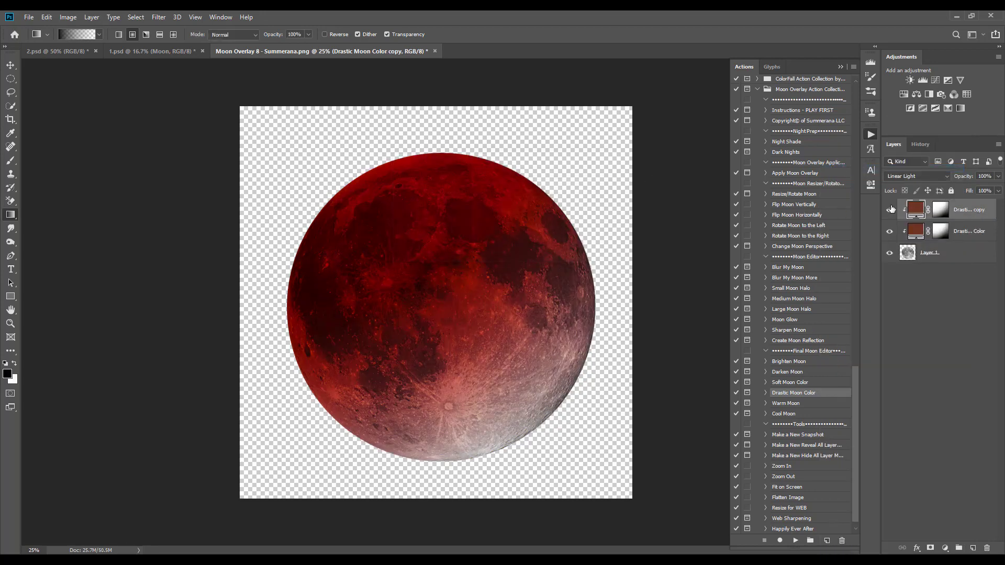
{"action": "left_click_drag", "start_coordinate": [998, 178], "coordinate": [975, 191]}
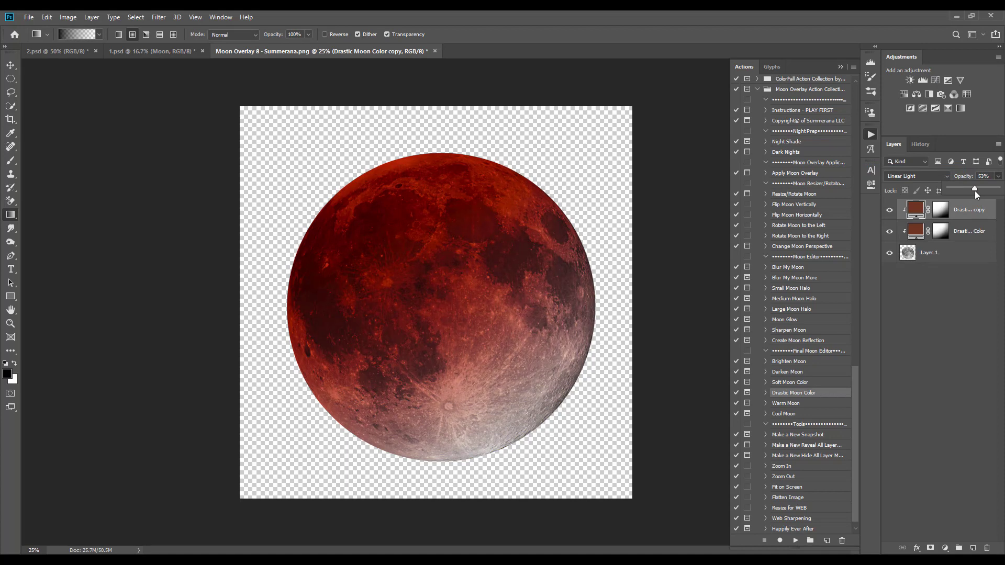
Run the Drastic Moon Color action again with a brown fill (#754e17)
{"action": "left_click", "coordinate": [796, 541]}
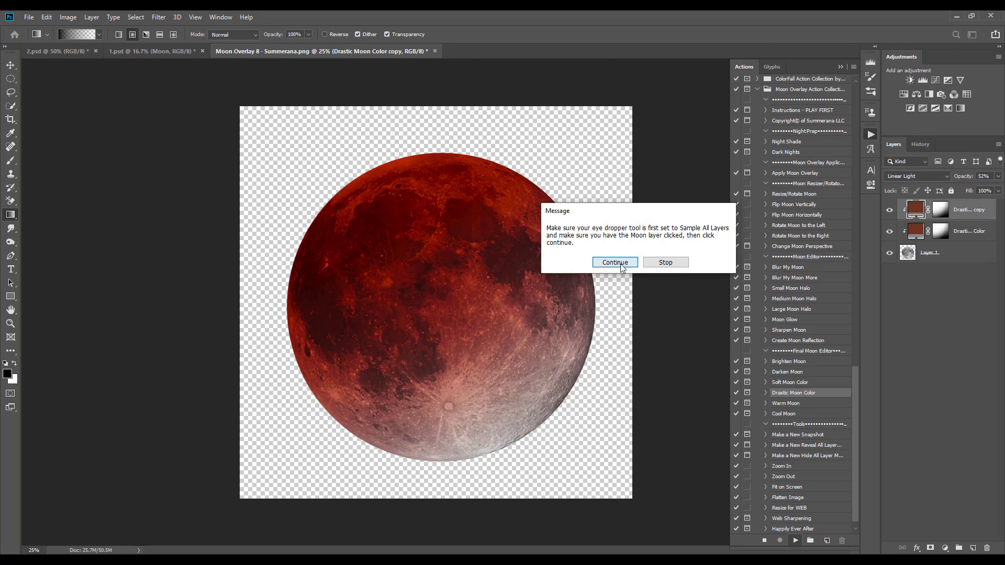
{"action": "left_click", "coordinate": [615, 262]}
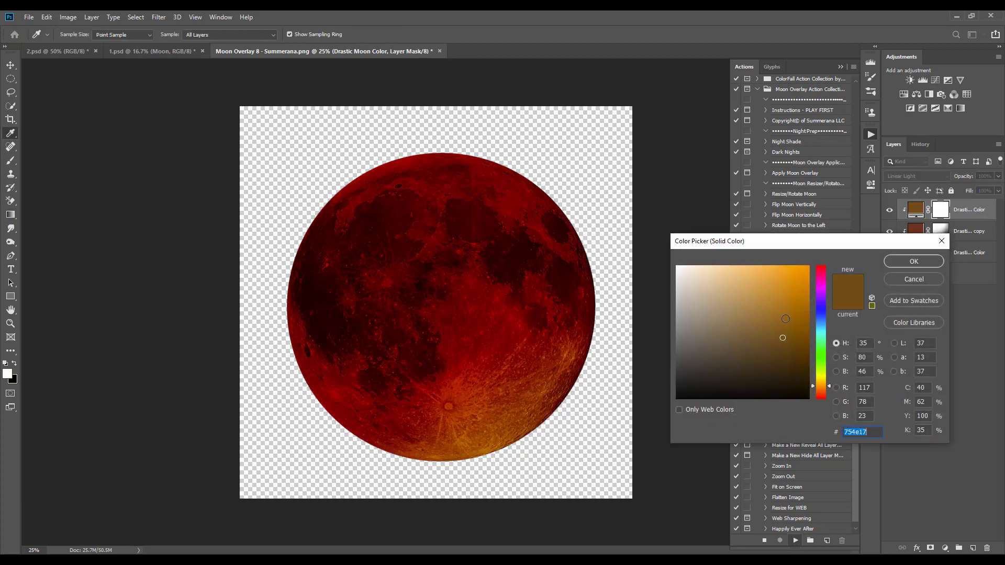
{"action": "left_click", "coordinate": [914, 261]}
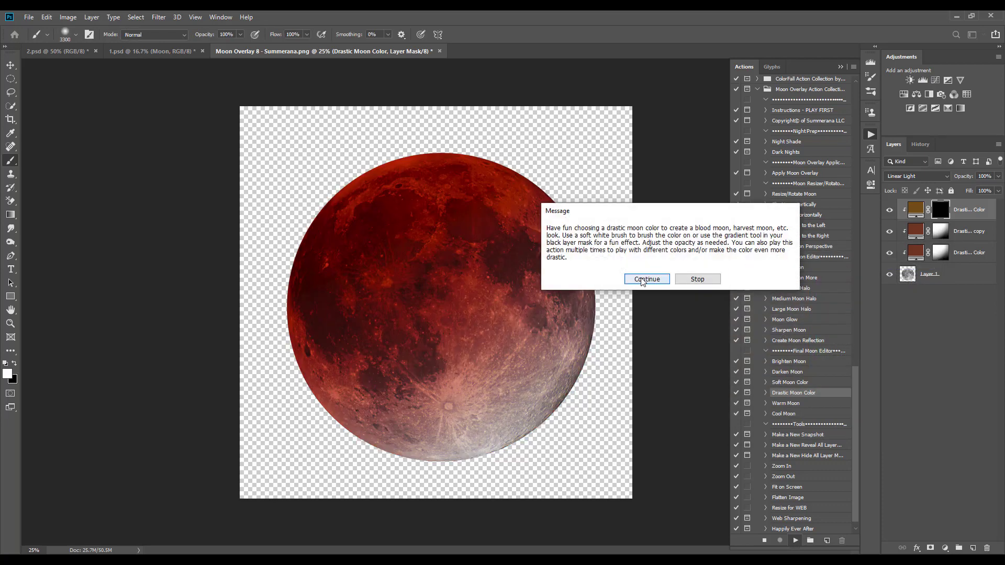
{"action": "left_click", "coordinate": [647, 279]}
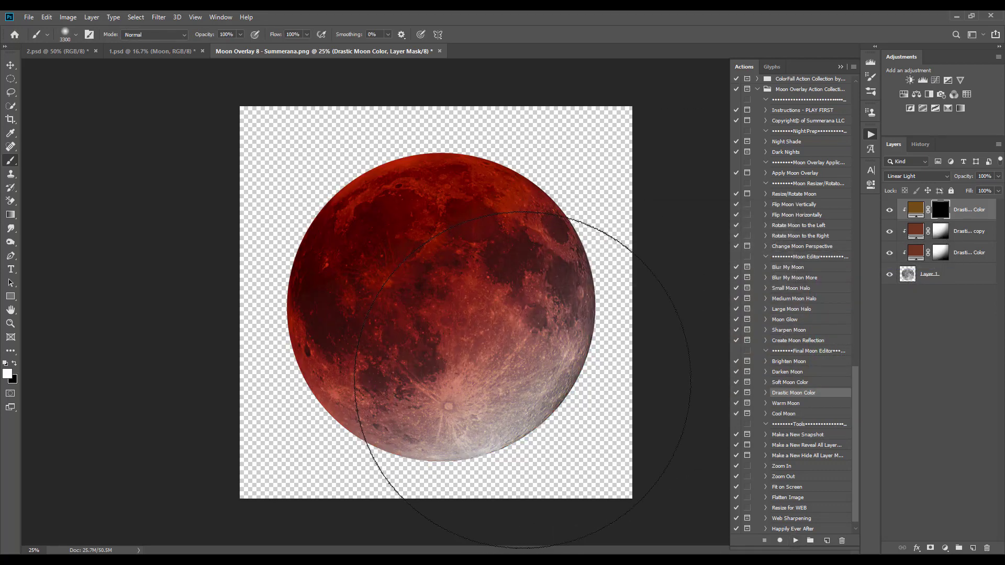
Paint white on the brown layer's mask across the moon, reducing the soft brush to 2000 px for the lower-right area
{"action": "left_click", "coordinate": [476, 387]}
{"action": "mouse_move", "coordinate": [477, 386]}
{"action": "left_mouse_down"}
{"action": "mouse_move", "coordinate": [435, 437]}
{"action": "mouse_move", "coordinate": [442, 296]}
{"action": "left_mouse_up"}
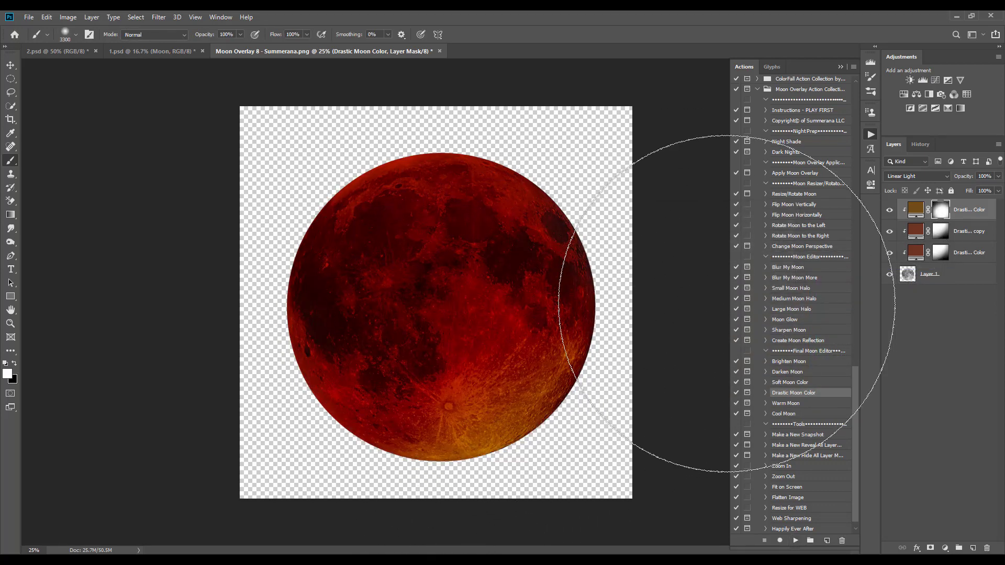
{"action": "key", "text": "bracketleft"}
{"action": "key", "text": "bracketleft"}
{"action": "key", "text": "bracketleft"}
{"action": "key", "text": "bracketleft"}
{"action": "key", "text": "bracketleft"}
{"action": "key", "text": "bracketleft"}
{"action": "key", "text": "bracketleft"}
{"action": "key", "text": "bracketleft"}
{"action": "key", "text": "bracketleft"}
{"action": "key", "text": "bracketleft"}
{"action": "key", "text": "bracketleft"}
{"action": "key", "text": "bracketleft"}
{"action": "key", "text": "bracketleft"}
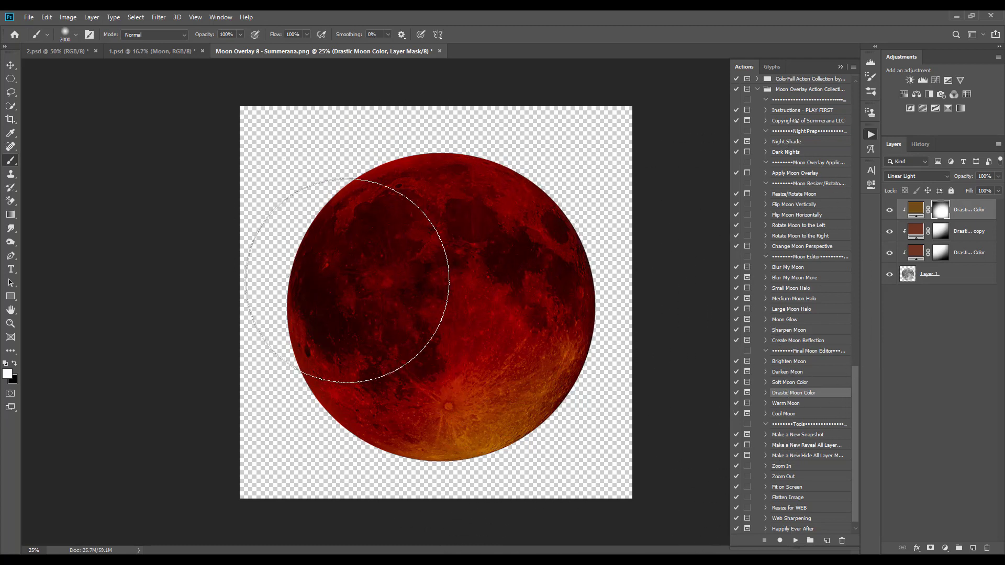
{"action": "left_click_drag", "start_coordinate": [541, 386], "coordinate": [547, 382]}
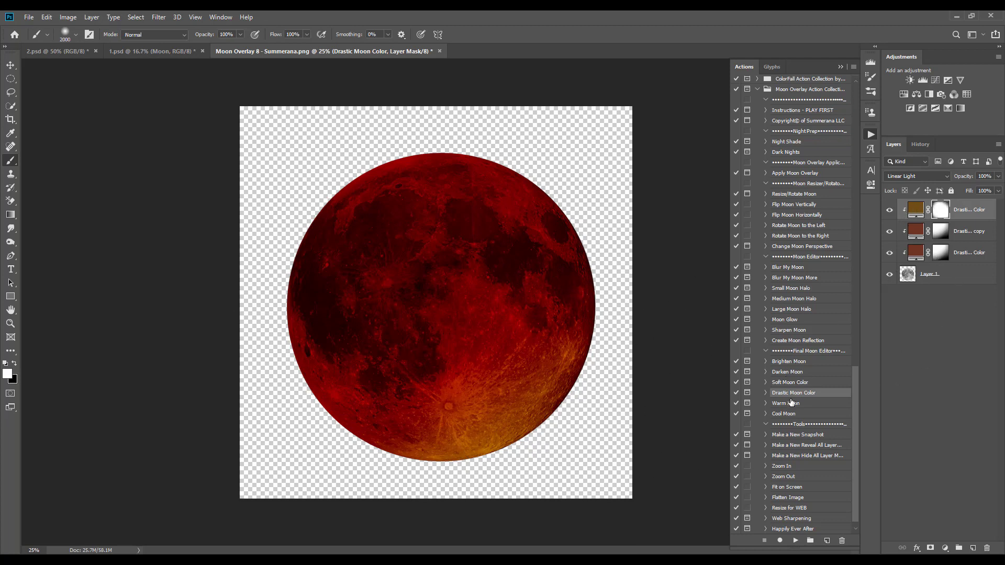
Run the Drastic Moon Color action with a black fill and set the new layer's blend mode to Soft Light
{"action": "left_click", "coordinate": [795, 540]}
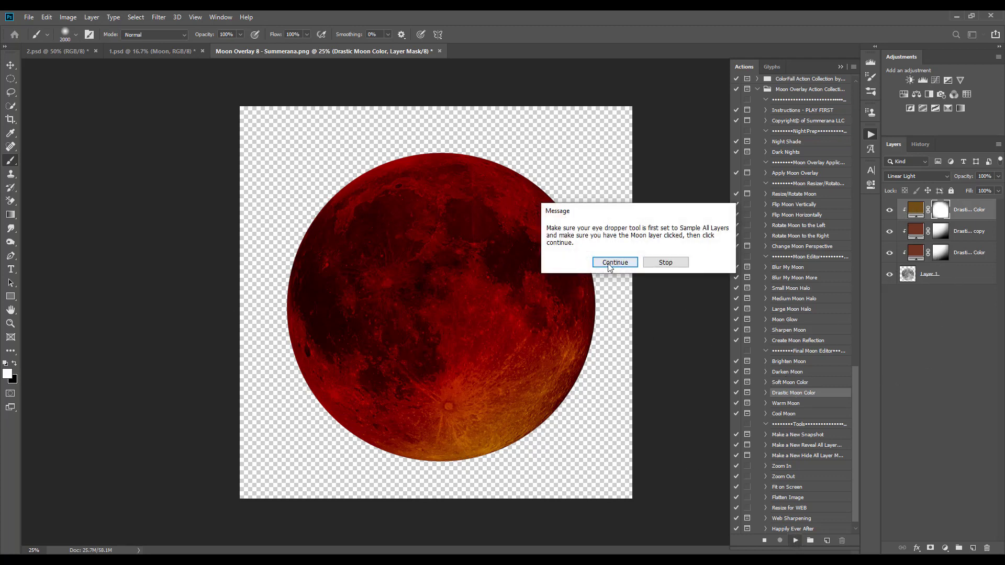
{"action": "left_click", "coordinate": [608, 260]}
{"action": "left_click", "coordinate": [593, 260]}
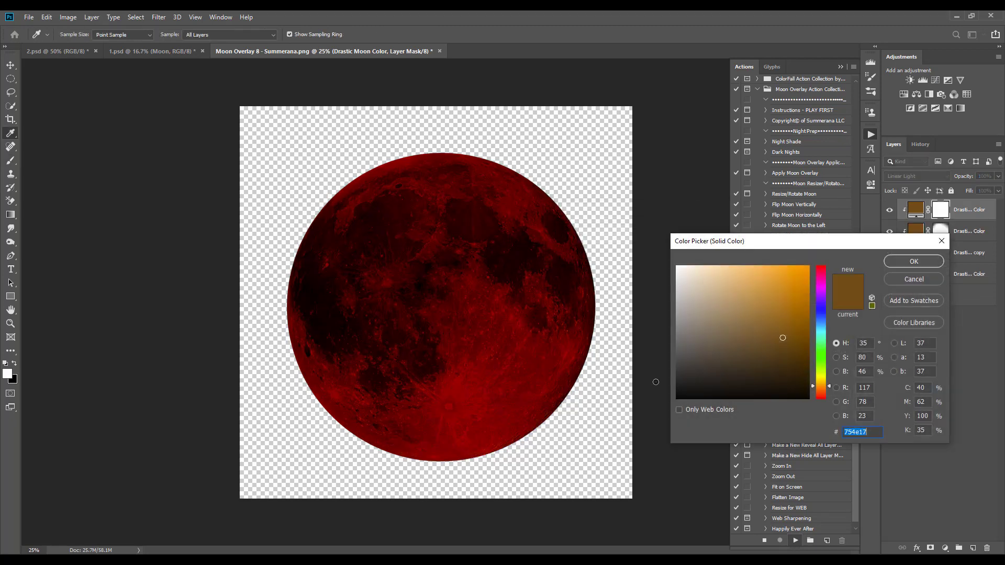
{"action": "left_click", "coordinate": [613, 432]}
{"action": "left_click", "coordinate": [920, 267]}
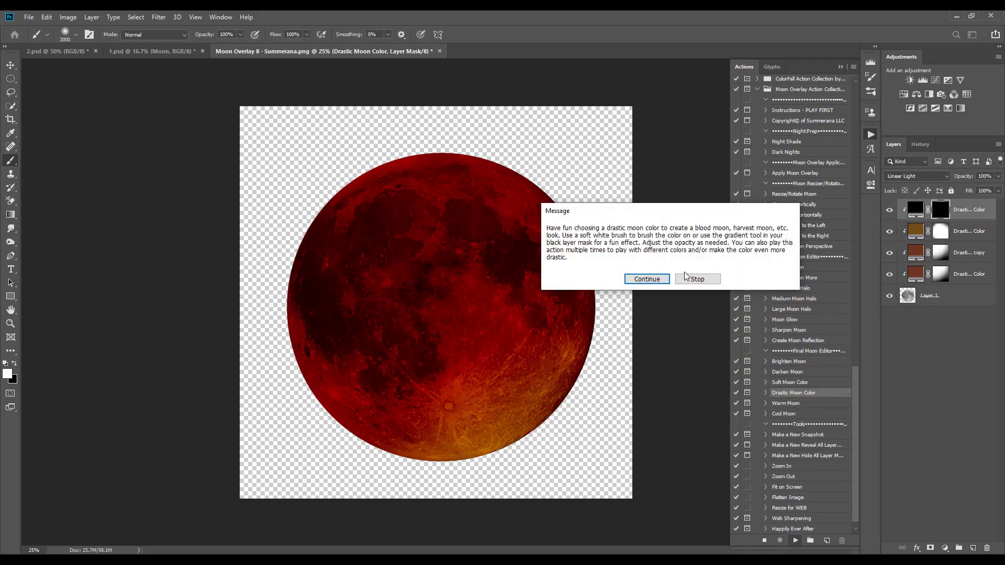
{"action": "key", "text": "Return"}
{"action": "left_click", "coordinate": [902, 177]}
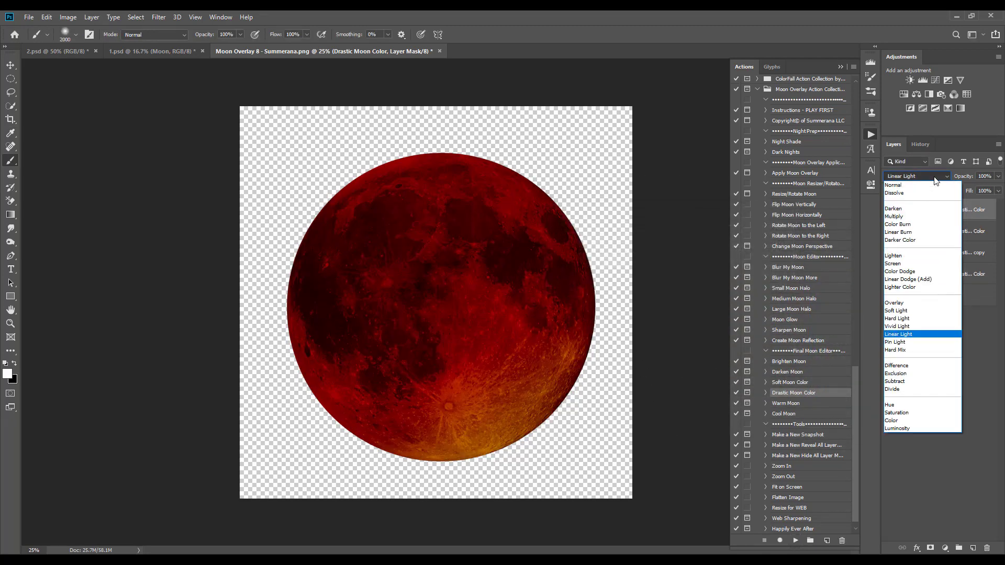
{"action": "left_click", "coordinate": [900, 313]}
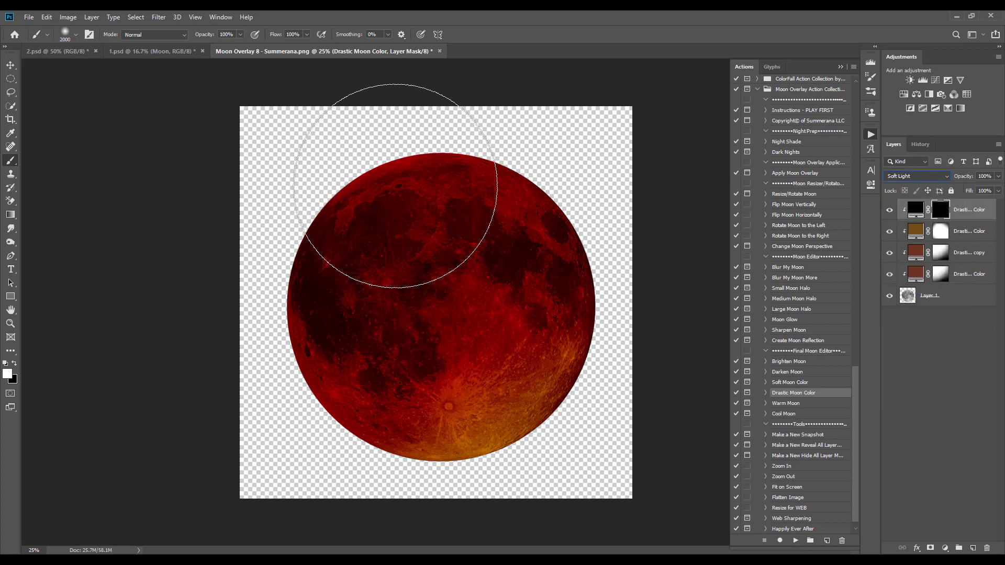
Paint white on the black layer's mask over the moon's left and upper areas, shrinking the soft brush to 800 px
{"action": "mouse_move", "coordinate": [390, 195]}
{"action": "left_mouse_down"}
{"action": "mouse_move", "coordinate": [382, 193]}
{"action": "mouse_move", "coordinate": [409, 146]}
{"action": "mouse_move", "coordinate": [336, 269]}
{"action": "mouse_move", "coordinate": [393, 319]}
{"action": "left_mouse_up"}
{"action": "key", "text": "bracketleft"}
{"action": "key", "text": "bracketleft"}
{"action": "left_click", "coordinate": [409, 318]}
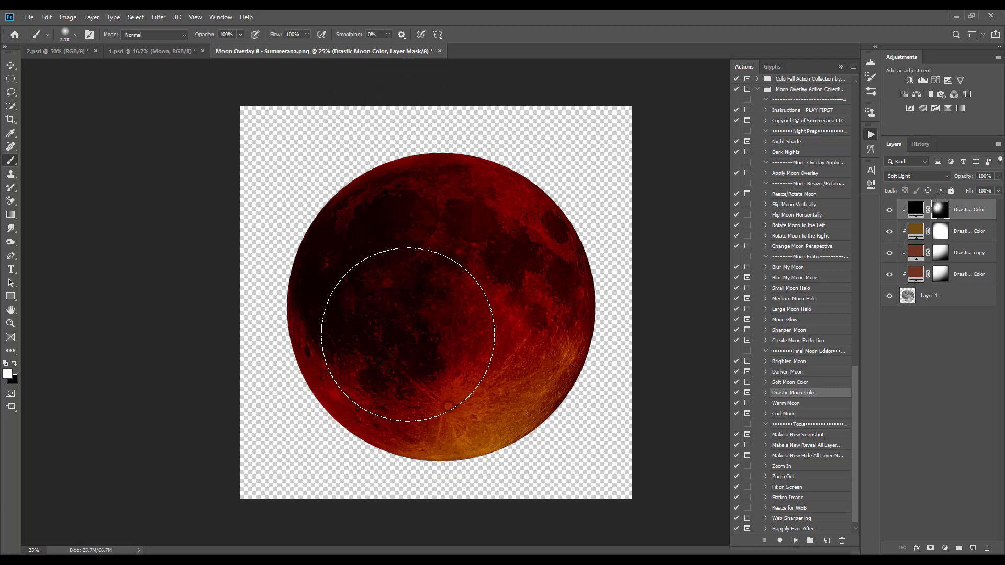
{"action": "key", "text": "bracketleft"}
{"action": "key", "text": "bracketleft"}
{"action": "key", "text": "bracketleft"}
{"action": "key", "text": "bracketleft"}
{"action": "key", "text": "bracketleft"}
{"action": "key", "text": "bracketleft"}
{"action": "key", "text": "bracketleft"}
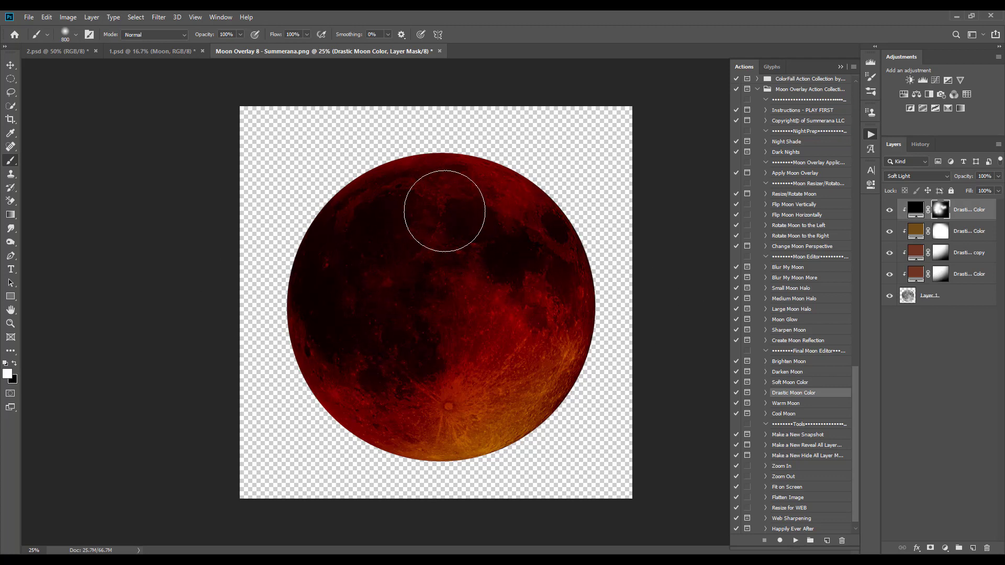
Lower the black Soft Light layer's opacity and toggle the Drastic Moon Color copy to compare its effect
{"action": "left_click", "coordinate": [998, 177]}
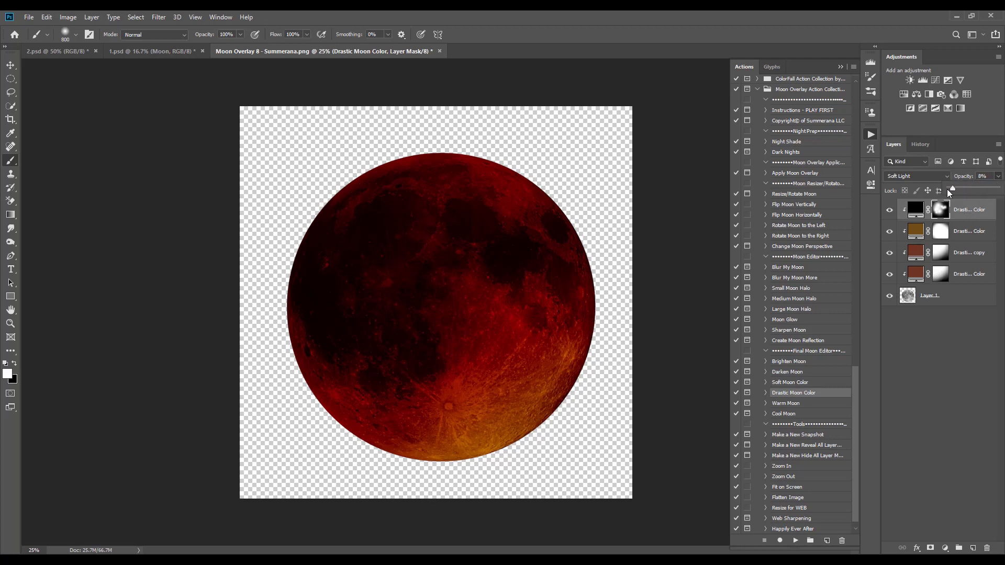
{"action": "left_click_drag", "start_coordinate": [997, 187], "coordinate": [966, 195]}
{"action": "left_click", "coordinate": [888, 254]}
{"action": "left_click", "coordinate": [889, 254]}
{"action": "left_click", "coordinate": [889, 254]}
Reduce the lowest Drastic Moon Color layer's opacity to 39% and check the effect of the copy above it
{"action": "left_click", "coordinate": [954, 257]}
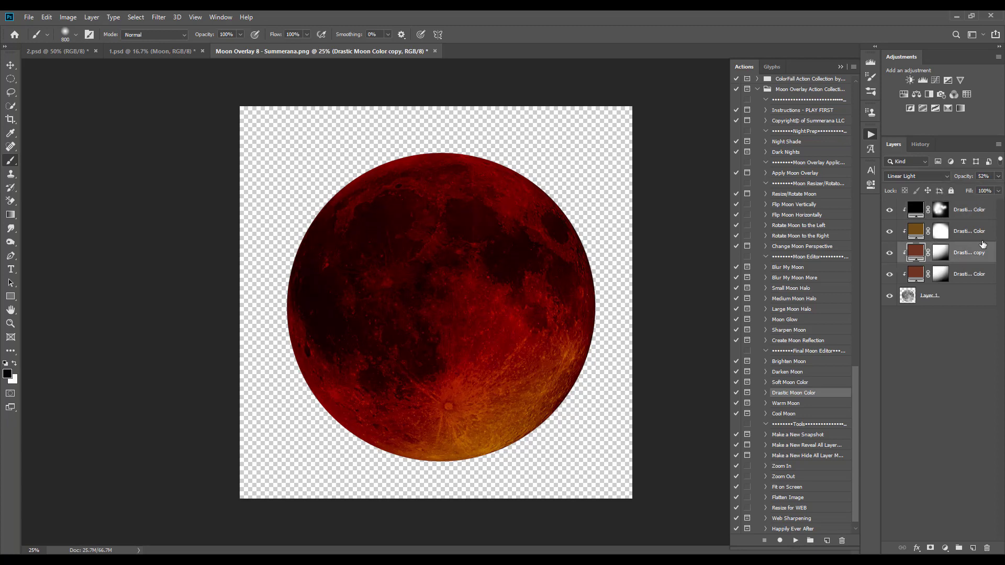
{"action": "left_click", "coordinate": [999, 176]}
{"action": "left_click", "coordinate": [968, 274]}
{"action": "left_click", "coordinate": [998, 176]}
{"action": "left_click_drag", "start_coordinate": [971, 190], "coordinate": [969, 190]}
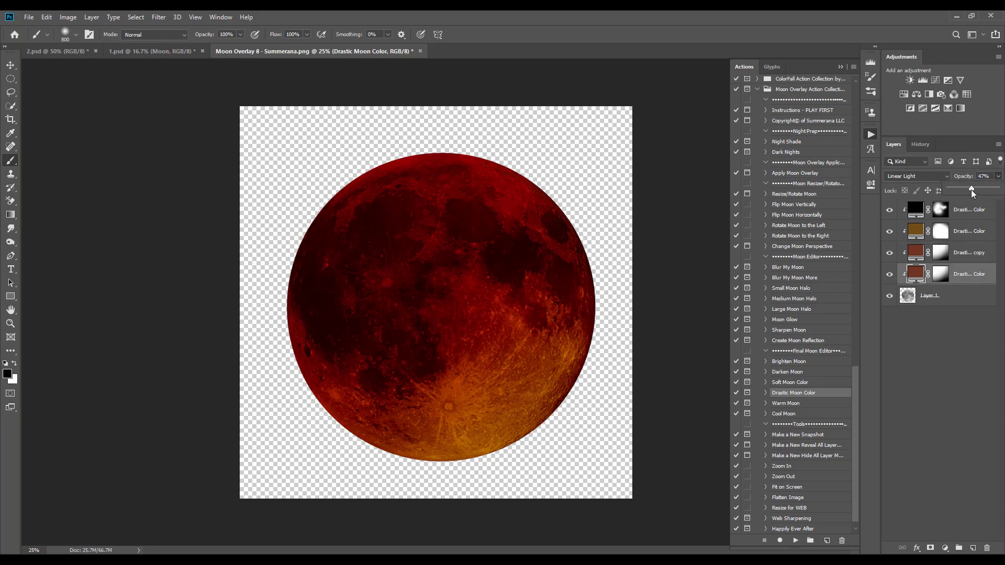
{"action": "mouse_move", "coordinate": [889, 253]}
{"action": "left_mouse_down"}
{"action": "mouse_move", "coordinate": [888, 274]}
{"action": "mouse_move", "coordinate": [889, 258]}
{"action": "left_mouse_up"}
Return to the 1.psd robot scene, hide the Moon layer and select the Background layer
{"action": "left_click", "coordinate": [11, 65]}
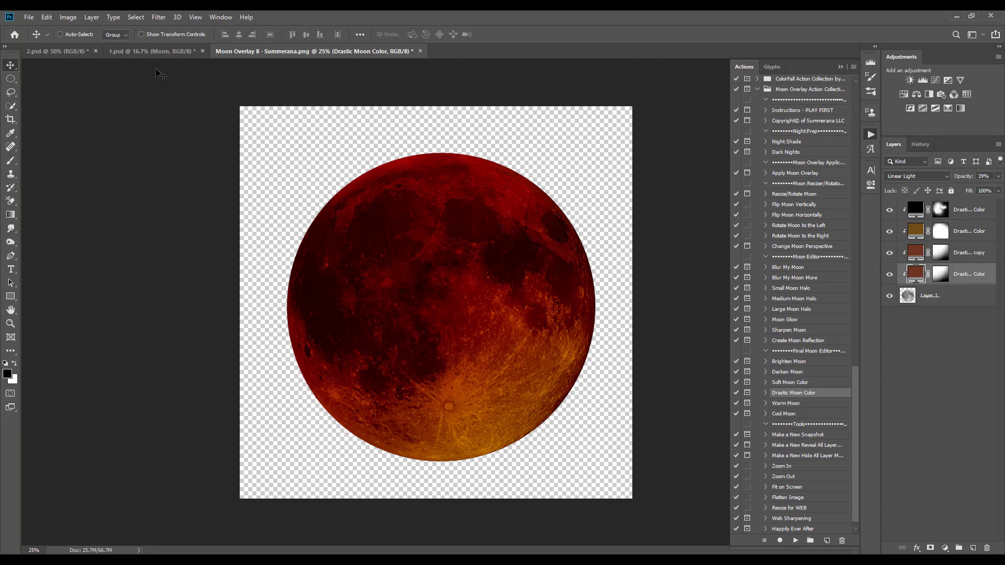
{"action": "left_click", "coordinate": [142, 51]}
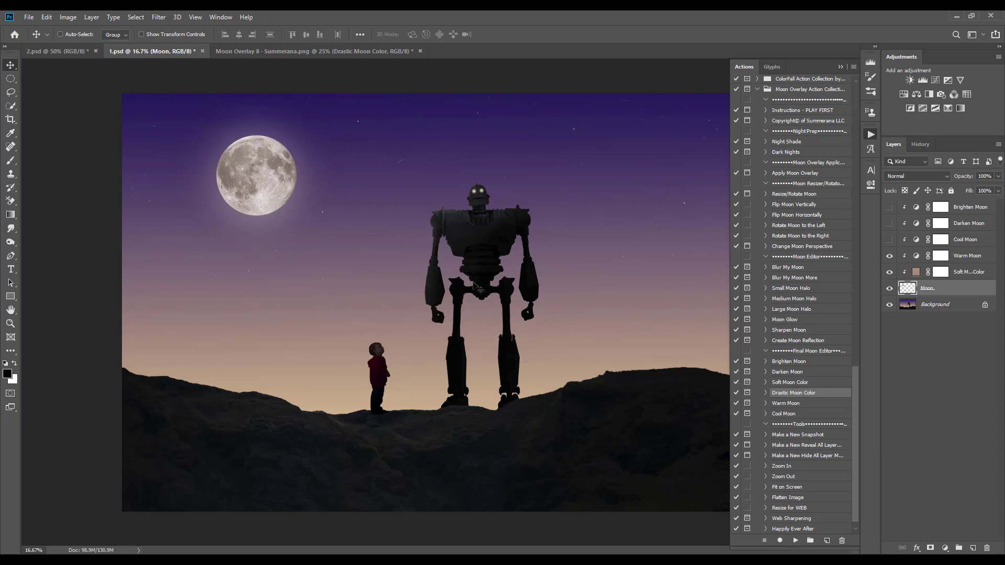
{"action": "left_click", "coordinate": [890, 291]}
{"action": "left_click", "coordinate": [919, 304]}
Run the Apply Moon Overlay action on the Background layer and place Moon Overlay 4 - Summerana
{"action": "left_click", "coordinate": [808, 176]}
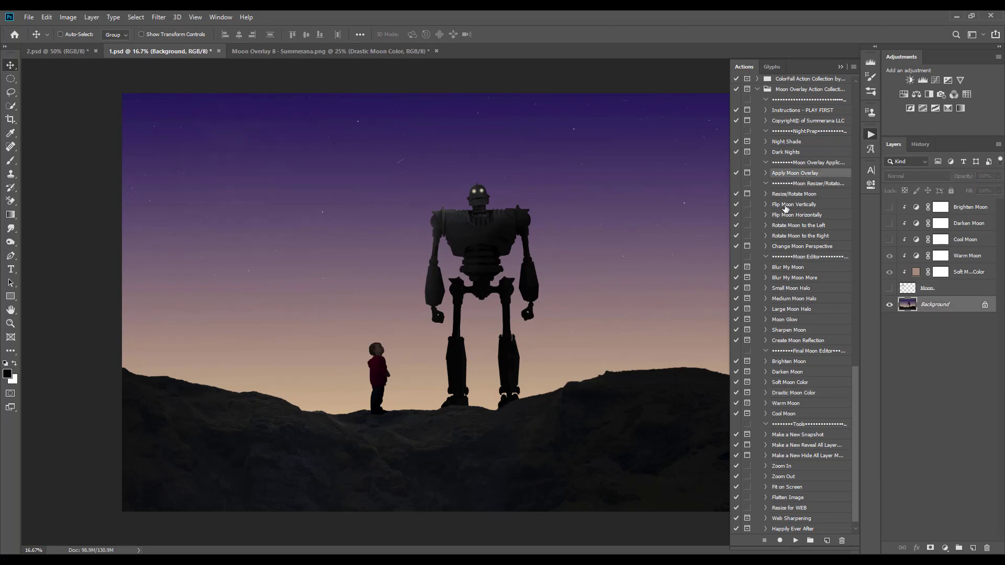
{"action": "left_click", "coordinate": [791, 544]}
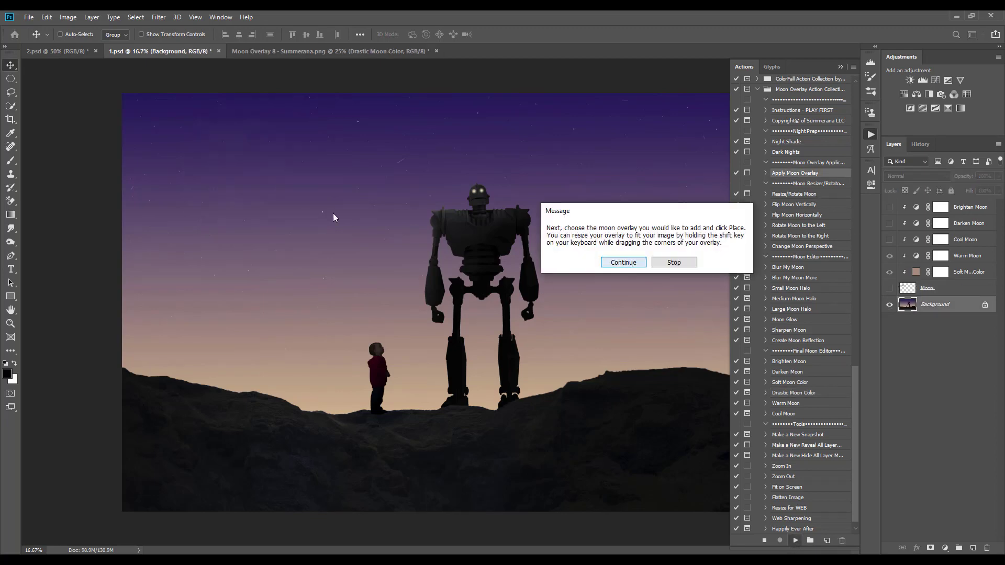
{"action": "key", "text": "Return"}
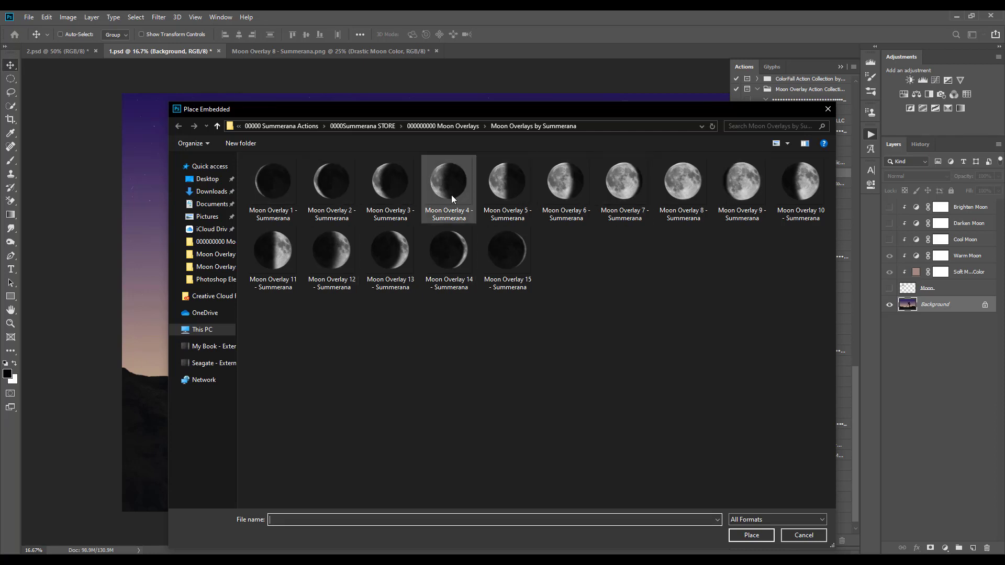
{"action": "left_click", "coordinate": [440, 186]}
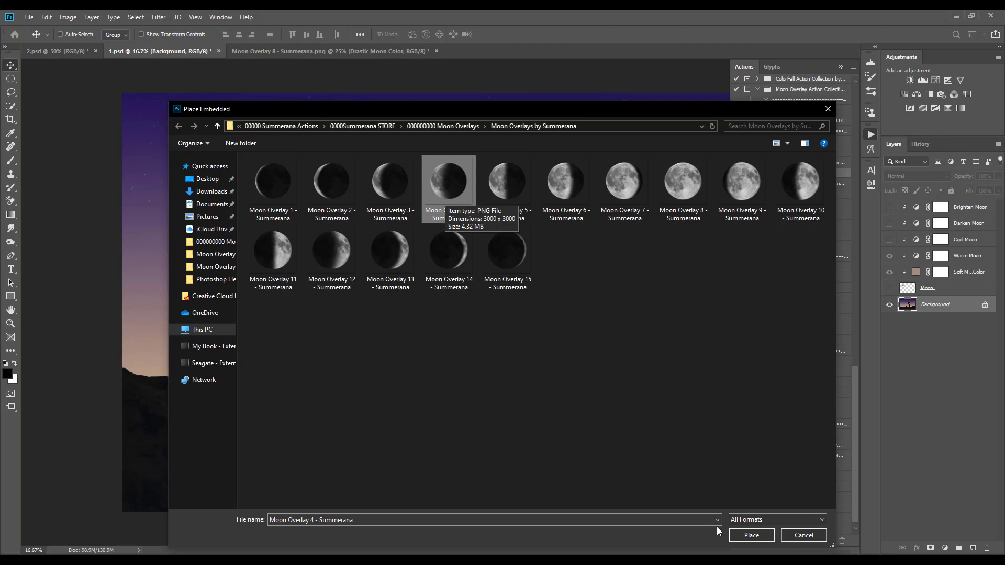
{"action": "left_click", "coordinate": [746, 533]}
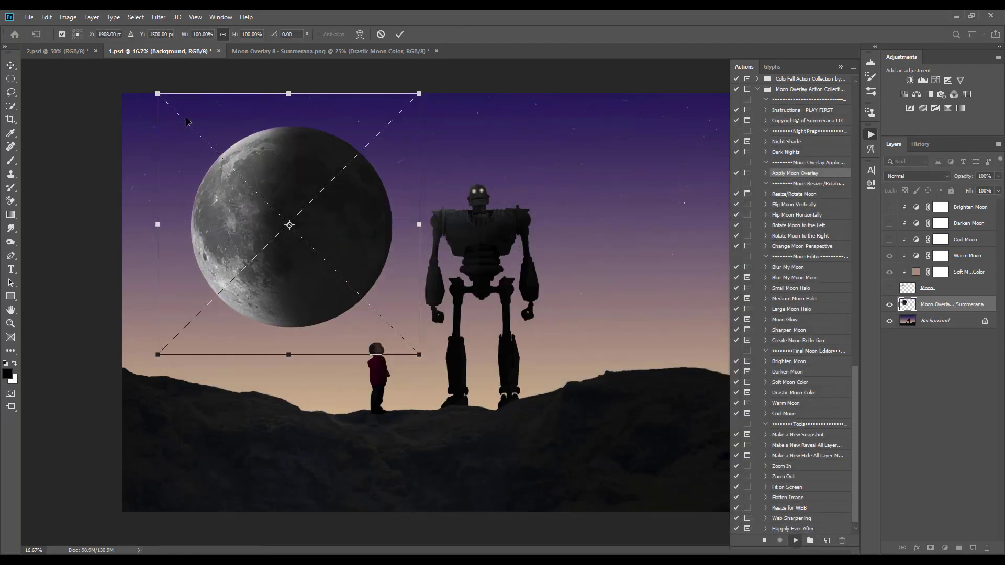
Scale the placed moon to about 37%, rotate it about -22.1°, position it in the upper-left sky and commit the placement
{"action": "left_click_drag", "start_coordinate": [162, 92], "coordinate": [307, 247]}
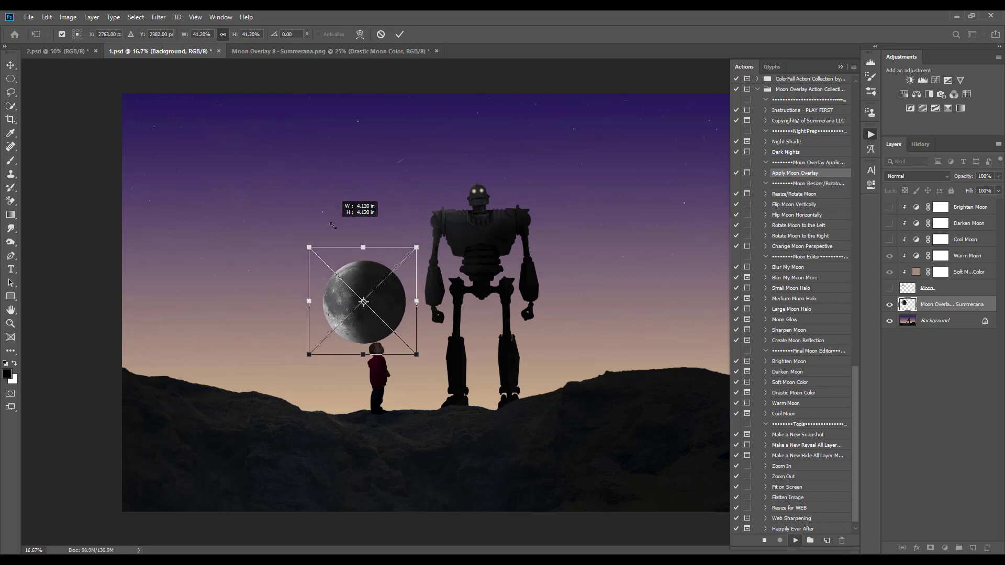
{"action": "left_click_drag", "start_coordinate": [360, 265], "coordinate": [271, 153]}
{"action": "left_click_drag", "start_coordinate": [250, 115], "coordinate": [215, 117]}
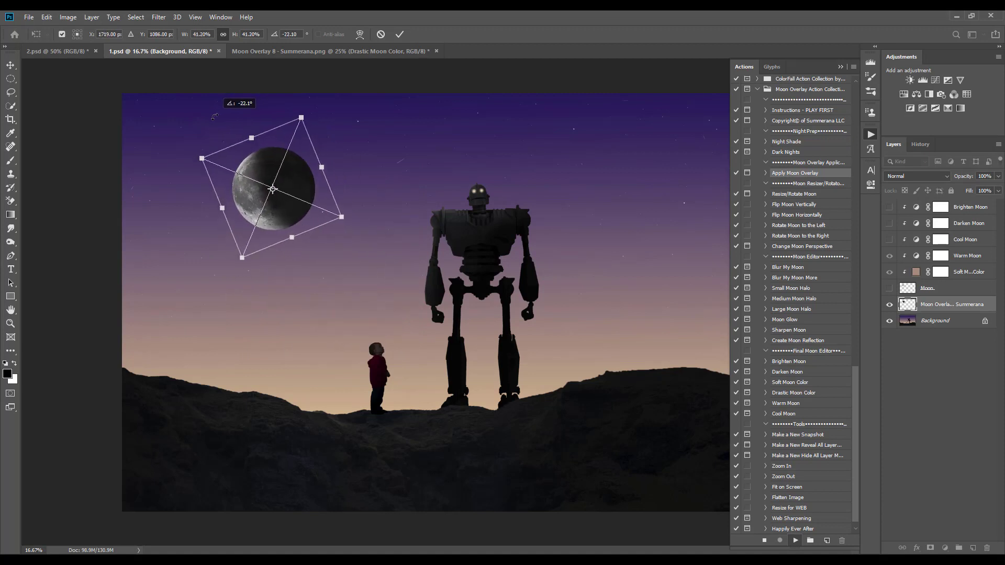
{"action": "left_click_drag", "start_coordinate": [301, 116], "coordinate": [297, 131]}
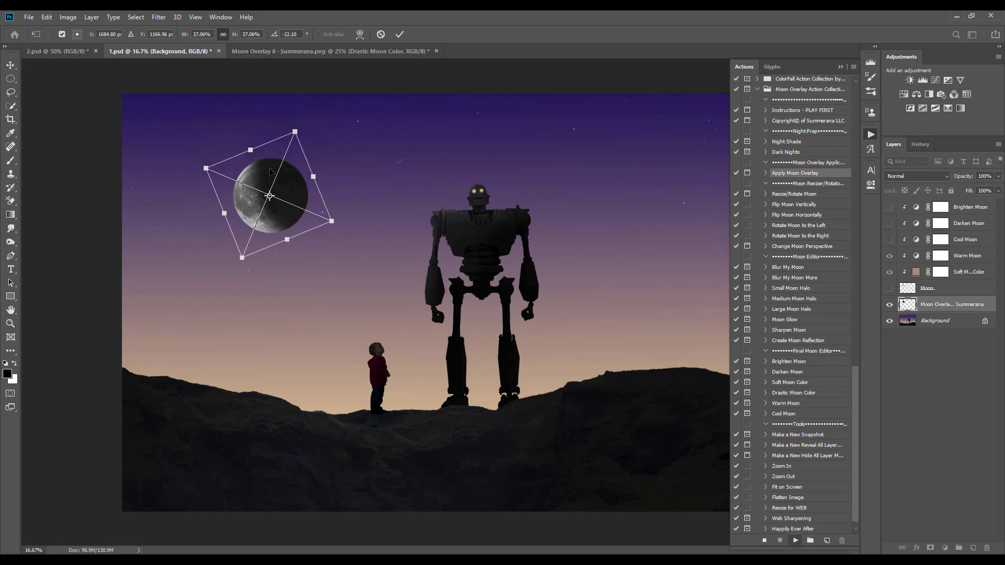
{"action": "left_click_drag", "start_coordinate": [265, 173], "coordinate": [270, 157]}
{"action": "left_click", "coordinate": [399, 35]}
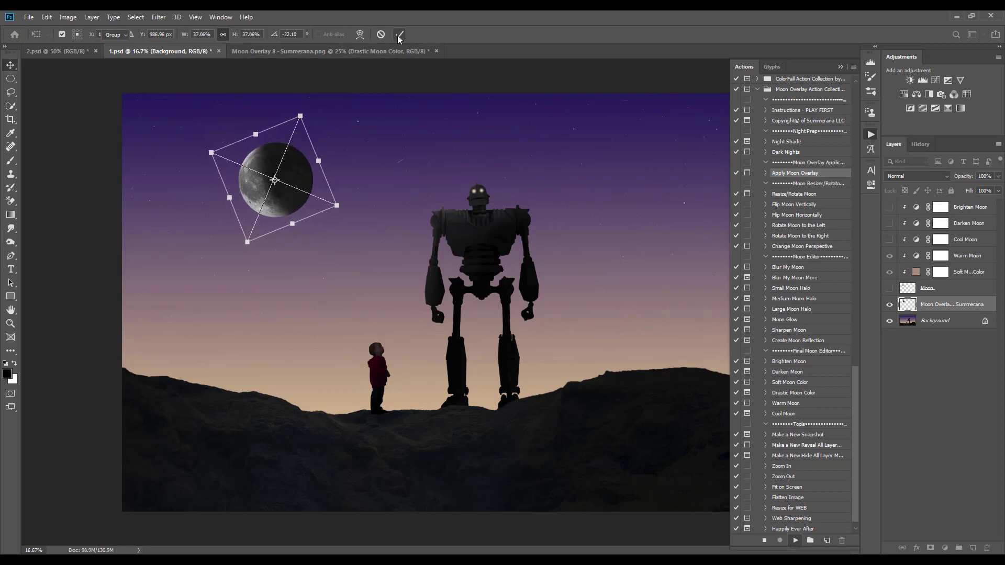
{"action": "left_click", "coordinate": [637, 270]}
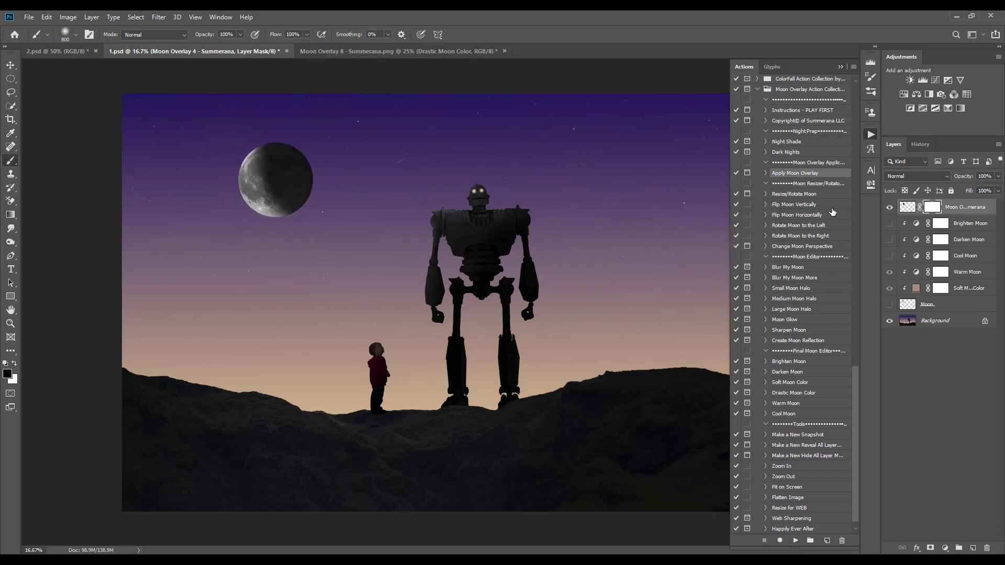
{"action": "left_click", "coordinate": [904, 208]}
{"action": "mouse_move", "coordinate": [284, 166]}
{"action": "left_mouse_down"}
{"action": "mouse_move", "coordinate": [289, 190]}
{"action": "mouse_move", "coordinate": [286, 161]}
{"action": "left_mouse_up"}
{"action": "key", "text": "ctrl+z"}
Hide the moon's dark side on its layer mask with a 1100 px Hard Round brush in black, leaving a crescent
{"action": "left_click", "coordinate": [931, 207]}
{"action": "left_click", "coordinate": [66, 36]}
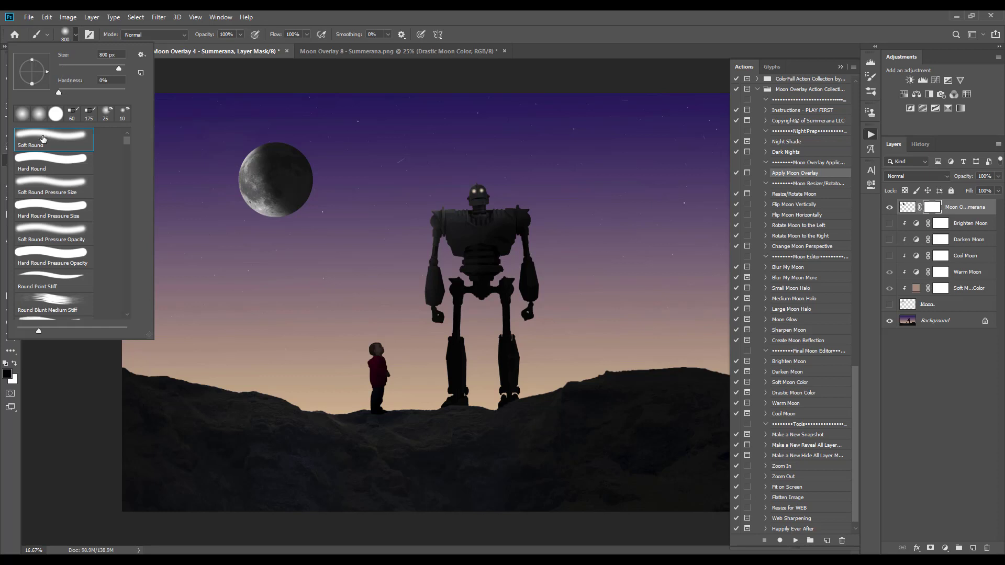
{"action": "left_click", "coordinate": [48, 162]}
{"action": "key", "text": "Return"}
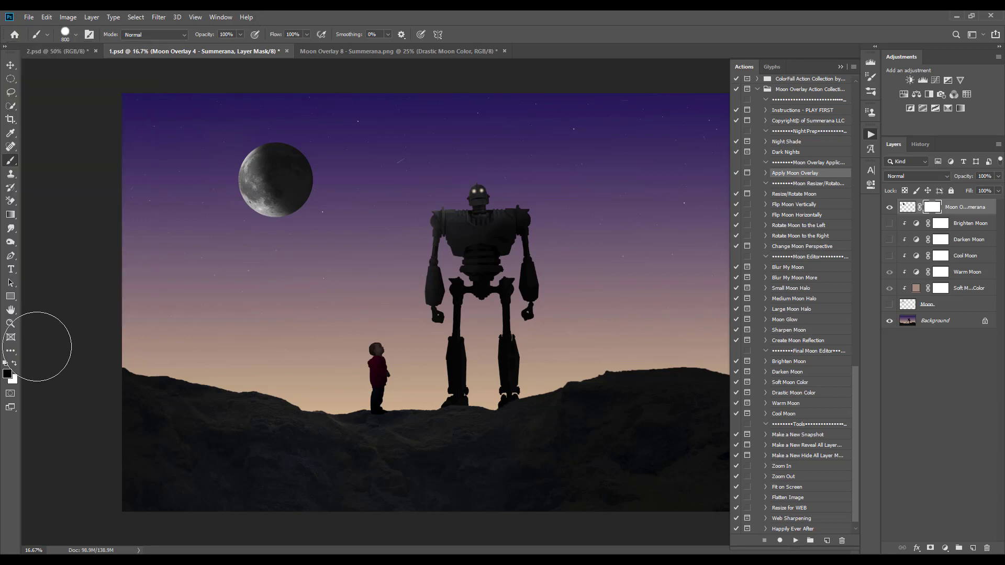
{"action": "key", "text": "bracketright"}
{"action": "key", "text": "bracketright"}
{"action": "key", "text": "bracketright"}
{"action": "left_click", "coordinate": [304, 162]}
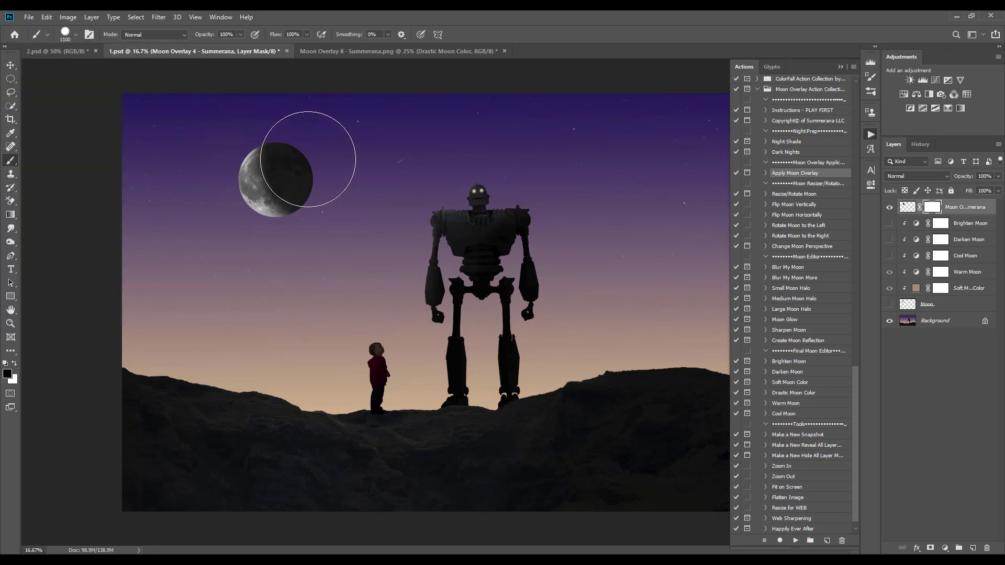
{"action": "key", "text": "ctrl+z"}
{"action": "left_click", "coordinate": [304, 163]}
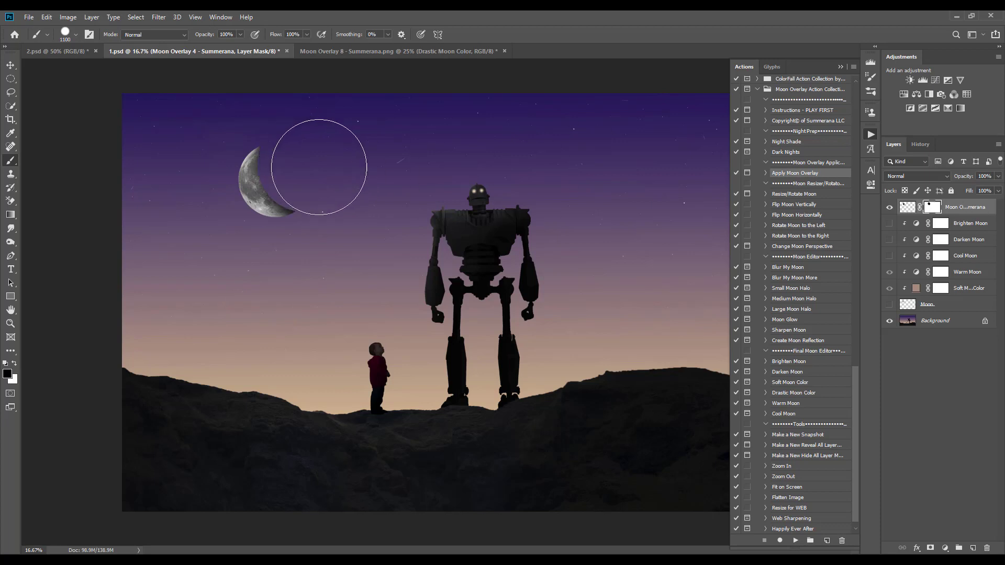
Switch to the Soft Round brush and reduce its size to 400 px
{"action": "left_click", "coordinate": [76, 35]}
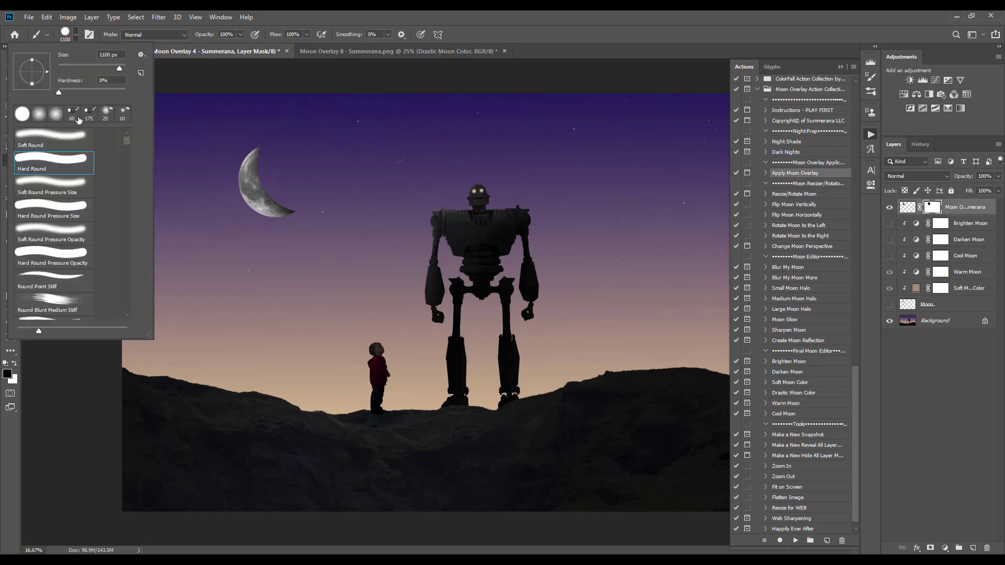
{"action": "double_click", "coordinate": [52, 137]}
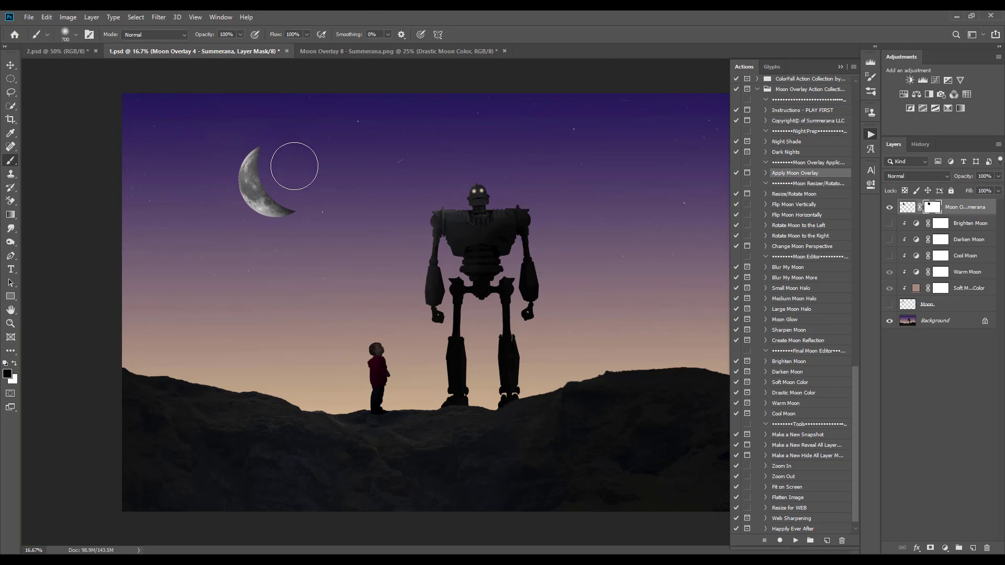
{"action": "key", "text": "bracketright"}
{"action": "key", "text": "bracketright"}
{"action": "key", "text": "bracketright"}
{"action": "key", "text": "bracketright"}
{"action": "key", "text": "bracketright"}
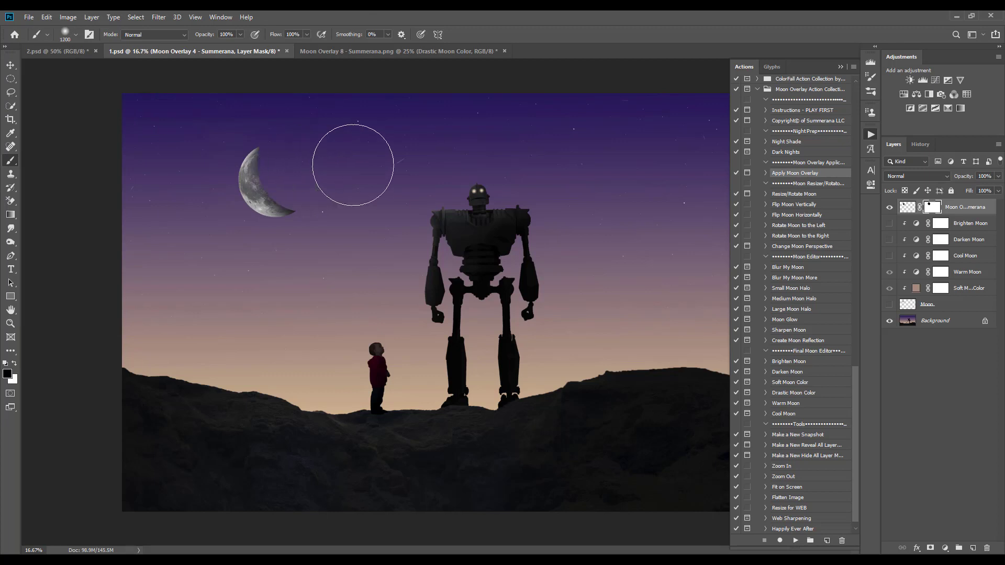
{"action": "key", "text": "bracketleft"}
{"action": "key", "text": "bracketleft"}
{"action": "key", "text": "bracketleft"}
{"action": "key", "text": "bracketleft"}
{"action": "key", "text": "bracketleft"}
{"action": "key", "text": "bracketleft"}
{"action": "key", "text": "bracketleft"}
{"action": "key", "text": "bracketleft"}
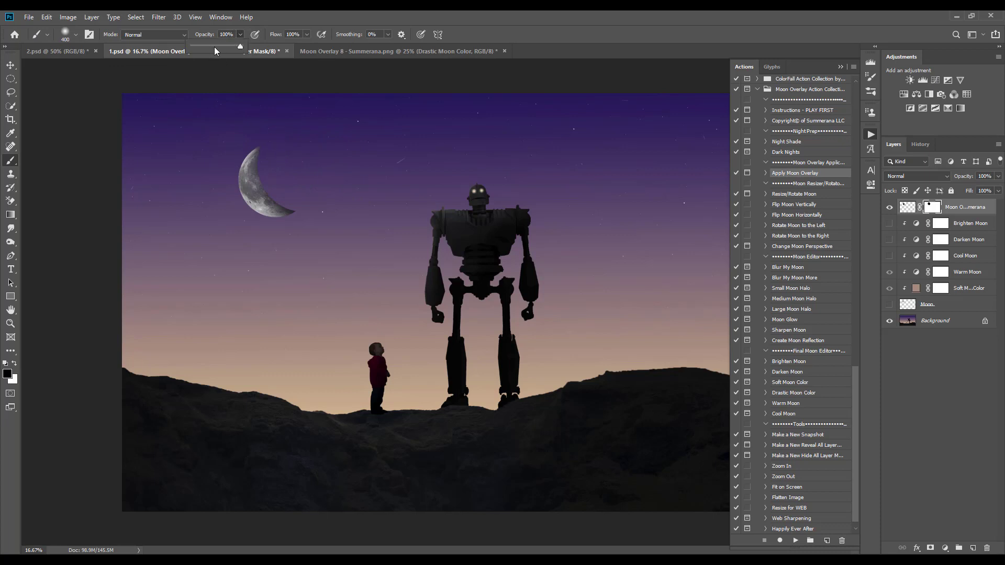
Soften the crescent's inner edge on the layer mask with a 300 px soft brush at 22% opacity
{"action": "key", "text": "2"}
{"action": "key", "text": "2"}
{"action": "key", "text": "bracketleft"}
{"action": "mouse_move", "coordinate": [269, 150]}
{"action": "left_mouse_down"}
{"action": "mouse_move", "coordinate": [278, 194]}
{"action": "mouse_move", "coordinate": [305, 203]}
{"action": "left_mouse_up"}
{"action": "mouse_move", "coordinate": [277, 169]}
{"action": "left_mouse_down"}
{"action": "mouse_move", "coordinate": [265, 171]}
{"action": "mouse_move", "coordinate": [285, 202]}
{"action": "left_mouse_up"}
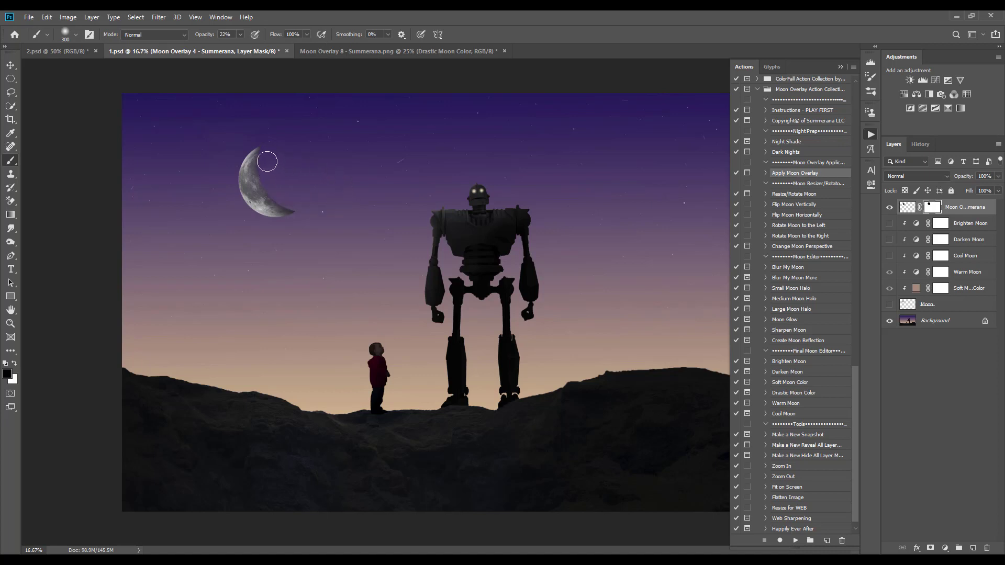
{"action": "left_click_drag", "start_coordinate": [262, 157], "coordinate": [287, 202]}
Target the moon layer's image and move the crescent across the sky and back, slightly up and left of where it started
{"action": "left_click", "coordinate": [901, 207]}
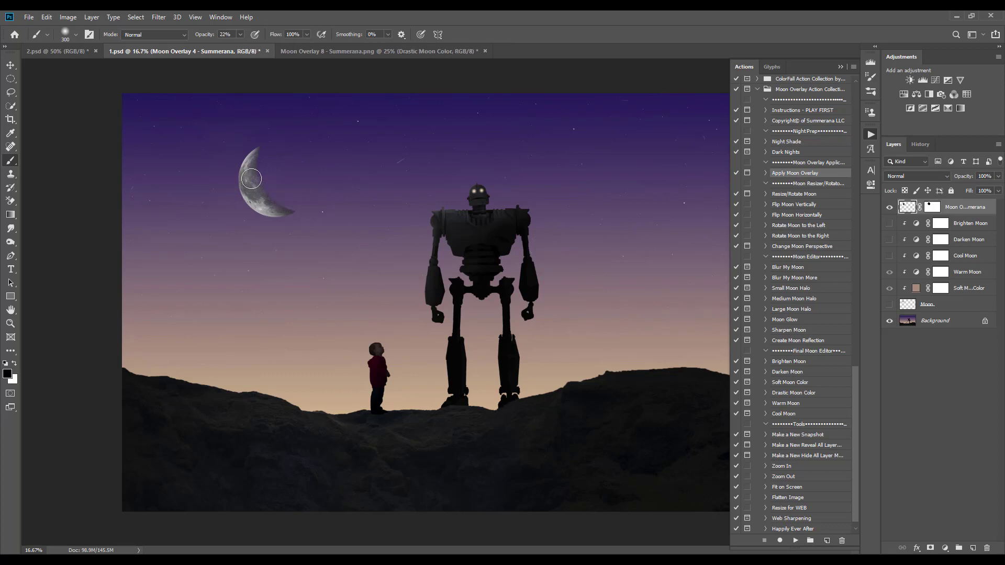
{"action": "left_click", "coordinate": [10, 65]}
{"action": "left_click_drag", "start_coordinate": [256, 185], "coordinate": [630, 180]}
{"action": "left_click_drag", "start_coordinate": [513, 180], "coordinate": [268, 160]}
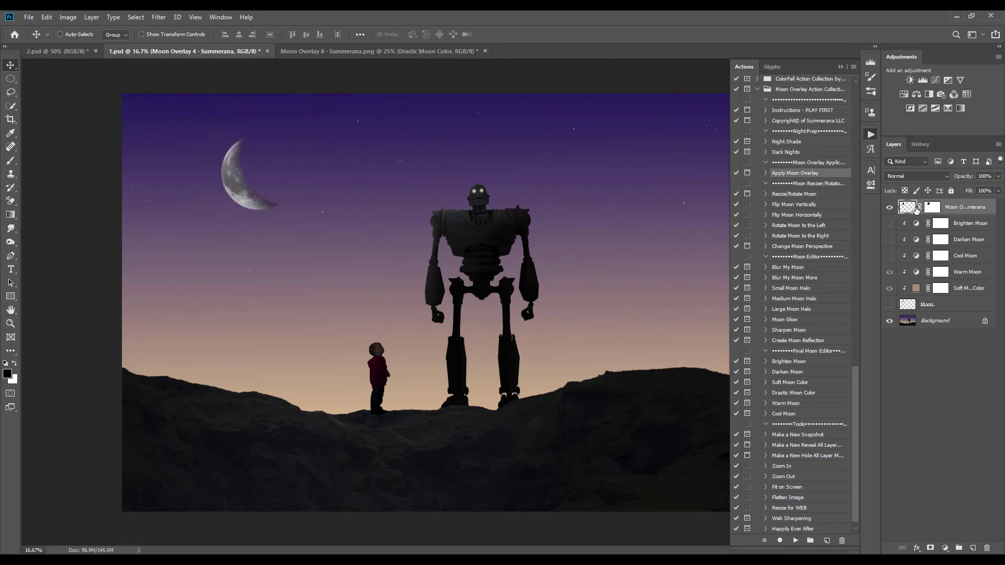
Restore the full moon by painting white on its layer mask with a 1100 px soft brush at 100% opacity
{"action": "left_click", "coordinate": [932, 207]}
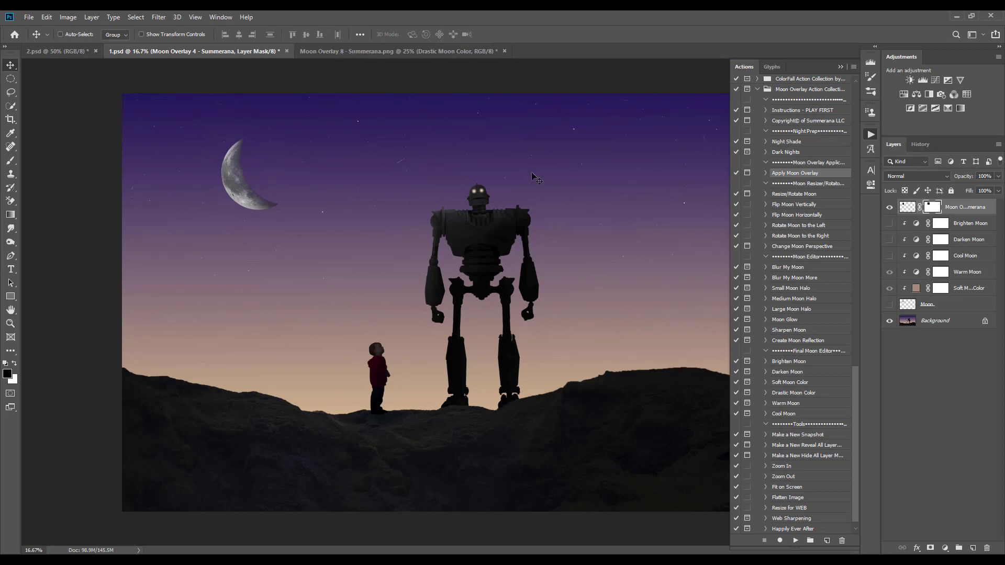
{"action": "left_click", "coordinate": [11, 160]}
{"action": "left_click", "coordinate": [14, 363]}
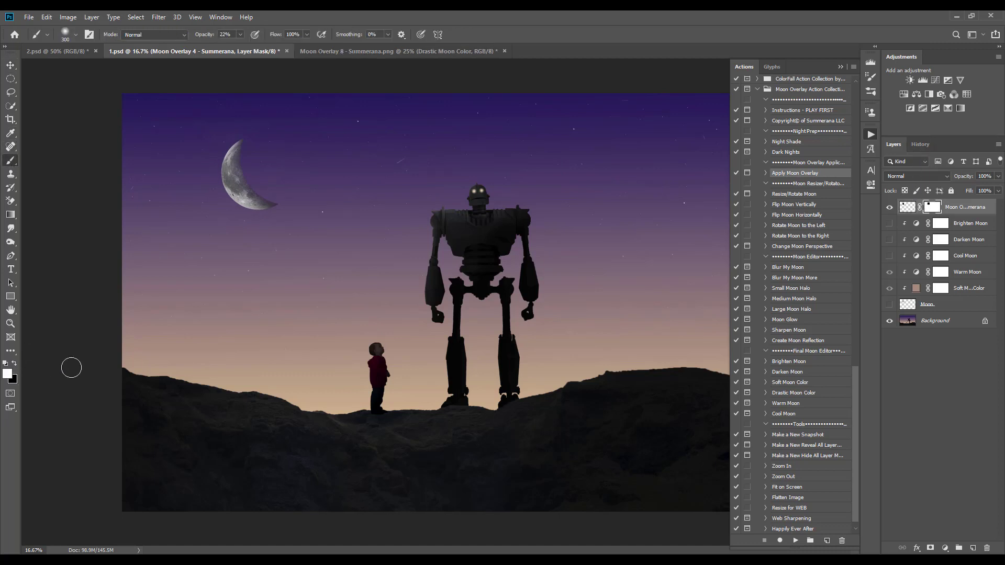
{"action": "key", "text": "bracketright"}
{"action": "left_click", "coordinate": [240, 34]}
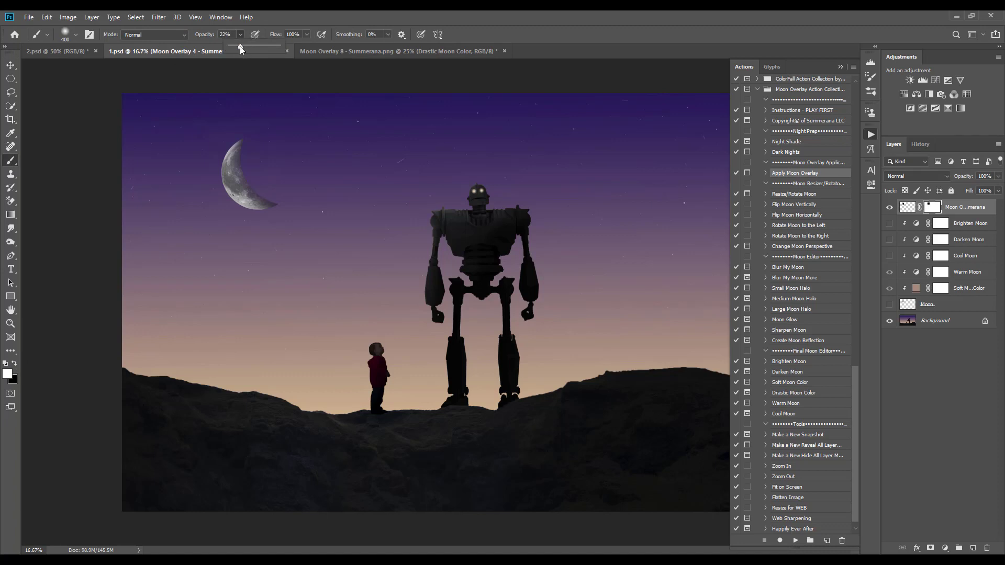
{"action": "left_click_drag", "start_coordinate": [239, 51], "coordinate": [321, 52]}
{"action": "key", "text": "bracketright"}
{"action": "key", "text": "bracketright"}
{"action": "key", "text": "bracketright"}
{"action": "key", "text": "bracketright"}
{"action": "key", "text": "bracketright"}
{"action": "key", "text": "bracketright"}
{"action": "key", "text": "bracketright"}
{"action": "mouse_move", "coordinate": [251, 172]}
{"action": "left_mouse_down"}
{"action": "mouse_move", "coordinate": [307, 168]}
{"action": "mouse_move", "coordinate": [296, 187]}
{"action": "mouse_move", "coordinate": [225, 157]}
{"action": "left_mouse_up"}
Target the moon layer's image and choose the Background Eraser Tool with Contiguous limits
{"action": "left_click", "coordinate": [11, 65]}
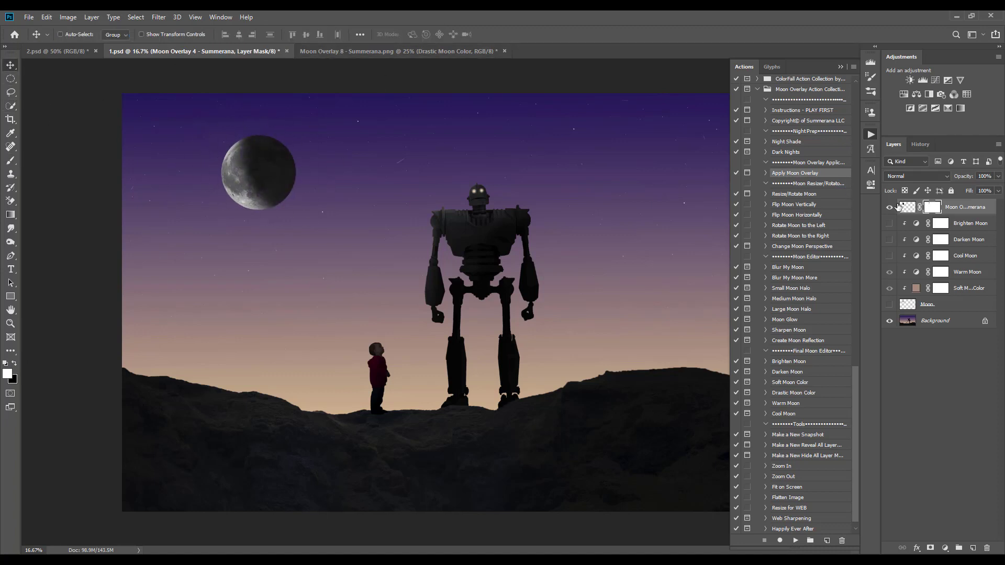
{"action": "left_click", "coordinate": [908, 207]}
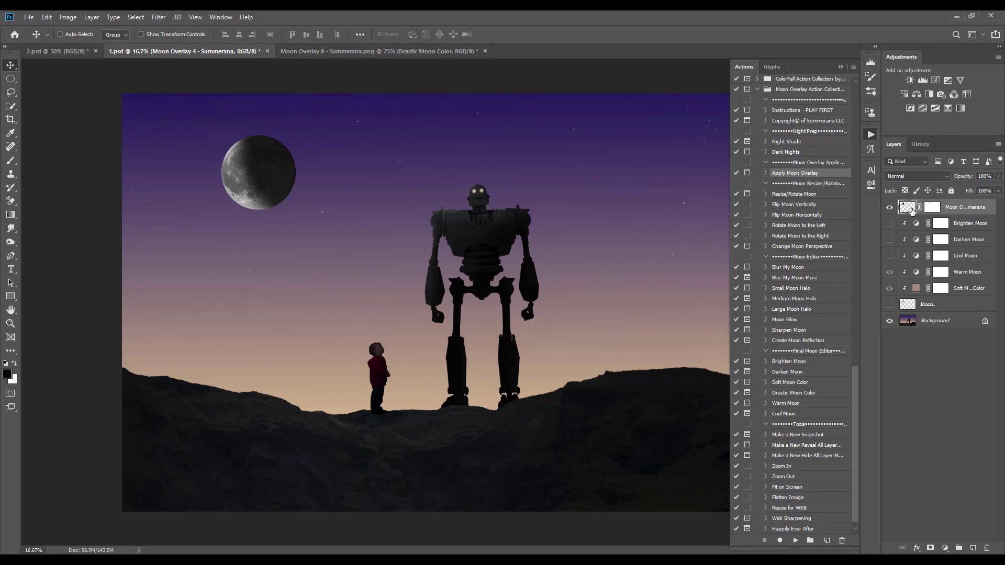
{"action": "left_click", "coordinate": [10, 201]}
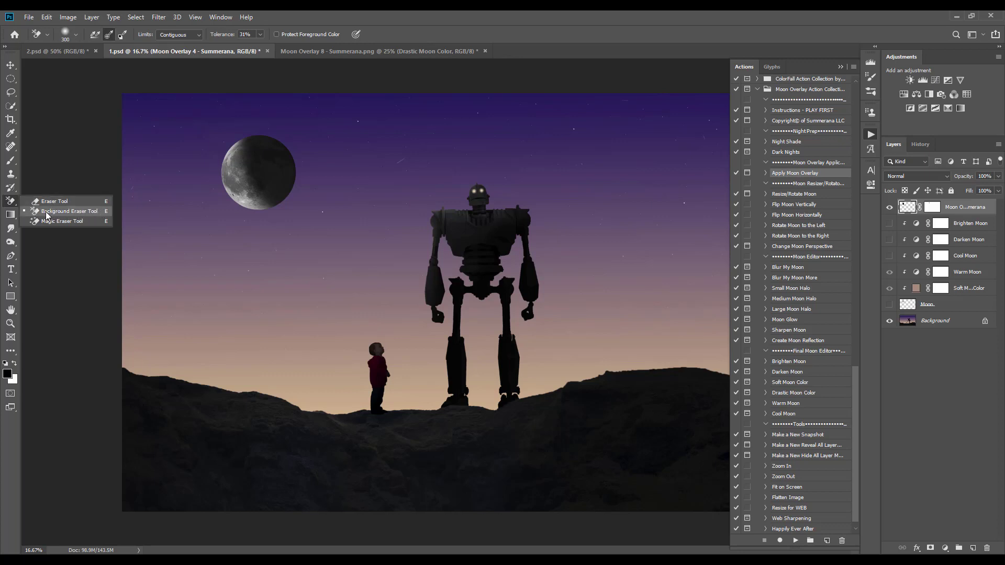
{"action": "left_click", "coordinate": [72, 214]}
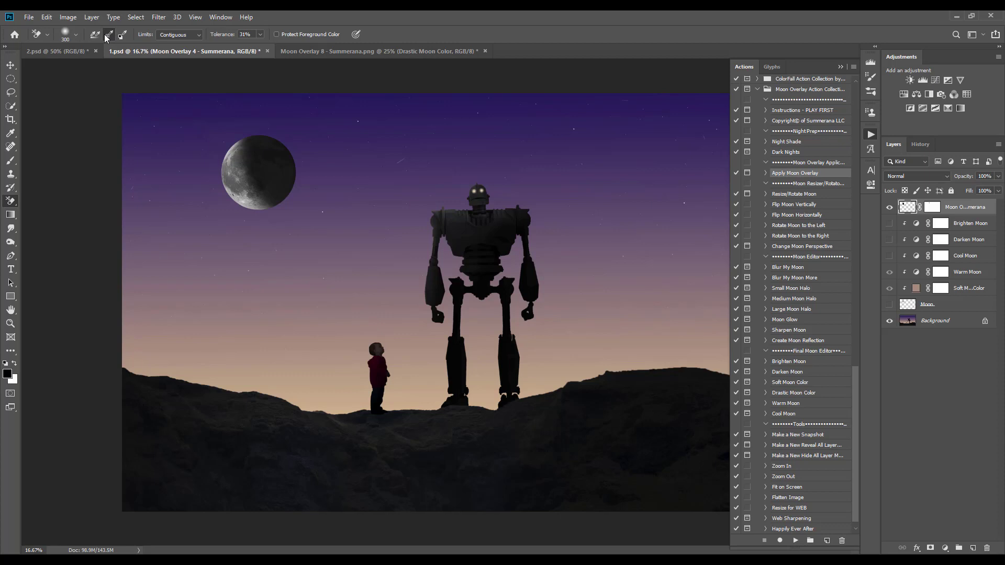
{"action": "left_click", "coordinate": [186, 35]}
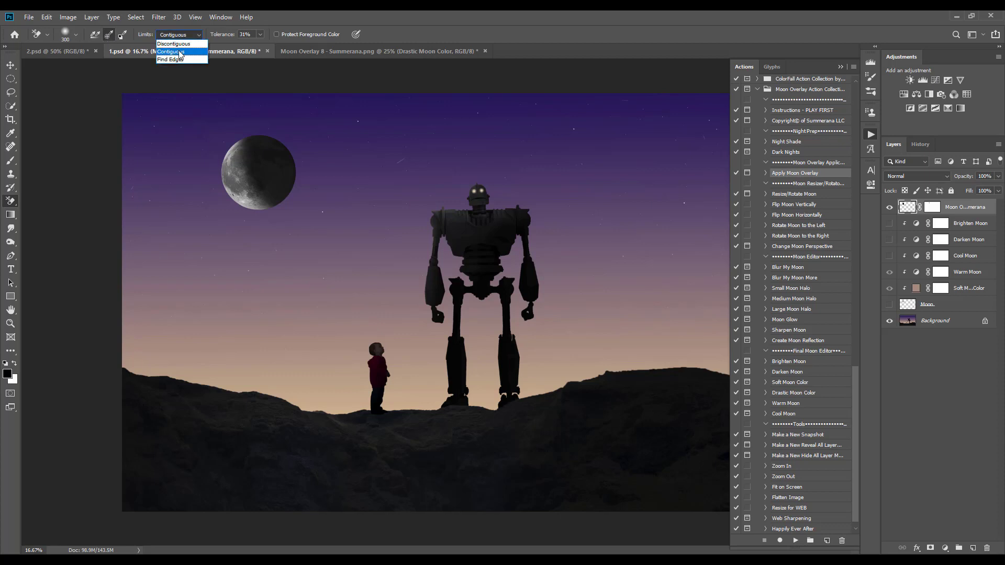
{"action": "left_click", "coordinate": [182, 51]}
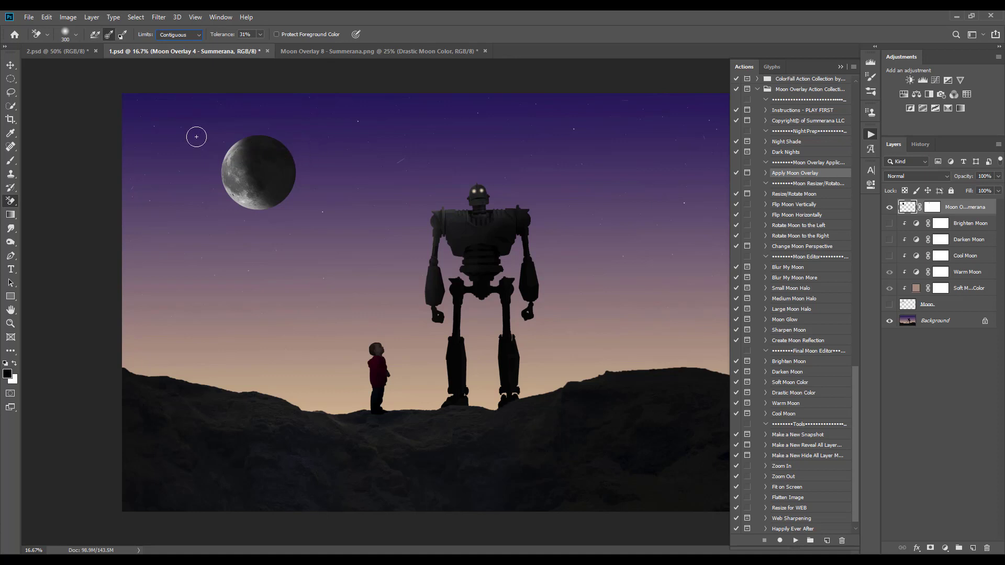
Erase the dark side of the moon with the 300 px Background Eraser, leaving the lit crescent
{"action": "left_click", "coordinate": [11, 65]}
{"action": "left_click", "coordinate": [11, 201]}
{"action": "key", "text": "bracketleft"}
{"action": "key", "text": "bracketleft"}
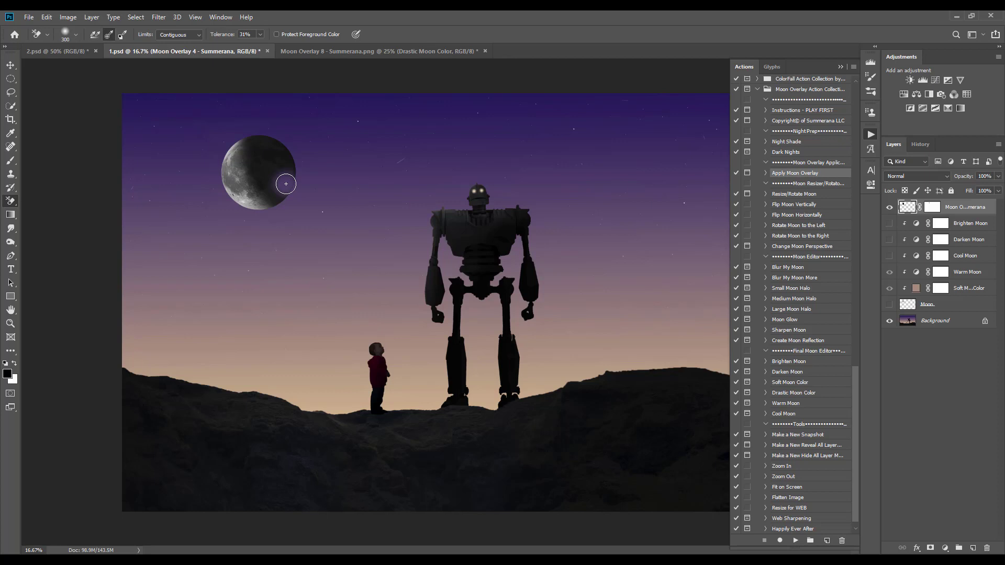
{"action": "mouse_move", "coordinate": [289, 180]}
{"action": "left_mouse_down"}
{"action": "mouse_move", "coordinate": [277, 146]}
{"action": "mouse_move", "coordinate": [293, 159]}
{"action": "mouse_move", "coordinate": [299, 185]}
{"action": "mouse_move", "coordinate": [269, 140]}
{"action": "mouse_move", "coordinate": [257, 137]}
{"action": "mouse_move", "coordinate": [265, 177]}
{"action": "mouse_move", "coordinate": [251, 153]}
{"action": "left_mouse_up"}
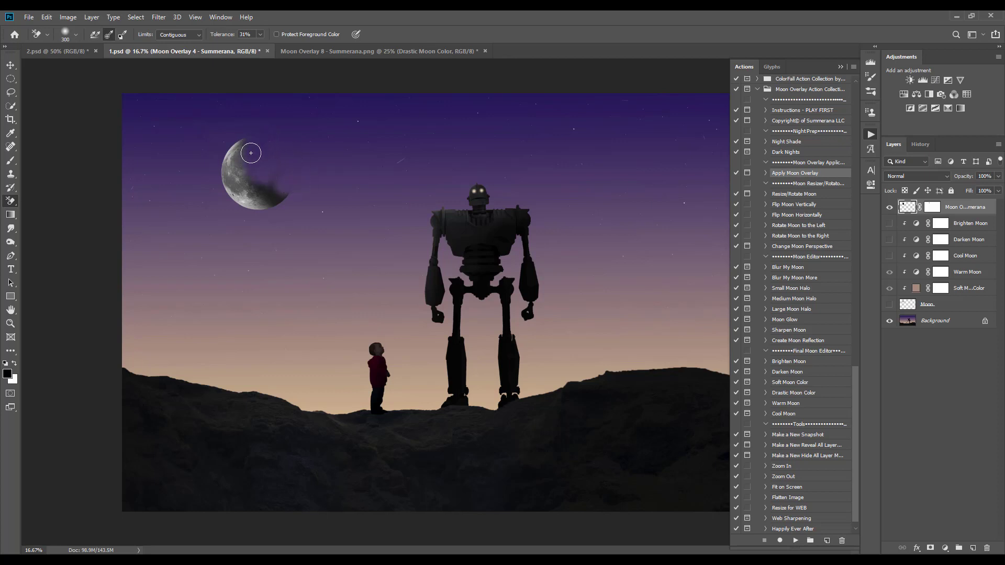
{"action": "mouse_move", "coordinate": [269, 193]}
{"action": "left_mouse_down"}
{"action": "mouse_move", "coordinate": [290, 207]}
{"action": "mouse_move", "coordinate": [253, 141]}
{"action": "mouse_move", "coordinate": [271, 198]}
{"action": "mouse_move", "coordinate": [258, 149]}
{"action": "mouse_move", "coordinate": [297, 195]}
{"action": "mouse_move", "coordinate": [264, 146]}
{"action": "left_mouse_up"}
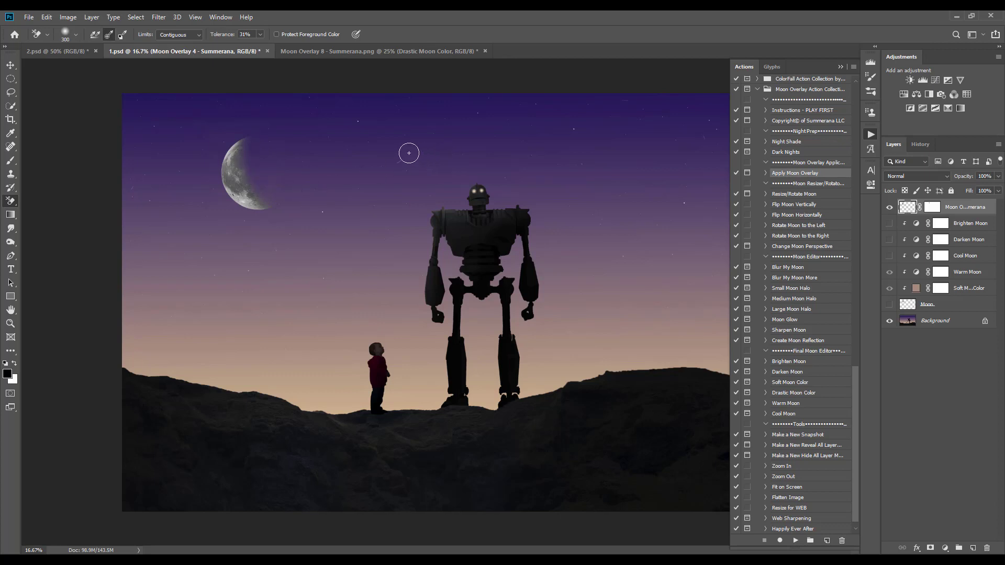
{"action": "key", "text": "bracketleft"}
Activate the moon's layer mask and set up a much smaller soft brush with reduced opacity and a black foreground color
{"action": "key", "text": "b"}
{"action": "left_click", "coordinate": [933, 207]}
{"action": "key", "text": "x"}
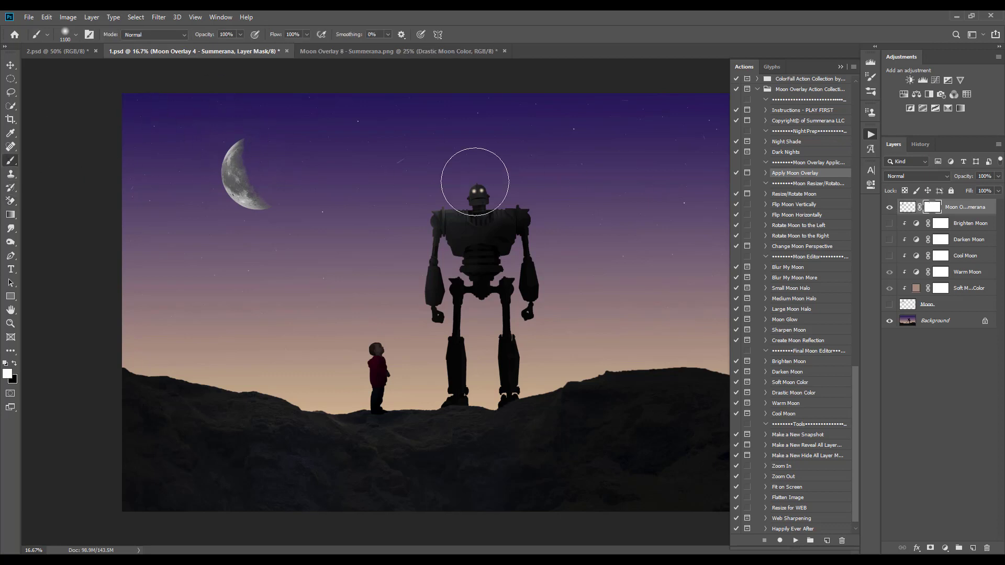
{"action": "key", "text": "bracketleft"}
{"action": "key", "text": "bracketleft"}
{"action": "key", "text": "bracketleft"}
{"action": "key", "text": "bracketleft"}
{"action": "key", "text": "bracketleft"}
{"action": "key", "text": "bracketleft"}
{"action": "key", "text": "bracketleft"}
{"action": "key", "text": "bracketleft"}
{"action": "key", "text": "bracketleft"}
{"action": "key", "text": "bracketleft"}
{"action": "key", "text": "bracketleft"}
{"action": "key", "text": "bracketleft"}
{"action": "key", "text": "bracketleft"}
{"action": "left_click_drag", "start_coordinate": [240, 34], "coordinate": [206, 51]}
{"action": "left_click", "coordinate": [13, 365]}
{"action": "left_click", "coordinate": [11, 65]}
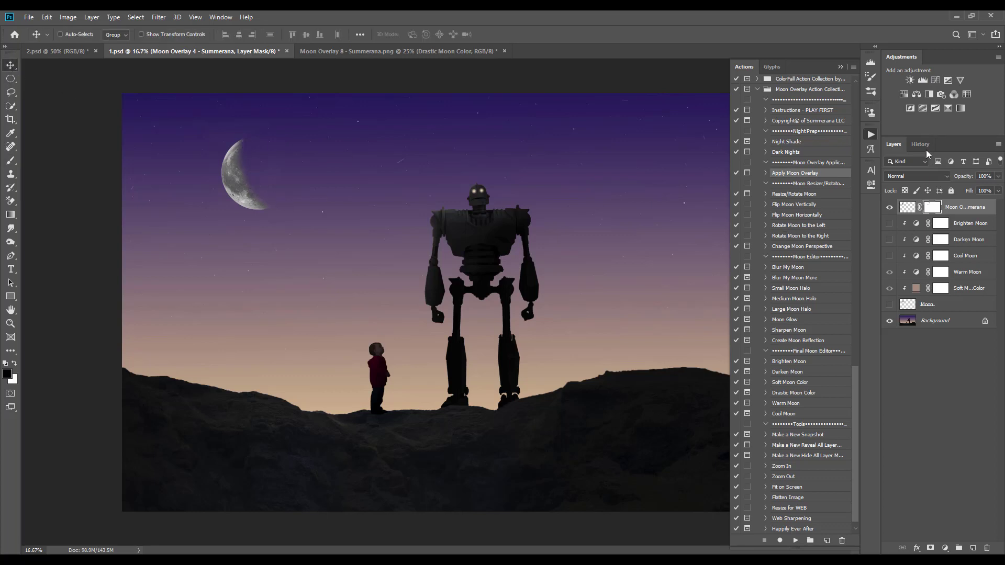
Hide the masked crescent moon layer and show the original full Moon layer in the robot scene
{"action": "left_click", "coordinate": [890, 207]}
{"action": "left_click", "coordinate": [890, 304]}
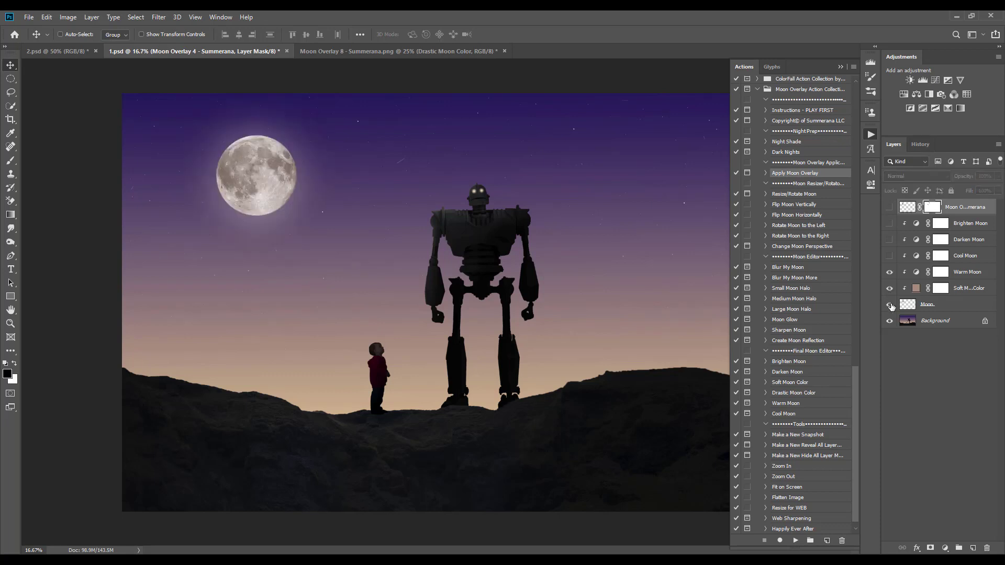
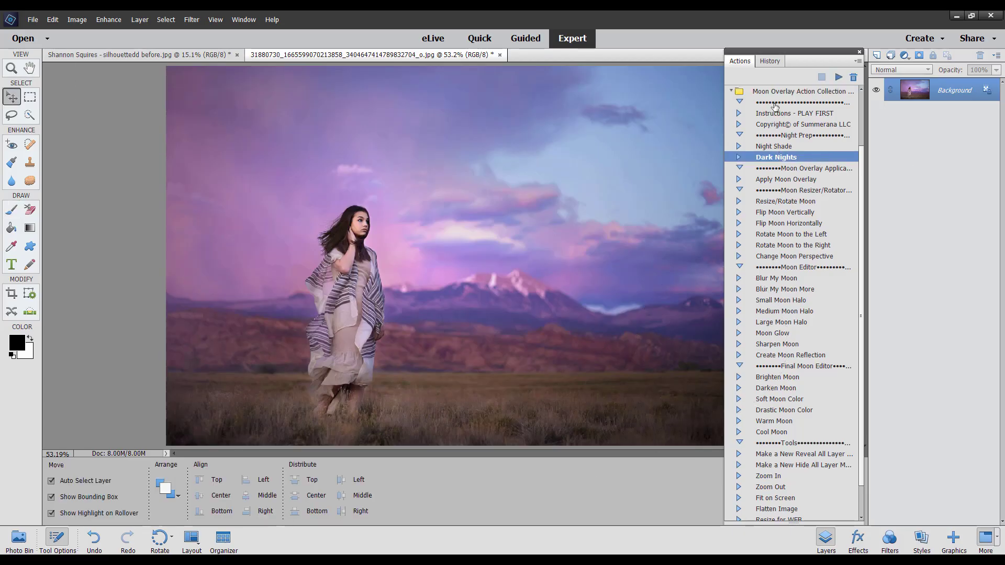
In Photoshop Elements, run the Night Shade action on the desert portrait, set its layer opacity to 26%, and compare before and after
{"action": "left_click", "coordinate": [777, 147]}
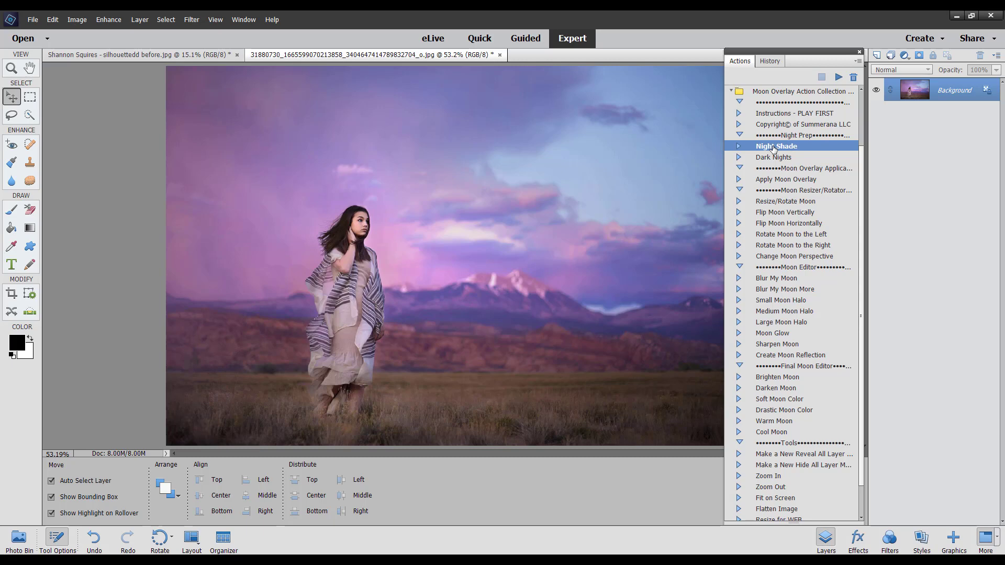
{"action": "left_click", "coordinate": [838, 76]}
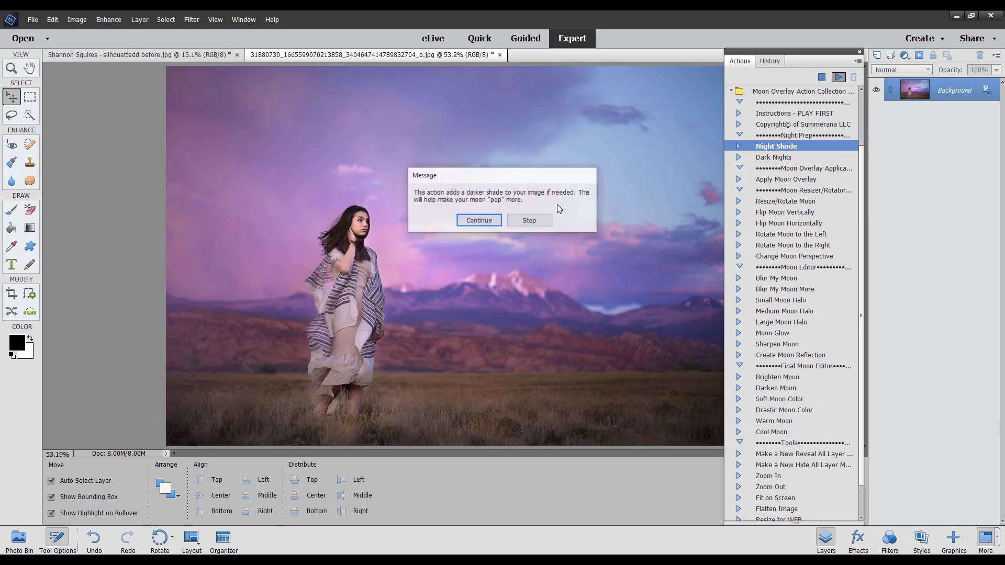
{"action": "left_click", "coordinate": [491, 220]}
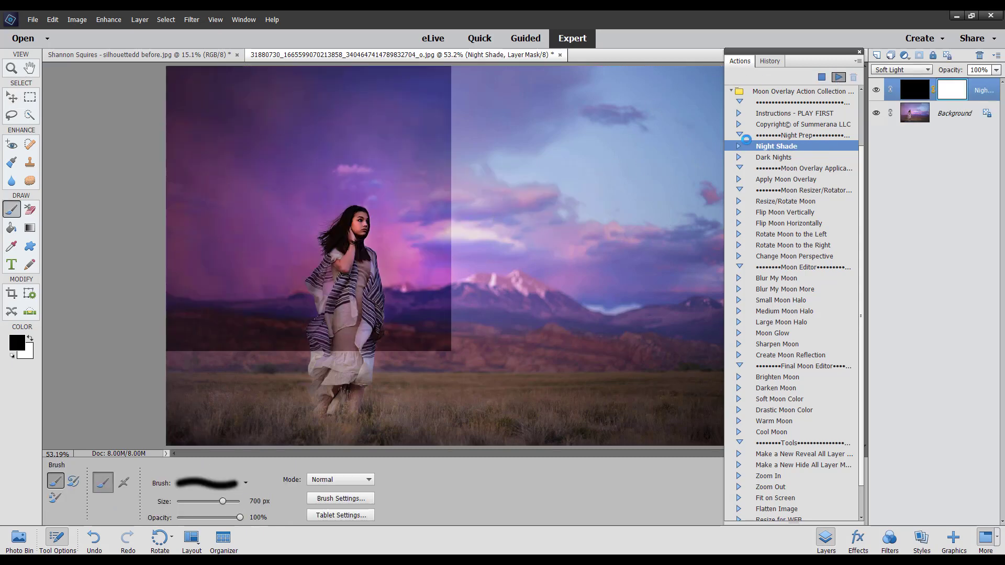
{"action": "left_click", "coordinate": [530, 251]}
{"action": "left_click", "coordinate": [996, 69]}
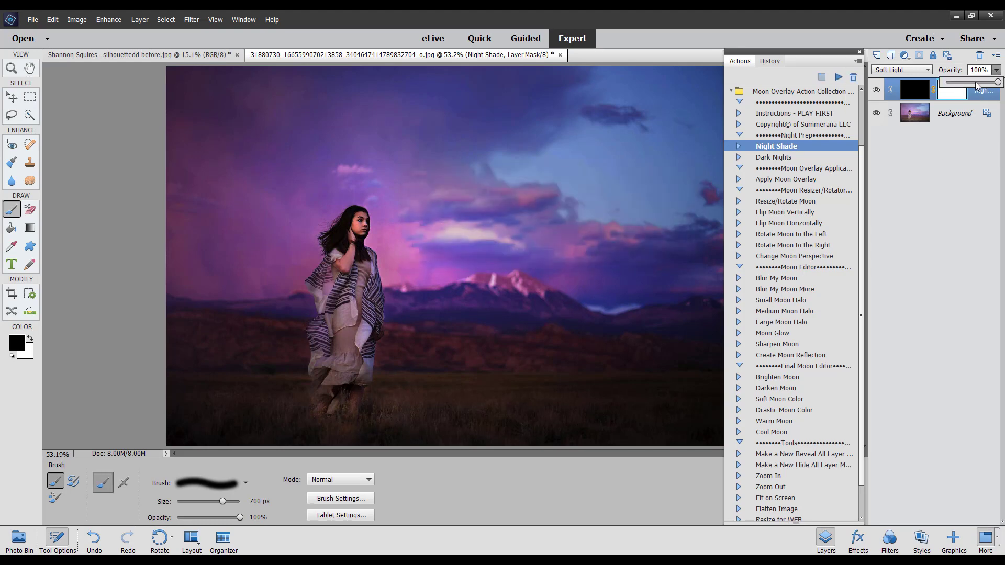
{"action": "left_click_drag", "start_coordinate": [977, 85], "coordinate": [963, 89]}
{"action": "left_click", "coordinate": [876, 92]}
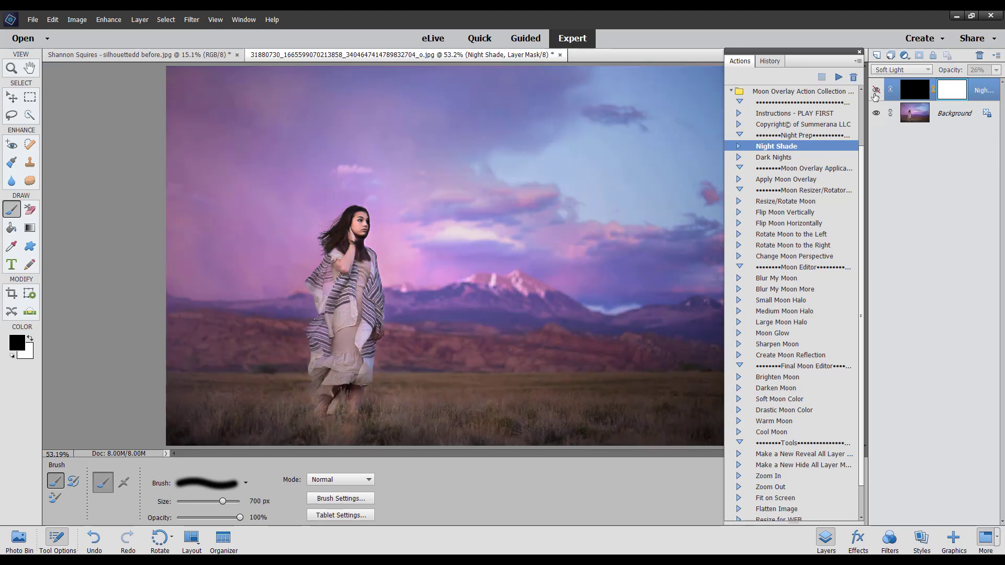
{"action": "left_click", "coordinate": [875, 91]}
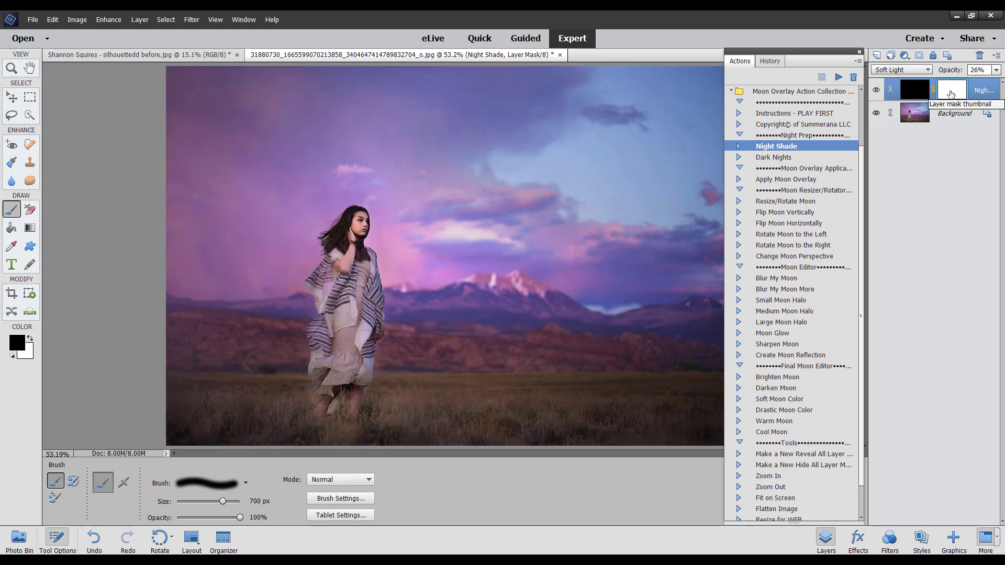
Invert the Night Shade mask and paint white over the sky with a 1000 px soft brush at 0% hardness
{"action": "key", "text": "ctrl+i"}
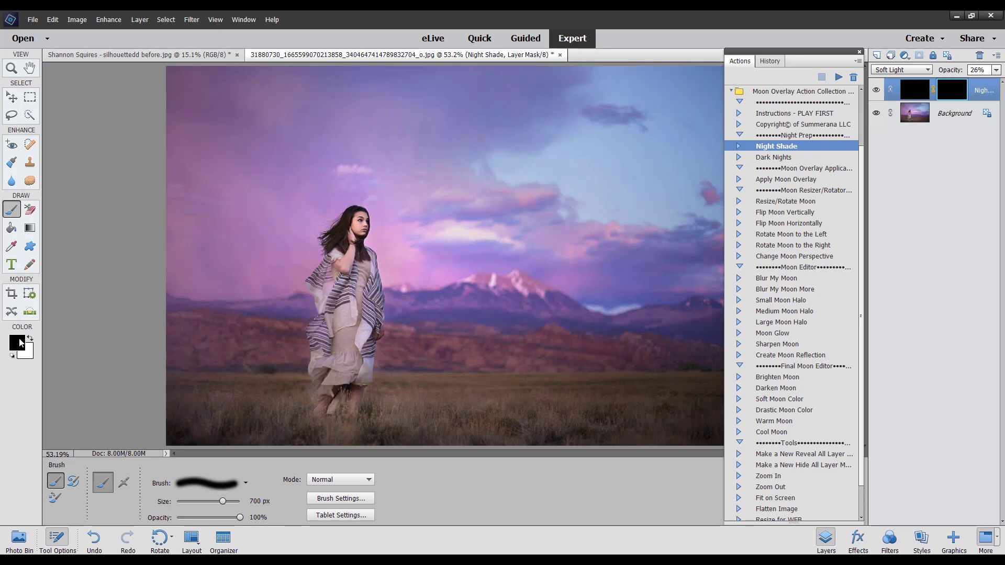
{"action": "left_click", "coordinate": [29, 339]}
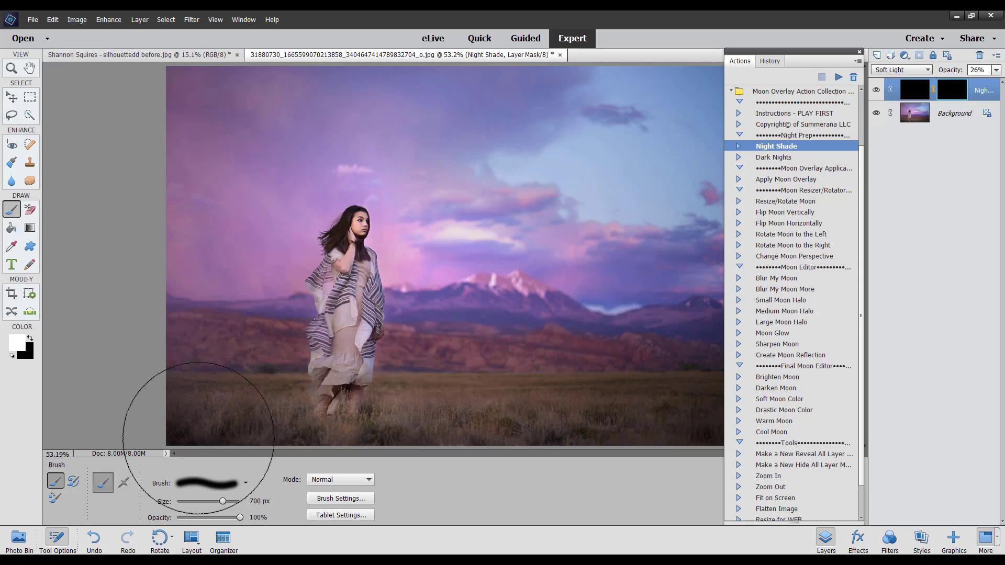
{"action": "left_click", "coordinate": [337, 500]}
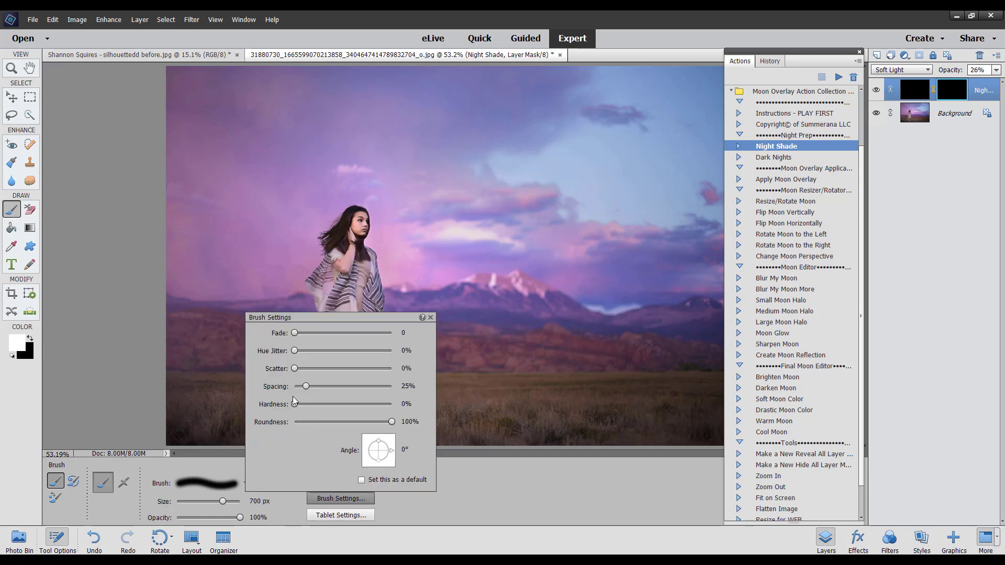
{"action": "mouse_move", "coordinate": [296, 407]}
{"action": "left_mouse_down"}
{"action": "mouse_move", "coordinate": [359, 406]}
{"action": "mouse_move", "coordinate": [293, 406]}
{"action": "left_mouse_up"}
{"action": "left_click", "coordinate": [528, 504]}
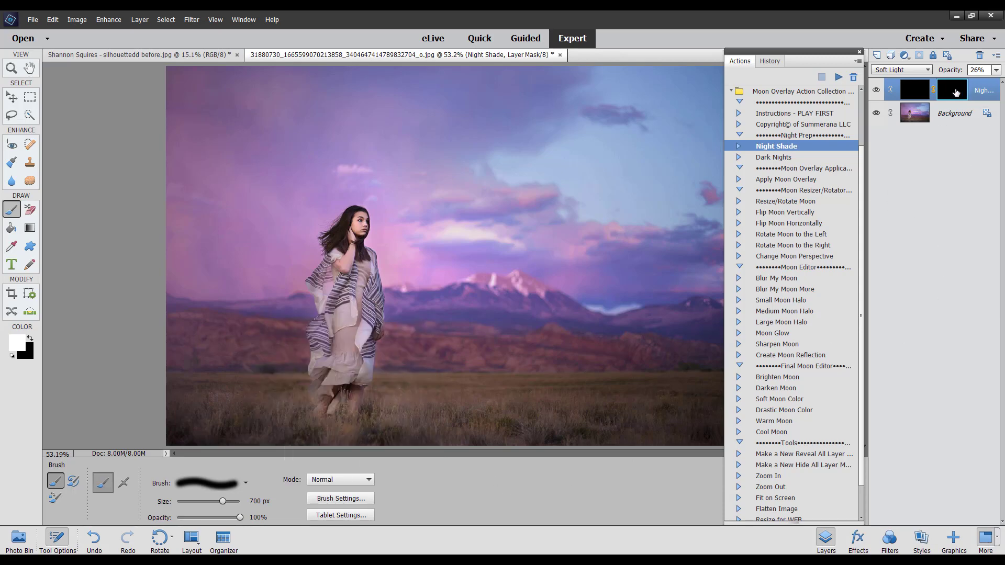
{"action": "key", "text": "bracketright"}
{"action": "key", "text": "bracketright"}
{"action": "key", "text": "bracketright"}
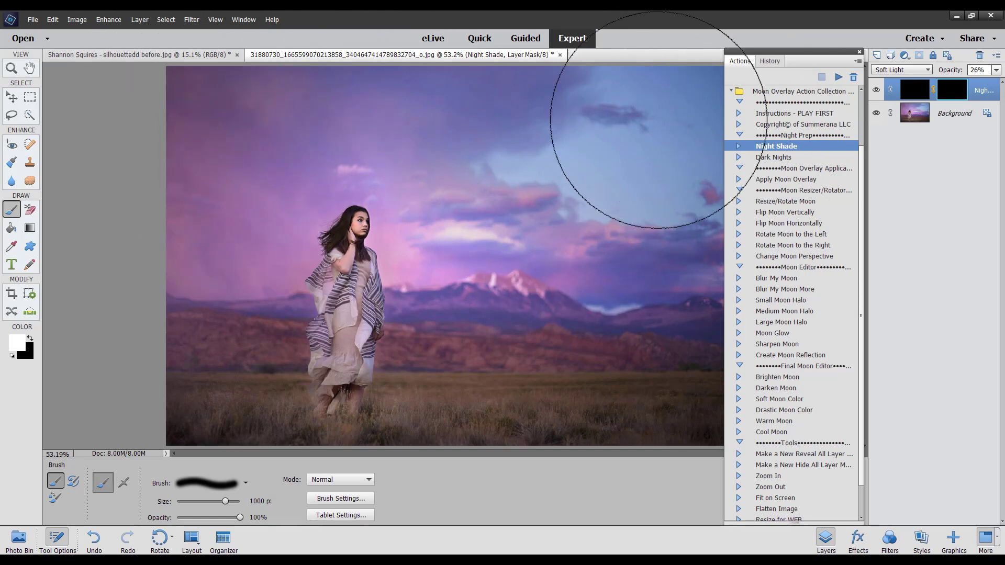
Run the Dark Nights action on the portrait and set its layer opacity to 11%
{"action": "left_click", "coordinate": [776, 157]}
{"action": "left_click", "coordinate": [839, 77]}
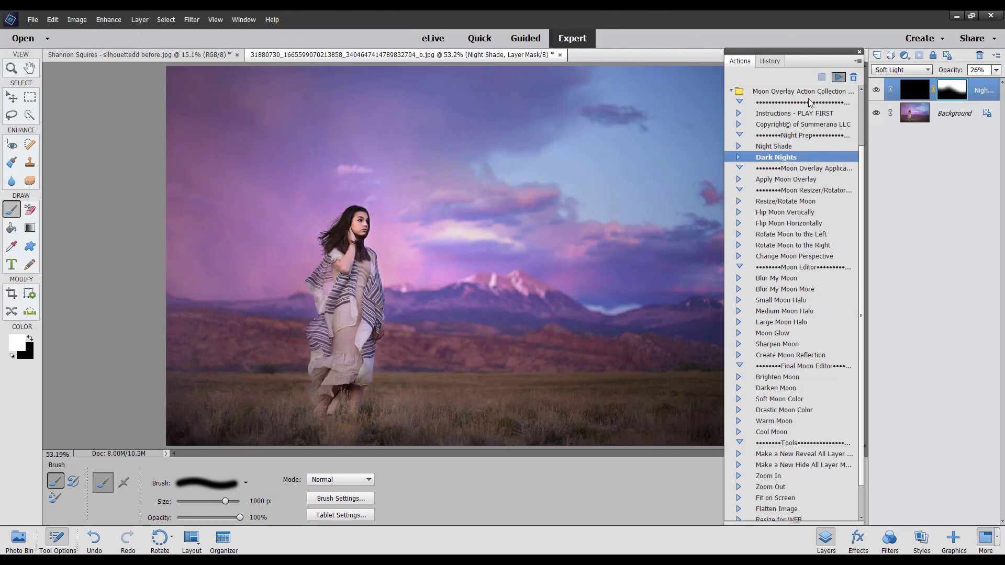
{"action": "left_click", "coordinate": [475, 223]}
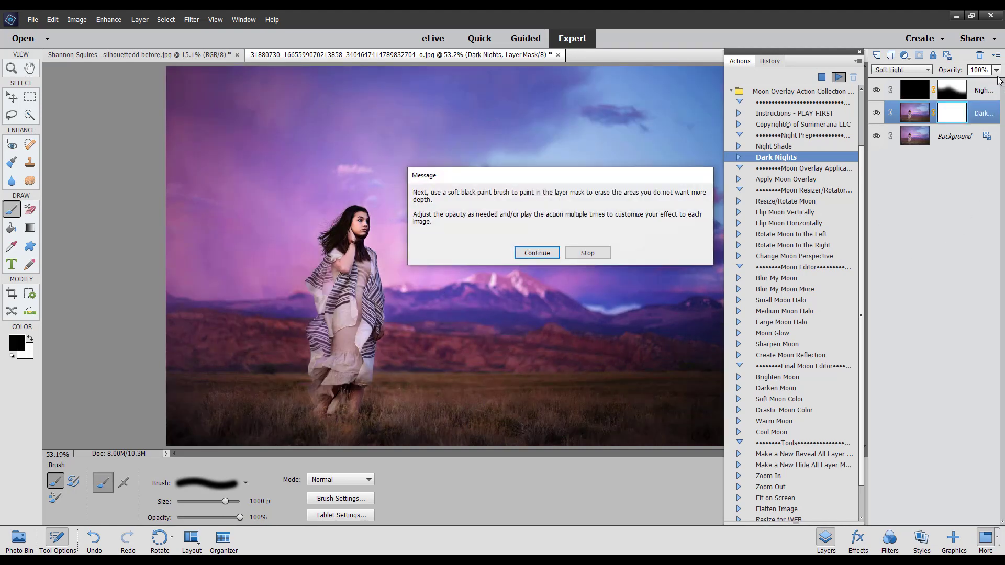
{"action": "left_click", "coordinate": [547, 253]}
{"action": "left_click", "coordinate": [996, 69]}
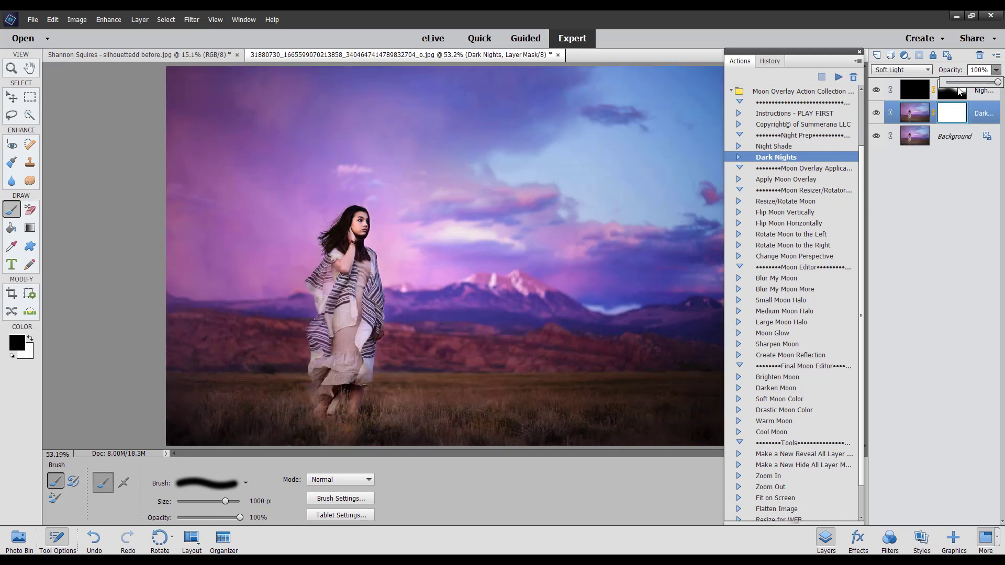
{"action": "left_click", "coordinate": [953, 82]}
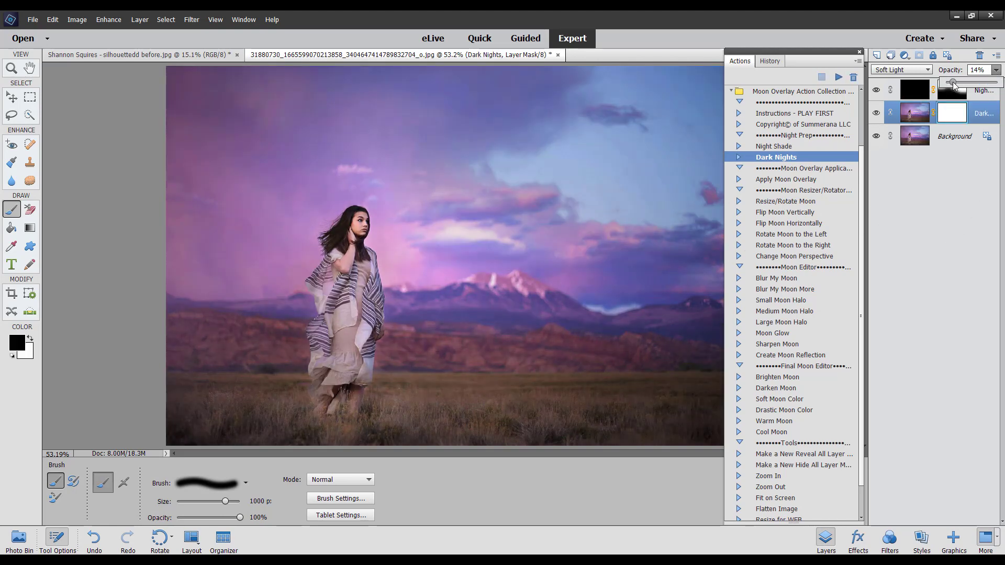
{"action": "left_click_drag", "start_coordinate": [953, 83], "coordinate": [953, 86]}
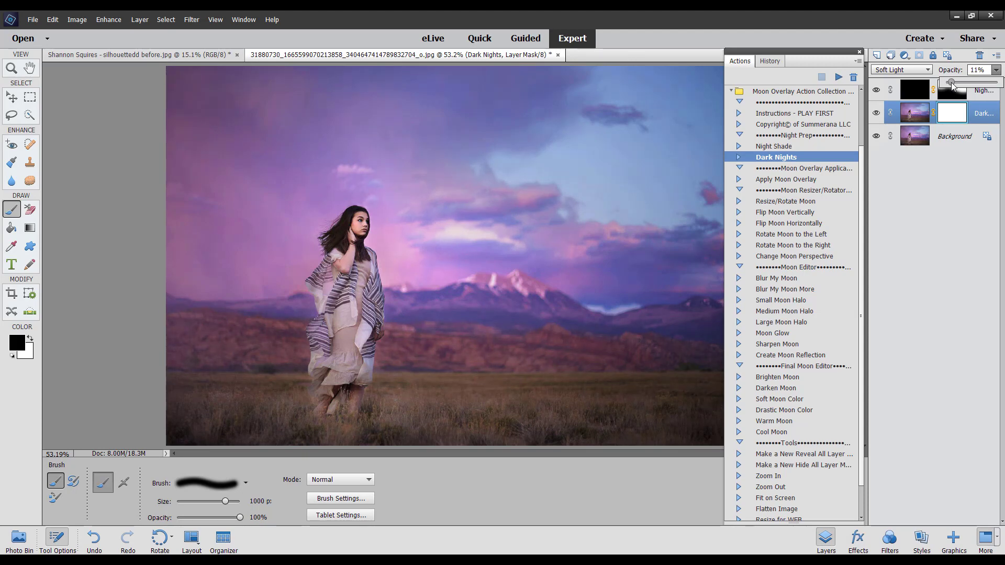
Run the Apply Moon Overlay action and place the full moon file Moon Overlay 8 - Summerana
{"action": "left_click", "coordinate": [787, 179]}
{"action": "left_click", "coordinate": [840, 77]}
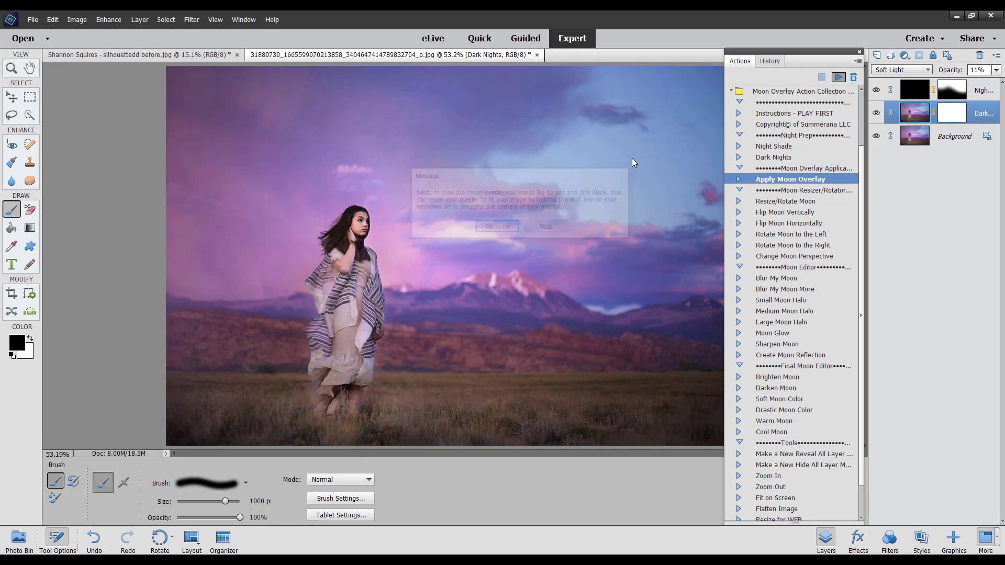
{"action": "left_click", "coordinate": [495, 229]}
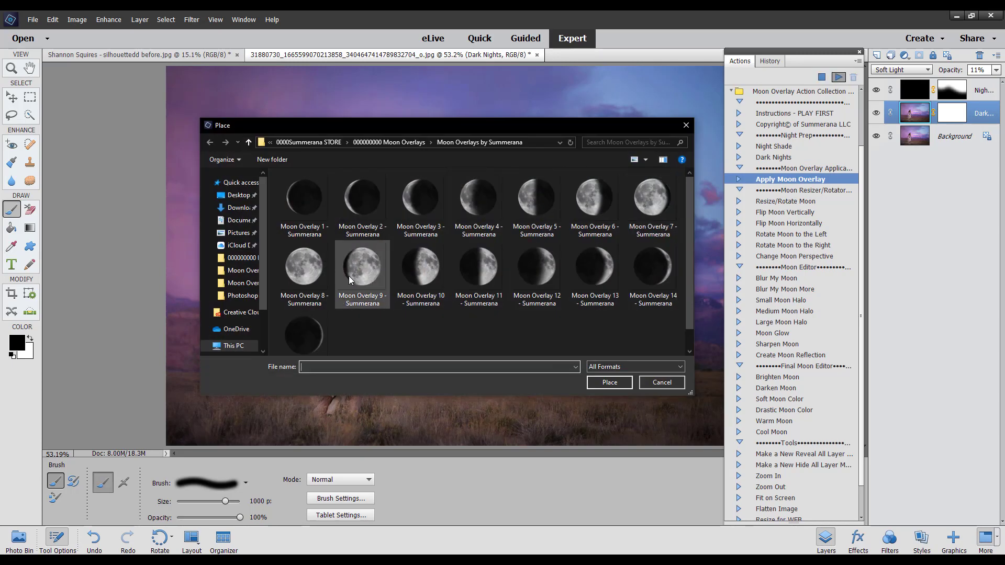
{"action": "left_click", "coordinate": [306, 273]}
{"action": "left_click", "coordinate": [602, 383]}
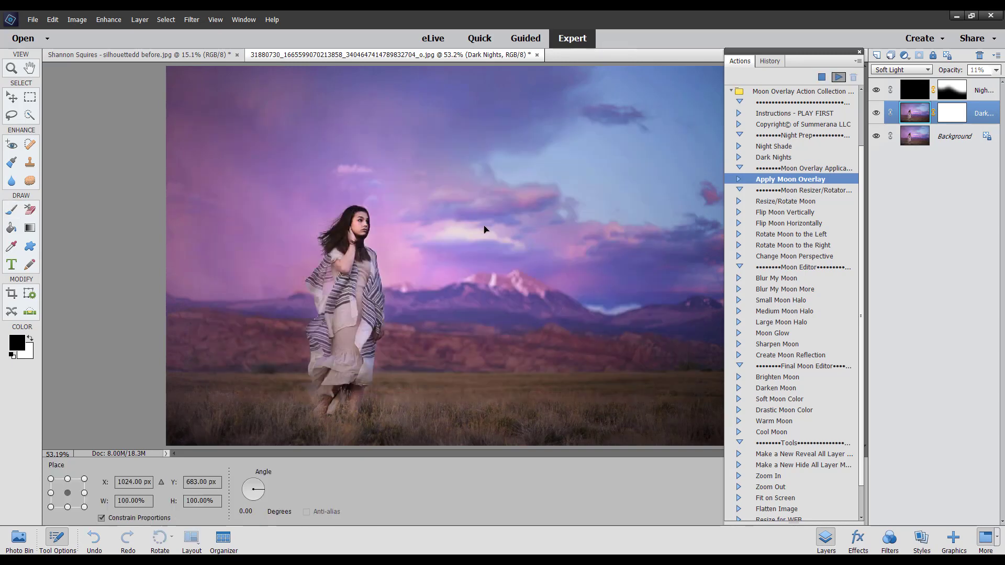
Scale the placed moon proportionally to about 30%, position it in the open blue sky, and finish the overlay action
{"action": "left_click_drag", "start_coordinate": [350, 154], "coordinate": [468, 243]}
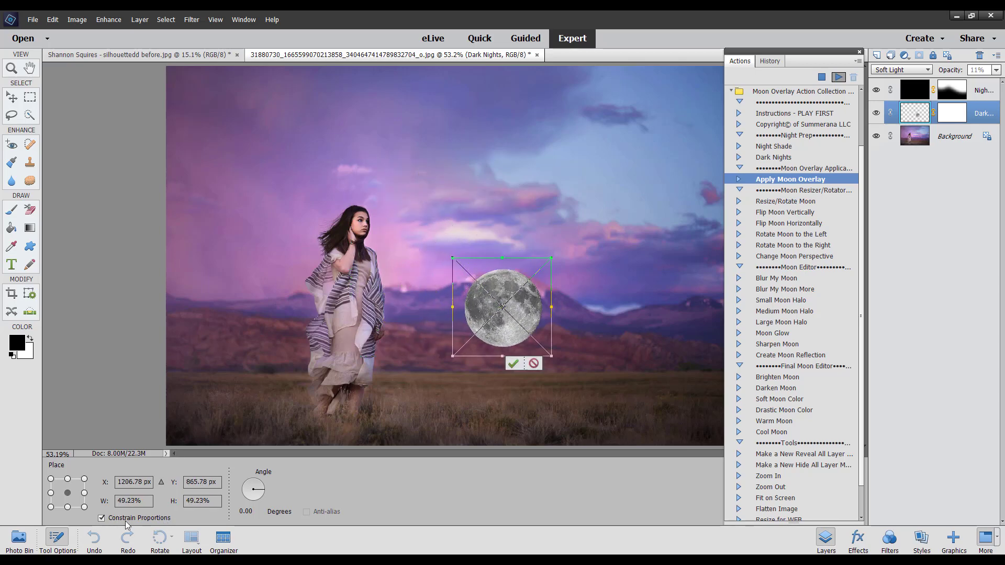
{"action": "left_click", "coordinate": [102, 518]}
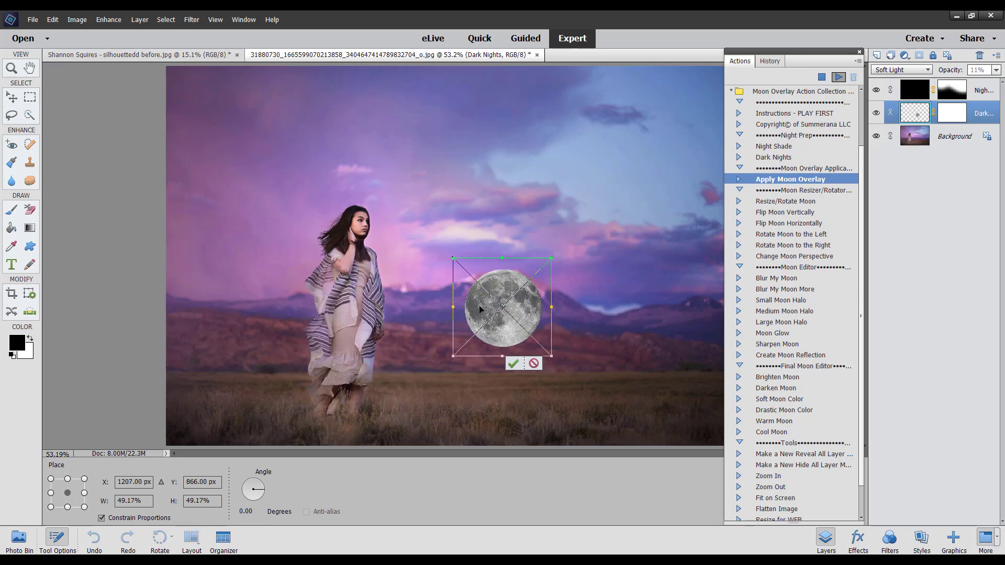
{"action": "left_click_drag", "start_coordinate": [479, 306], "coordinate": [597, 156]}
{"action": "left_click_drag", "start_coordinate": [571, 106], "coordinate": [644, 170]}
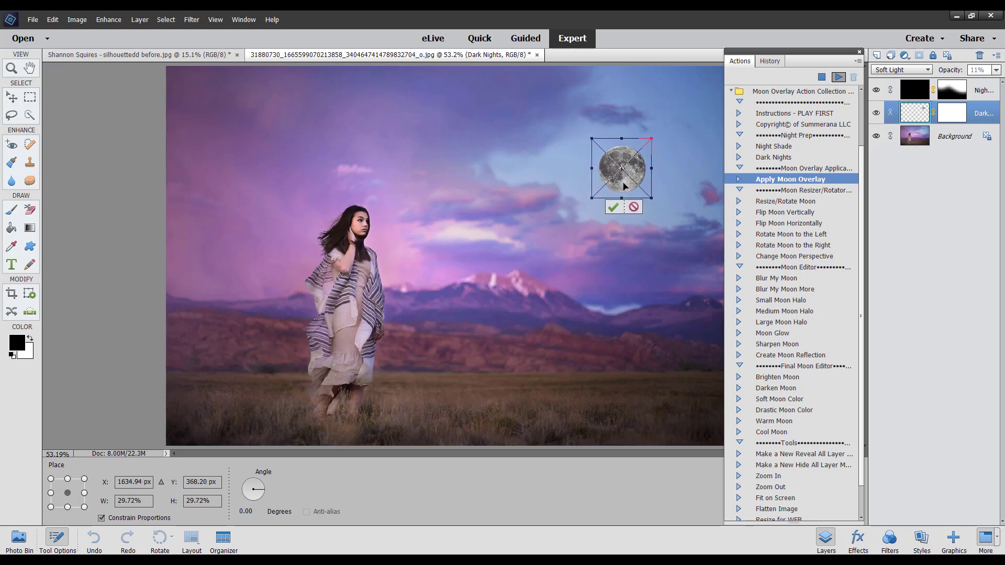
{"action": "left_click", "coordinate": [613, 208]}
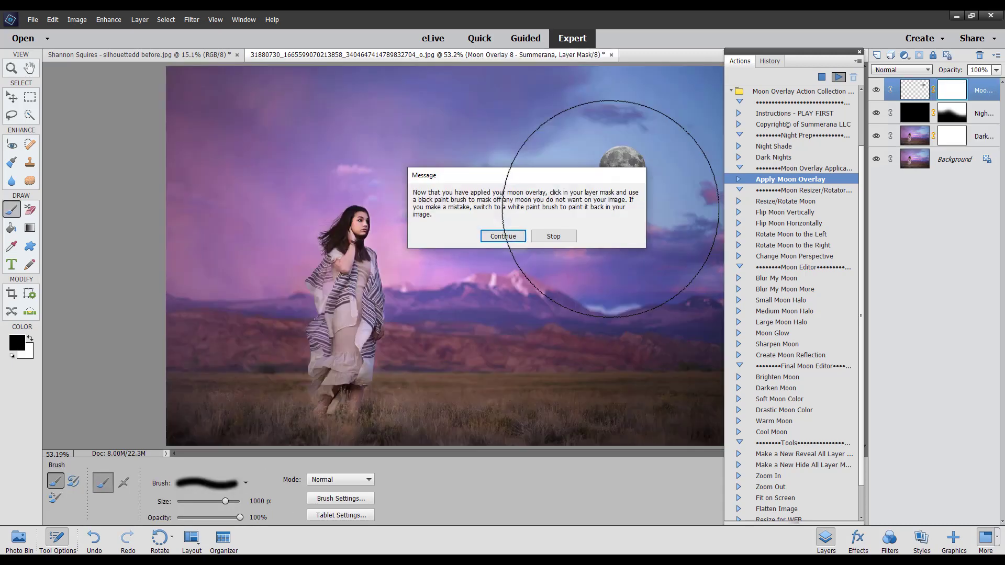
{"action": "left_click", "coordinate": [502, 236]}
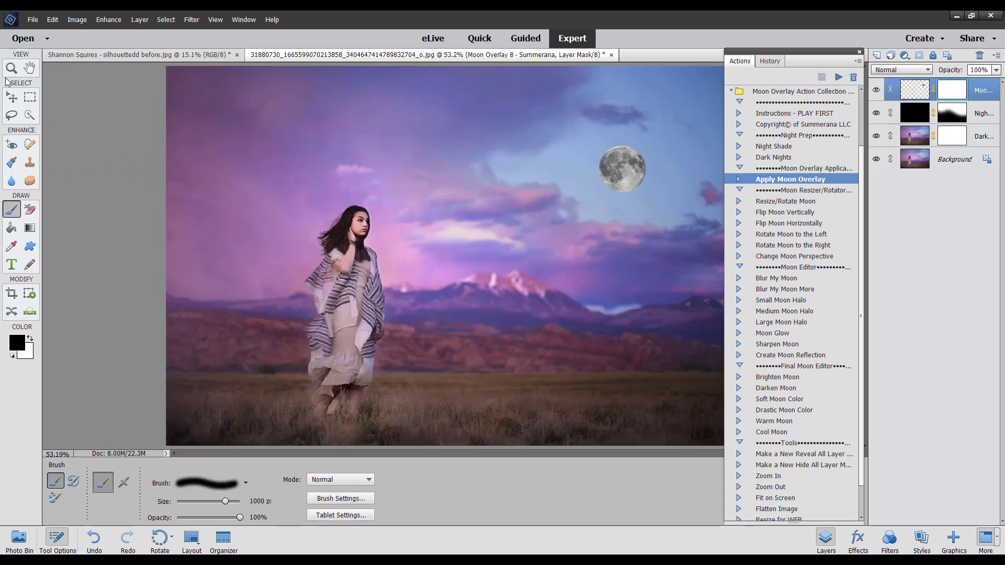
{"action": "left_click", "coordinate": [792, 203]}
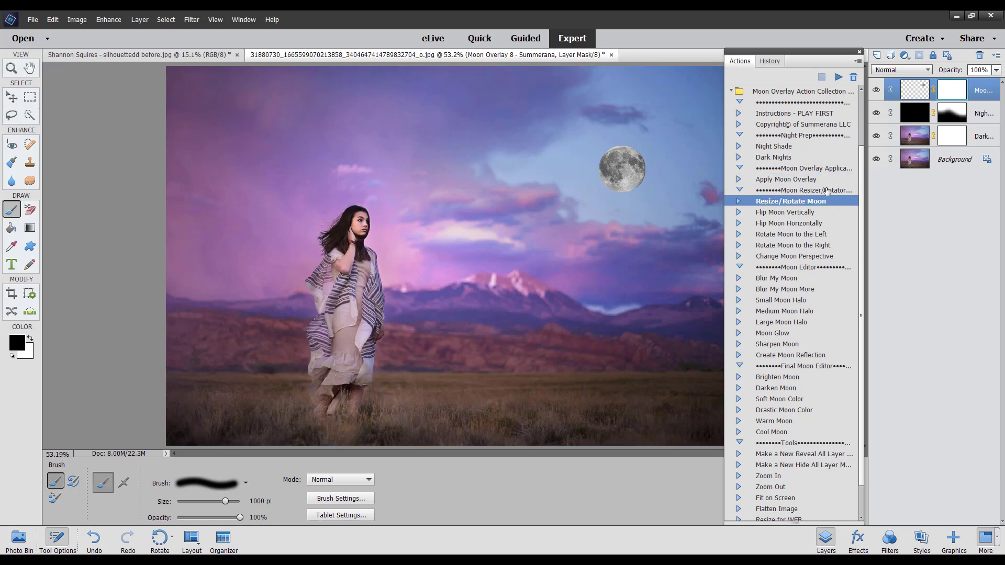
{"action": "left_click", "coordinate": [789, 213]}
{"action": "left_click", "coordinate": [801, 246]}
{"action": "left_click", "coordinate": [801, 256]}
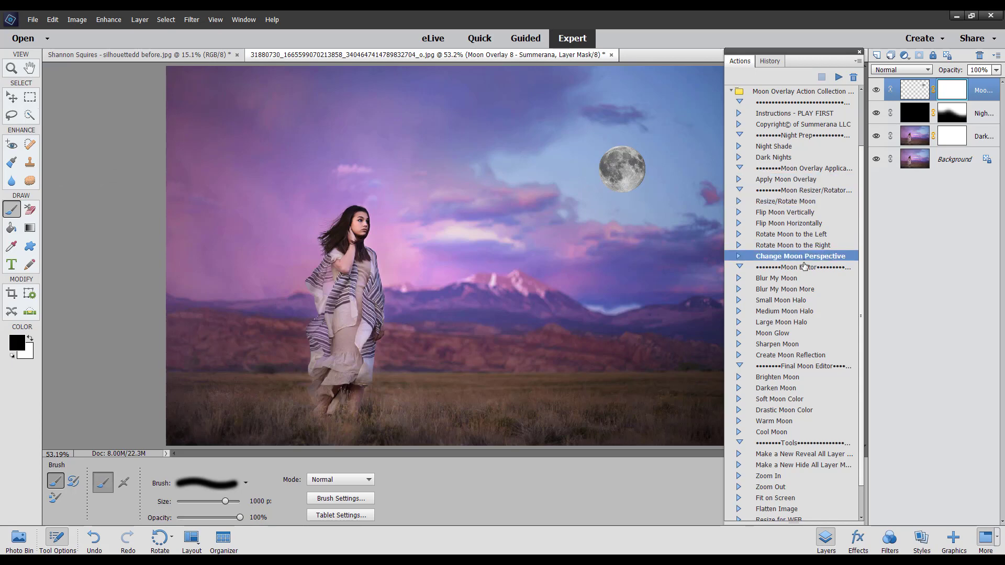
{"action": "left_click", "coordinate": [785, 279]}
{"action": "left_click", "coordinate": [787, 289]}
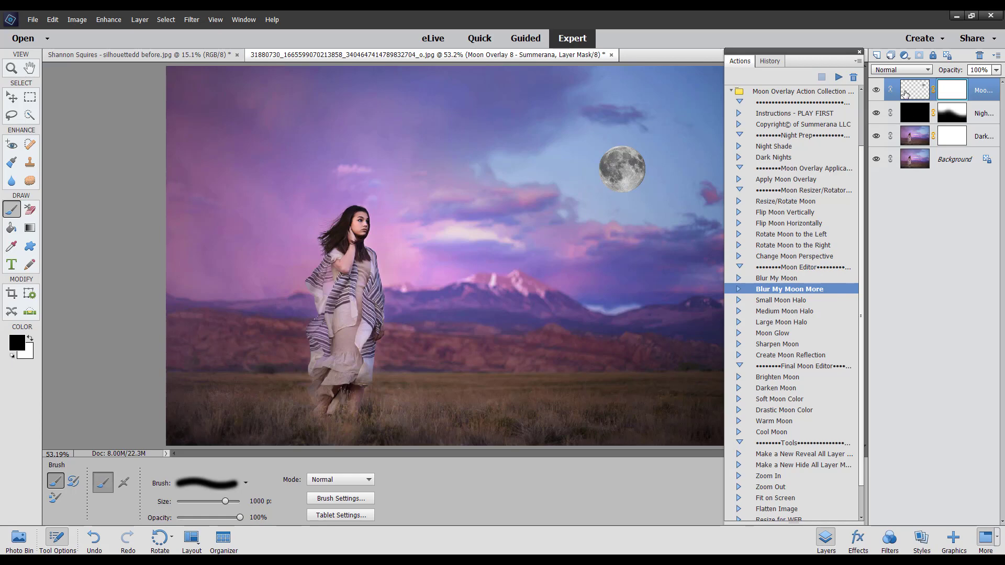
Target the moon layer's image and run the Blur My Moon action on it three times
{"action": "left_click", "coordinate": [905, 94]}
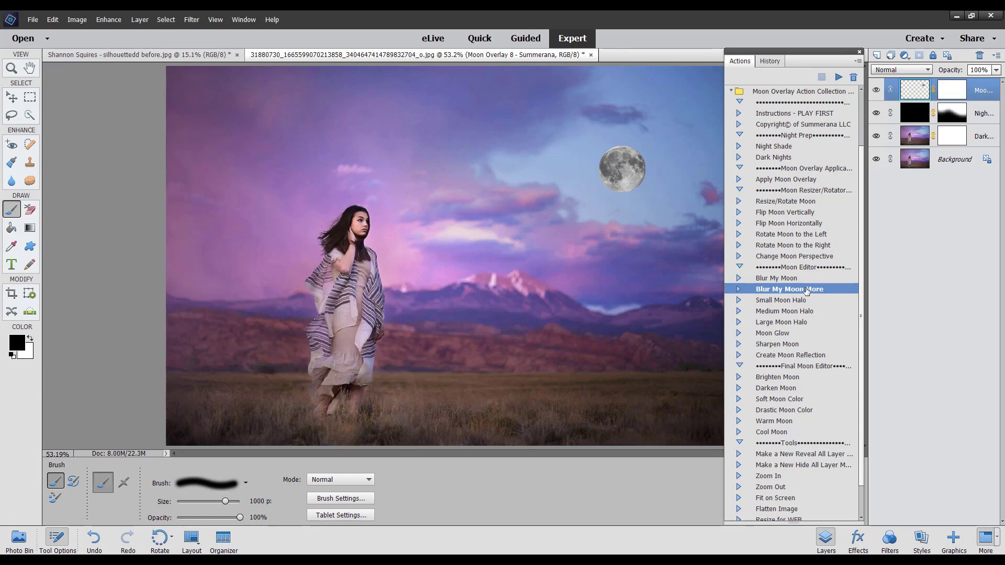
{"action": "left_click", "coordinate": [780, 278]}
{"action": "left_click", "coordinate": [838, 77]}
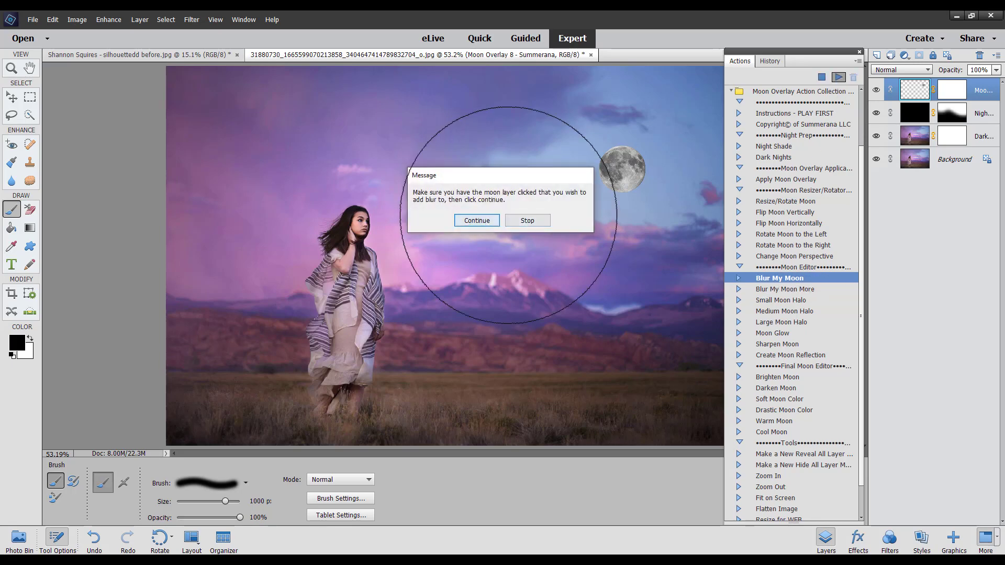
{"action": "left_click", "coordinate": [476, 222]}
{"action": "left_click", "coordinate": [839, 76]}
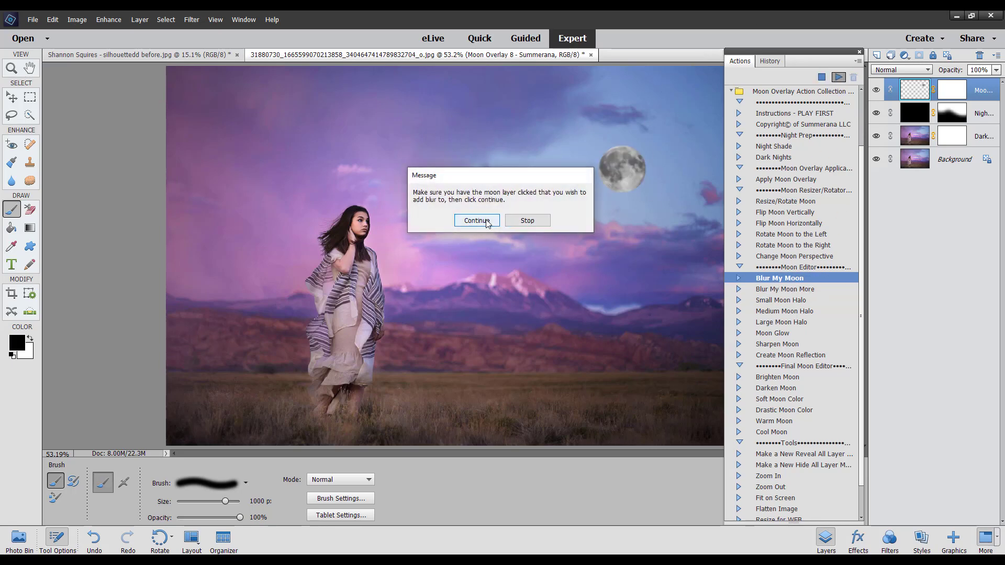
{"action": "left_click", "coordinate": [476, 220]}
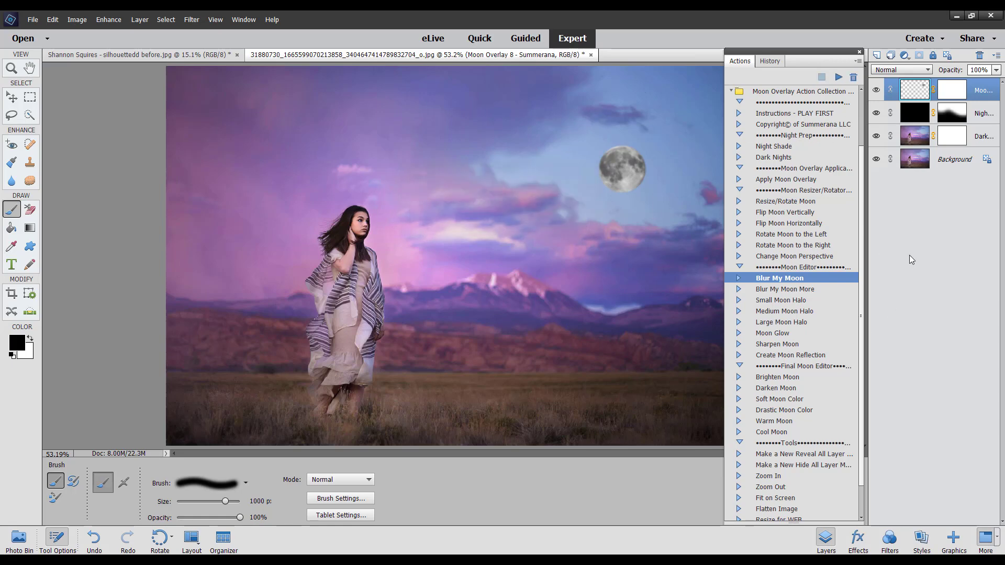
{"action": "left_click", "coordinate": [839, 77]}
{"action": "left_click", "coordinate": [476, 220]}
Run the Sharpen Moon action on the blurred moon and hide the layer it adds
{"action": "double_click", "coordinate": [780, 344]}
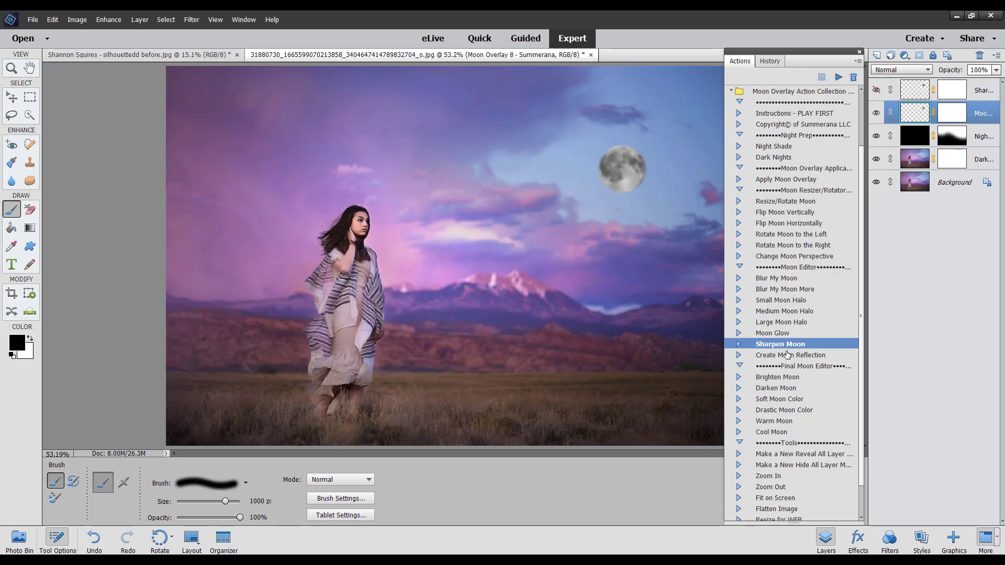
Run the Medium Moon Halo action on the moon layer and hide the halo layer it adds
{"action": "left_click", "coordinate": [775, 302]}
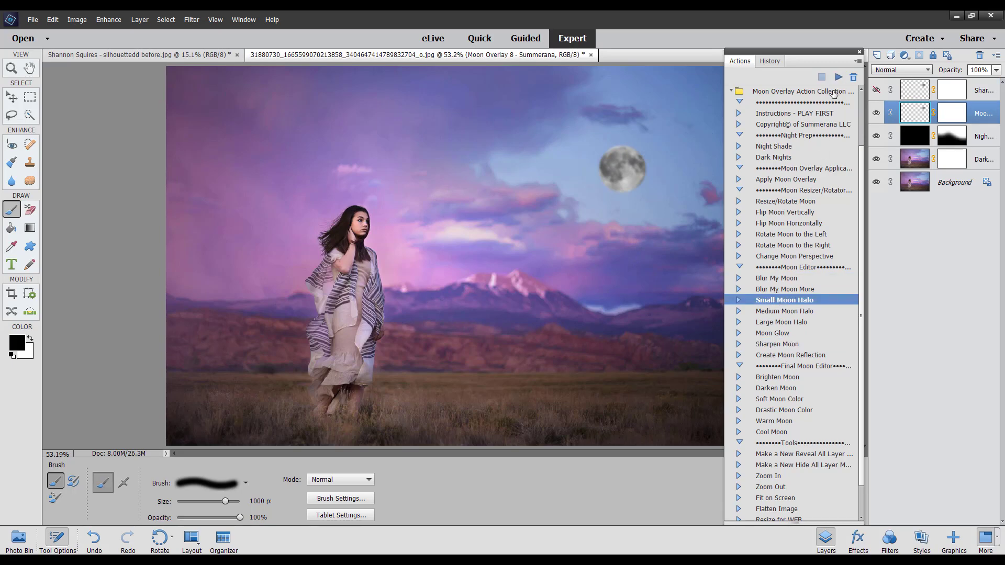
{"action": "left_click", "coordinate": [780, 312]}
{"action": "left_click", "coordinate": [839, 77]}
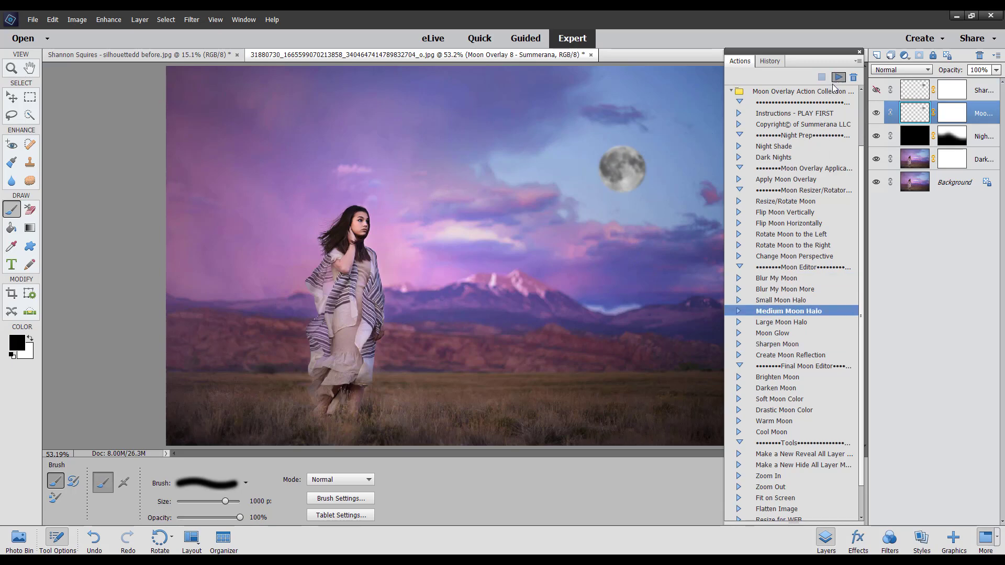
{"action": "left_click", "coordinate": [509, 235]}
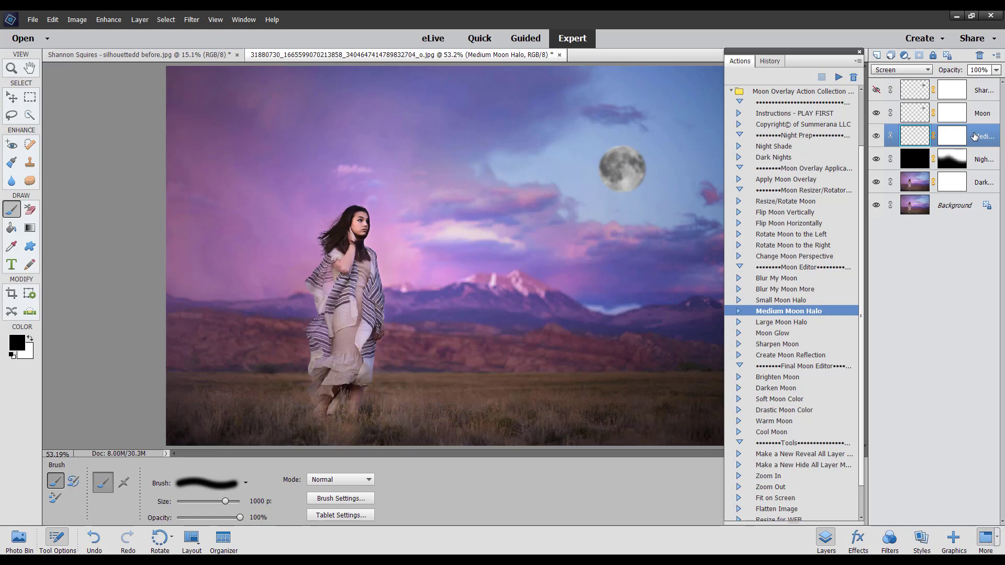
{"action": "left_click", "coordinate": [876, 136]}
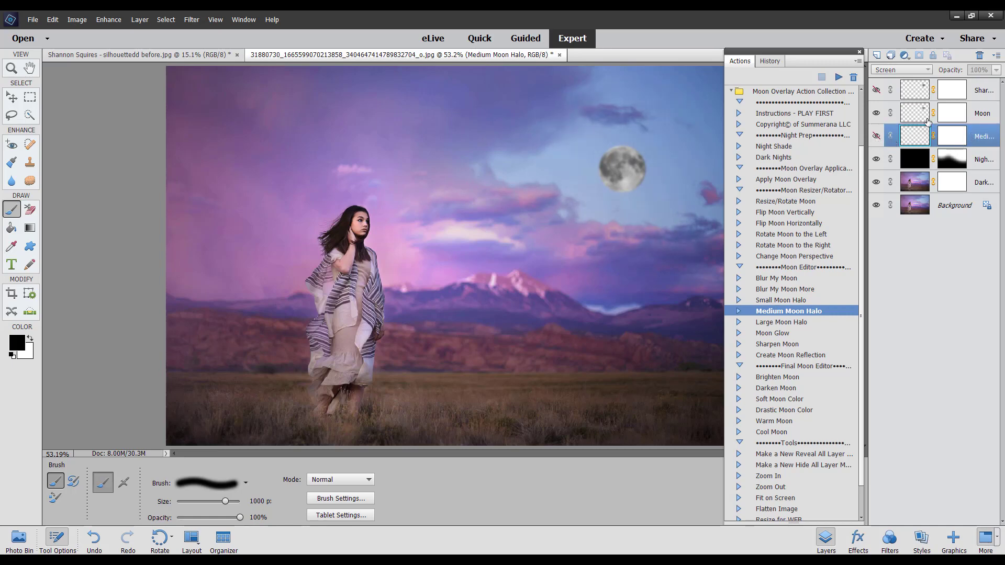
Run the Large Moon Halo action on the Moon layer and duplicate the resulting halo layer
{"action": "left_click", "coordinate": [975, 115]}
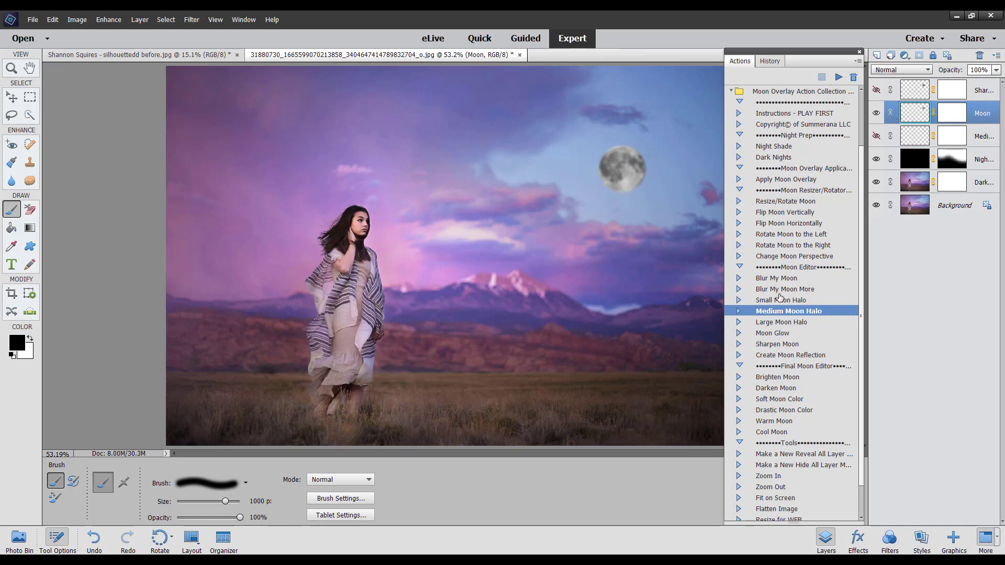
{"action": "left_click", "coordinate": [783, 322]}
{"action": "left_click", "coordinate": [838, 77]}
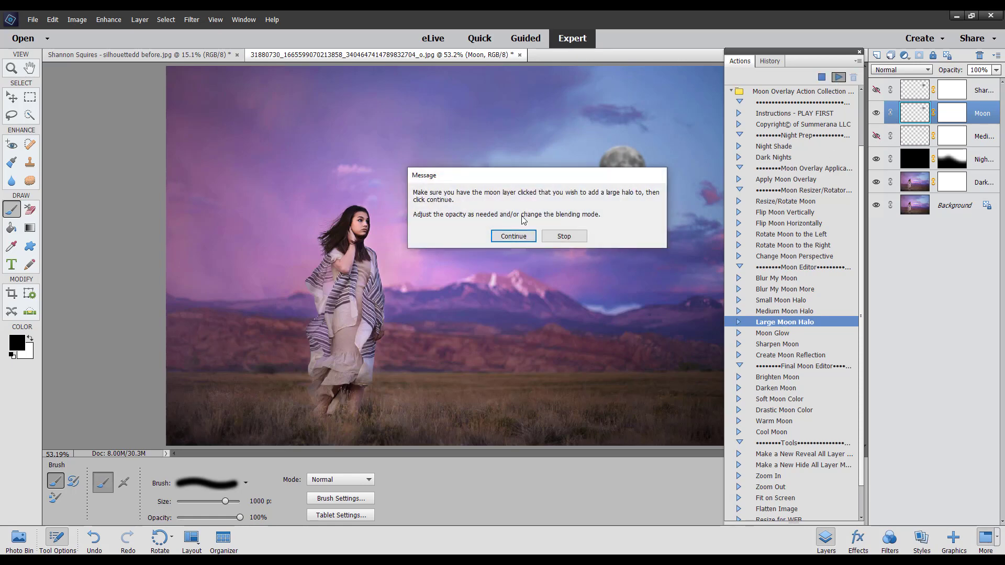
{"action": "left_click", "coordinate": [514, 235]}
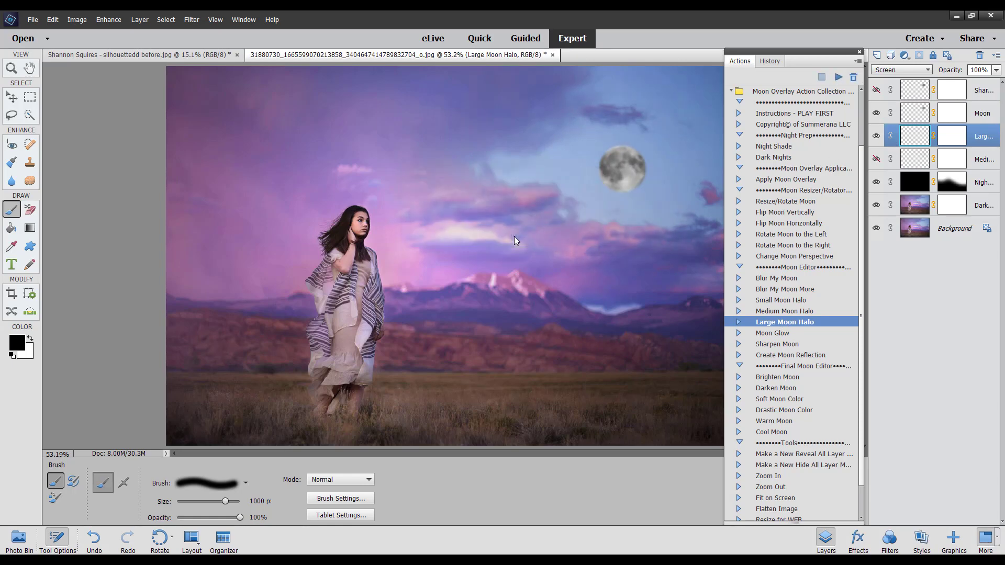
{"action": "right_click", "coordinate": [984, 140]}
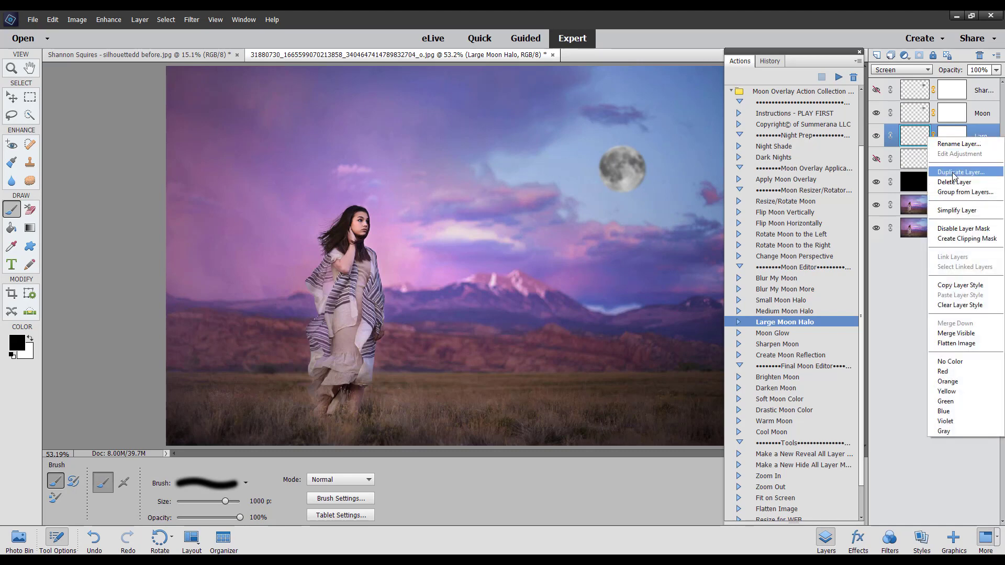
{"action": "left_click", "coordinate": [963, 177]}
{"action": "left_click", "coordinate": [595, 181]}
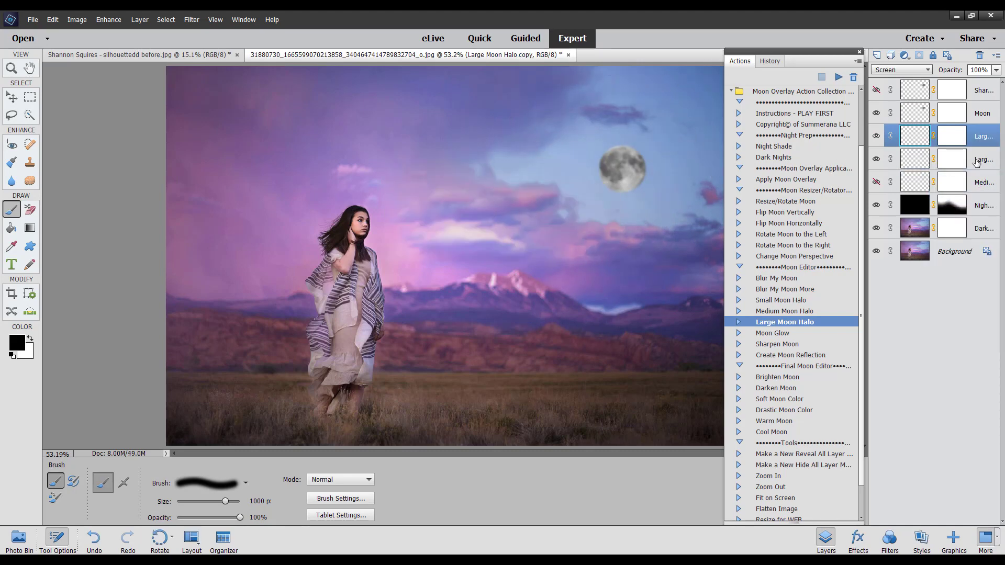
Move the Medium Moon Halo layer directly beneath the Moon layer, leaving it visible and both large halo layers hidden
{"action": "right_click", "coordinate": [916, 146]}
{"action": "left_click", "coordinate": [964, 132]}
{"action": "left_click_drag", "start_coordinate": [982, 182], "coordinate": [982, 135]}
{"action": "left_click", "coordinate": [876, 182]}
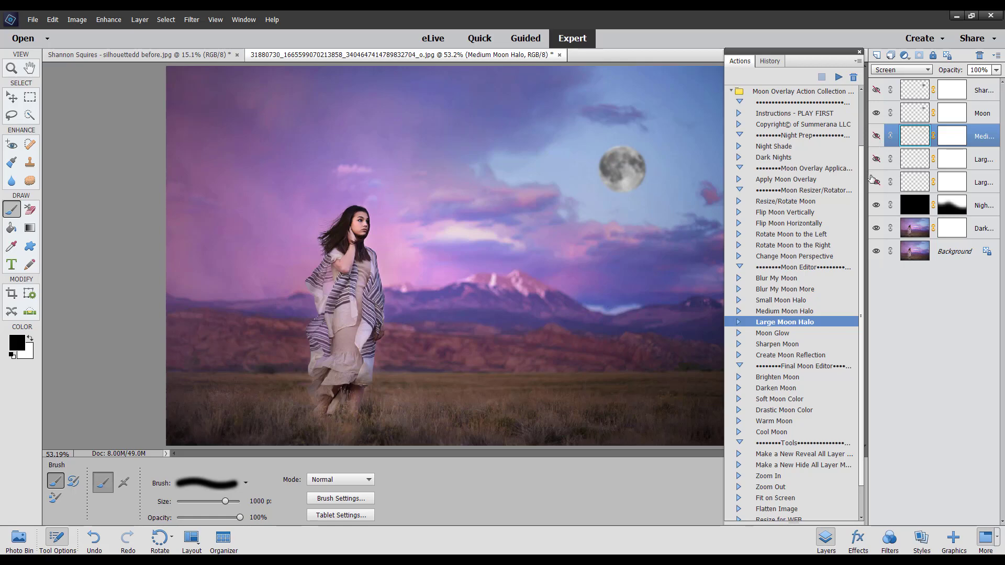
{"action": "left_click", "coordinate": [876, 136]}
{"action": "left_click", "coordinate": [876, 160]}
{"action": "left_click", "coordinate": [876, 137]}
{"action": "left_click_drag", "start_coordinate": [877, 137], "coordinate": [878, 189]}
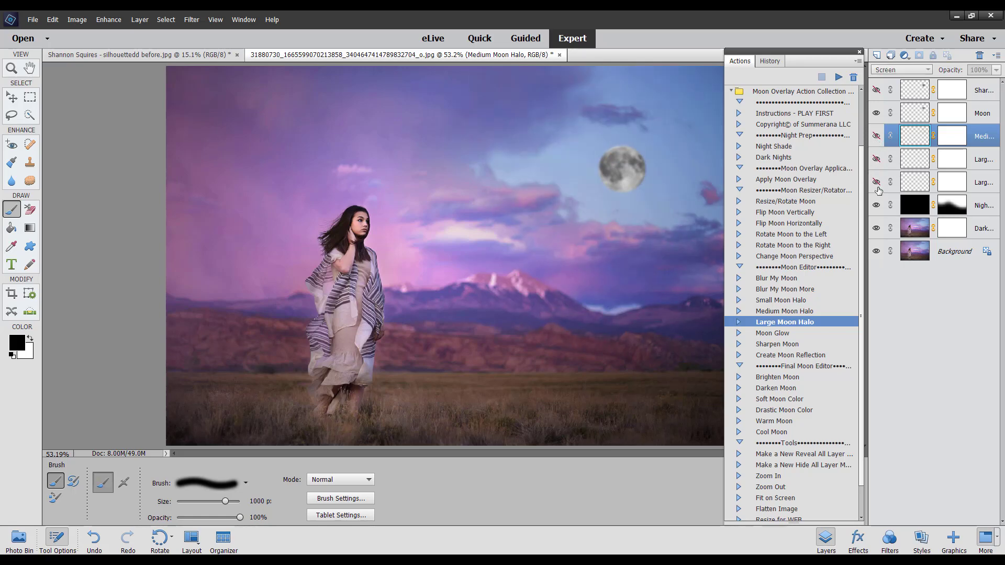
{"action": "left_click", "coordinate": [876, 137]}
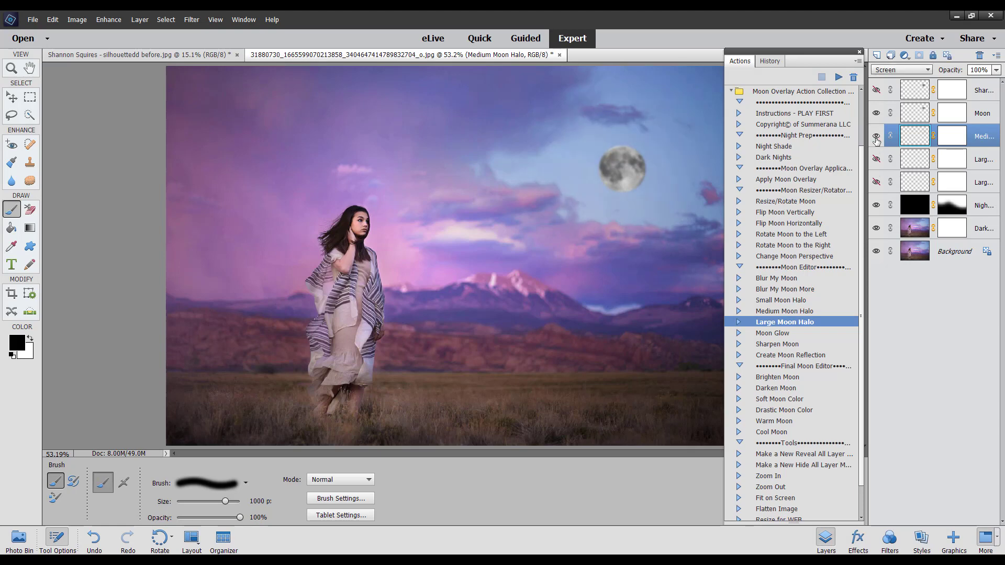
Run the Moon Glow action through both of its messages to add a glow layer
{"action": "left_click", "coordinate": [774, 333]}
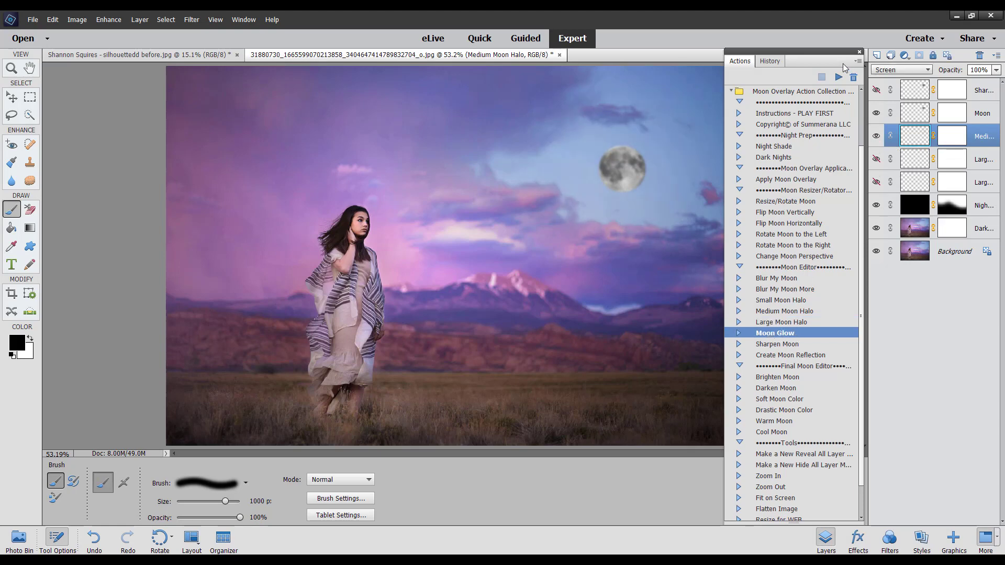
{"action": "left_click", "coordinate": [839, 77]}
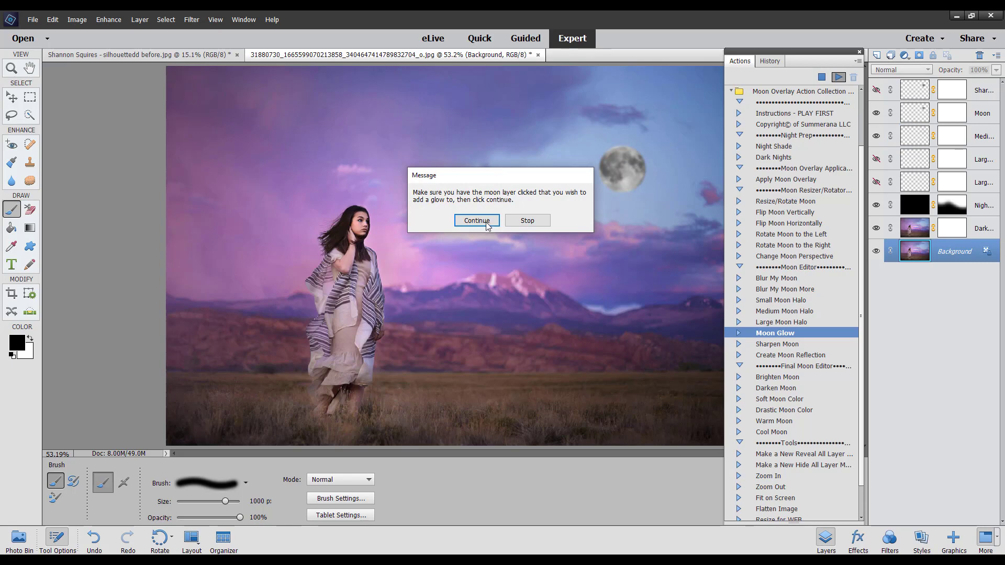
{"action": "left_click", "coordinate": [486, 223]}
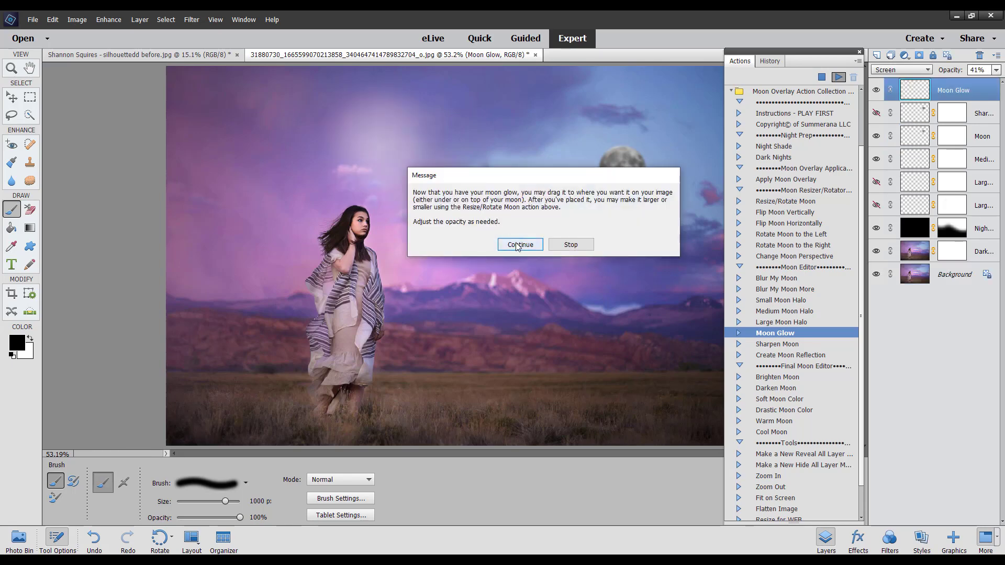
{"action": "left_click", "coordinate": [517, 245]}
Center the glow over the moon at about 86% of its size and place its layer directly above the Moon layer
{"action": "left_click", "coordinate": [11, 97]}
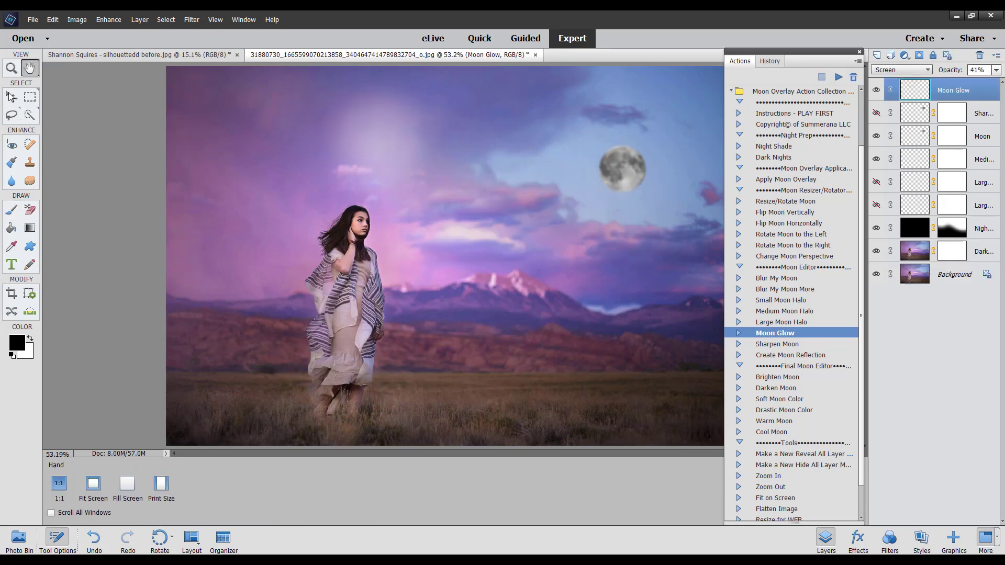
{"action": "left_click_drag", "start_coordinate": [368, 131], "coordinate": [605, 156]}
{"action": "left_click_drag", "start_coordinate": [653, 180], "coordinate": [657, 180]}
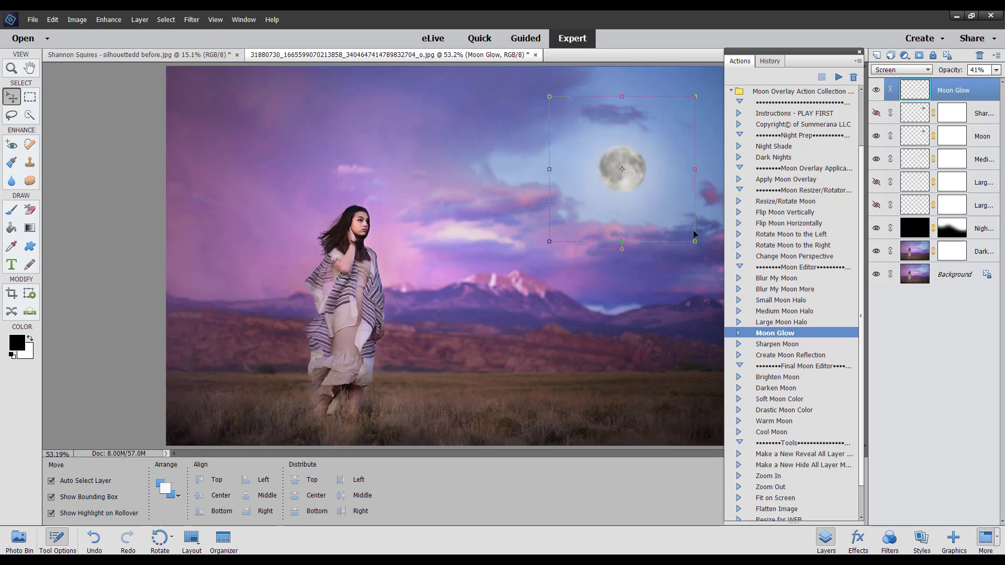
{"action": "left_click_drag", "start_coordinate": [695, 241], "coordinate": [677, 217]}
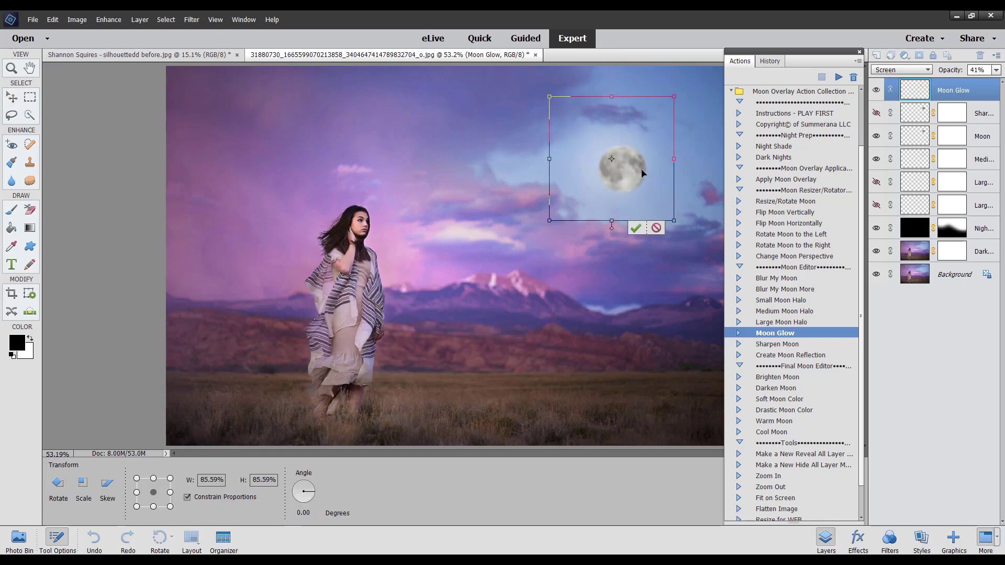
{"action": "left_click_drag", "start_coordinate": [648, 174], "coordinate": [655, 180]}
{"action": "mouse_move", "coordinate": [678, 222]}
{"action": "left_mouse_down"}
{"action": "mouse_move", "coordinate": [694, 204]}
{"action": "mouse_move", "coordinate": [682, 227]}
{"action": "left_mouse_up"}
{"action": "left_click", "coordinate": [644, 234]}
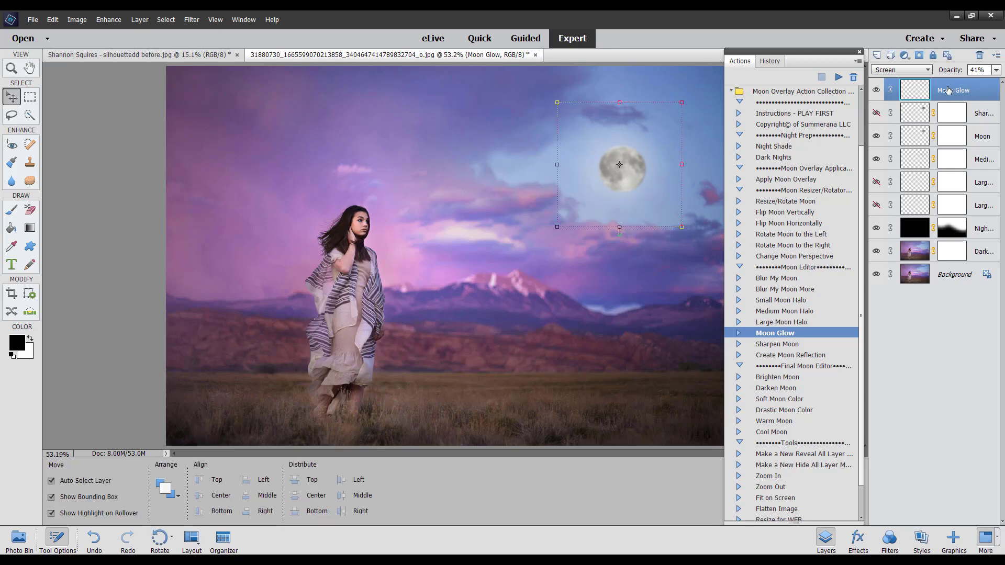
{"action": "left_click_drag", "start_coordinate": [949, 90], "coordinate": [926, 116]}
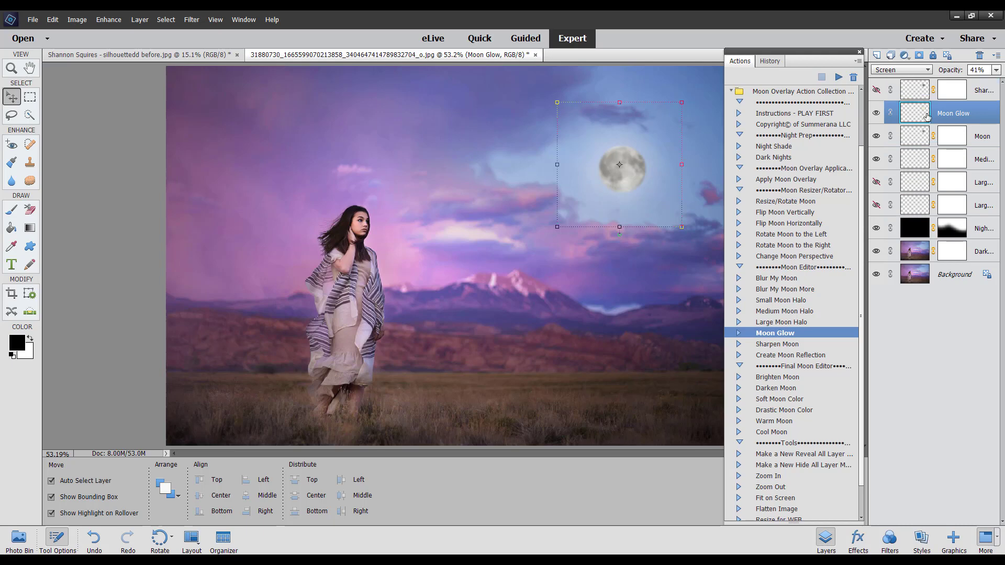
Try clipping the Moon Glow layer to the Moon layer, compare the effect, and revert to the state before the clipping mask
{"action": "right_click", "coordinate": [973, 113]}
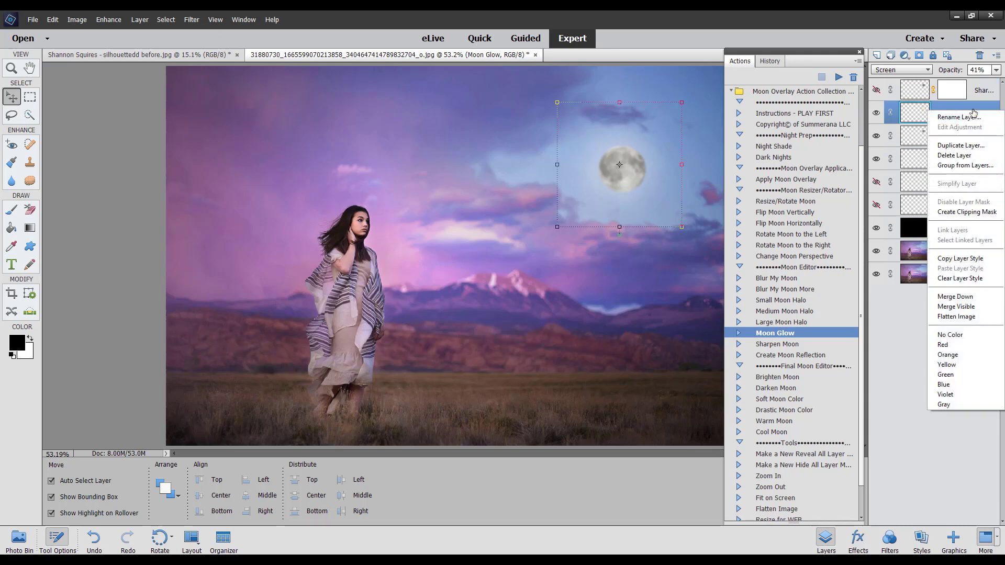
{"action": "left_click", "coordinate": [961, 212]}
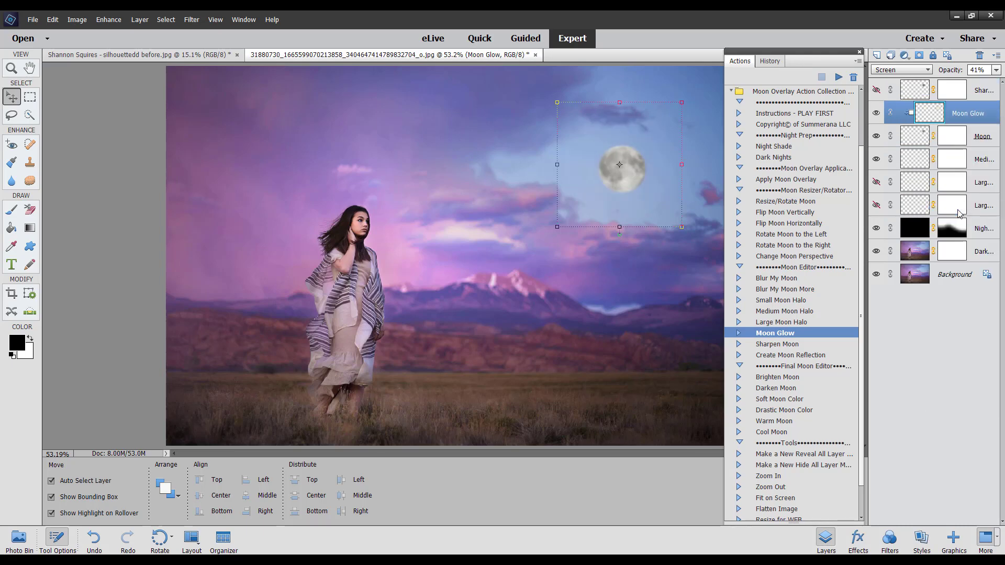
{"action": "left_click", "coordinate": [877, 113]}
{"action": "left_click", "coordinate": [876, 113]}
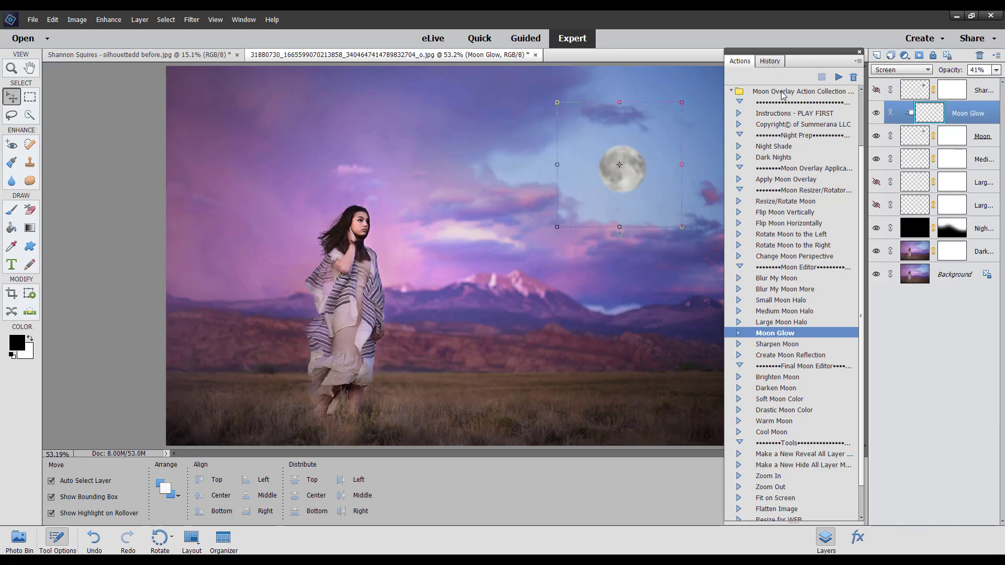
{"action": "left_click", "coordinate": [770, 61]}
{"action": "left_click", "coordinate": [769, 504]}
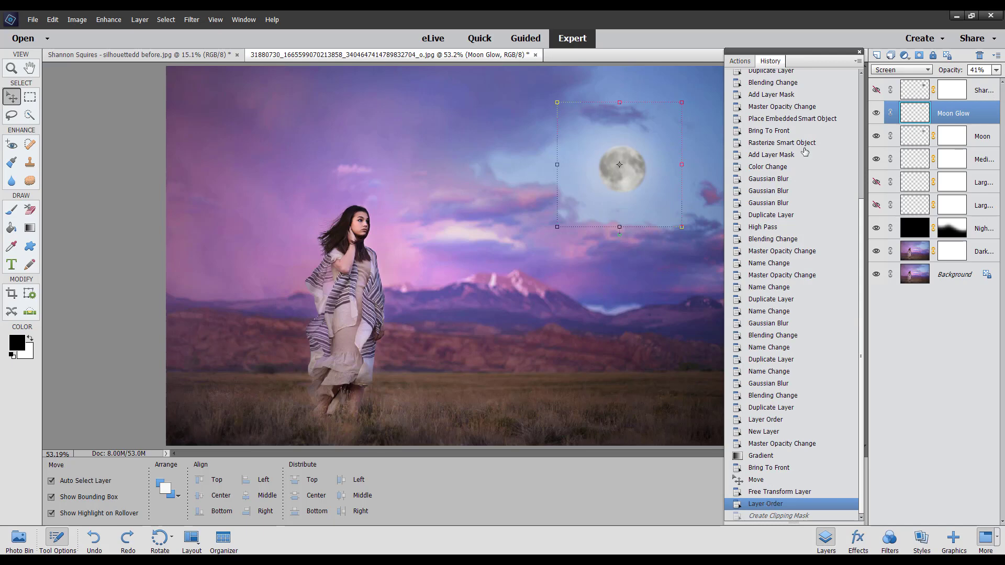
{"action": "left_click", "coordinate": [754, 61]}
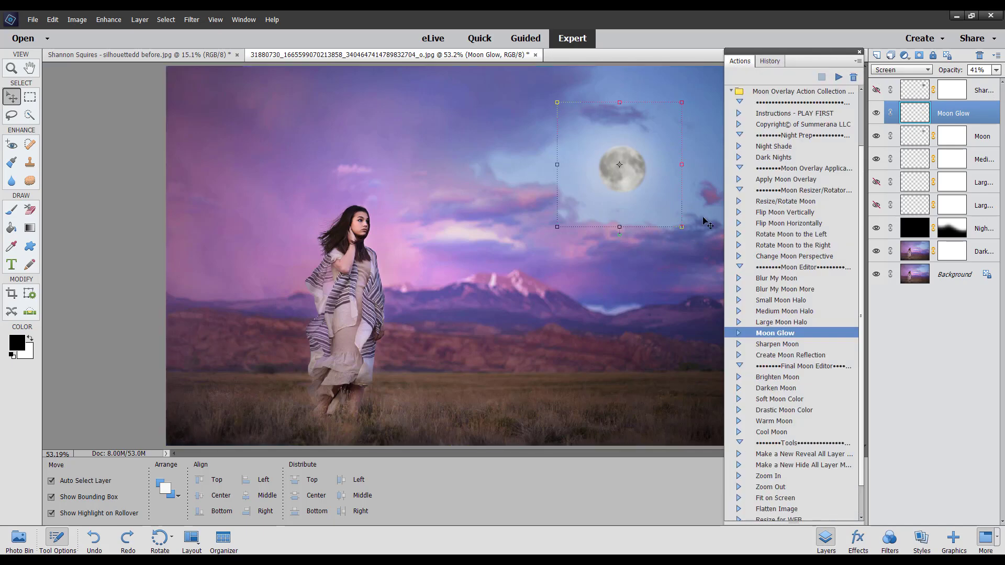
Lower the Moon Glow layer's opacity to 29%
{"action": "left_click", "coordinate": [996, 69]}
{"action": "mouse_move", "coordinate": [969, 83]}
{"action": "left_mouse_down"}
{"action": "mouse_move", "coordinate": [954, 85]}
{"action": "mouse_move", "coordinate": [966, 88]}
{"action": "left_mouse_up"}
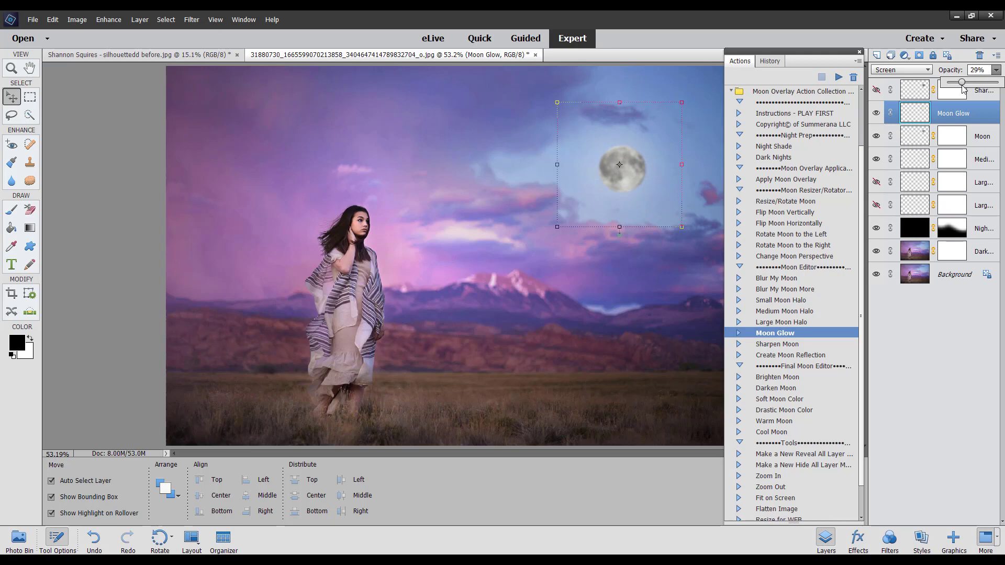
{"action": "left_click", "coordinate": [784, 346]}
{"action": "left_click", "coordinate": [788, 356]}
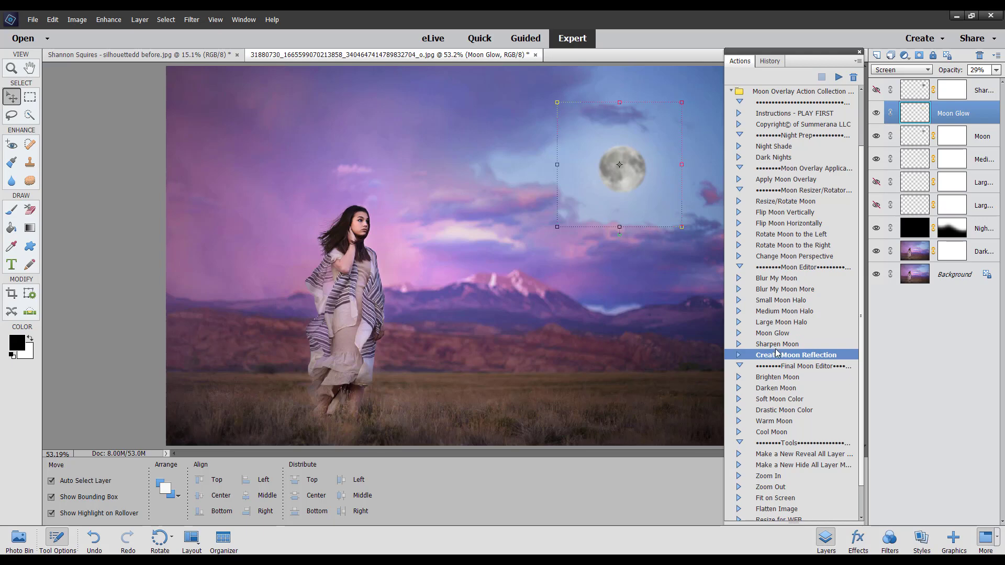
{"action": "left_click", "coordinate": [776, 346]}
{"action": "left_click", "coordinate": [777, 357]}
Delete the hidden sharpening layer and both hidden large halo layers
{"action": "left_click", "coordinate": [792, 378]}
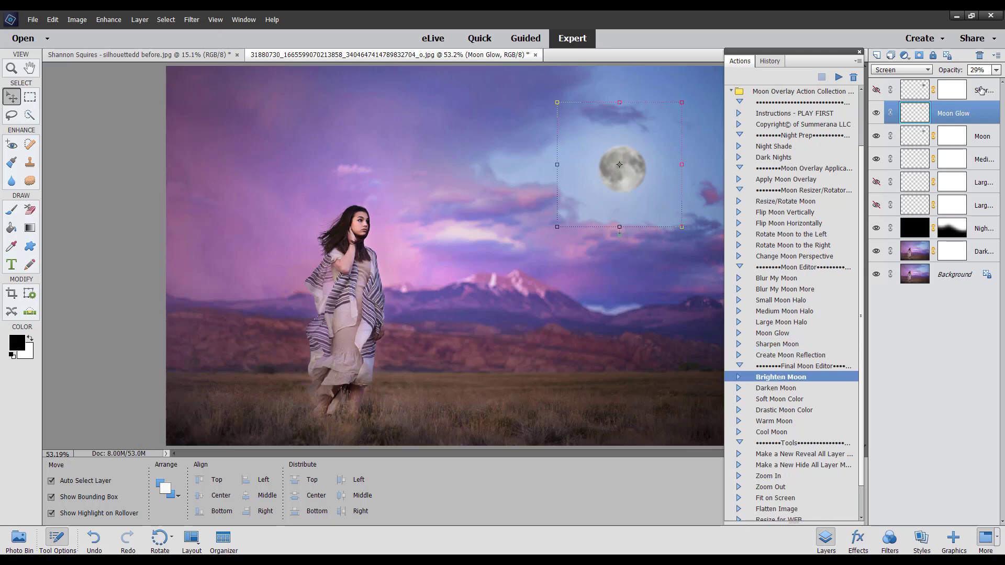
{"action": "left_click_drag", "start_coordinate": [978, 92], "coordinate": [979, 56]}
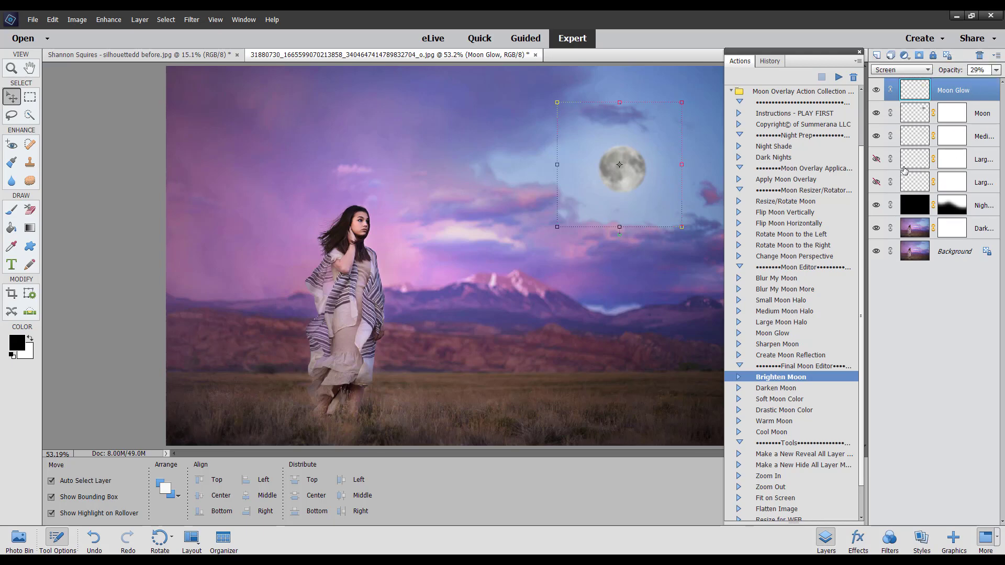
{"action": "left_click_drag", "start_coordinate": [974, 160], "coordinate": [980, 56]}
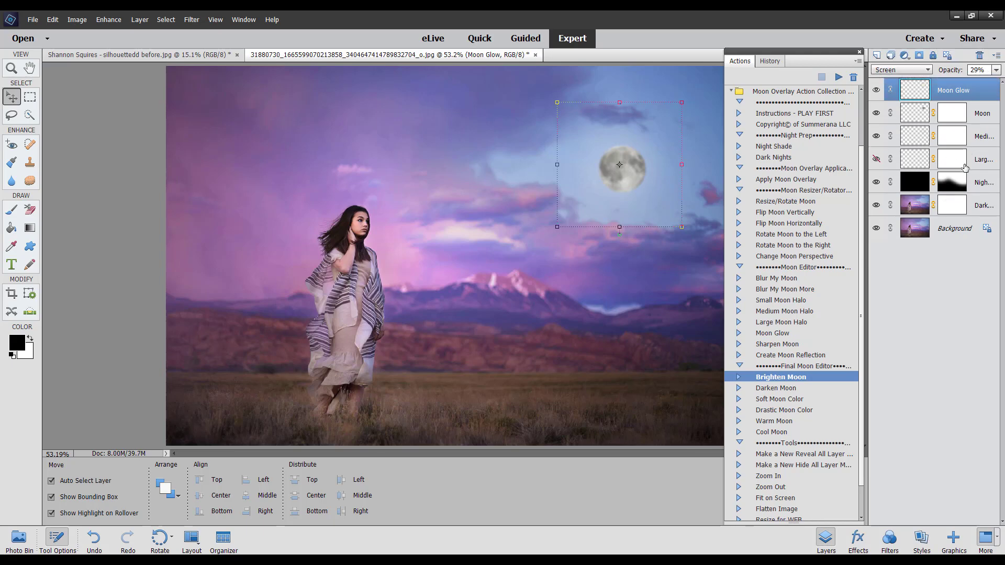
{"action": "left_click_drag", "start_coordinate": [974, 160], "coordinate": [979, 56]}
Run the Brighten Moon action on the Moon layer, compare its effect, and hide the adjustment layer it adds
{"action": "left_click", "coordinate": [977, 113]}
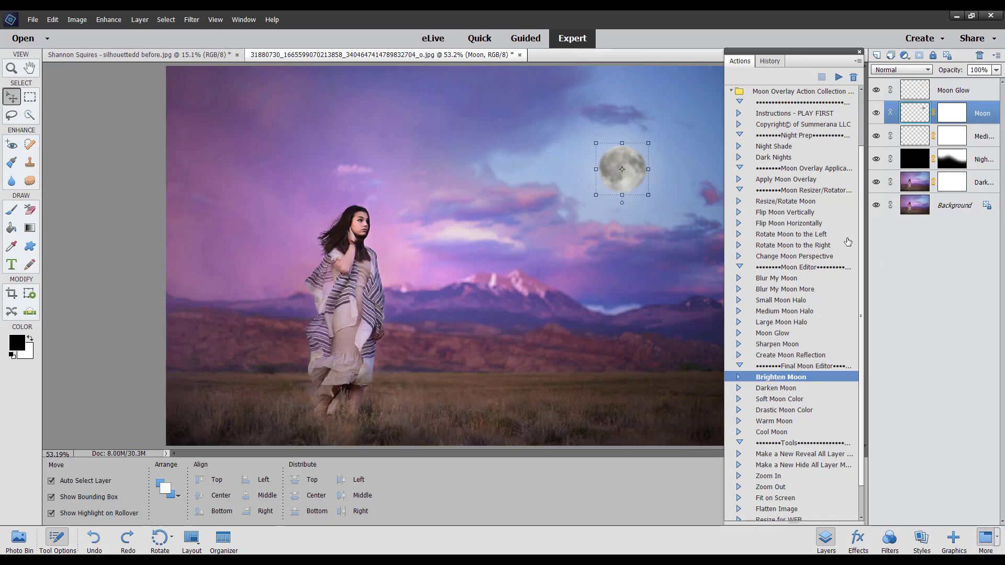
{"action": "left_click", "coordinate": [839, 78]}
{"action": "left_click", "coordinate": [506, 236]}
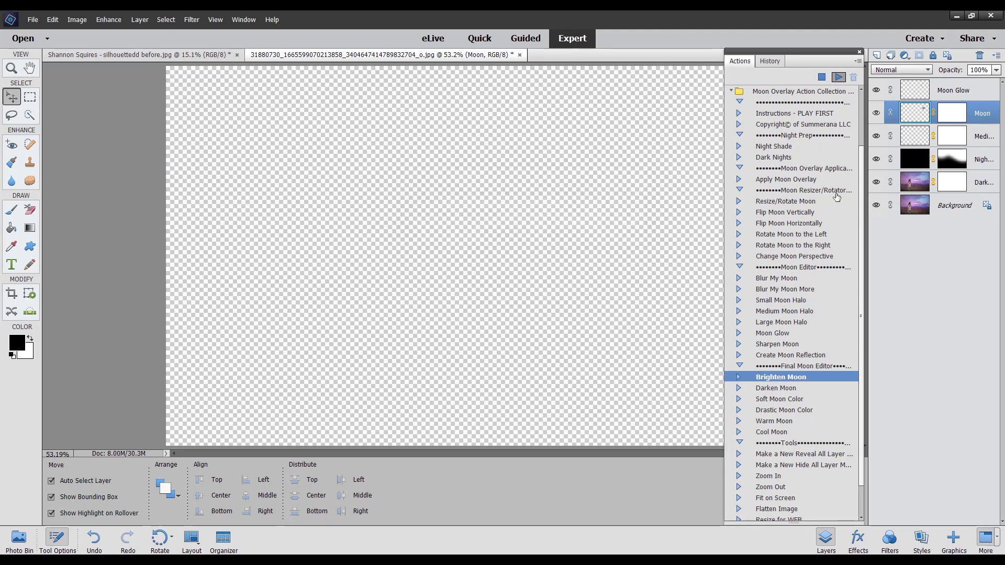
{"action": "left_click", "coordinate": [876, 113]}
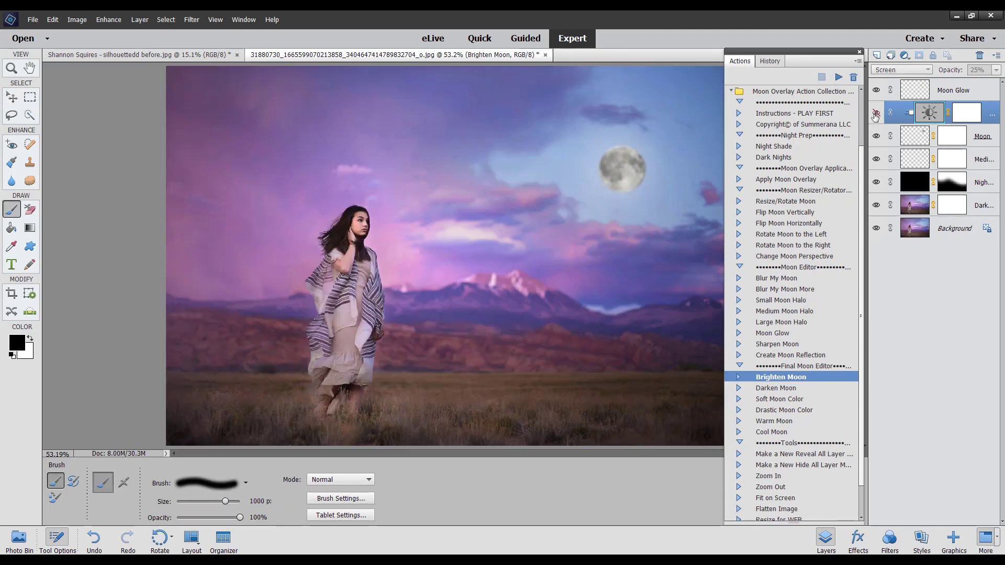
{"action": "left_click", "coordinate": [876, 114]}
{"action": "left_click", "coordinate": [876, 113]}
Target the Moon layer again and run the Darken Moon action on it
{"action": "left_click", "coordinate": [887, 142]}
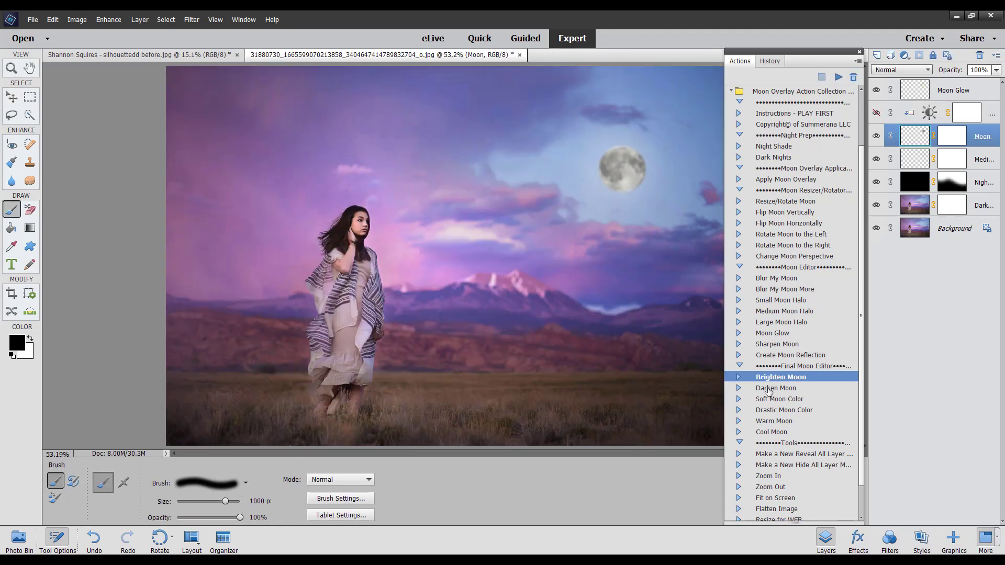
{"action": "left_click", "coordinate": [778, 388]}
{"action": "left_click", "coordinate": [839, 77]}
{"action": "left_click", "coordinate": [504, 236]}
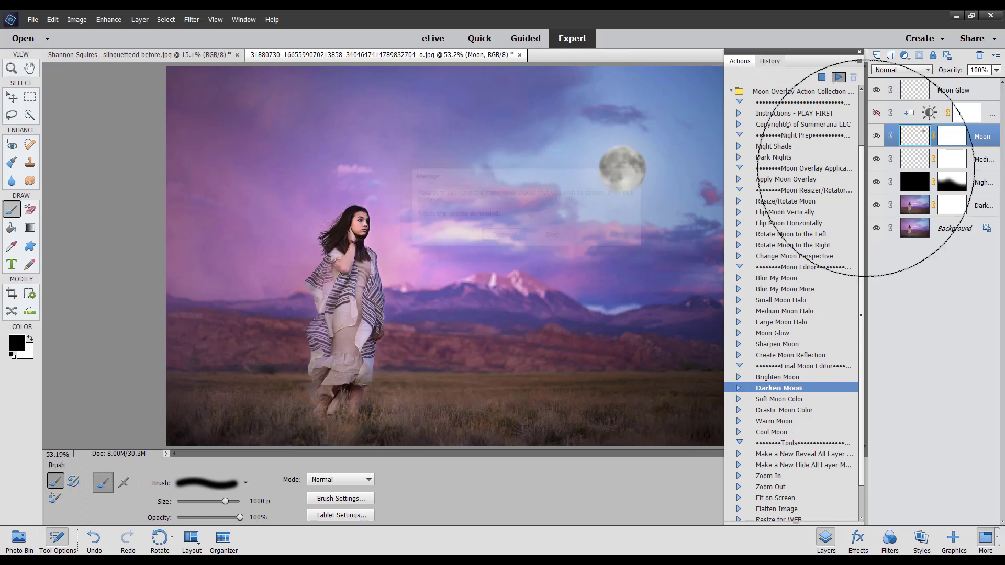
Adjust the opacity of the Darken Moon adjustment layer
{"action": "left_click", "coordinate": [996, 70]}
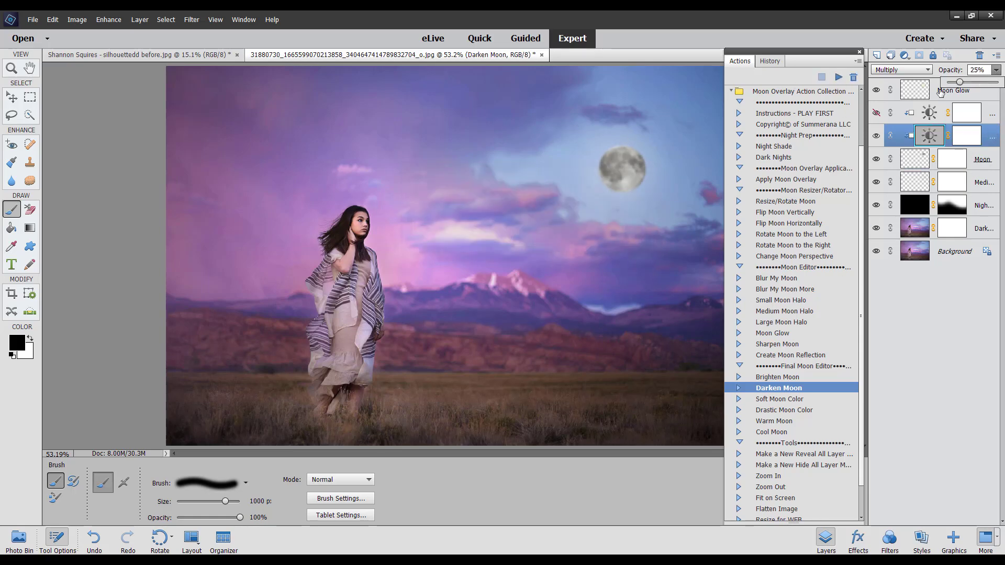
{"action": "mouse_move", "coordinate": [960, 83]}
{"action": "left_mouse_down"}
{"action": "mouse_move", "coordinate": [973, 84]}
{"action": "mouse_move", "coordinate": [952, 89]}
{"action": "left_mouse_up"}
Run the Soft Moon Color action on the Moon layer, continuing to its fill color choice
{"action": "left_click", "coordinate": [918, 162]}
{"action": "left_click", "coordinate": [783, 403]}
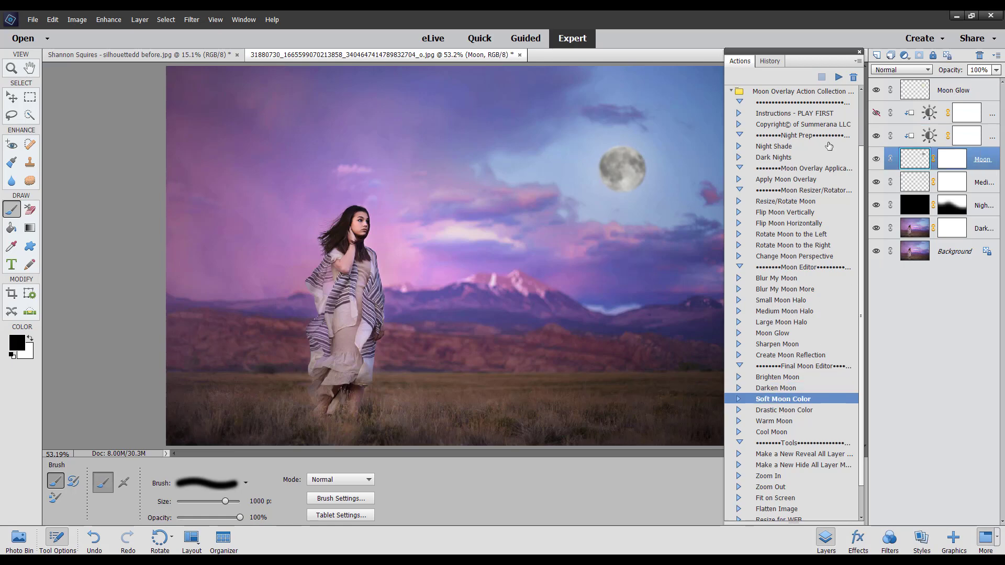
{"action": "left_click", "coordinate": [838, 77]}
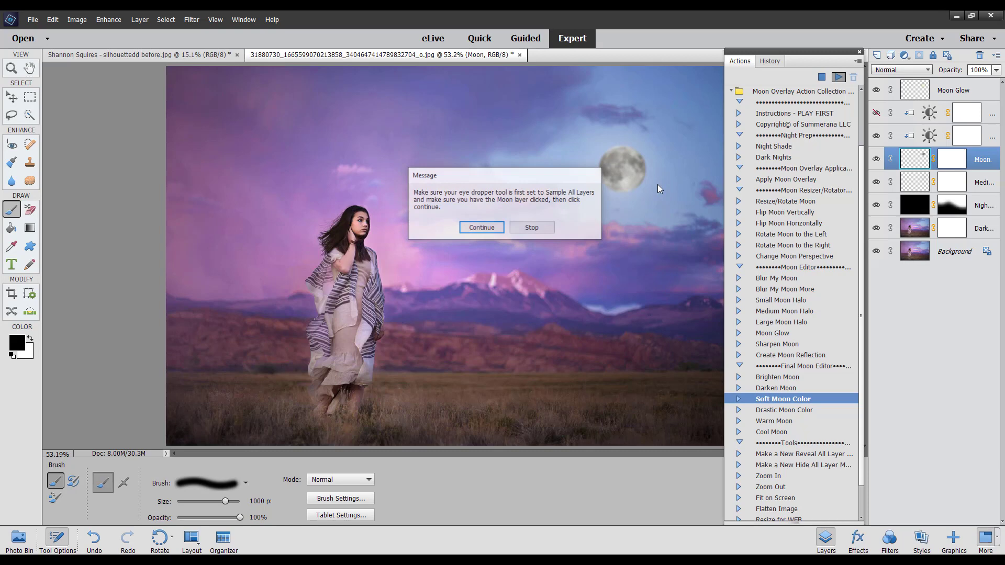
{"action": "left_click", "coordinate": [493, 229]}
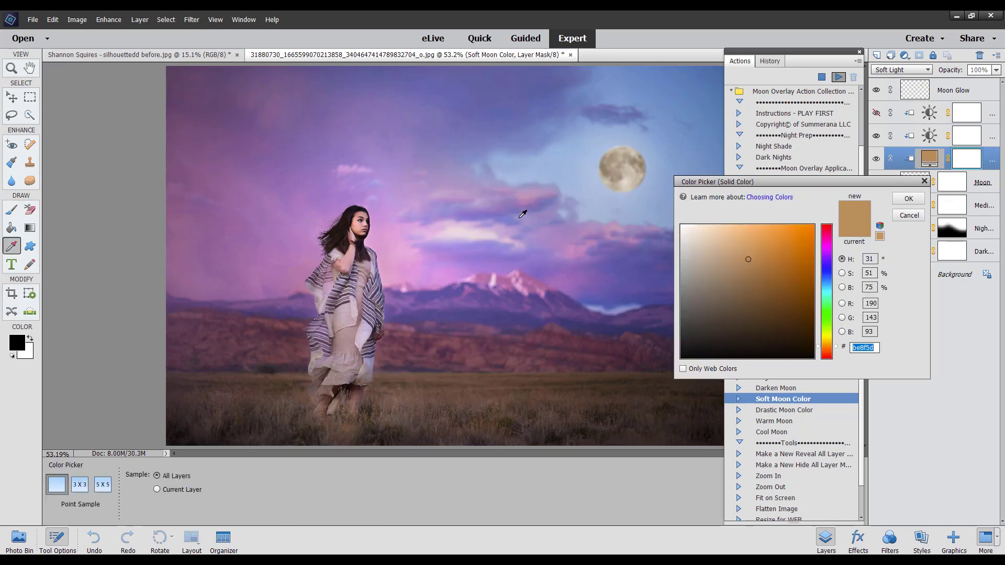
Try colors sampled from the purple clouds and the dark red desert hills, such as 8b77c9 and 482536, for the moon fill
{"action": "left_click", "coordinate": [522, 204]}
{"action": "left_click", "coordinate": [523, 199]}
{"action": "left_click", "coordinate": [468, 210]}
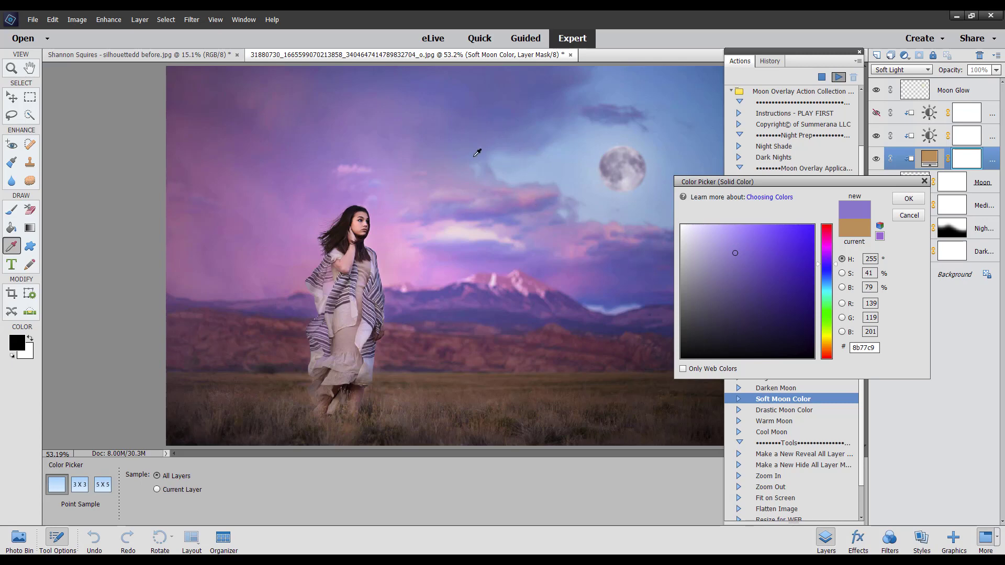
{"action": "left_click", "coordinate": [422, 339]}
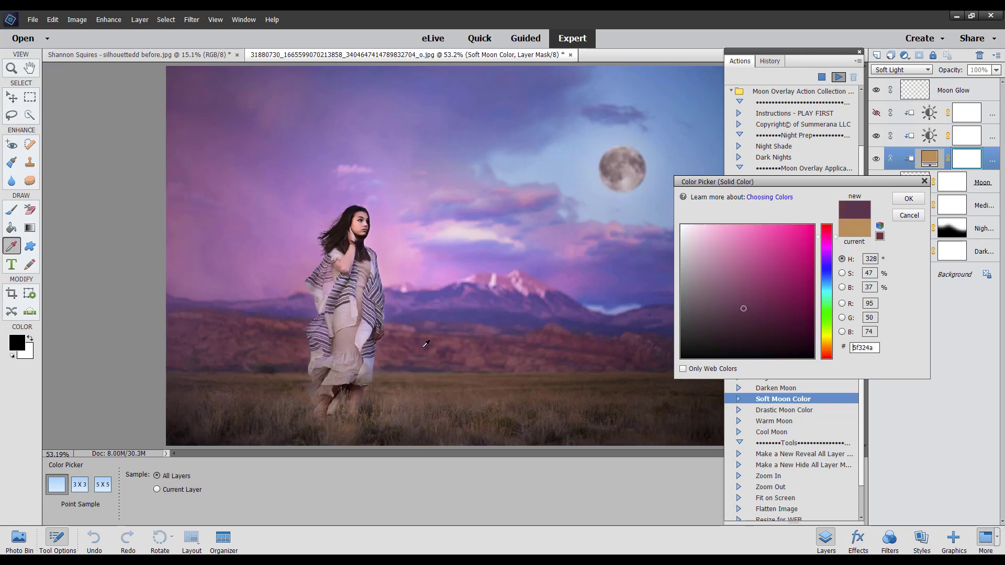
{"action": "left_click", "coordinate": [423, 340]}
{"action": "left_click", "coordinate": [537, 350]}
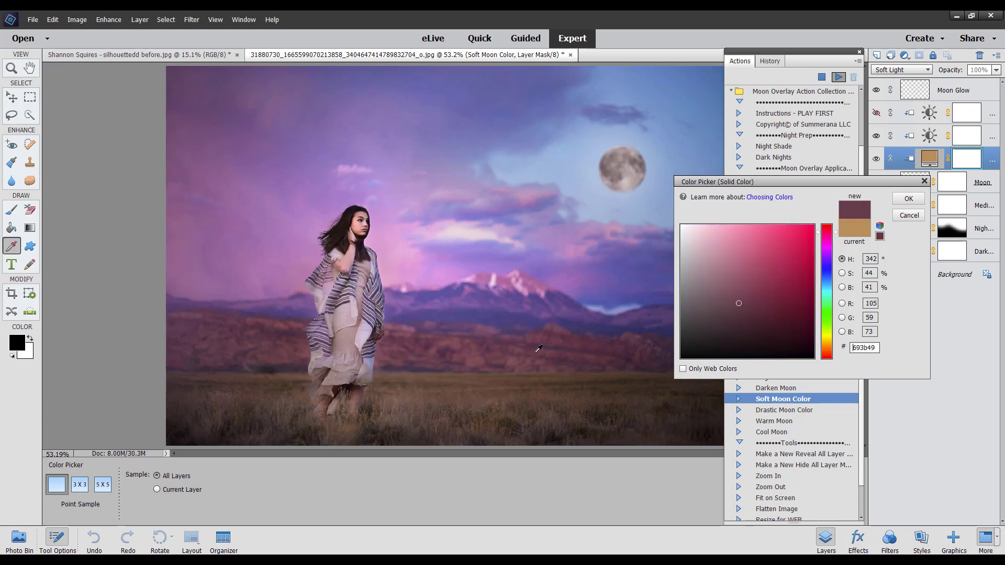
{"action": "left_click", "coordinate": [540, 350]}
{"action": "left_click", "coordinate": [604, 352]}
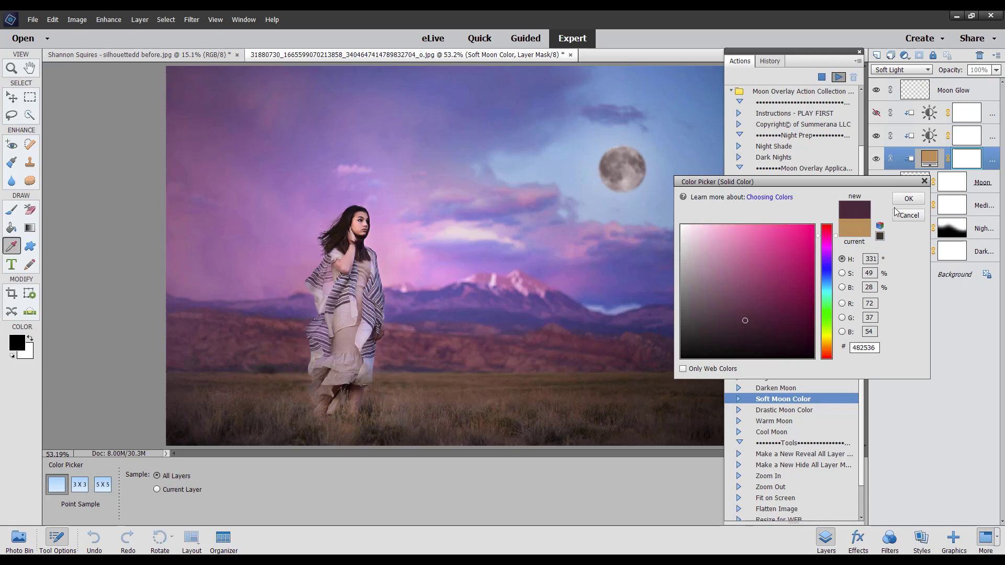
Sample blues from the sky around the moon and accept 8aa3d3 as the Soft Moon Color fill
{"action": "left_click", "coordinate": [524, 178]}
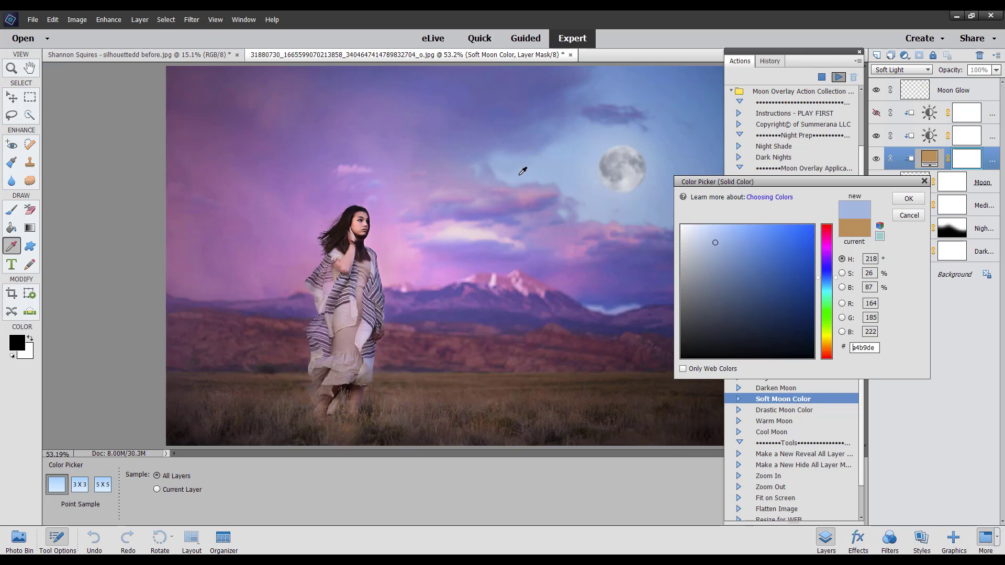
{"action": "left_click", "coordinate": [528, 172]}
{"action": "left_click", "coordinate": [696, 89]}
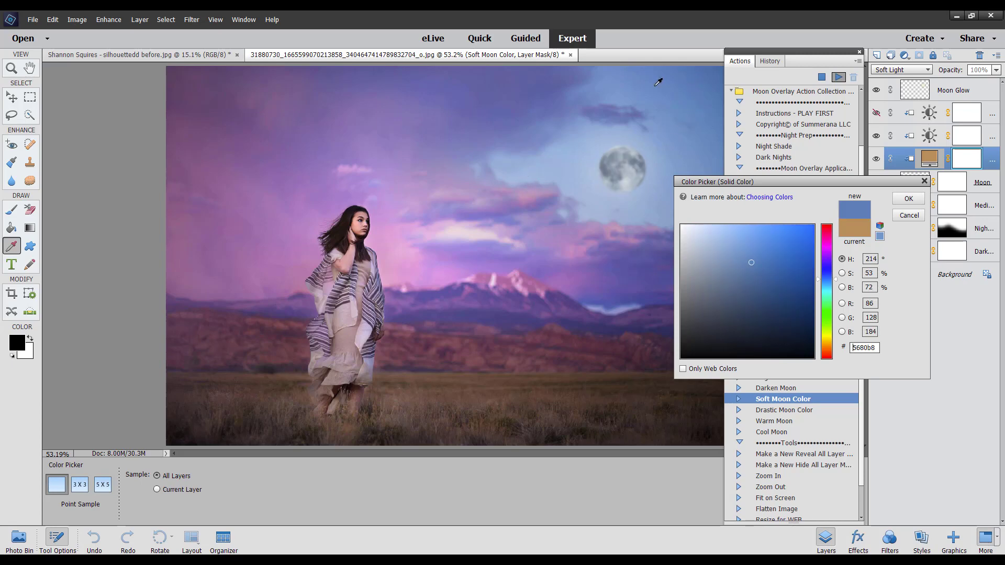
{"action": "left_click", "coordinate": [643, 90]}
{"action": "left_click", "coordinate": [584, 128]}
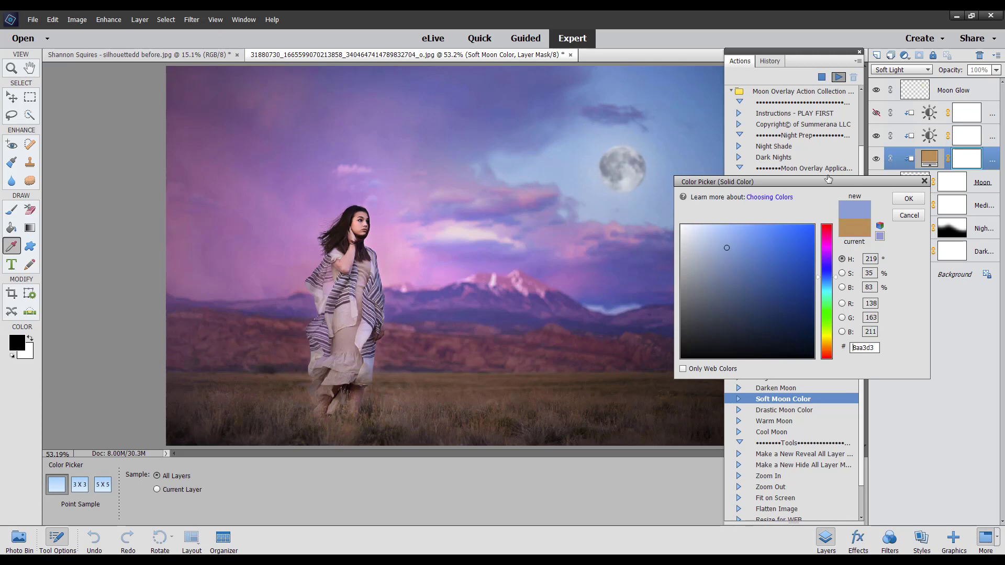
{"action": "left_click", "coordinate": [905, 201]}
Run the Drastic Moon Color action to add its solid color fill layer above the Soft Moon Color layer
{"action": "left_click", "coordinate": [788, 411]}
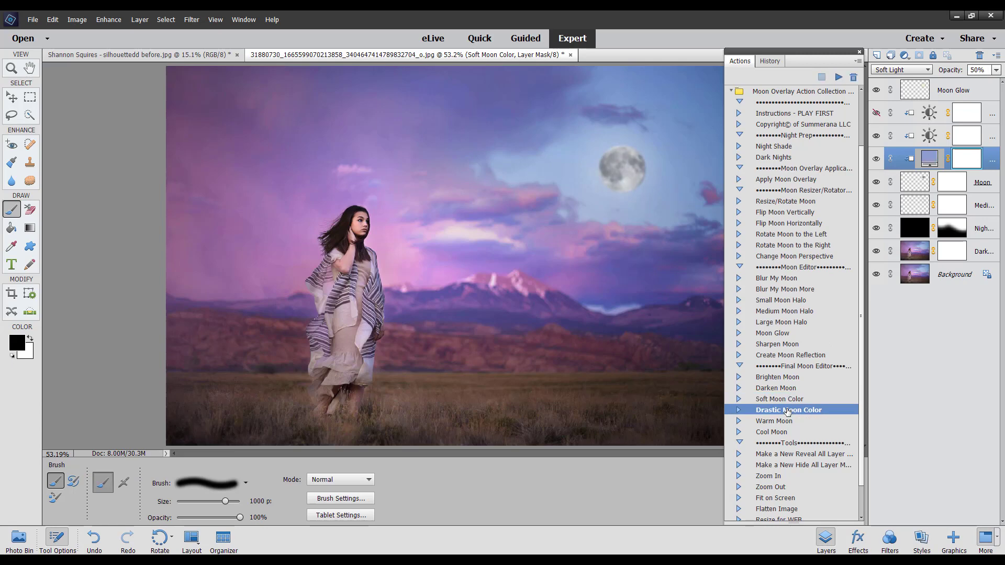
{"action": "left_click", "coordinate": [838, 77]}
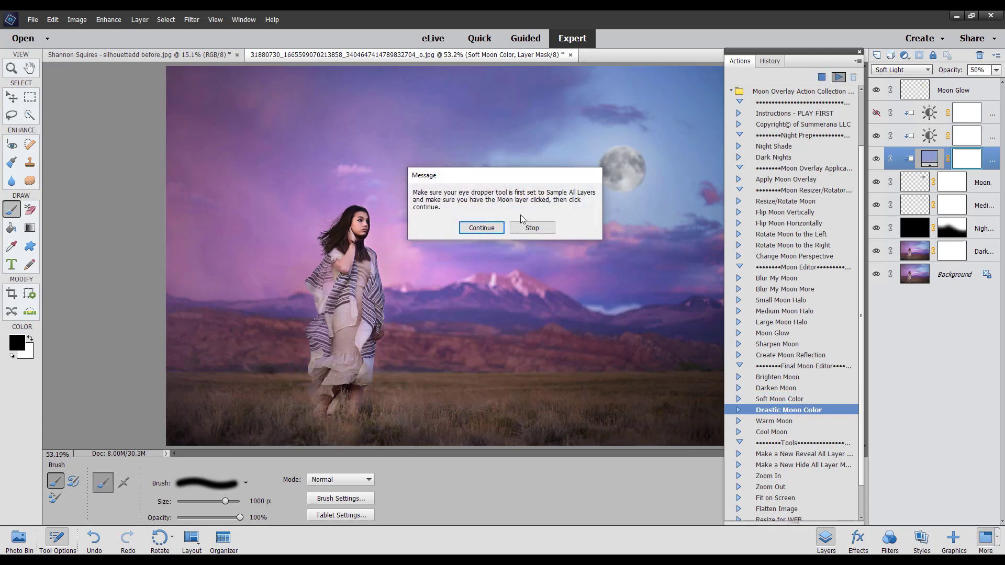
{"action": "left_click", "coordinate": [487, 220]}
{"action": "left_click", "coordinate": [495, 221]}
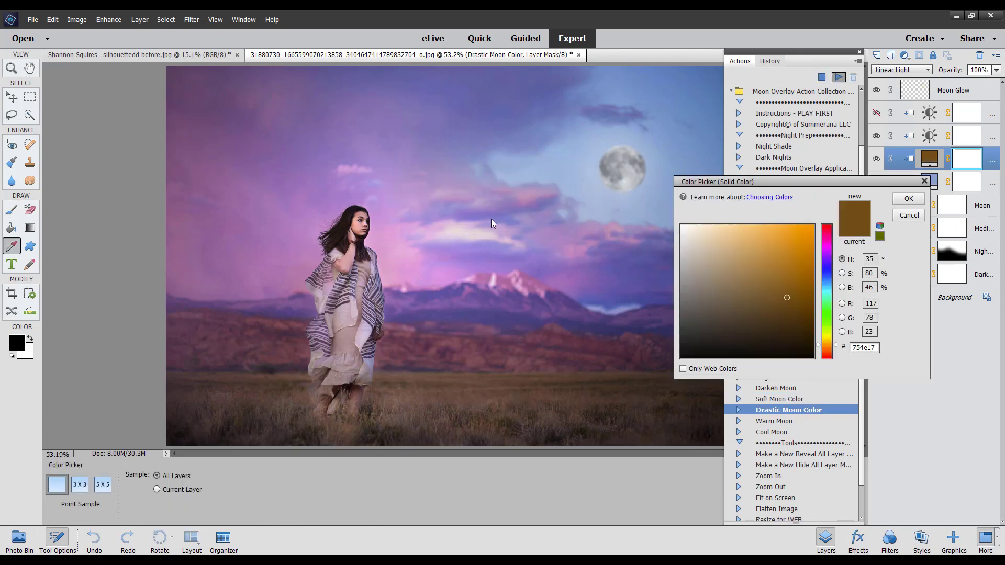
Try the muted purple 695987 as the Drastic Moon Color fill, and cancel the color choice
{"action": "left_click", "coordinate": [828, 260]}
{"action": "left_click", "coordinate": [726, 287]}
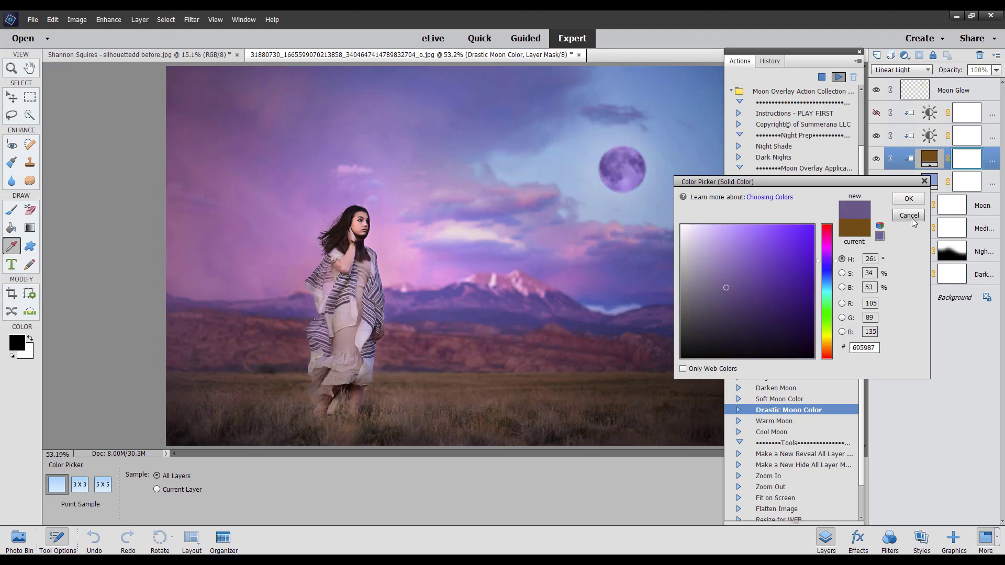
{"action": "left_click", "coordinate": [909, 216]}
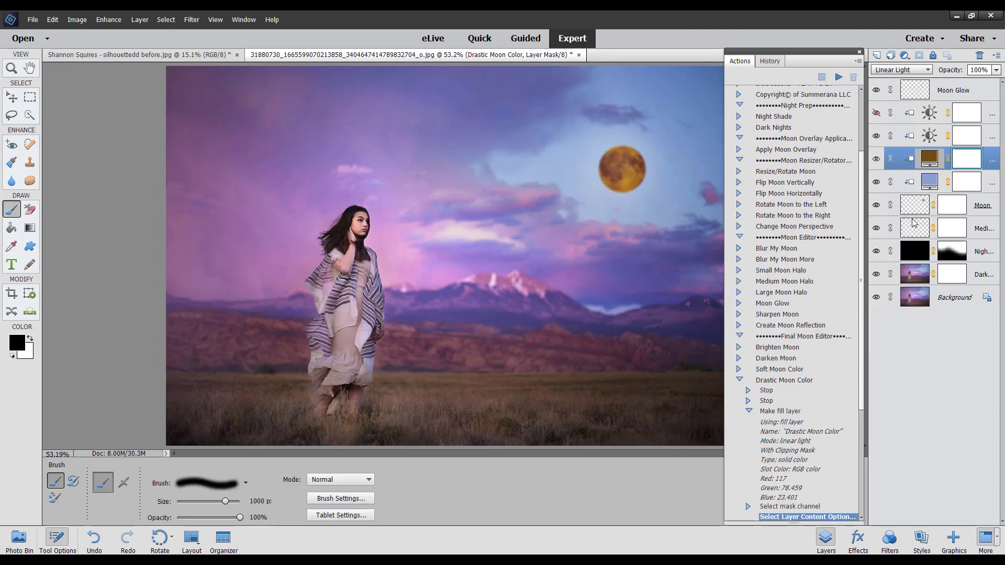
Target the Drastic Moon Color layer's mask, choose the Brush tool, and invert the mask to black
{"action": "left_click", "coordinate": [930, 158]}
{"action": "left_click", "coordinate": [958, 161]}
{"action": "left_click", "coordinate": [9, 102]}
{"action": "left_click", "coordinate": [12, 208]}
{"action": "key", "text": "ctrl+i"}
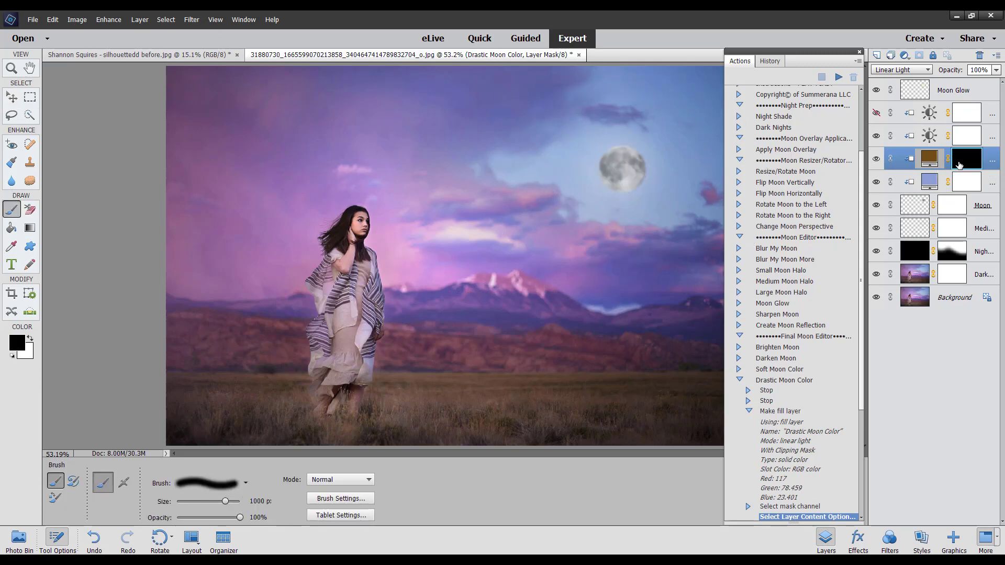
Paint the drastic color onto the moon's upper part in the layer mask with a 300 px white brush
{"action": "left_click", "coordinate": [31, 339]}
{"action": "key", "text": "bracketleft"}
{"action": "key", "text": "bracketleft"}
{"action": "key", "text": "bracketleft"}
{"action": "key", "text": "bracketleft"}
{"action": "key", "text": "bracketleft"}
{"action": "key", "text": "bracketleft"}
{"action": "key", "text": "bracketleft"}
{"action": "key", "text": "bracketleft"}
{"action": "key", "text": "bracketleft"}
{"action": "key", "text": "bracketleft"}
{"action": "key", "text": "bracketleft"}
{"action": "key", "text": "bracketleft"}
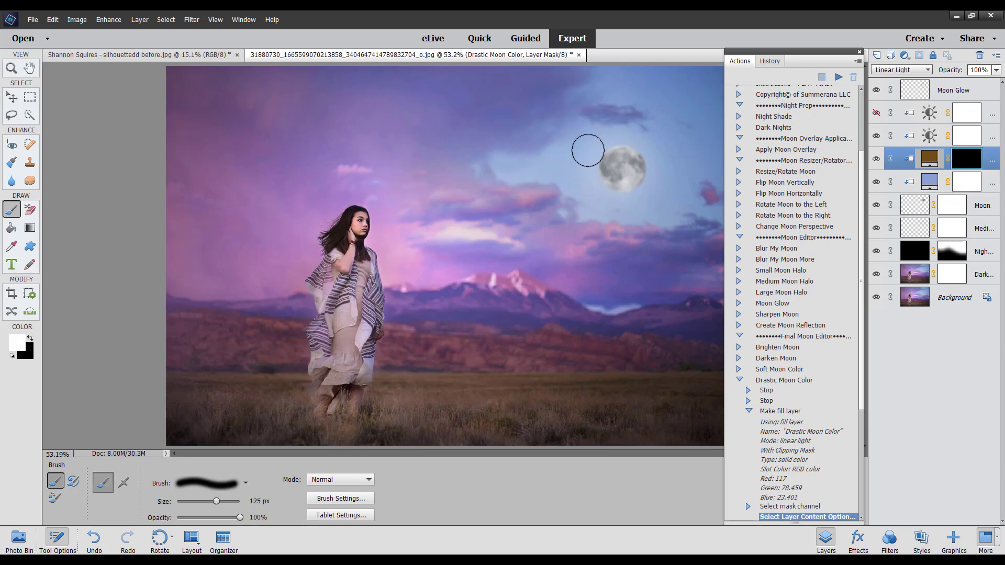
{"action": "key", "text": "bracketright"}
{"action": "key", "text": "bracketright"}
{"action": "key", "text": "bracketright"}
{"action": "key", "text": "bracketright"}
{"action": "key", "text": "bracketright"}
{"action": "left_click", "coordinate": [611, 149]}
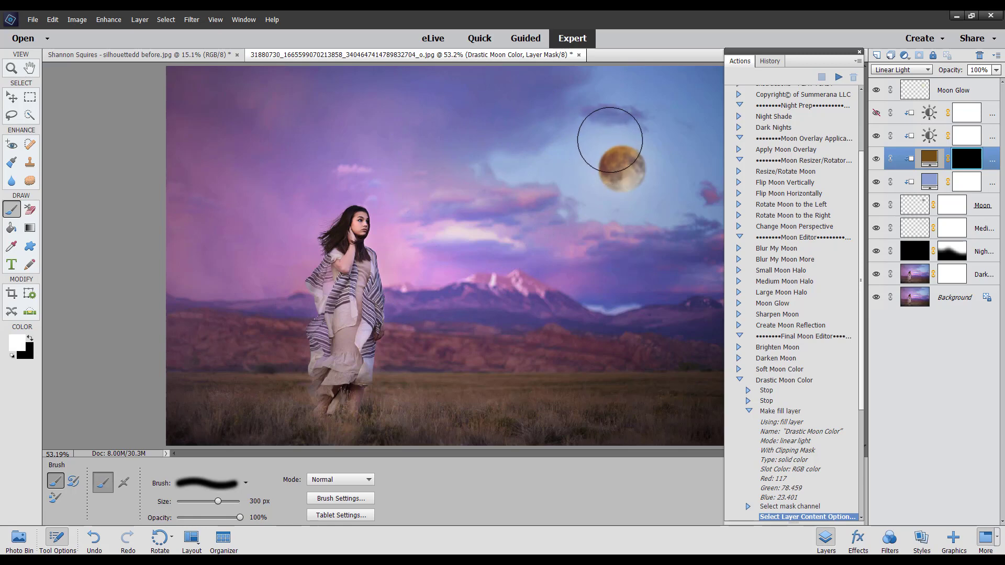
Change the Drastic Moon Color layer's fill to the slate blue 485b75
{"action": "double_click", "coordinate": [929, 160]}
{"action": "left_click_drag", "start_coordinate": [611, 233], "coordinate": [624, 265]}
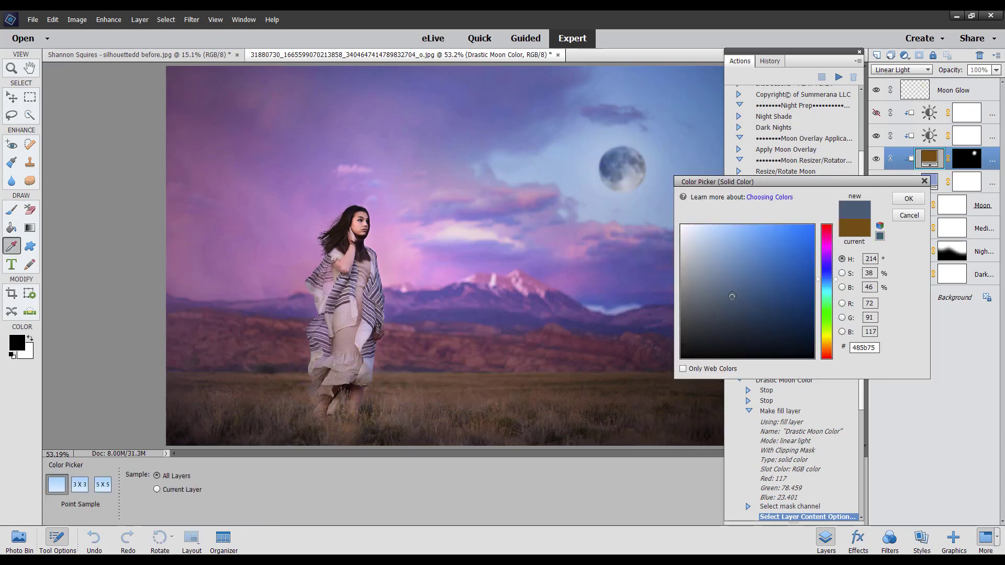
{"action": "left_click", "coordinate": [909, 198]}
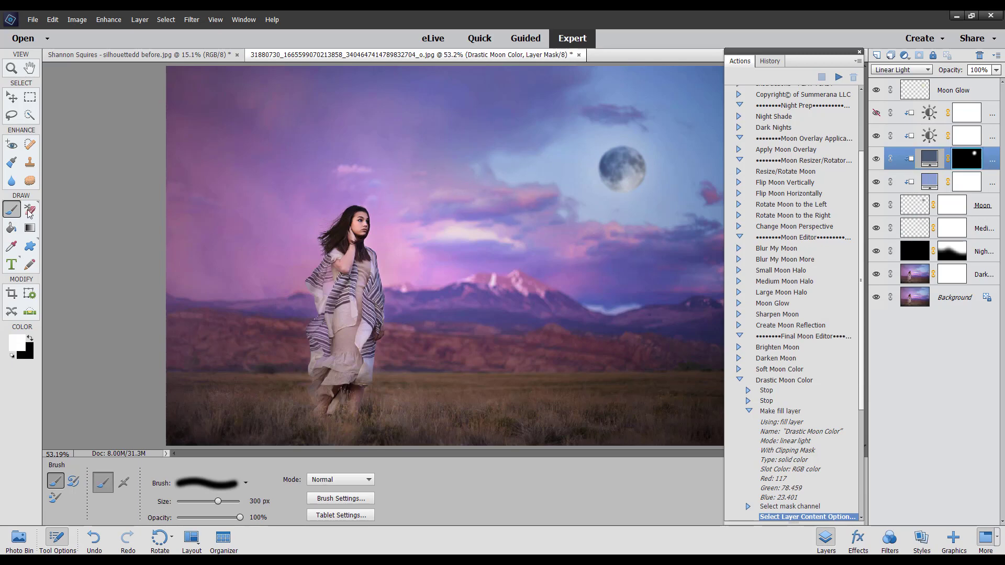
Paint over the moon on the Drastic Moon Color mask with a 400 px black brush to hide the color
{"action": "left_click", "coordinate": [30, 339]}
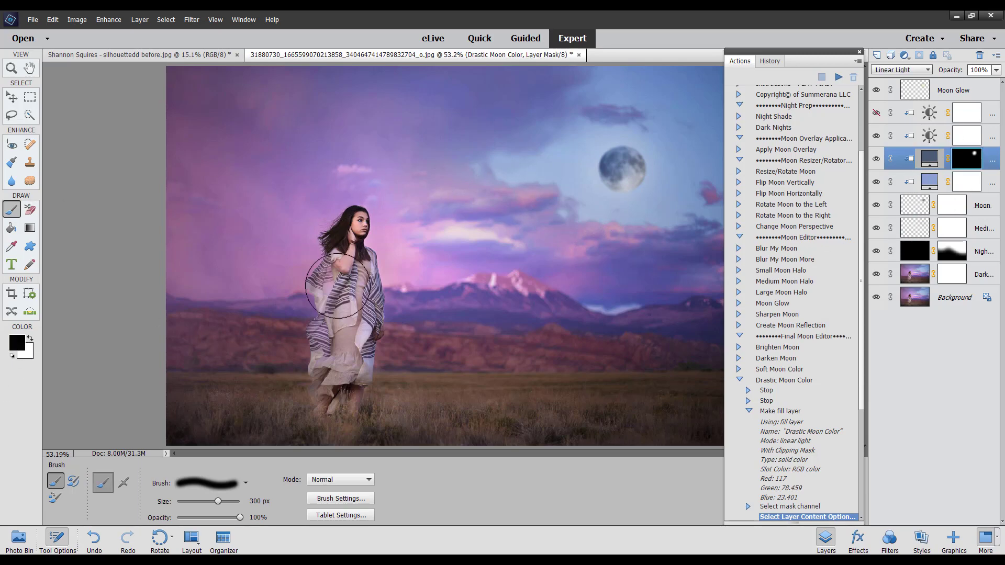
{"action": "key", "text": "bracketright"}
{"action": "left_click", "coordinate": [621, 165]}
Draw white-to-transparent radial gradients over the moon on the Drastic Moon Color mask, and hide that layer
{"action": "left_click", "coordinate": [30, 228]}
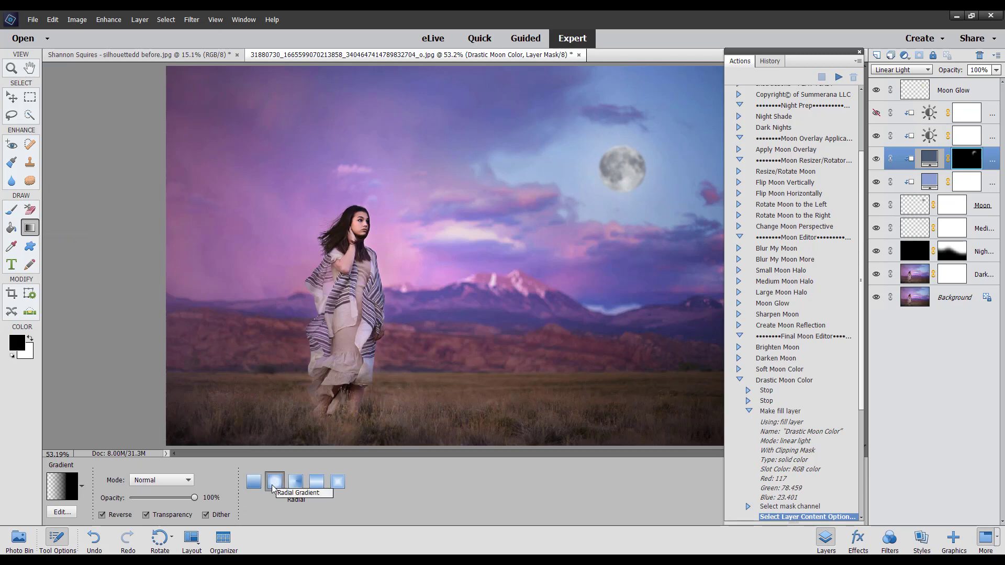
{"action": "left_click", "coordinate": [63, 495]}
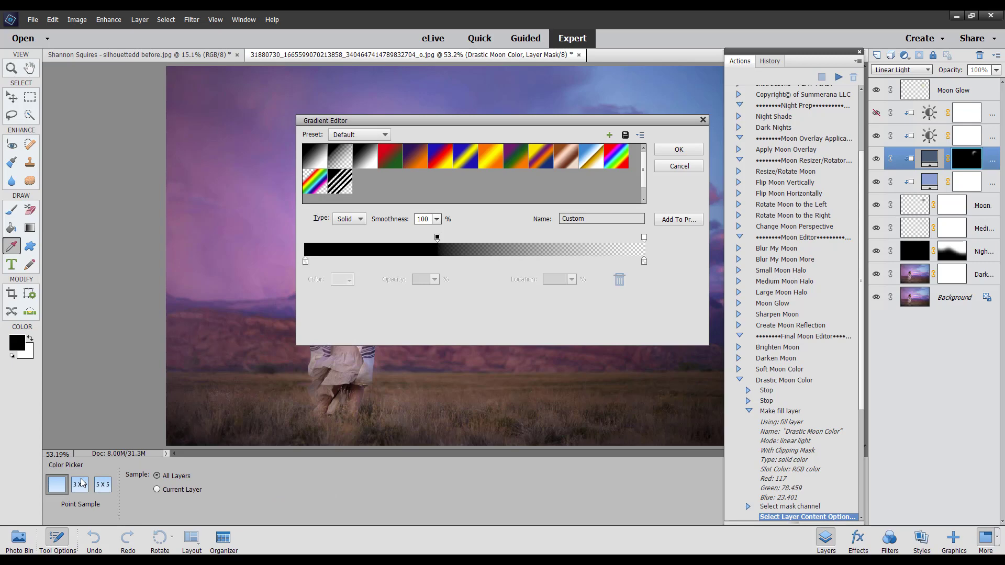
{"action": "left_click", "coordinate": [341, 160]}
{"action": "left_click", "coordinate": [679, 151]}
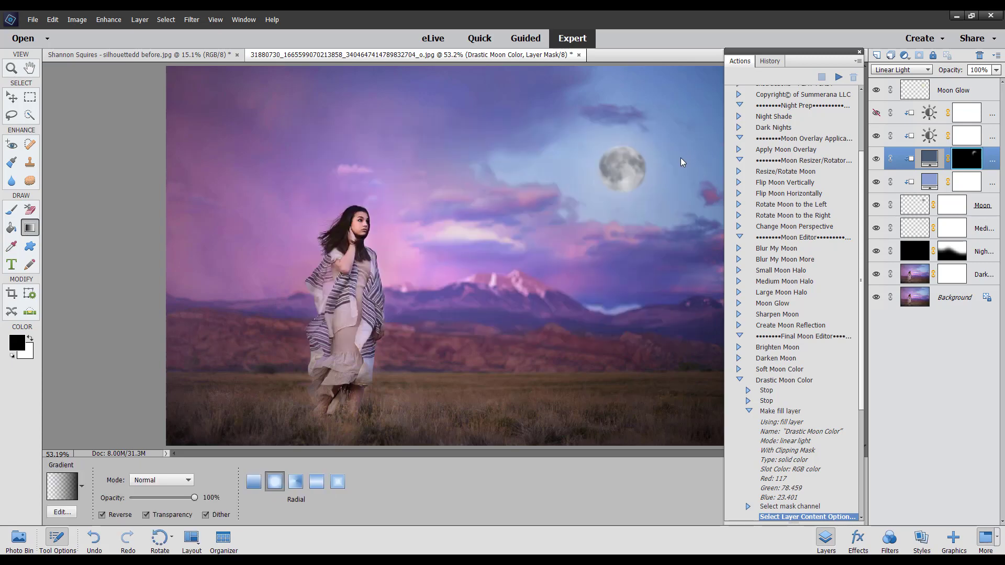
{"action": "left_click", "coordinate": [32, 340]}
{"action": "left_click_drag", "start_coordinate": [620, 155], "coordinate": [624, 209]}
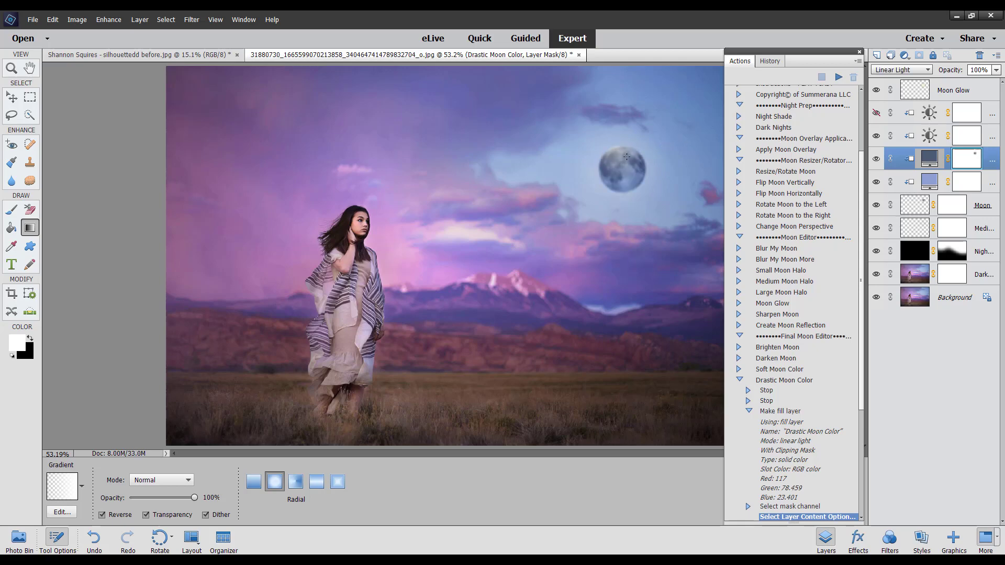
{"action": "left_click_drag", "start_coordinate": [619, 163], "coordinate": [620, 187]}
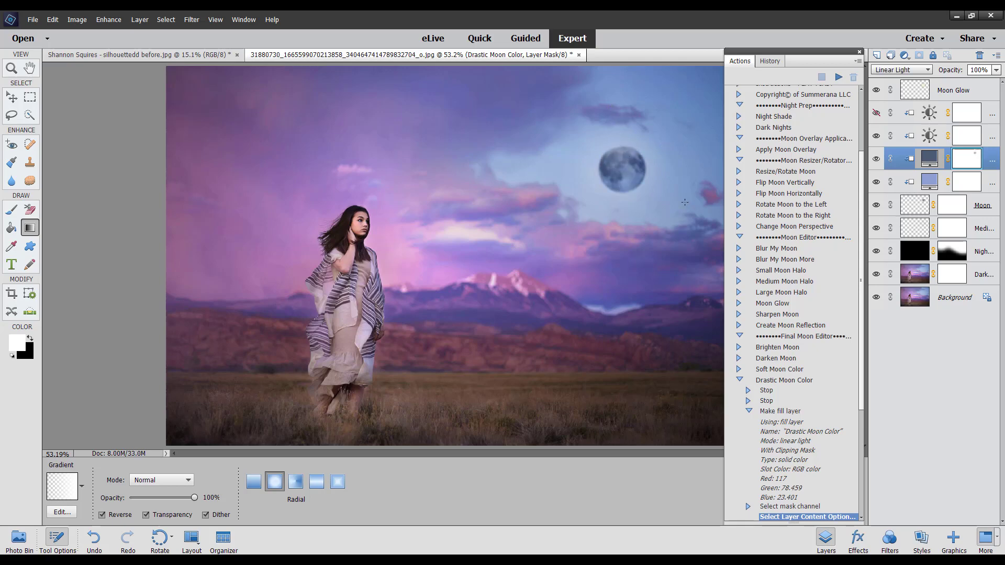
{"action": "left_click", "coordinate": [876, 160]}
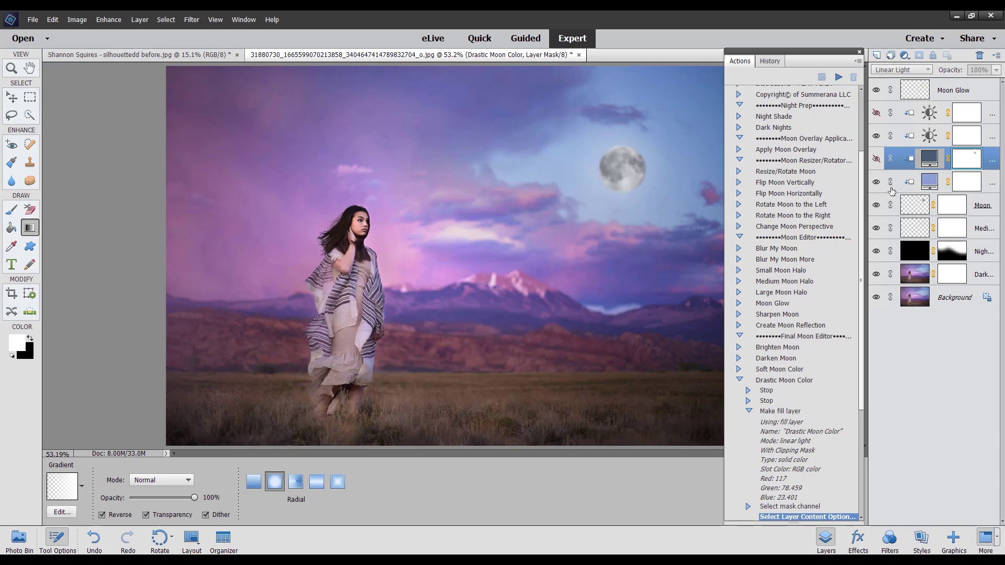
Run the Warm Moon action on the Moon layer and set the resulting Warm Moon layer's opacity to 71%
{"action": "left_click", "coordinate": [911, 204]}
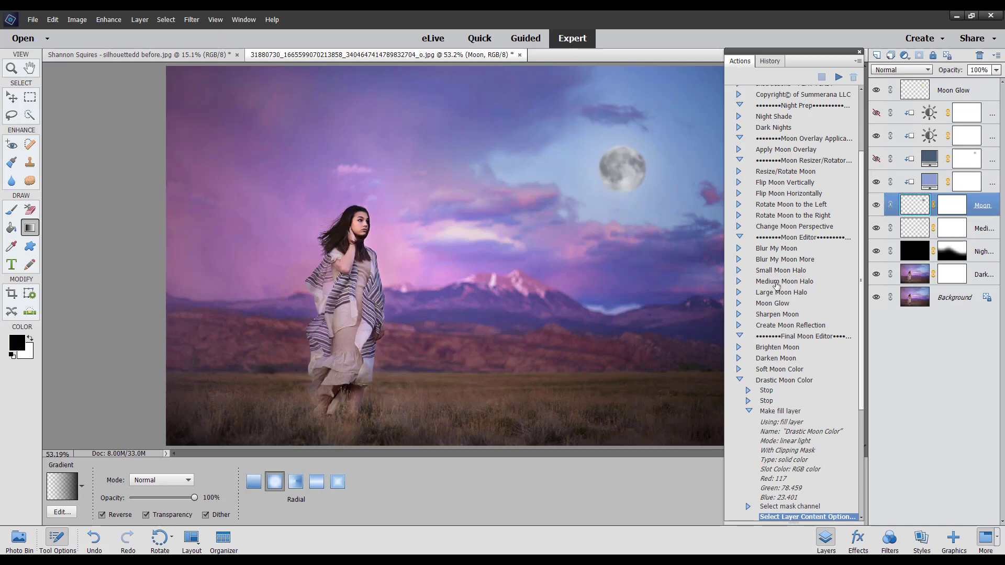
{"action": "left_click", "coordinate": [740, 381]}
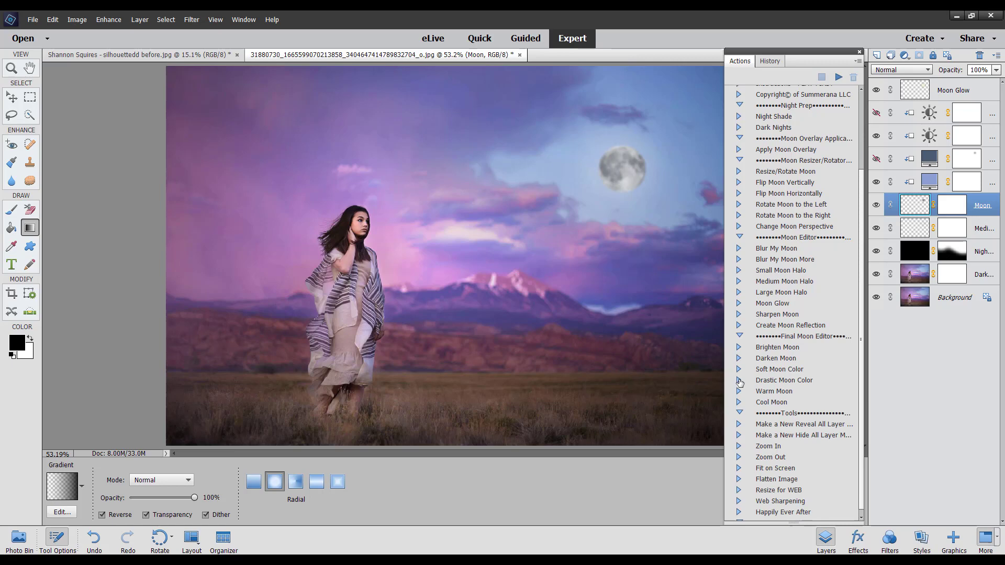
{"action": "left_click", "coordinate": [765, 391]}
{"action": "left_click", "coordinate": [838, 77]}
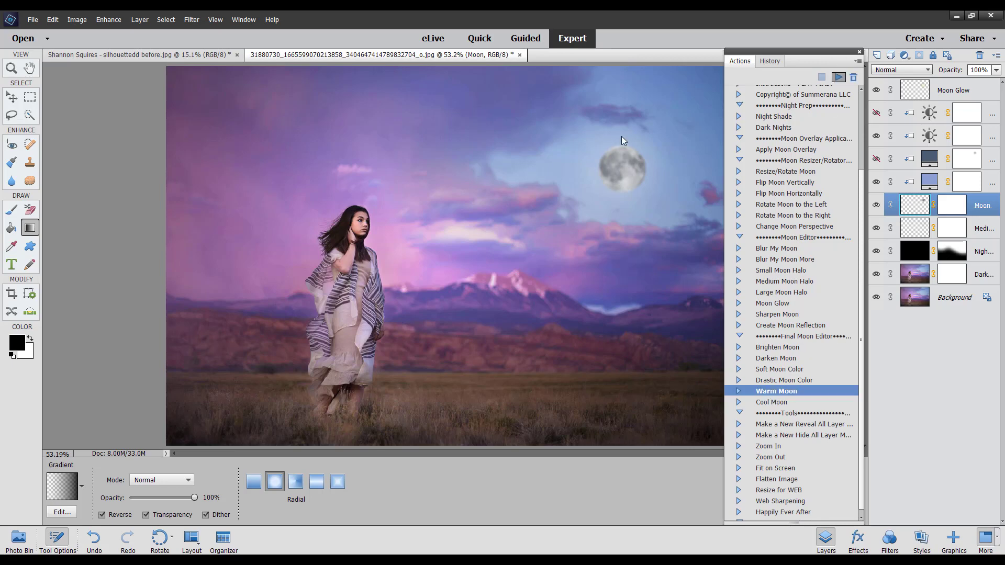
{"action": "left_click", "coordinate": [484, 227]}
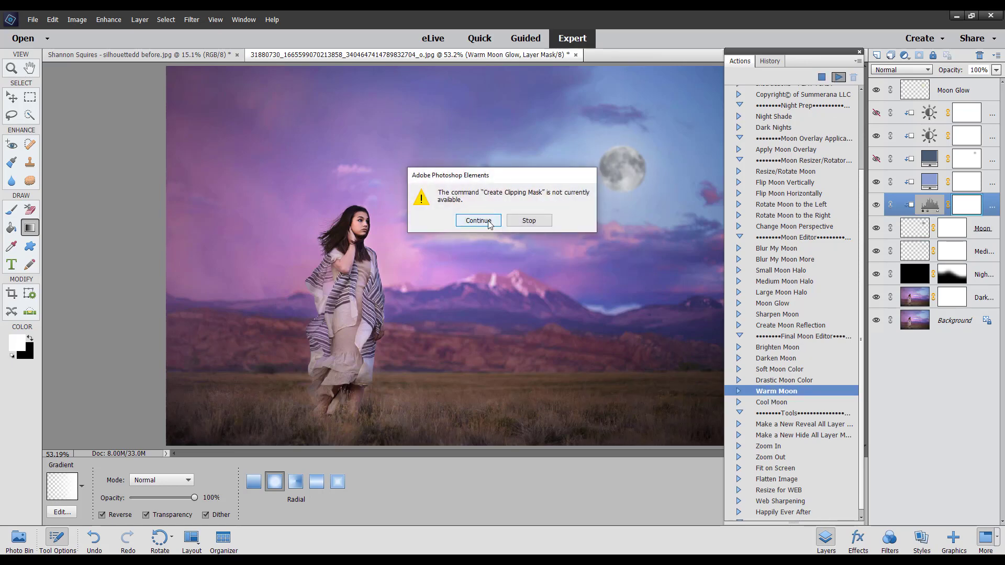
{"action": "left_click", "coordinate": [479, 221]}
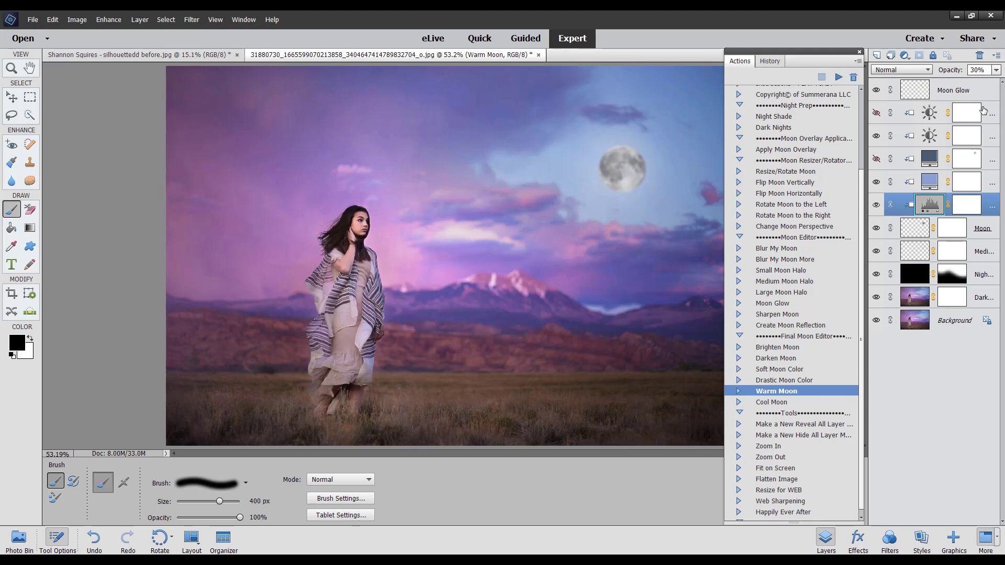
{"action": "left_click_drag", "start_coordinate": [997, 70], "coordinate": [985, 88]}
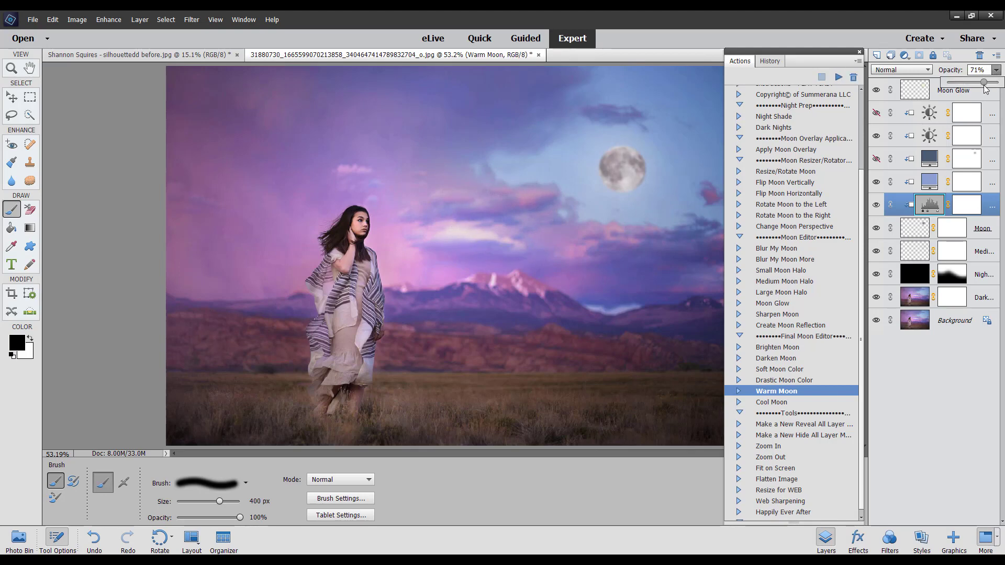
Run the Cool Moon action on the moon, going through its messages
{"action": "left_click", "coordinate": [764, 402]}
{"action": "left_click", "coordinate": [839, 77]}
{"action": "left_click", "coordinate": [487, 224]}
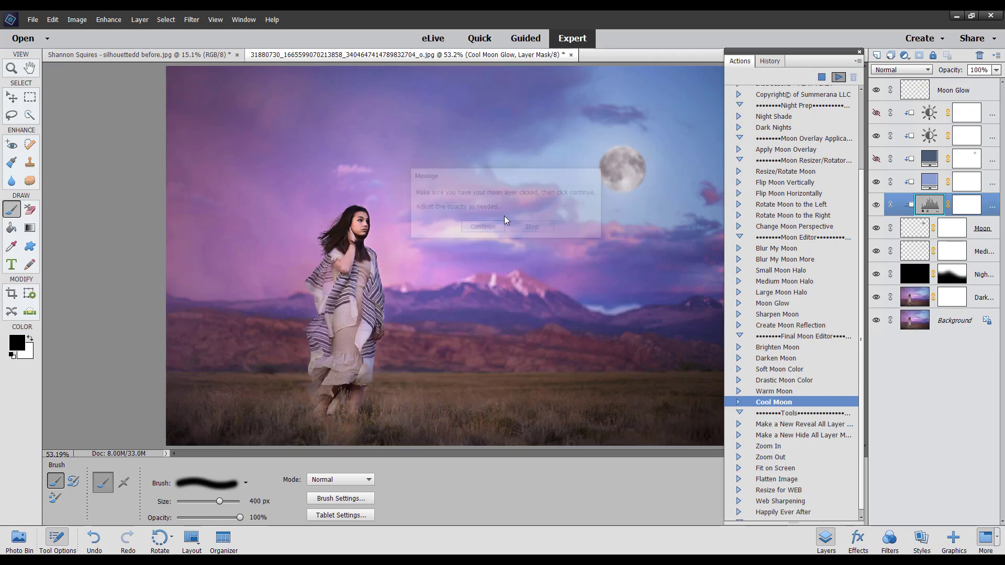
{"action": "left_click", "coordinate": [529, 219]}
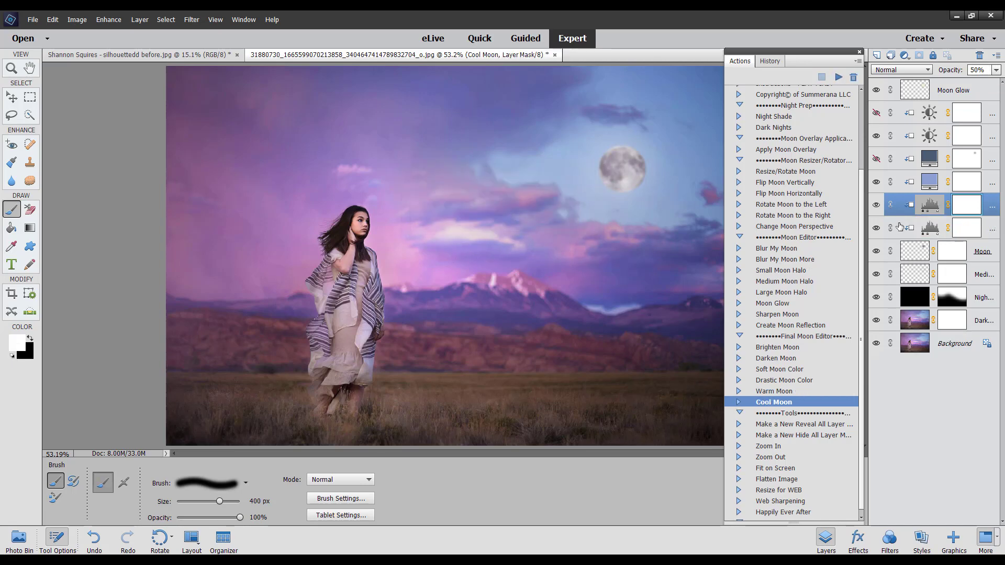
Run the Apply Moon Overlay action above the Moon Glow layer and place the Moon Overlay 4 - Summerana file
{"action": "left_click", "coordinate": [780, 348]}
{"action": "left_click", "coordinate": [778, 150]}
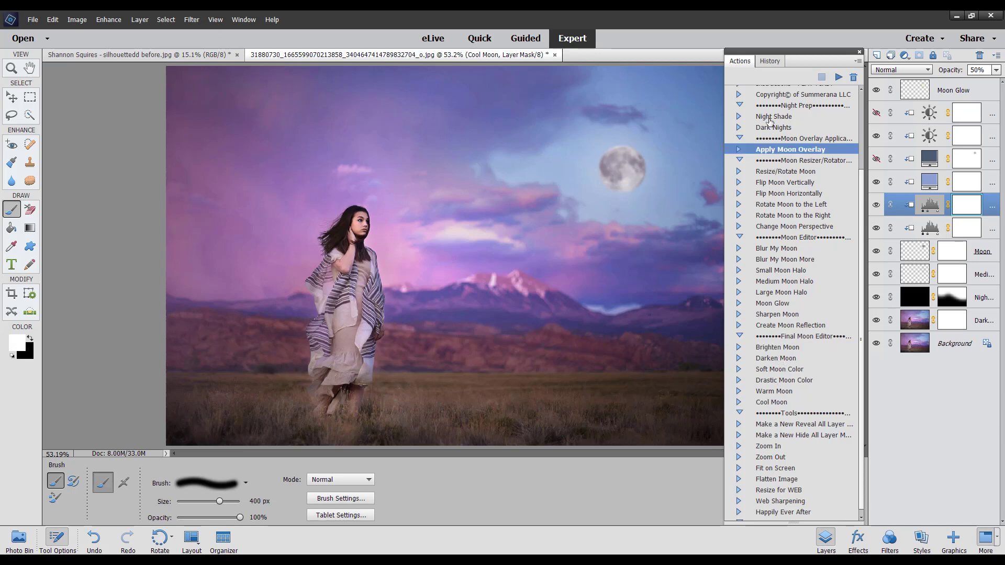
{"action": "left_click", "coordinate": [921, 89]}
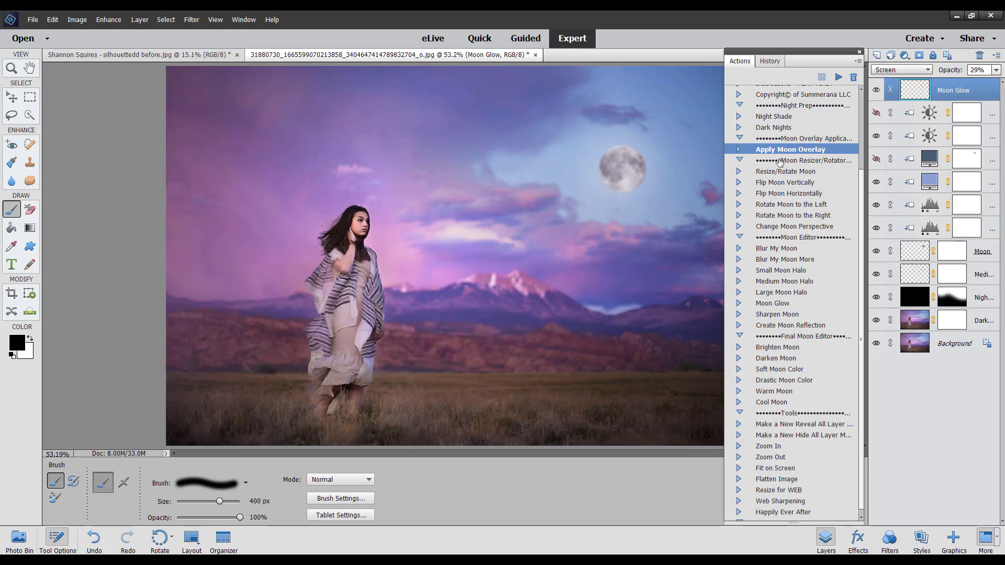
{"action": "left_click", "coordinate": [839, 77]}
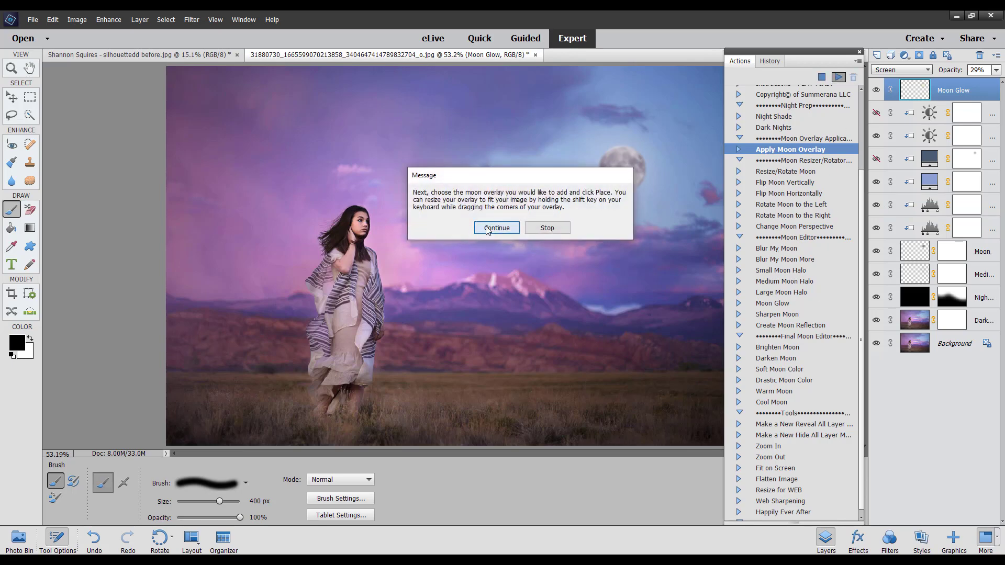
{"action": "left_click", "coordinate": [481, 231]}
{"action": "left_click", "coordinate": [473, 207]}
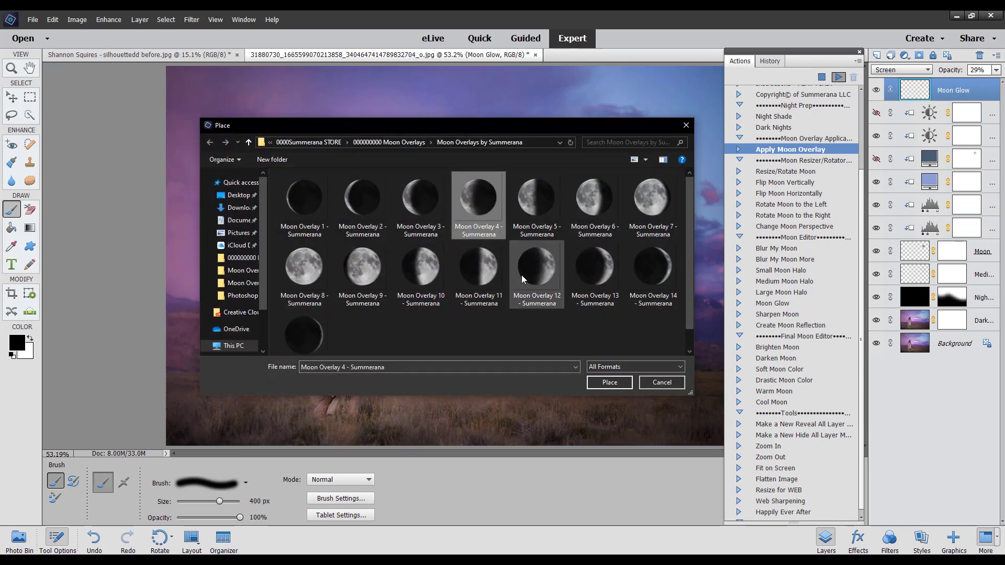
{"action": "left_click", "coordinate": [431, 212]}
{"action": "left_click", "coordinate": [470, 204]}
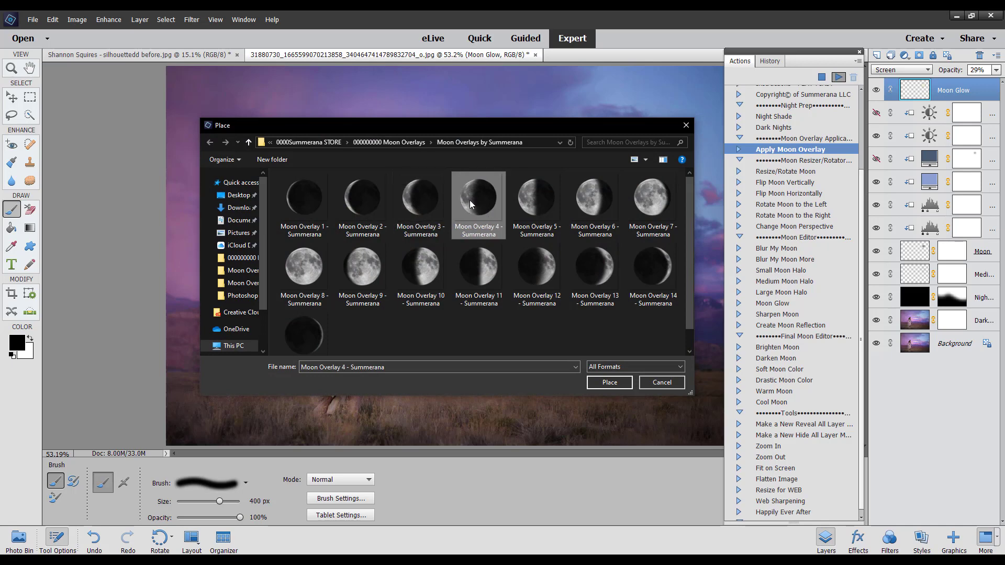
{"action": "left_click", "coordinate": [609, 382]}
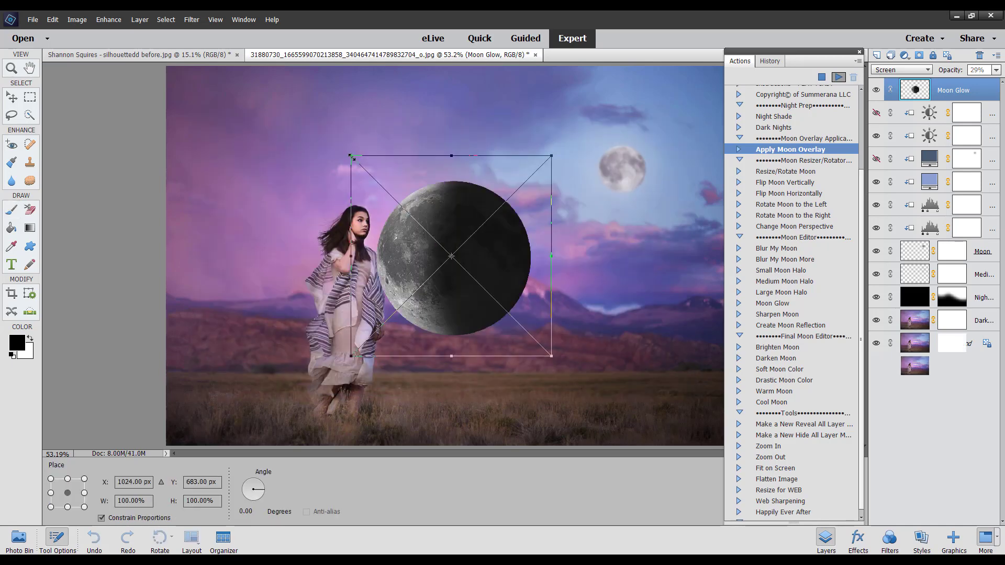
Scale the placed moon to about 28%, rotate it about -18 degrees beside the existing moon, and end the action
{"action": "left_click_drag", "start_coordinate": [351, 156], "coordinate": [478, 273]}
{"action": "left_click_drag", "start_coordinate": [518, 318], "coordinate": [580, 181]}
{"action": "left_click_drag", "start_coordinate": [533, 139], "coordinate": [560, 165]}
{"action": "left_click_drag", "start_coordinate": [584, 194], "coordinate": [582, 168]}
{"action": "left_click_drag", "start_coordinate": [626, 130], "coordinate": [619, 111]}
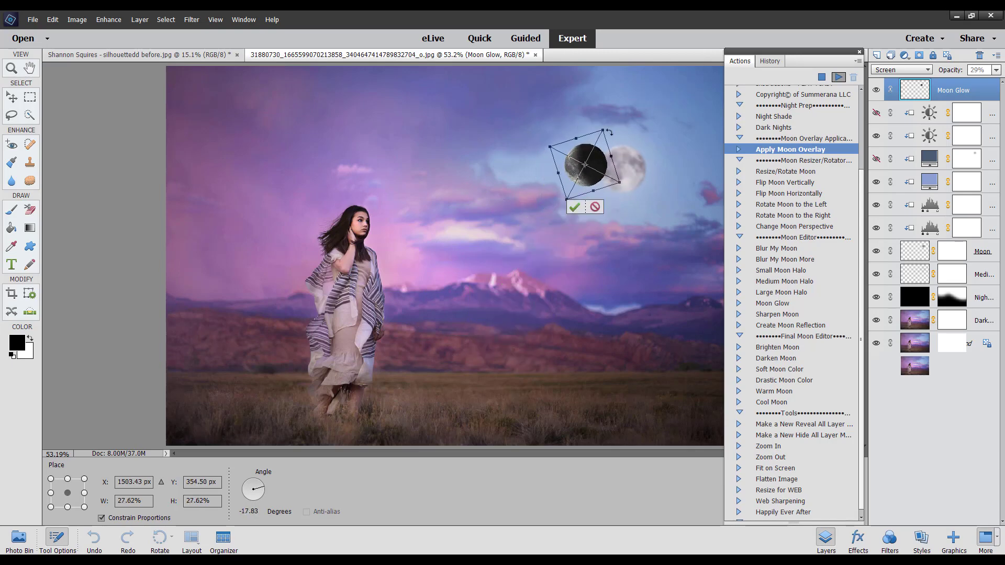
{"action": "left_click", "coordinate": [574, 208]}
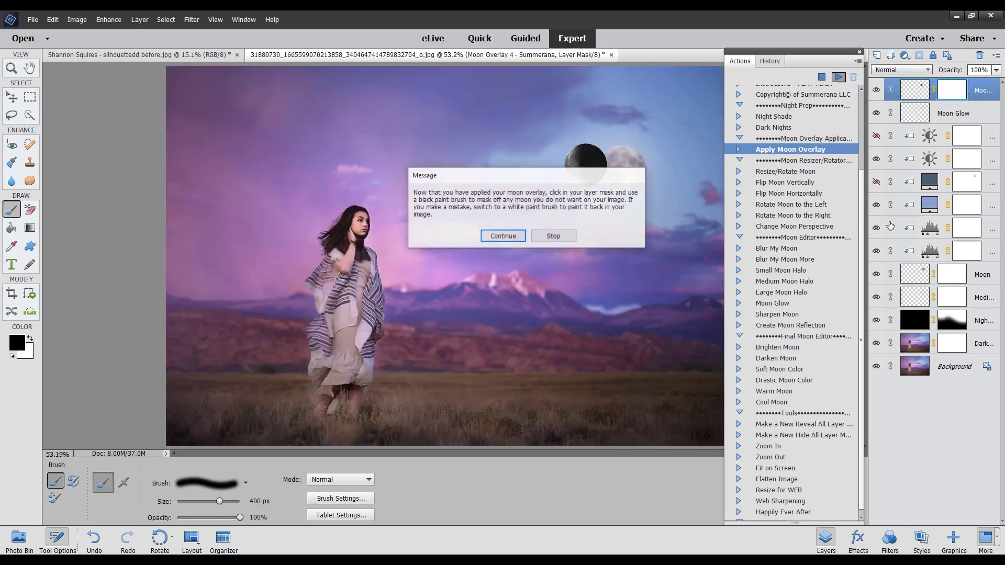
{"action": "left_click", "coordinate": [563, 238]}
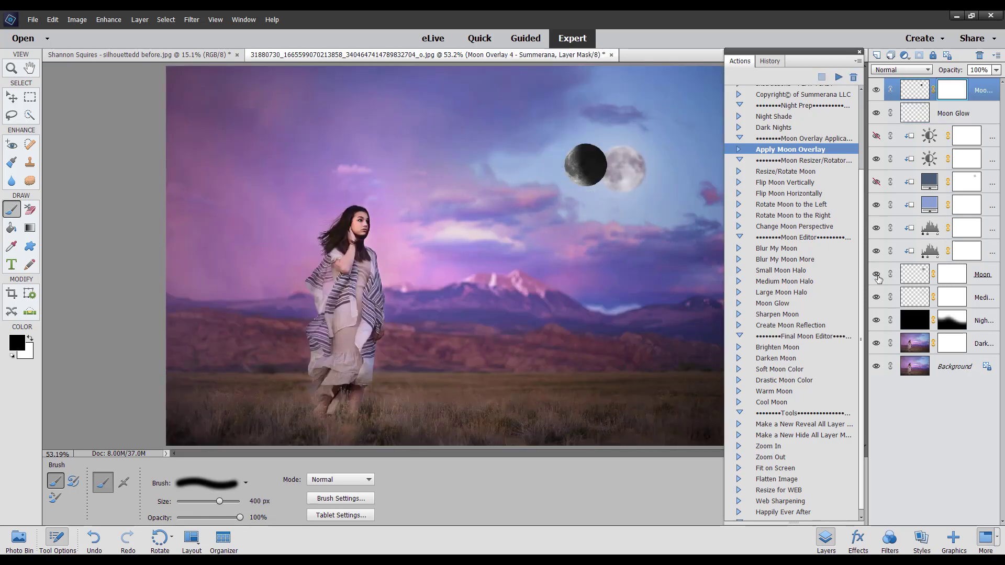
Hide the original Moon layer, move the new dark moon into the middle of the glow, and enlarge it to about 106%
{"action": "left_click", "coordinate": [877, 275]}
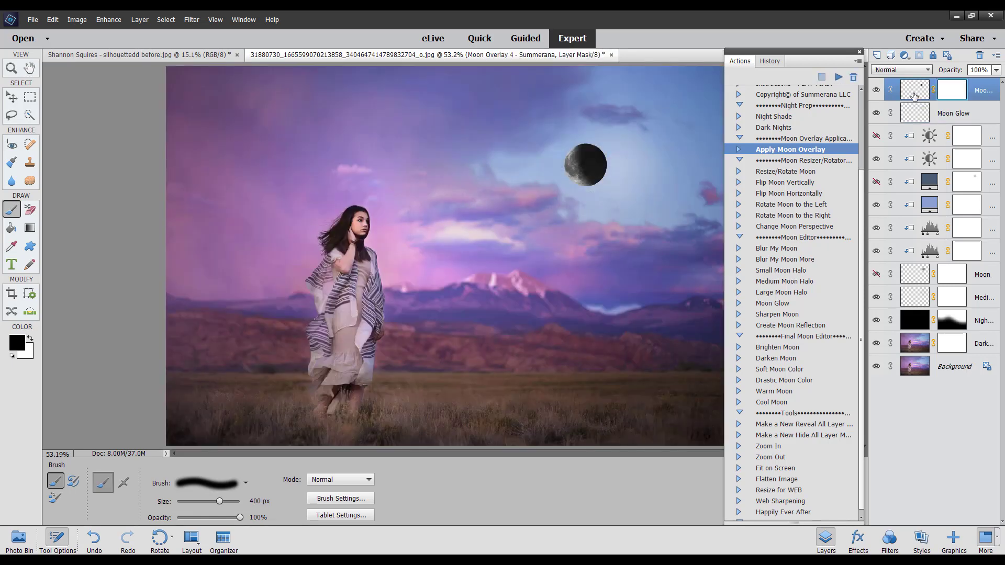
{"action": "left_click", "coordinate": [12, 97]}
{"action": "left_click_drag", "start_coordinate": [577, 166], "coordinate": [634, 142]}
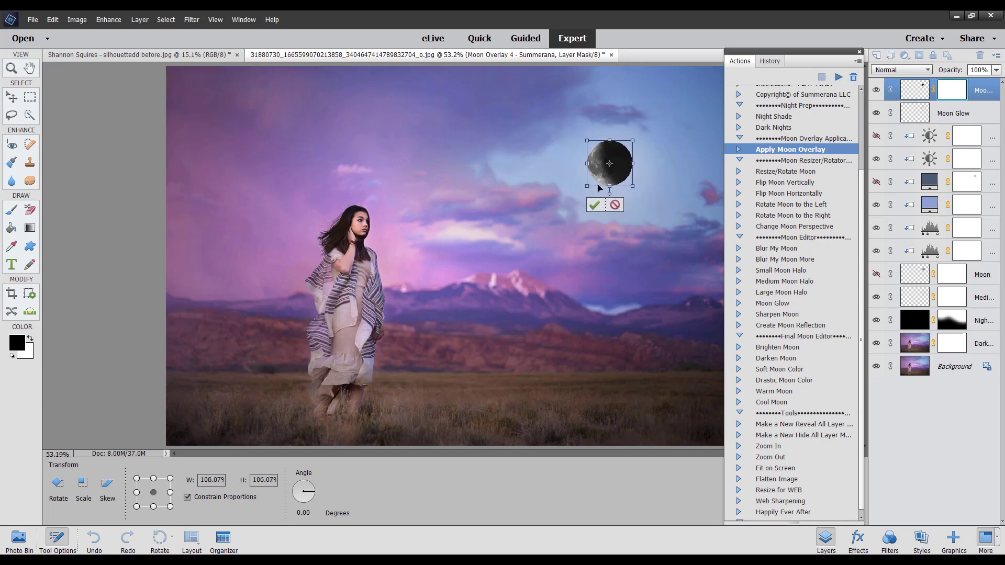
{"action": "left_click", "coordinate": [596, 205]}
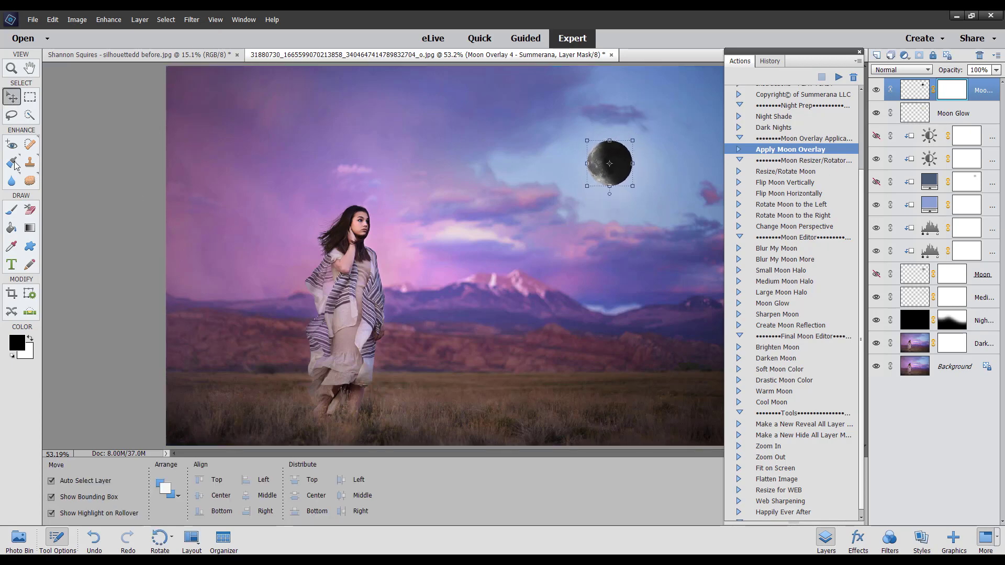
Paint black over the moon's dark part on the Moon Overlay 4 mask with a hard round brush of about 200 px
{"action": "left_click", "coordinate": [12, 210]}
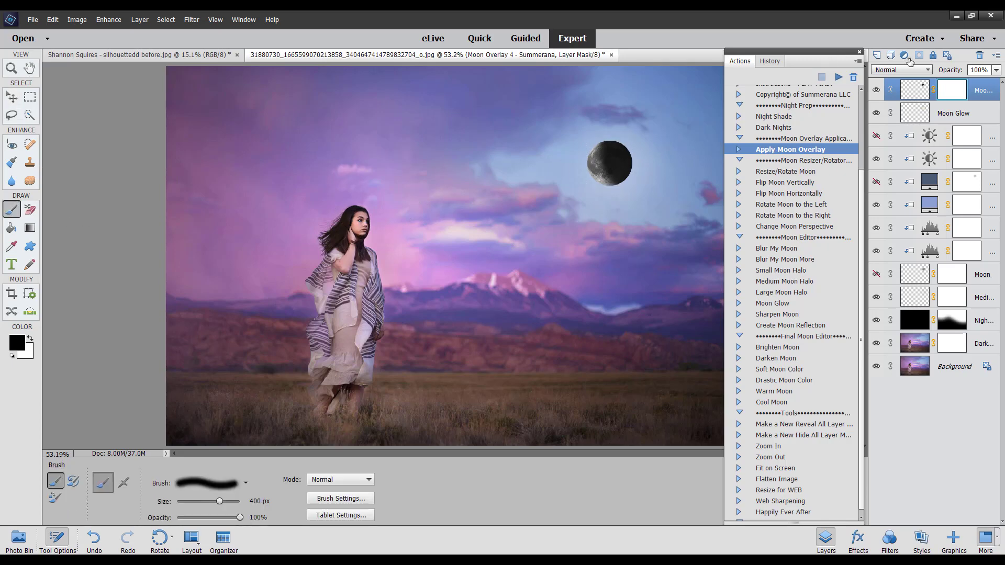
{"action": "key", "text": "["}
{"action": "key", "text": "["}
{"action": "key", "text": "["}
{"action": "key", "text": "["}
{"action": "left_click", "coordinate": [212, 482]}
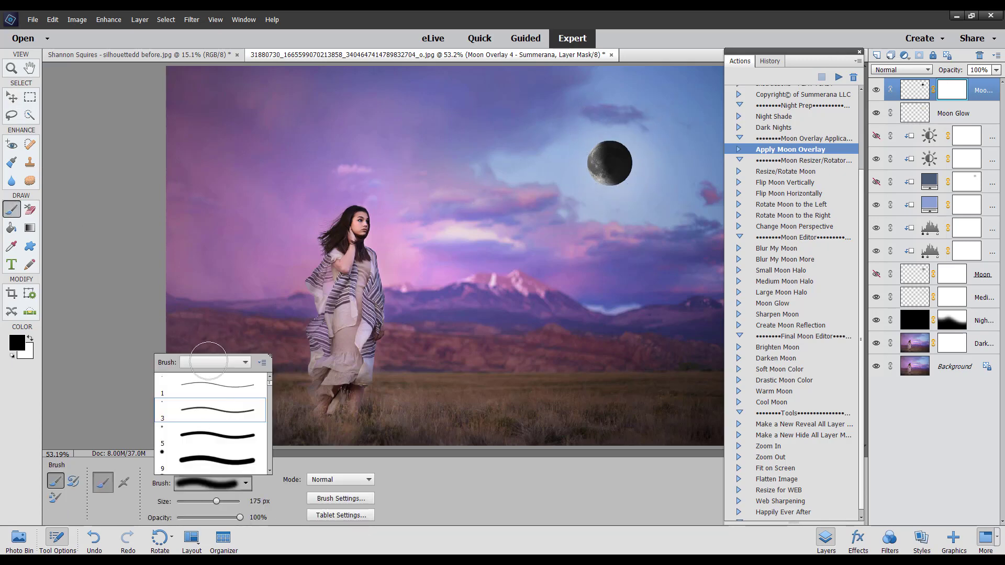
{"action": "left_click", "coordinate": [201, 392]}
{"action": "left_click", "coordinate": [339, 497]}
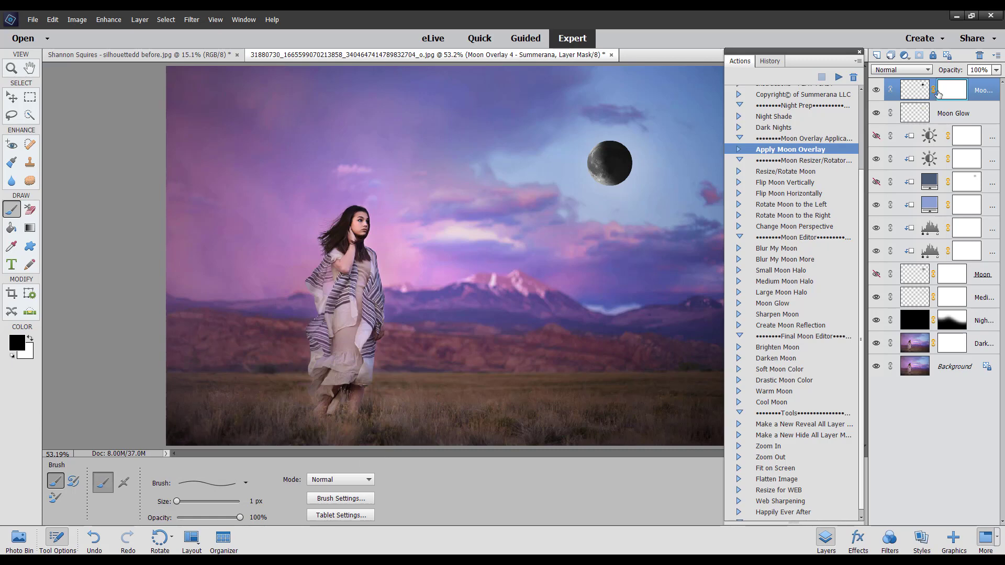
{"action": "key", "text": "bracketright"}
{"action": "key", "text": "bracketright"}
{"action": "key", "text": "bracketright"}
{"action": "key", "text": "bracketright"}
{"action": "key", "text": "bracketright"}
{"action": "key", "text": "bracketright"}
{"action": "key", "text": "bracketright"}
{"action": "key", "text": "bracketright"}
{"action": "key", "text": "bracketright"}
{"action": "key", "text": "bracketright"}
{"action": "key", "text": "bracketright"}
{"action": "key", "text": "bracketright"}
{"action": "key", "text": "bracketright"}
{"action": "key", "text": "bracketright"}
{"action": "key", "text": "bracketright"}
{"action": "key", "text": "bracketright"}
{"action": "key", "text": "bracketright"}
{"action": "key", "text": "bracketright"}
{"action": "key", "text": "bracketright"}
{"action": "key", "text": "bracketright"}
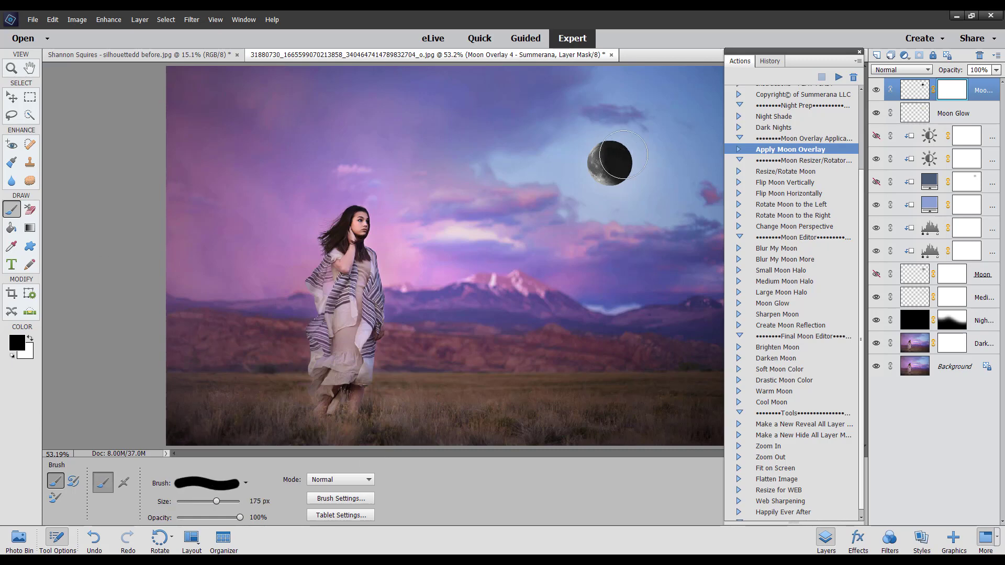
{"action": "left_click", "coordinate": [626, 156]}
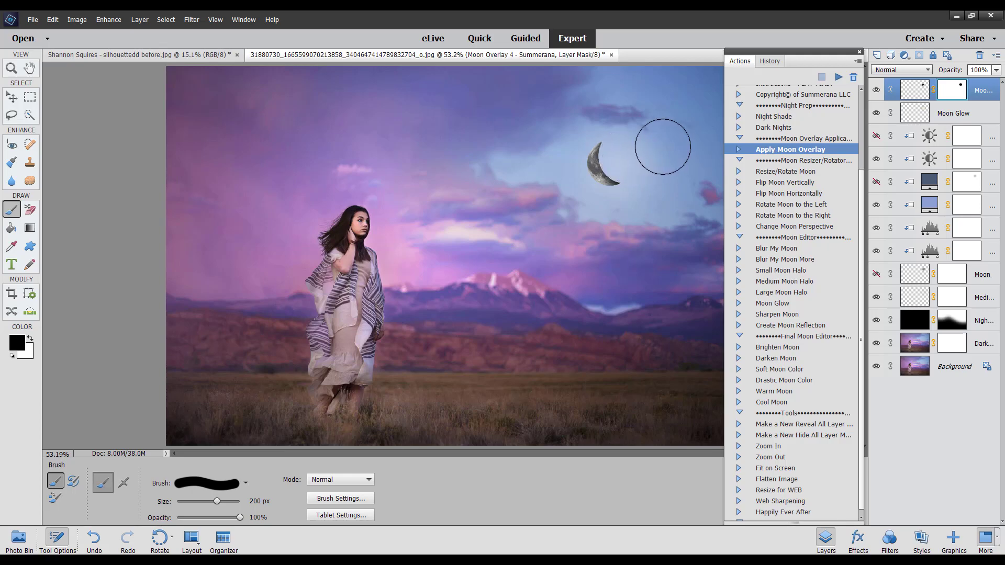
Soften the crescent's inner edge on the Moon Overlay 4 mask with a black brush at 0% hardness and 35% opacity
{"action": "left_click", "coordinate": [343, 501]}
{"action": "left_click", "coordinate": [297, 405]}
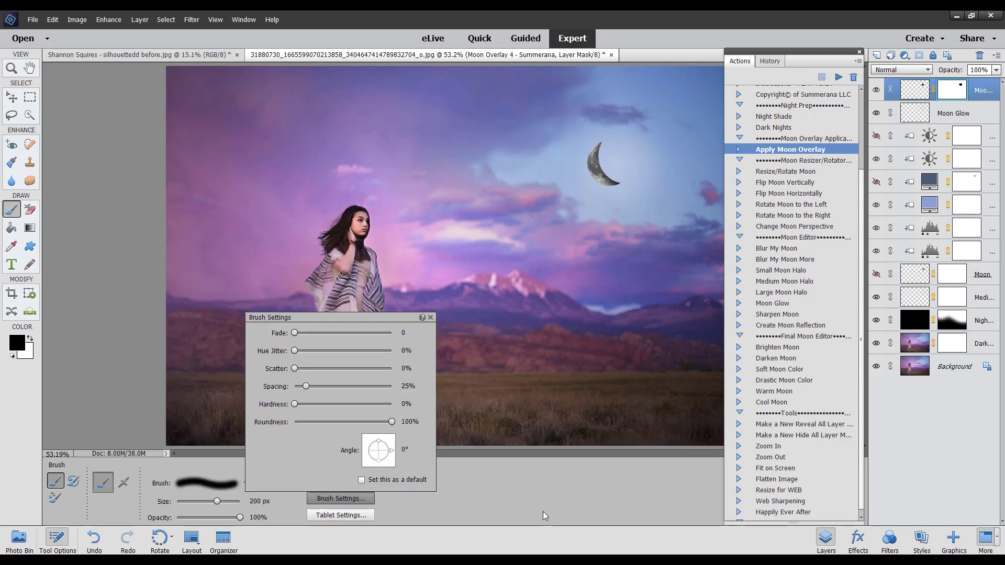
{"action": "left_click", "coordinate": [544, 515]}
{"action": "key", "text": "bracketleft"}
{"action": "key", "text": "bracketleft"}
{"action": "key", "text": "bracketleft"}
{"action": "key", "text": "bracketleft"}
{"action": "key", "text": "bracketleft"}
{"action": "key", "text": "bracketleft"}
{"action": "key", "text": "bracketleft"}
{"action": "key", "text": "bracketleft"}
{"action": "key", "text": "bracketleft"}
{"action": "key", "text": "bracketleft"}
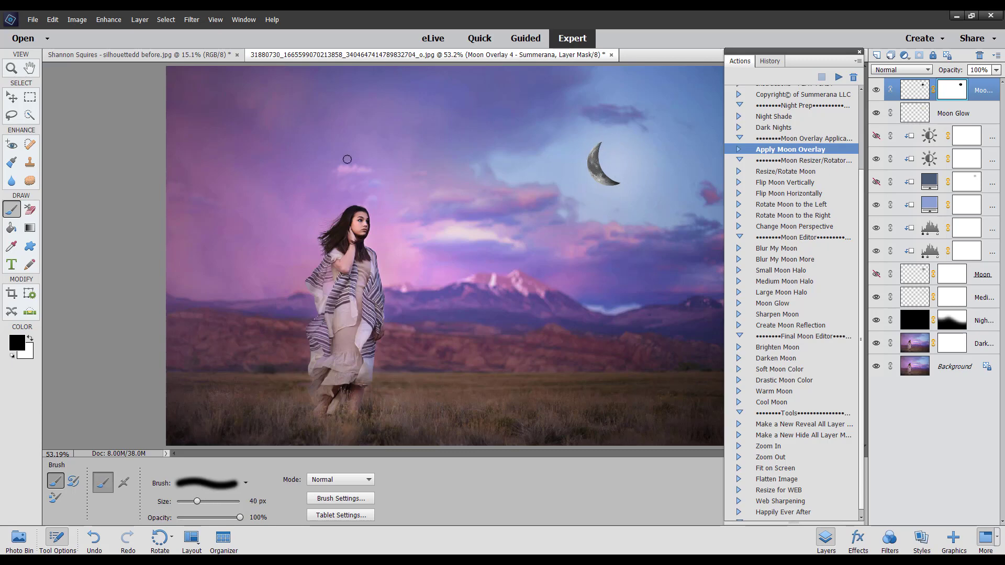
{"action": "left_click", "coordinate": [199, 518]}
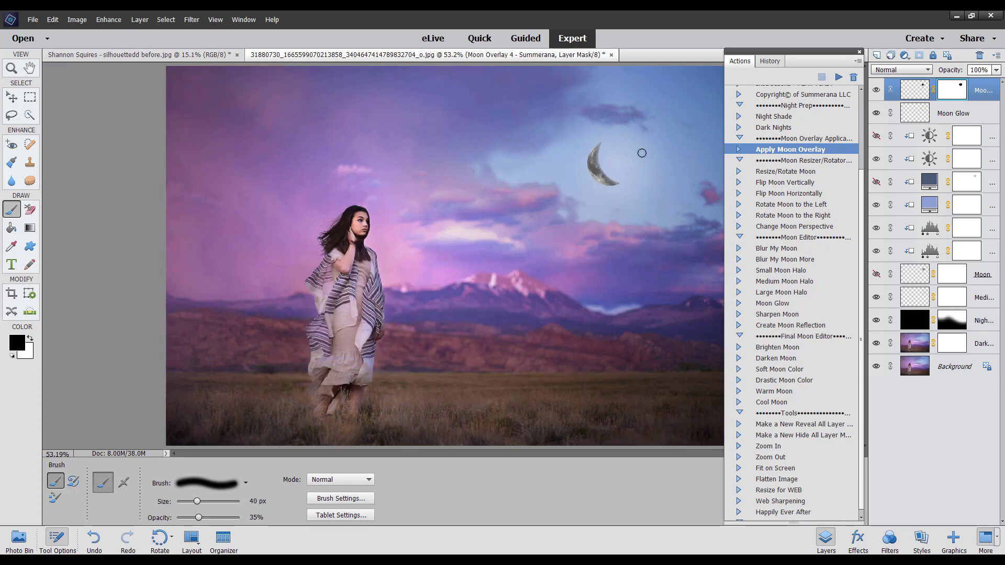
{"action": "key", "text": "bracketright"}
{"action": "key", "text": "bracketright"}
{"action": "key", "text": "bracketright"}
{"action": "key", "text": "bracketright"}
{"action": "key", "text": "bracketright"}
{"action": "key", "text": "bracketright"}
{"action": "key", "text": "bracketleft"}
{"action": "key", "text": "bracketleft"}
{"action": "key", "text": "bracketleft"}
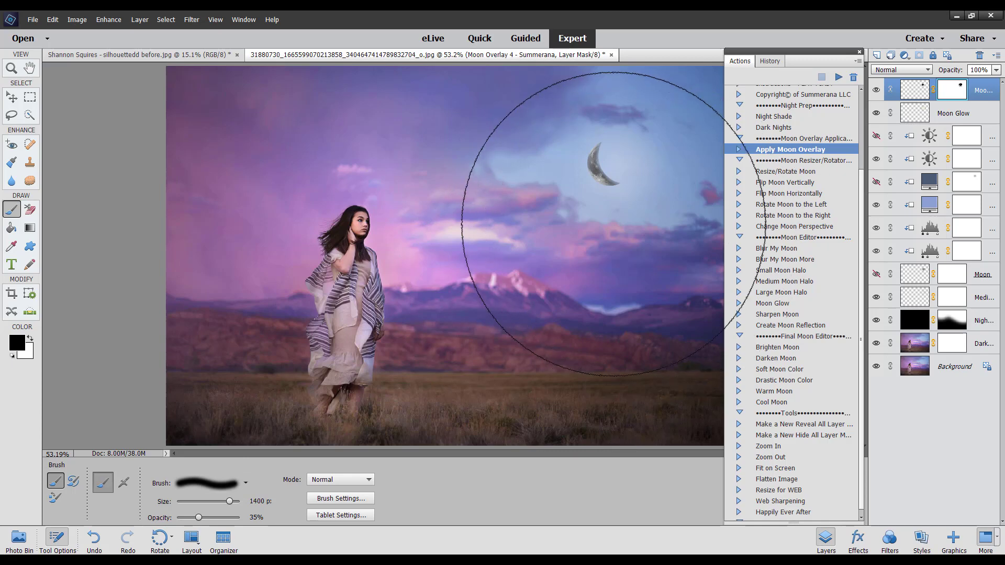
Restore the whole moon by painting white on the Moon Overlay 4 mask with a 250 px brush at 35% and 100% opacity
{"action": "key", "text": "bracketleft"}
{"action": "key", "text": "bracketleft"}
{"action": "key", "text": "bracketleft"}
{"action": "key", "text": "bracketleft"}
{"action": "key", "text": "bracketleft"}
{"action": "key", "text": "bracketleft"}
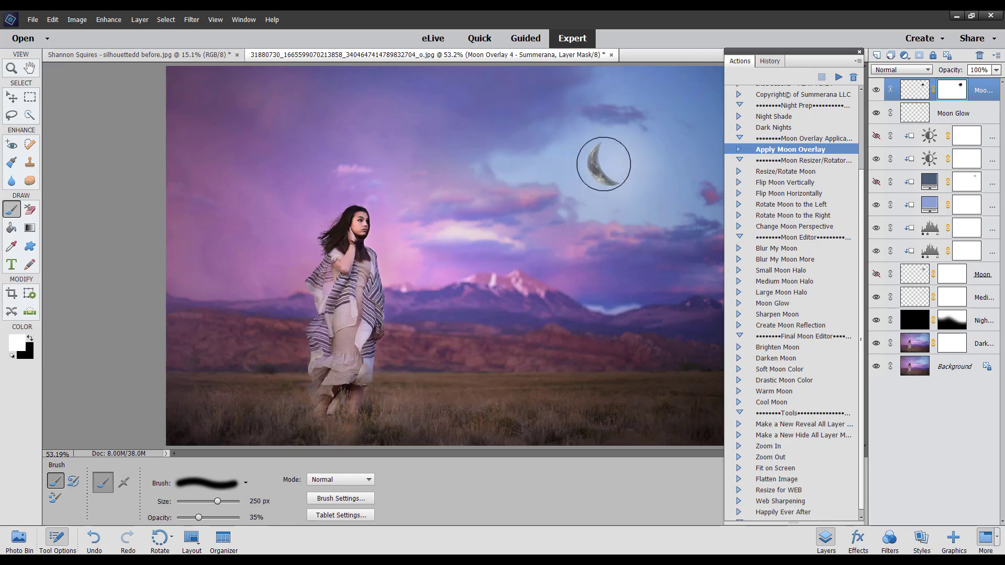
{"action": "mouse_move", "coordinate": [595, 157]}
{"action": "left_mouse_down"}
{"action": "mouse_move", "coordinate": [615, 182]}
{"action": "mouse_move", "coordinate": [630, 181]}
{"action": "mouse_move", "coordinate": [591, 178]}
{"action": "mouse_move", "coordinate": [602, 157]}
{"action": "left_mouse_up"}
{"action": "left_click_drag", "start_coordinate": [198, 517], "coordinate": [240, 517]}
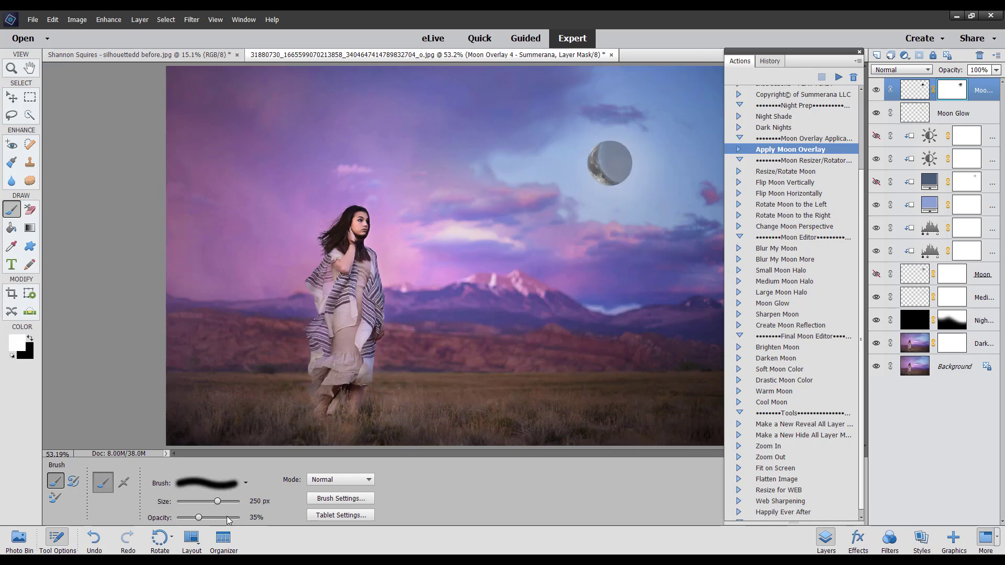
{"action": "left_click_drag", "start_coordinate": [592, 213], "coordinate": [606, 157]}
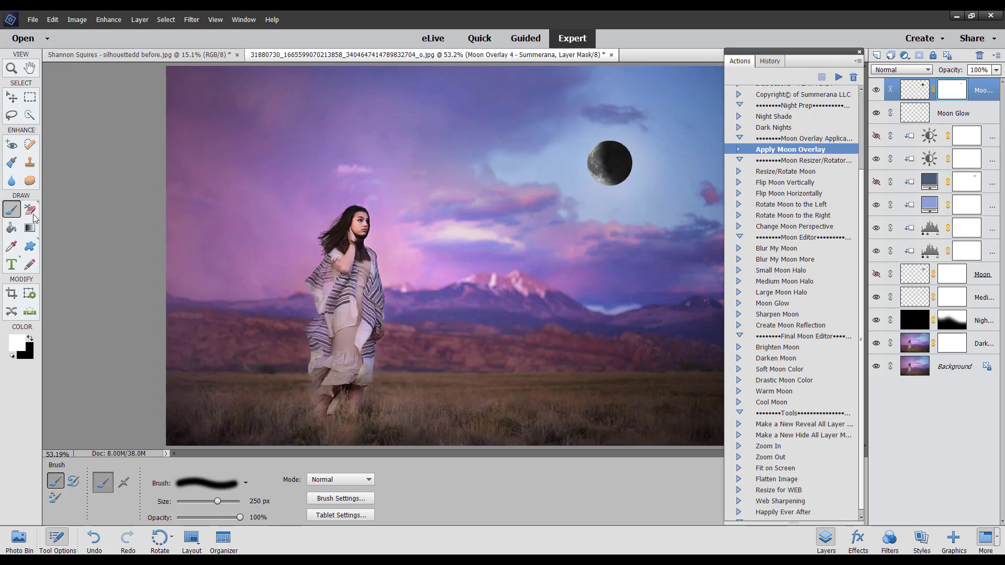
Erase the moon's dark part on the Moon Overlay 4 layer itself with the Background Eraser at 80 px and 36% tolerance
{"action": "left_click", "coordinate": [31, 231]}
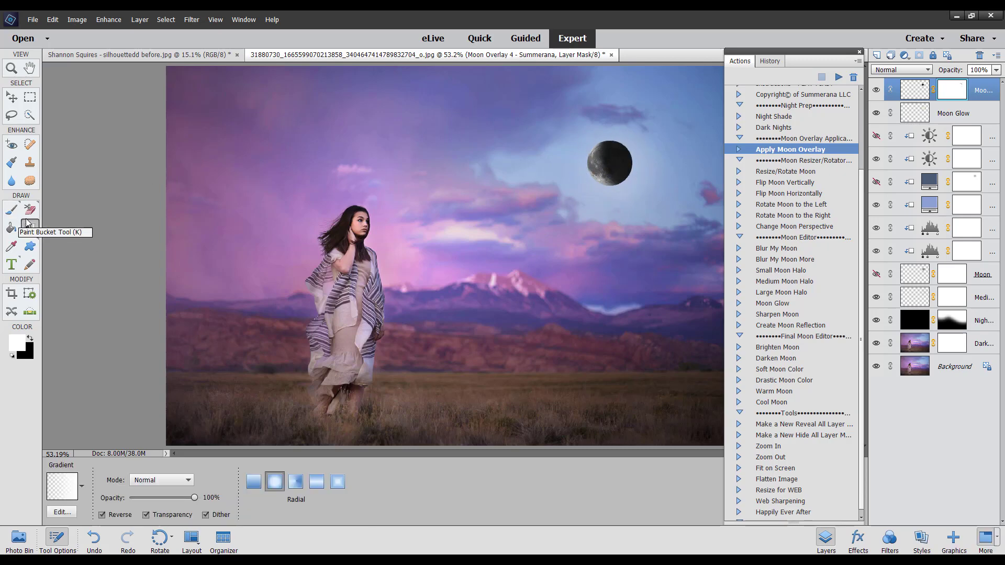
{"action": "left_click", "coordinate": [31, 211]}
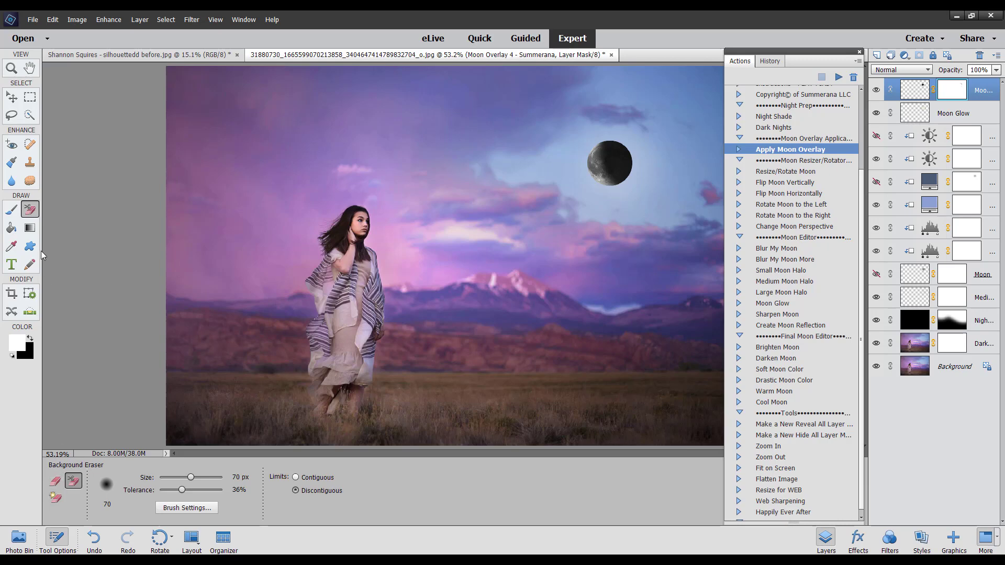
{"action": "left_click", "coordinate": [55, 481]}
{"action": "left_click", "coordinate": [73, 481]}
{"action": "left_click", "coordinate": [191, 509]}
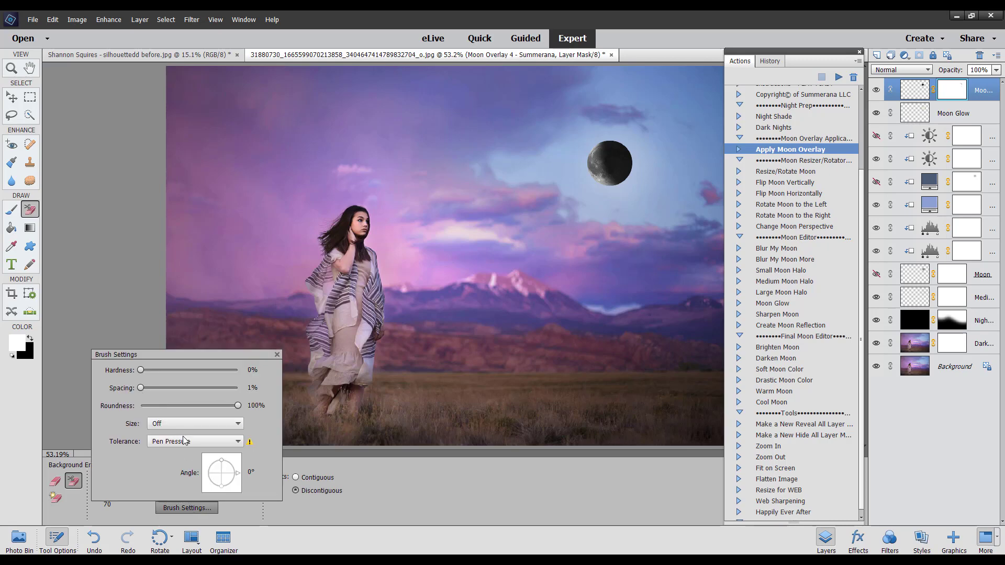
{"action": "left_click", "coordinate": [430, 510]}
{"action": "key", "text": "bracketright"}
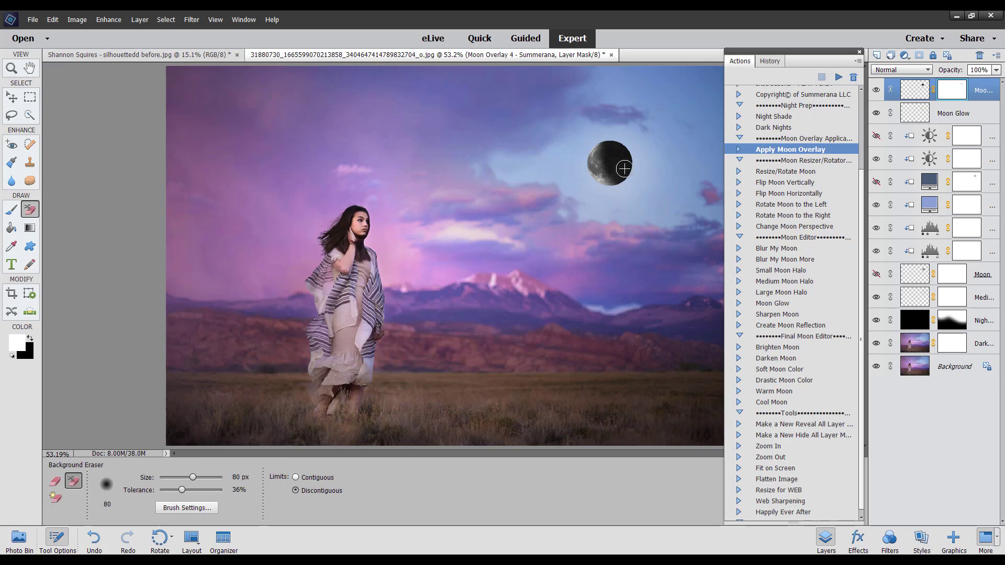
{"action": "left_click", "coordinate": [924, 94]}
{"action": "left_click_drag", "start_coordinate": [618, 152], "coordinate": [624, 160]}
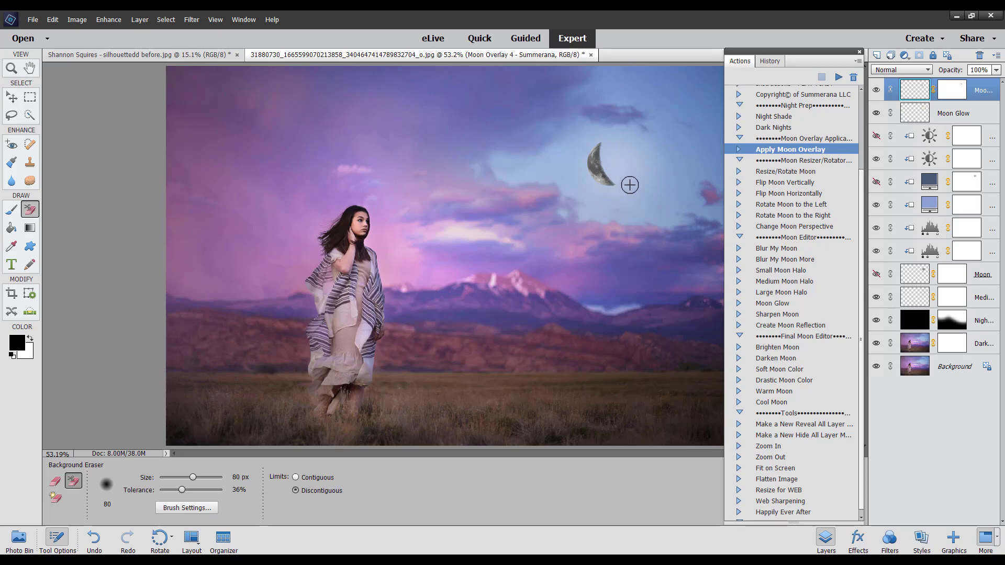
Hide the Moon Overlay 4 layer, show the Moon layer with its Moon Glow, and select the Dark Nights layer
{"action": "left_click", "coordinate": [11, 98]}
{"action": "left_click", "coordinate": [877, 90]}
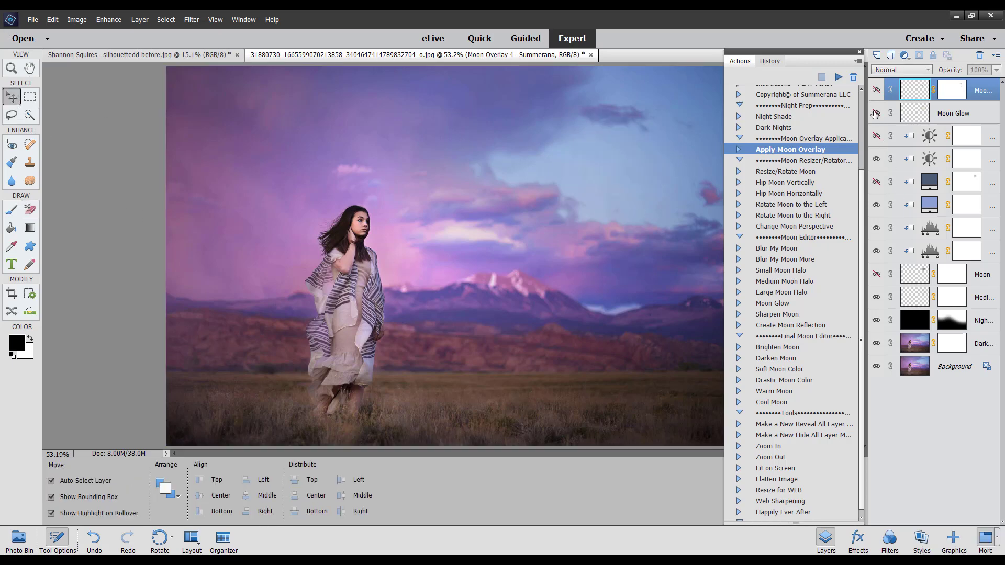
{"action": "left_click", "coordinate": [876, 113]}
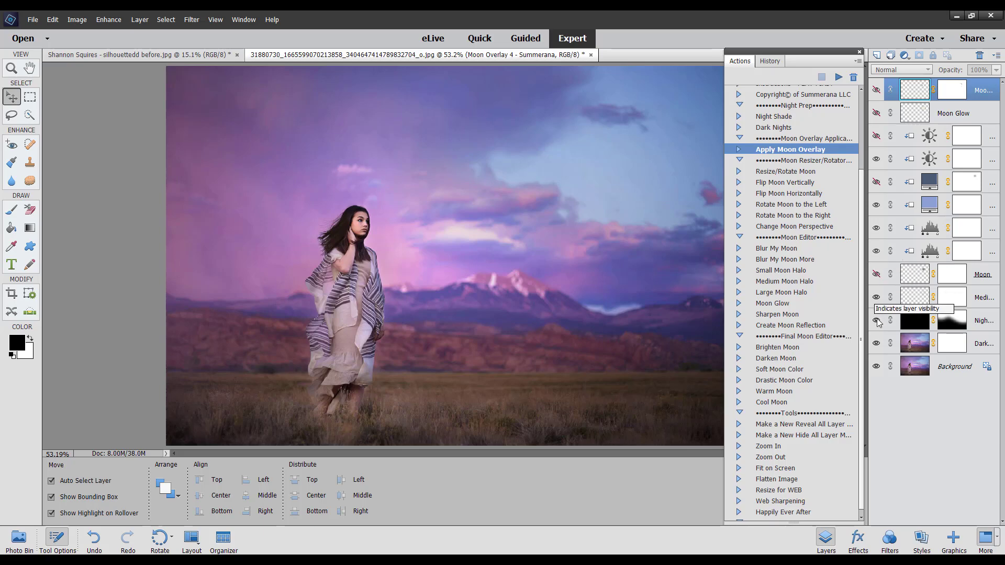
{"action": "left_click", "coordinate": [876, 275]}
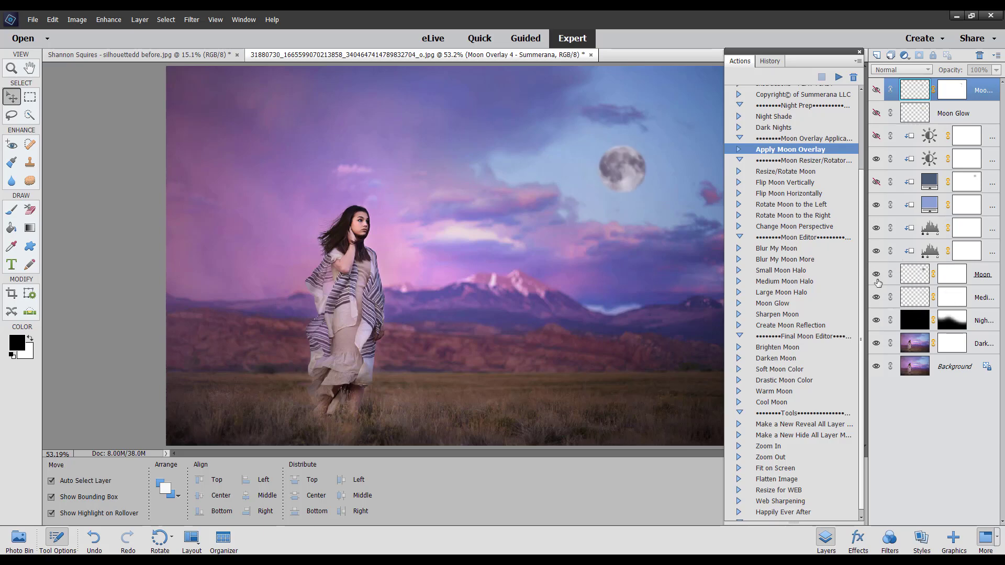
{"action": "left_click", "coordinate": [877, 114]}
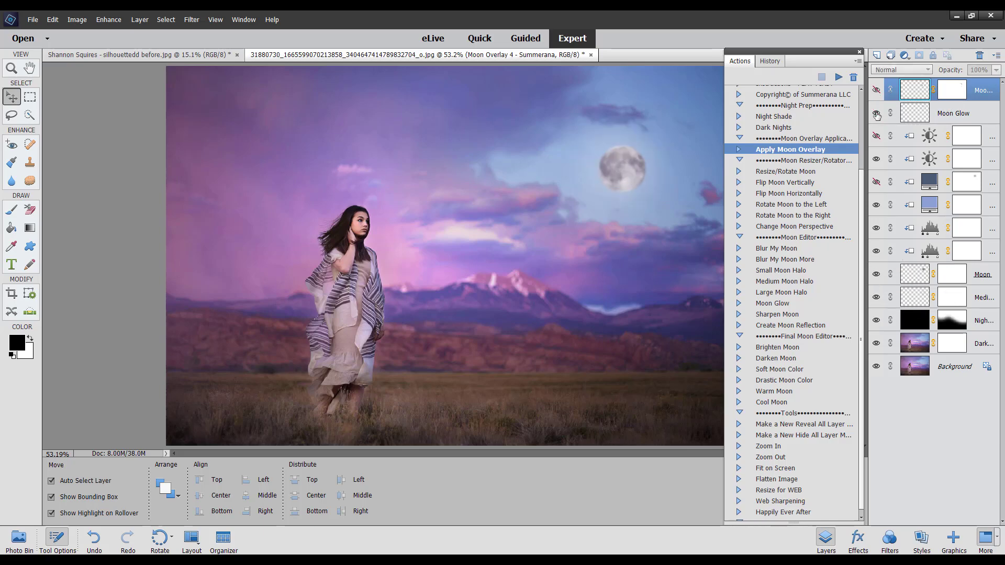
{"action": "left_click", "coordinate": [877, 114]}
{"action": "left_click", "coordinate": [876, 114]}
{"action": "left_click", "coordinate": [923, 116]}
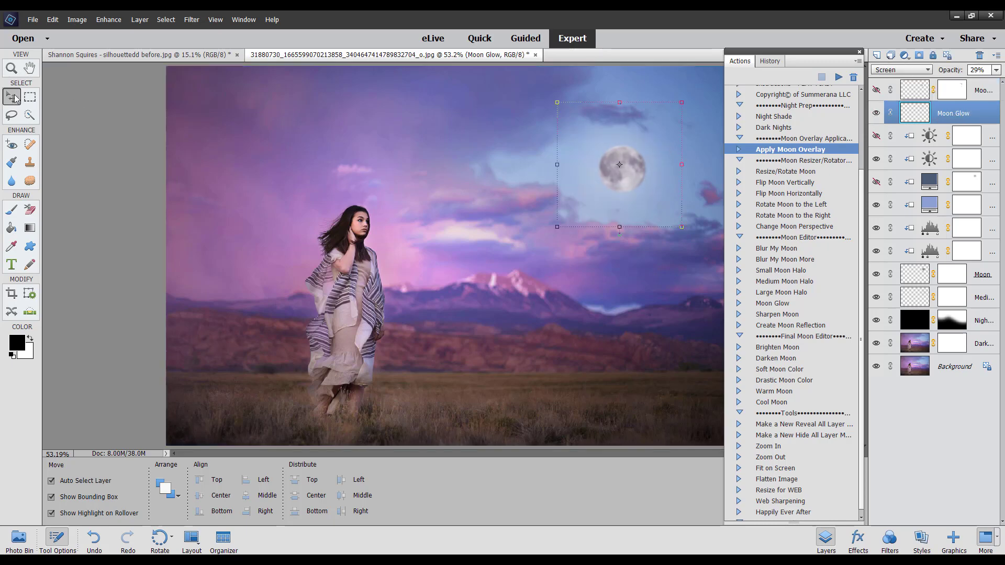
{"action": "left_click", "coordinate": [908, 344]}
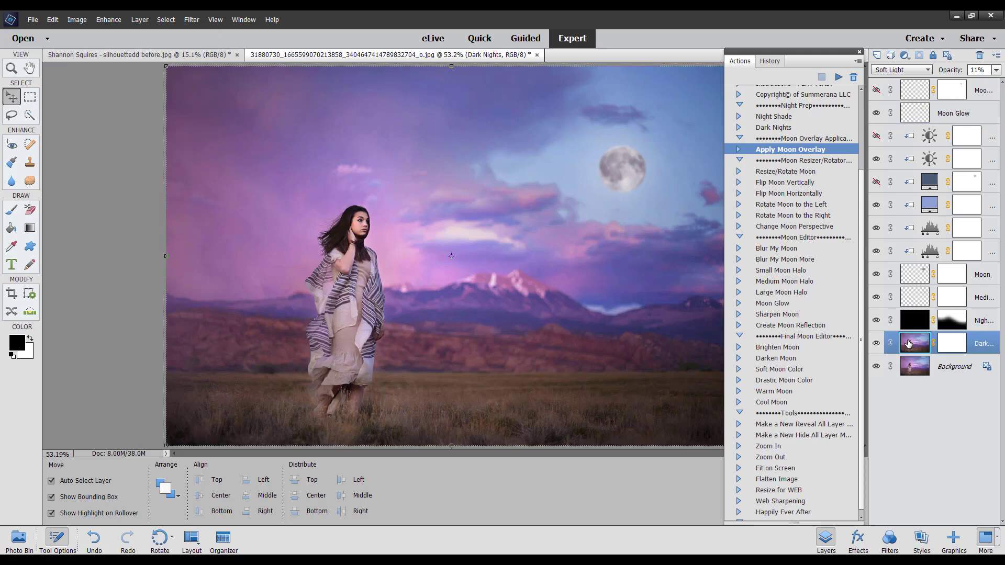